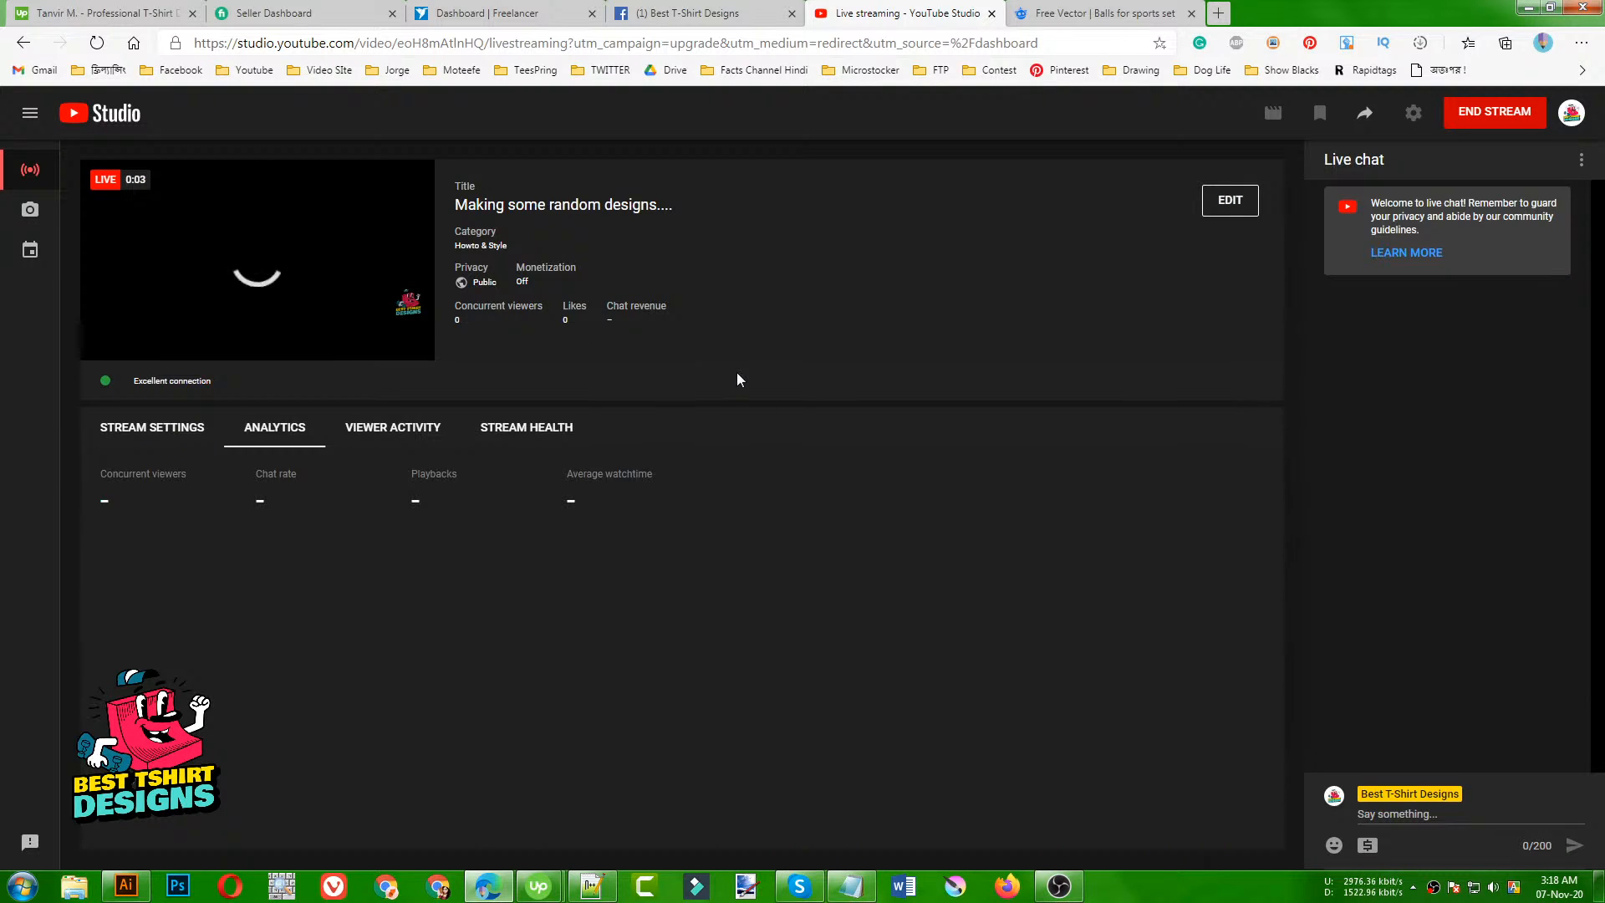
# Step: Switch to Illustrator and examine the All Sport graphic on the blue T-shirt in the reference photo
pyautogui.click(127, 886)
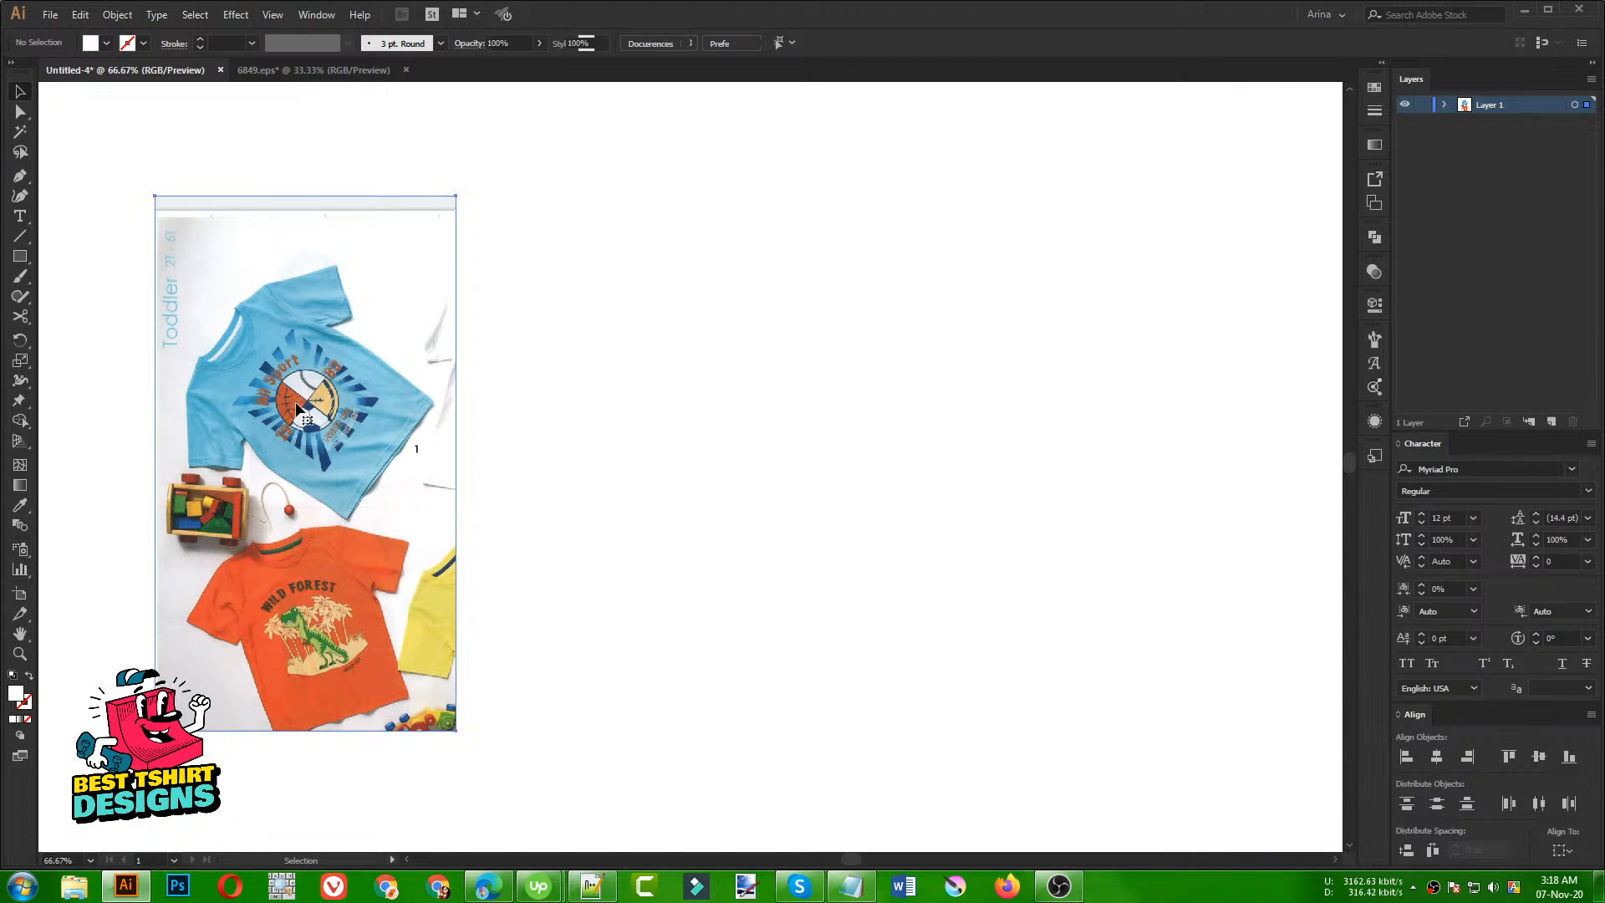
pyautogui.scroll(2, 280, 371)
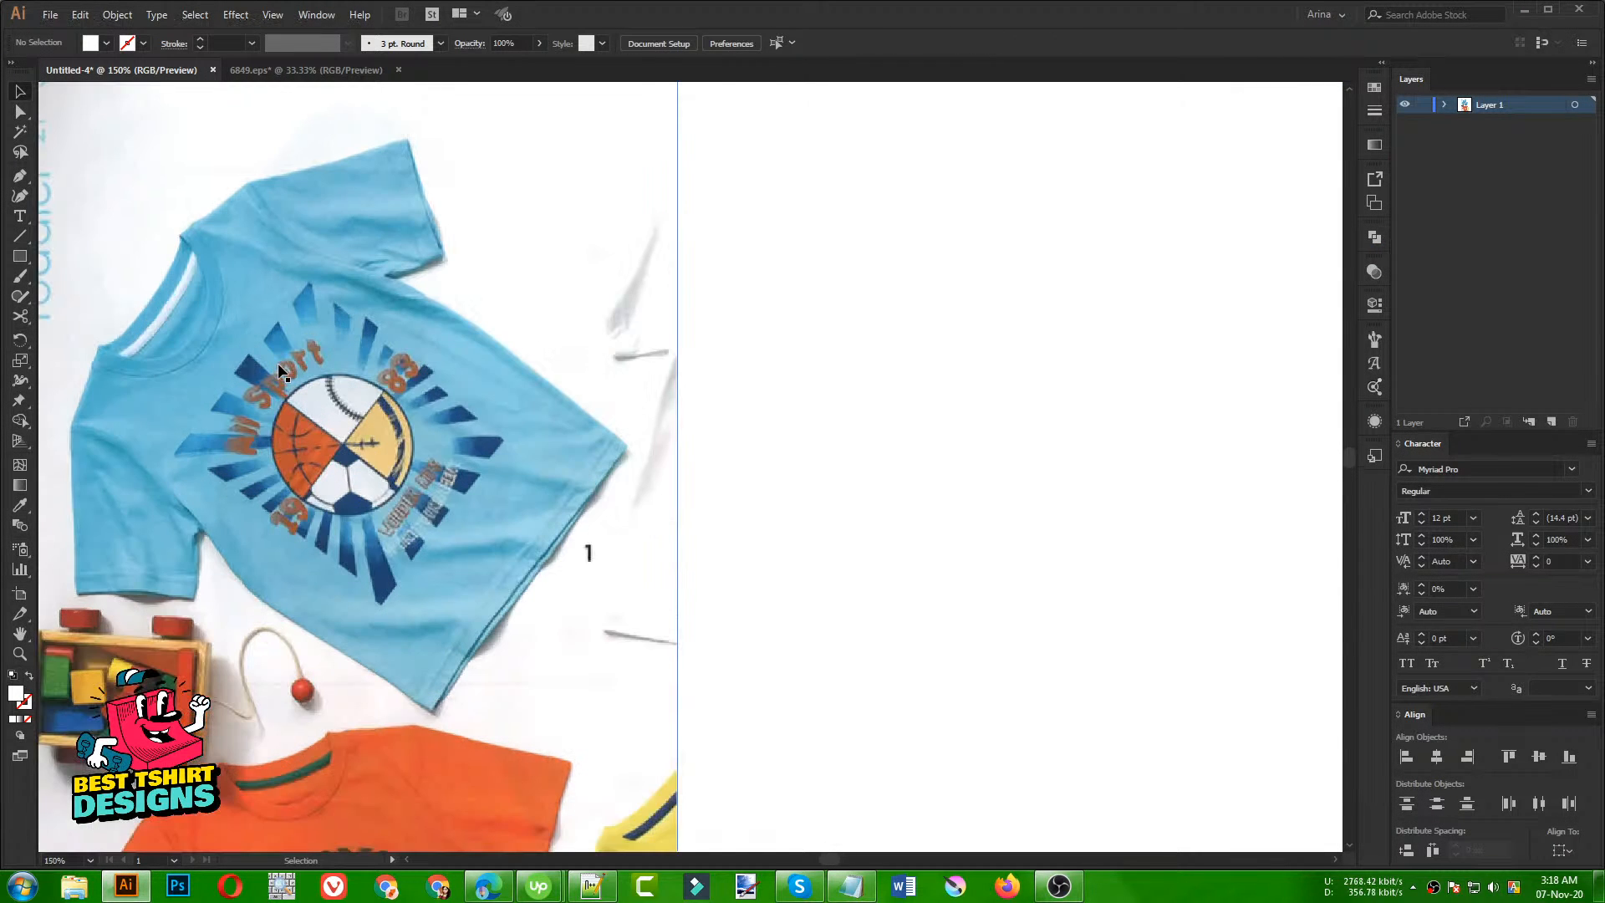
pyautogui.scroll(1, 280, 370)
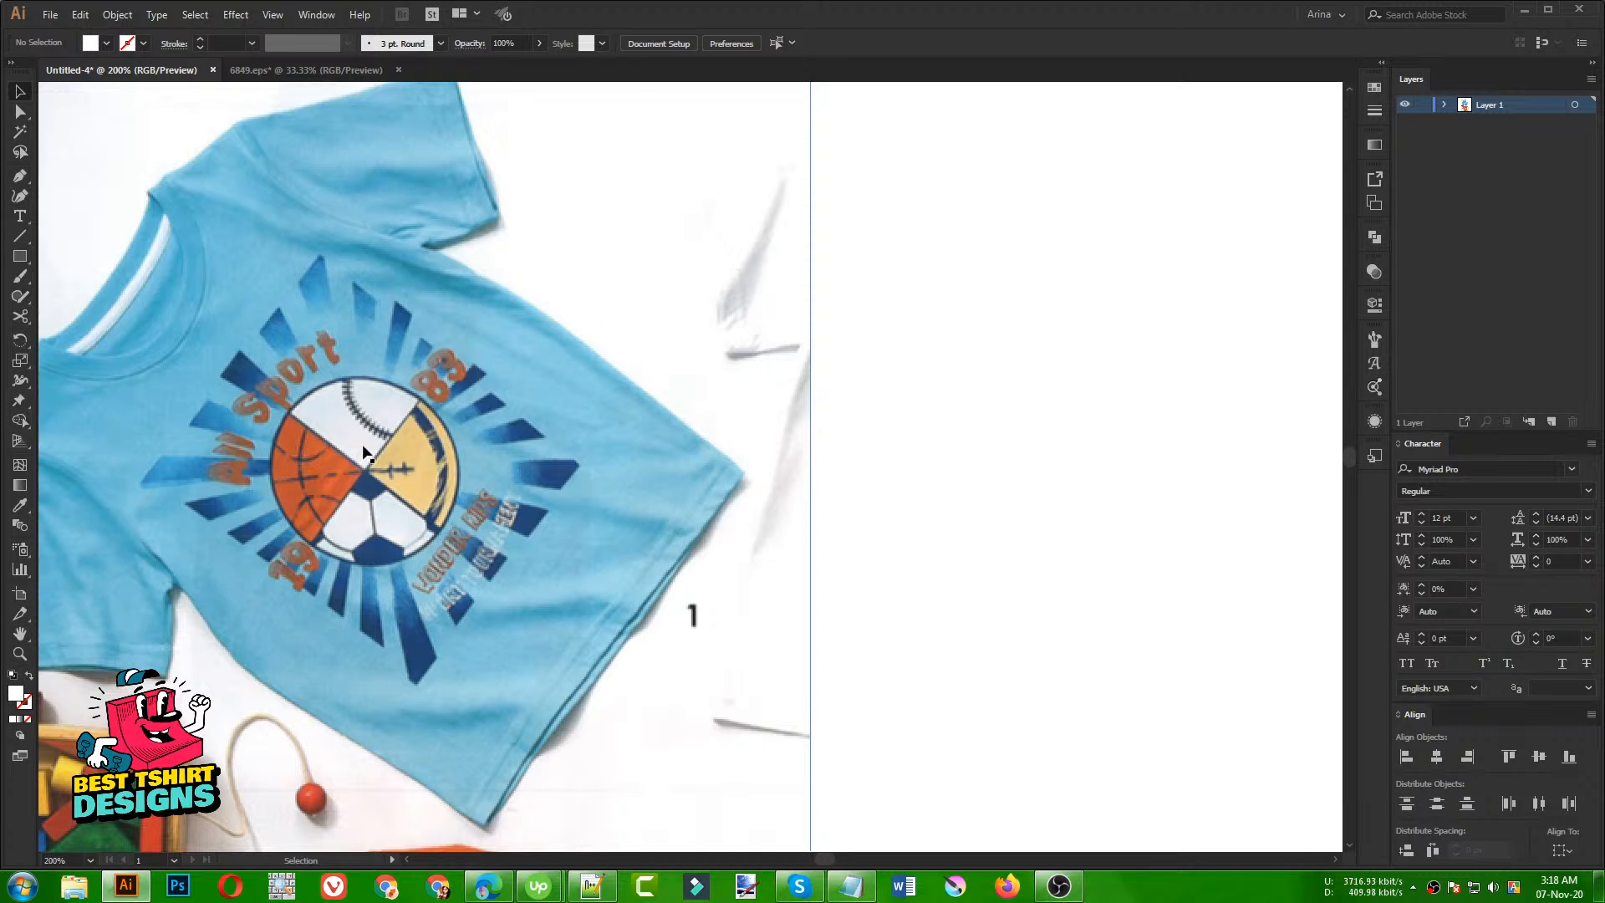
pyautogui.scroll(1, 395, 484)
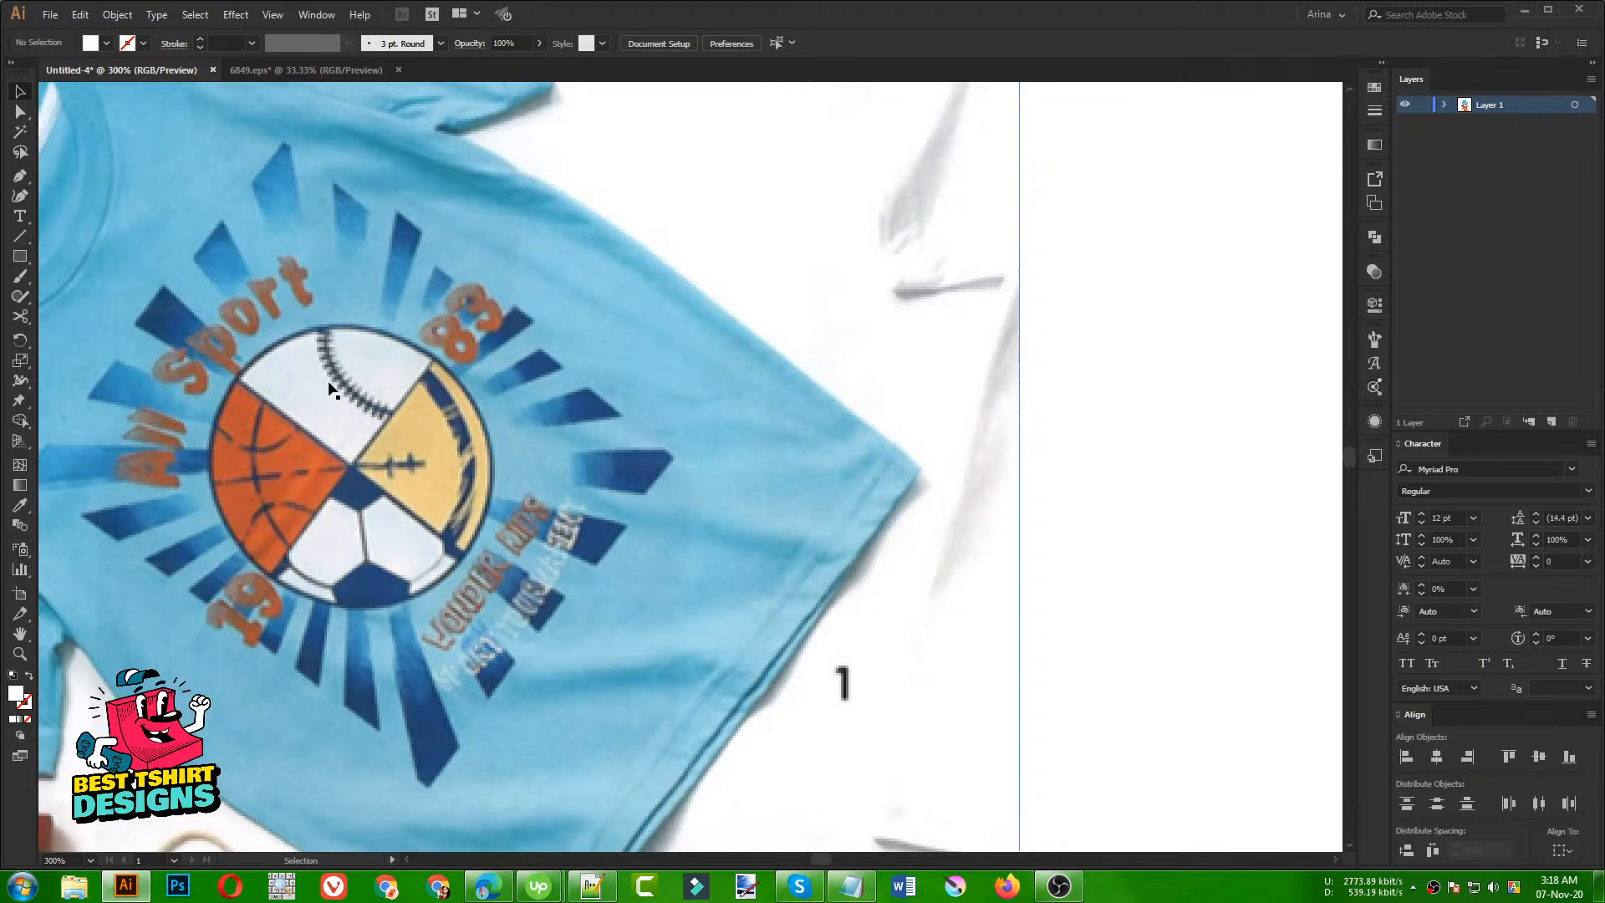
pyautogui.scroll(-2, 266, 458)
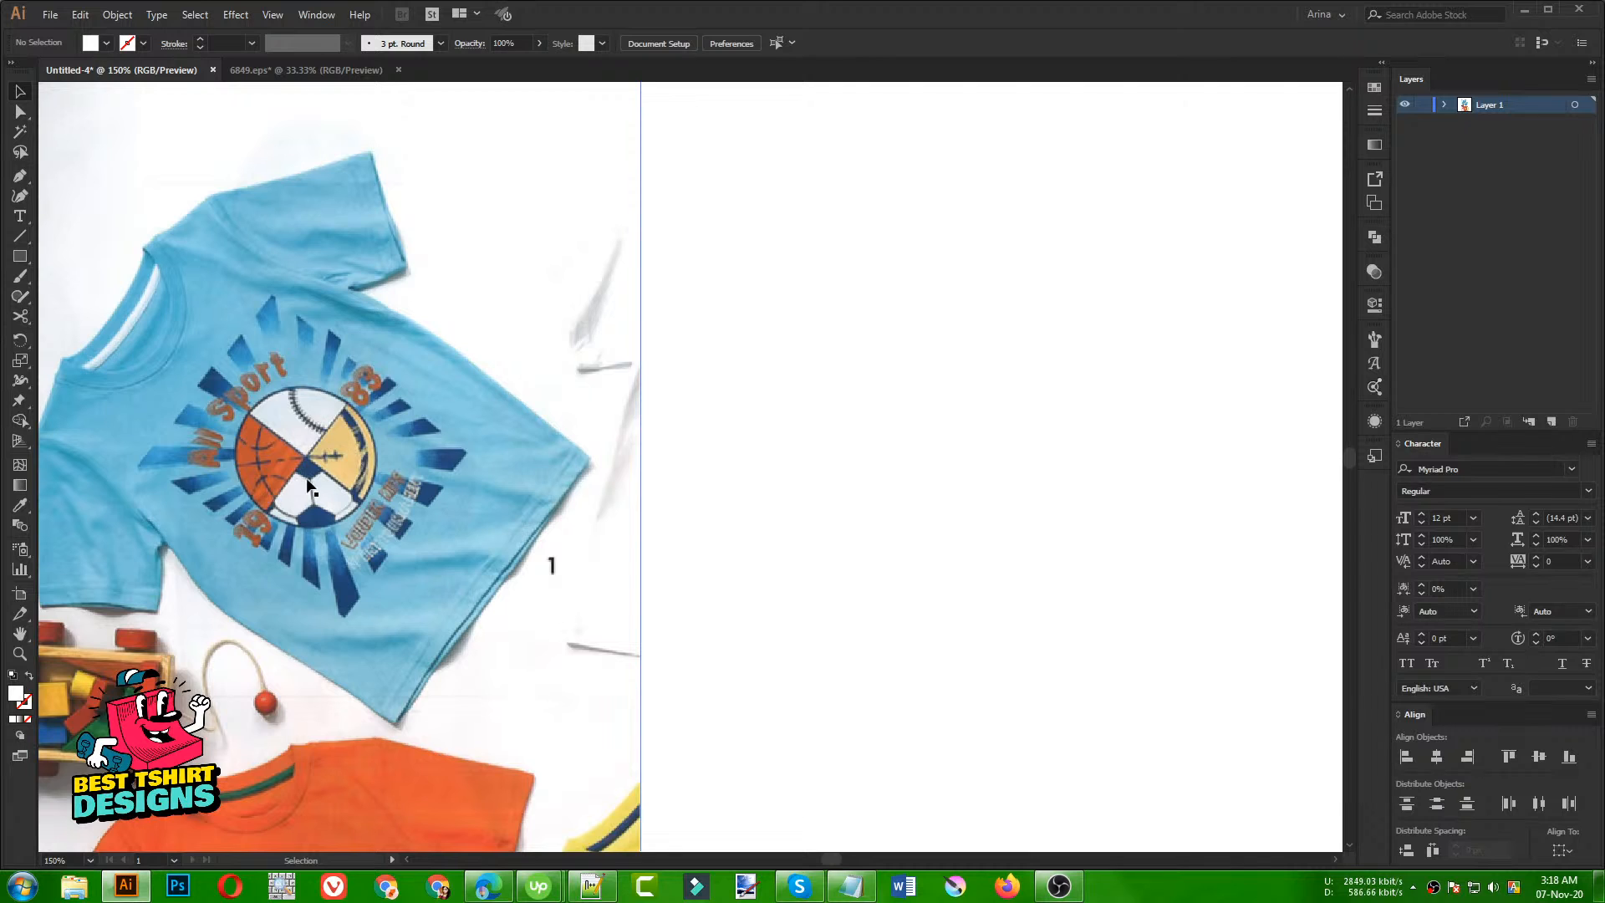
pyautogui.scroll(-2, 230, 476)
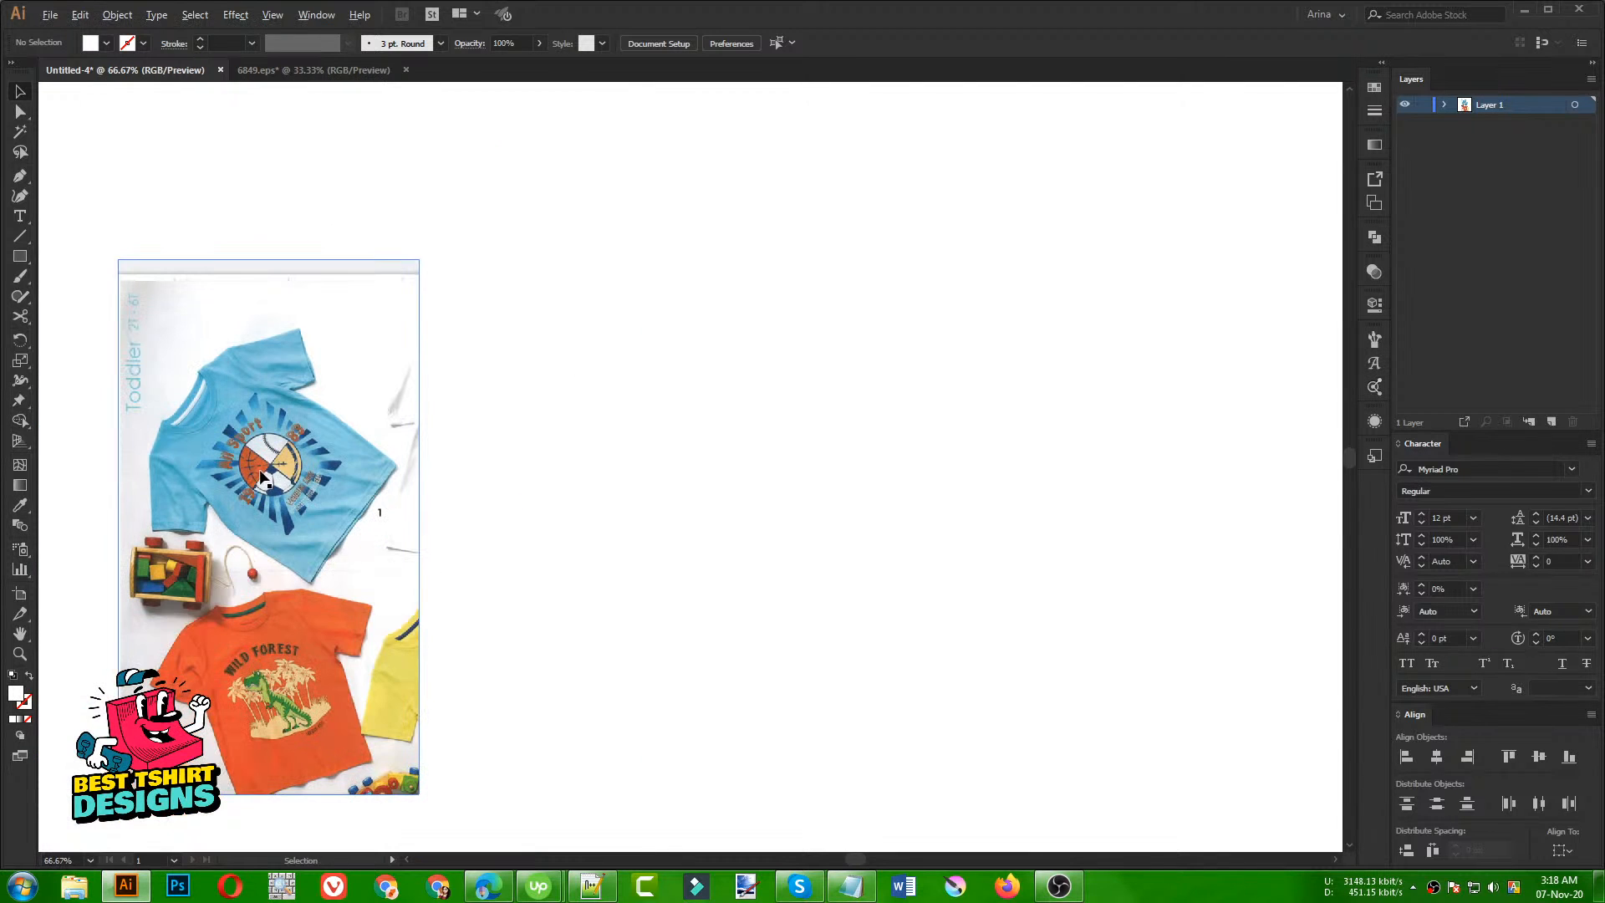
pyautogui.scroll(1, 281, 495)
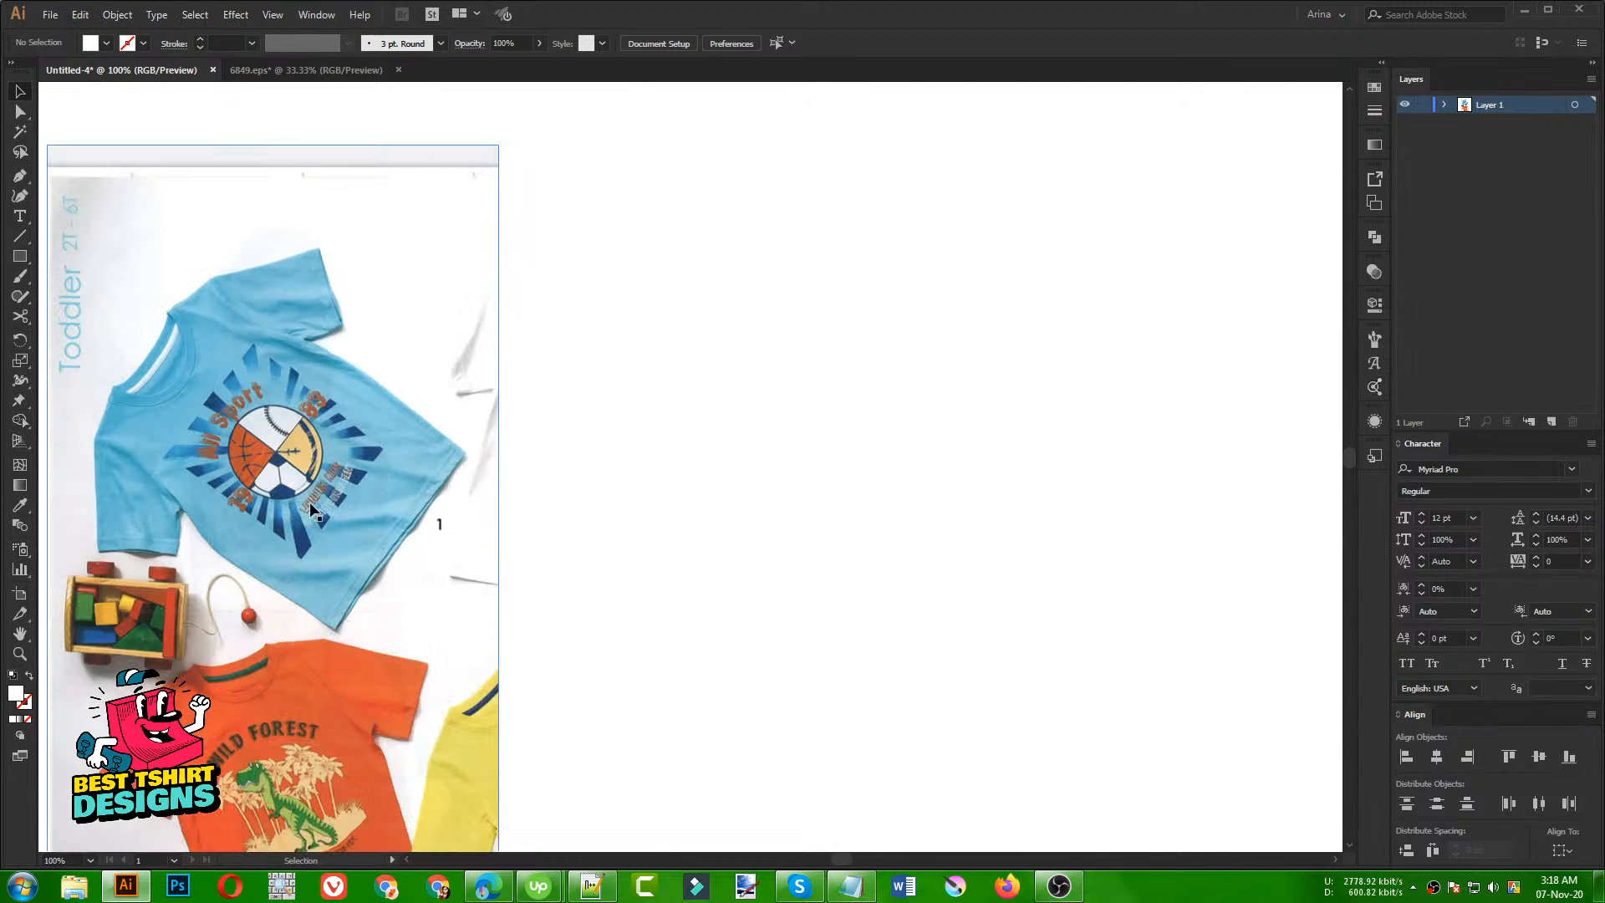
# Step: Look over the sports balls in 6849.eps and their source page on Freepik in the browser, dismissing the download notice
pyautogui.click(341, 69)
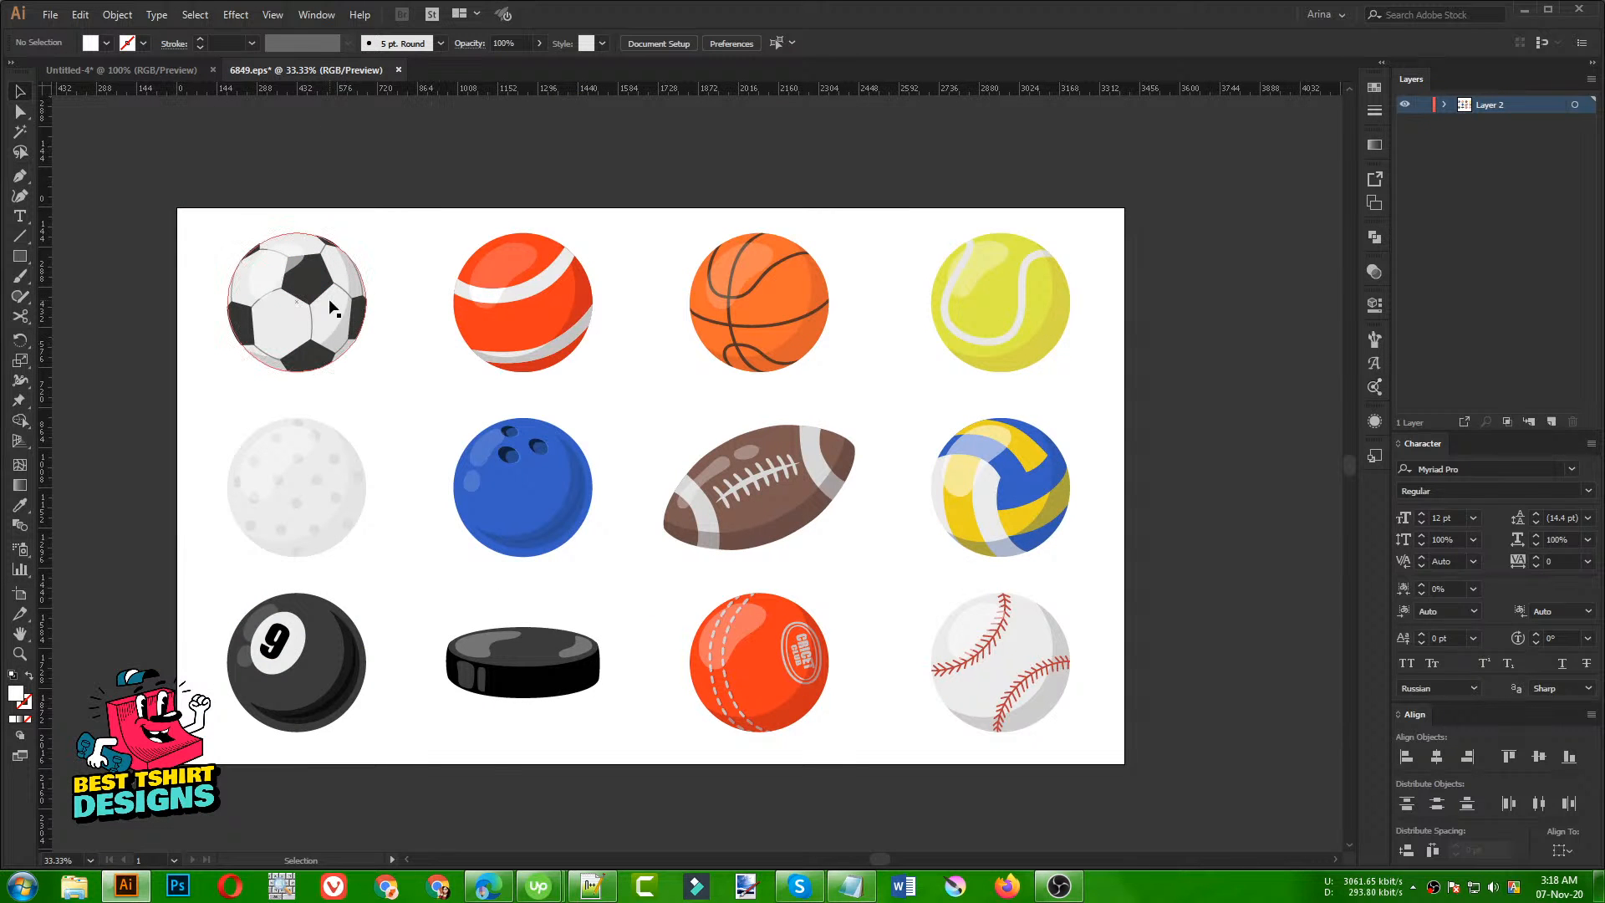
pyautogui.click(491, 886)
pyautogui.hotkey('ctrl', 'Tab')
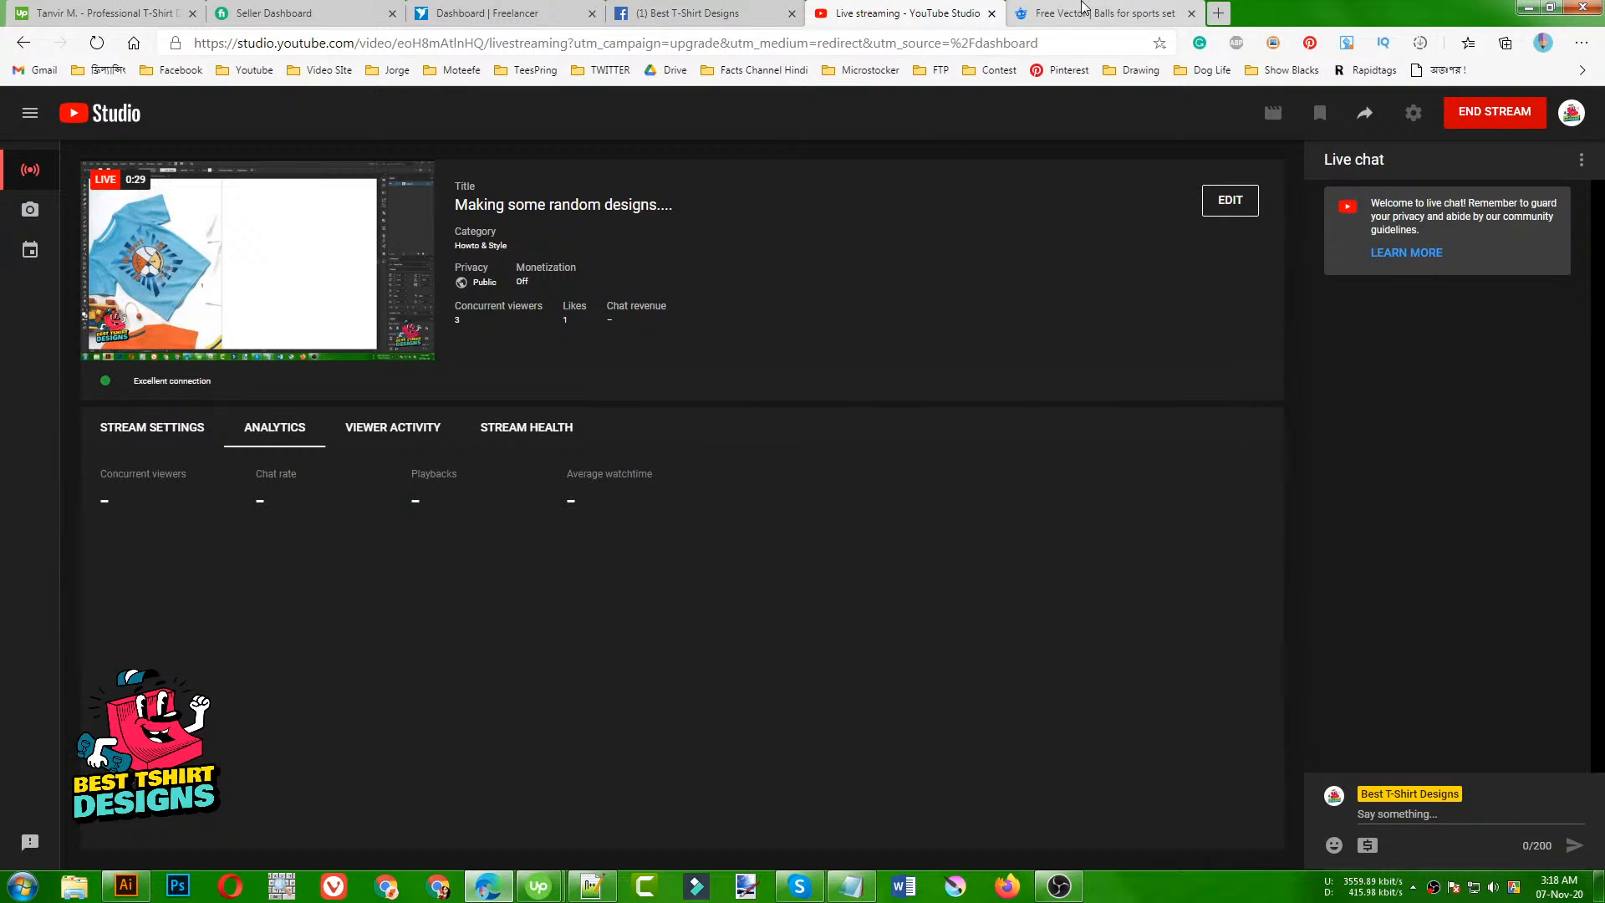
pyautogui.scroll(1, 987, 254)
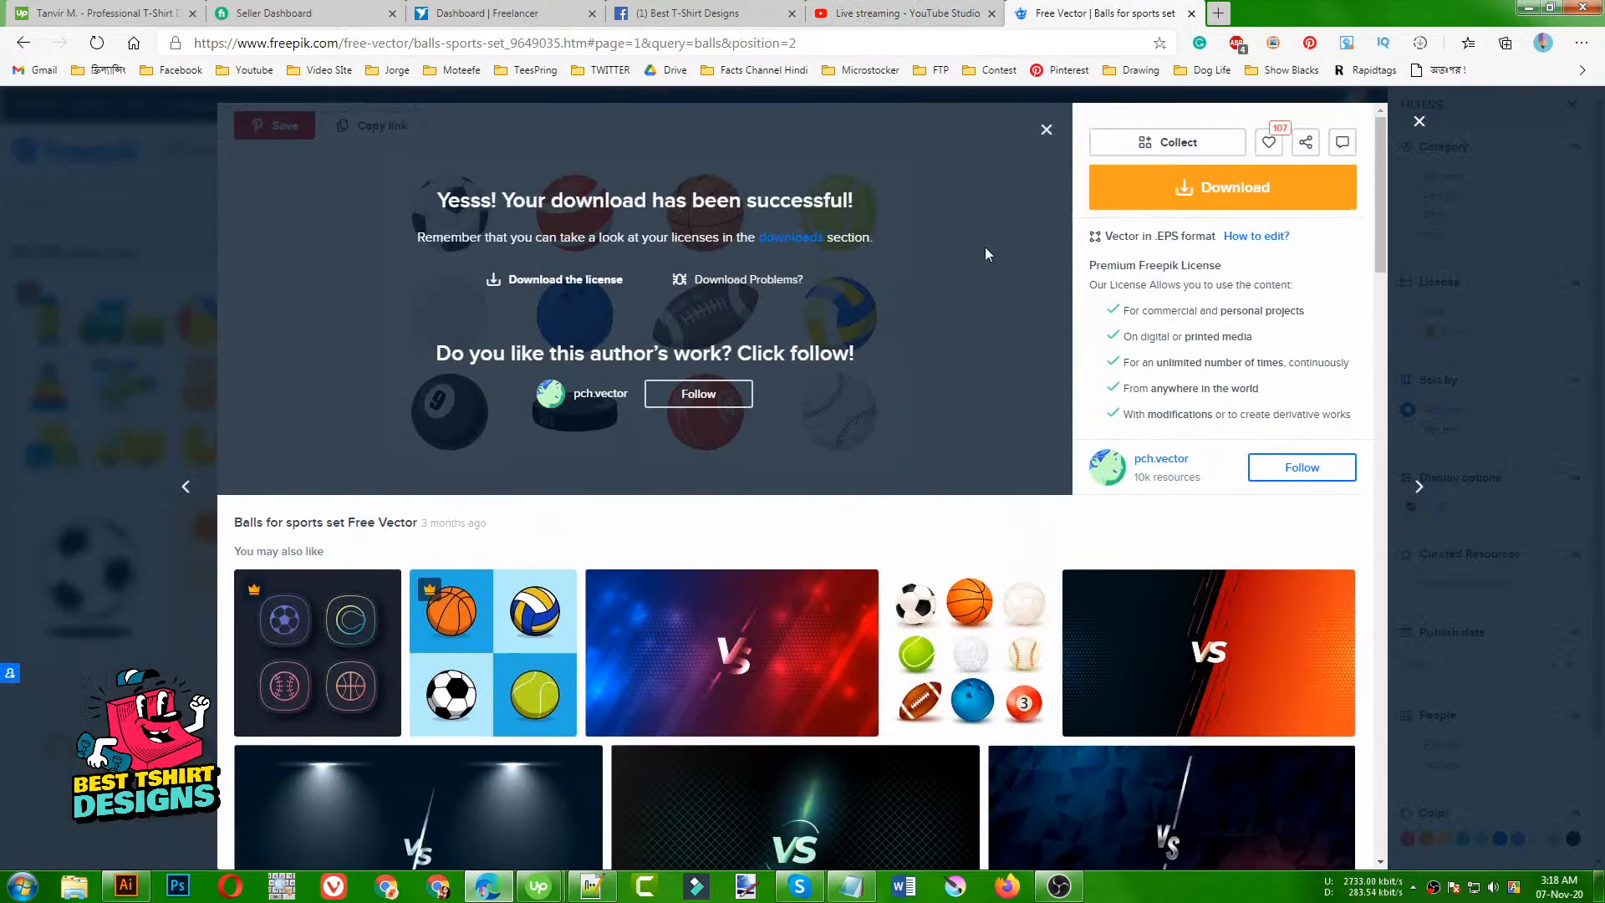
pyautogui.click(1046, 131)
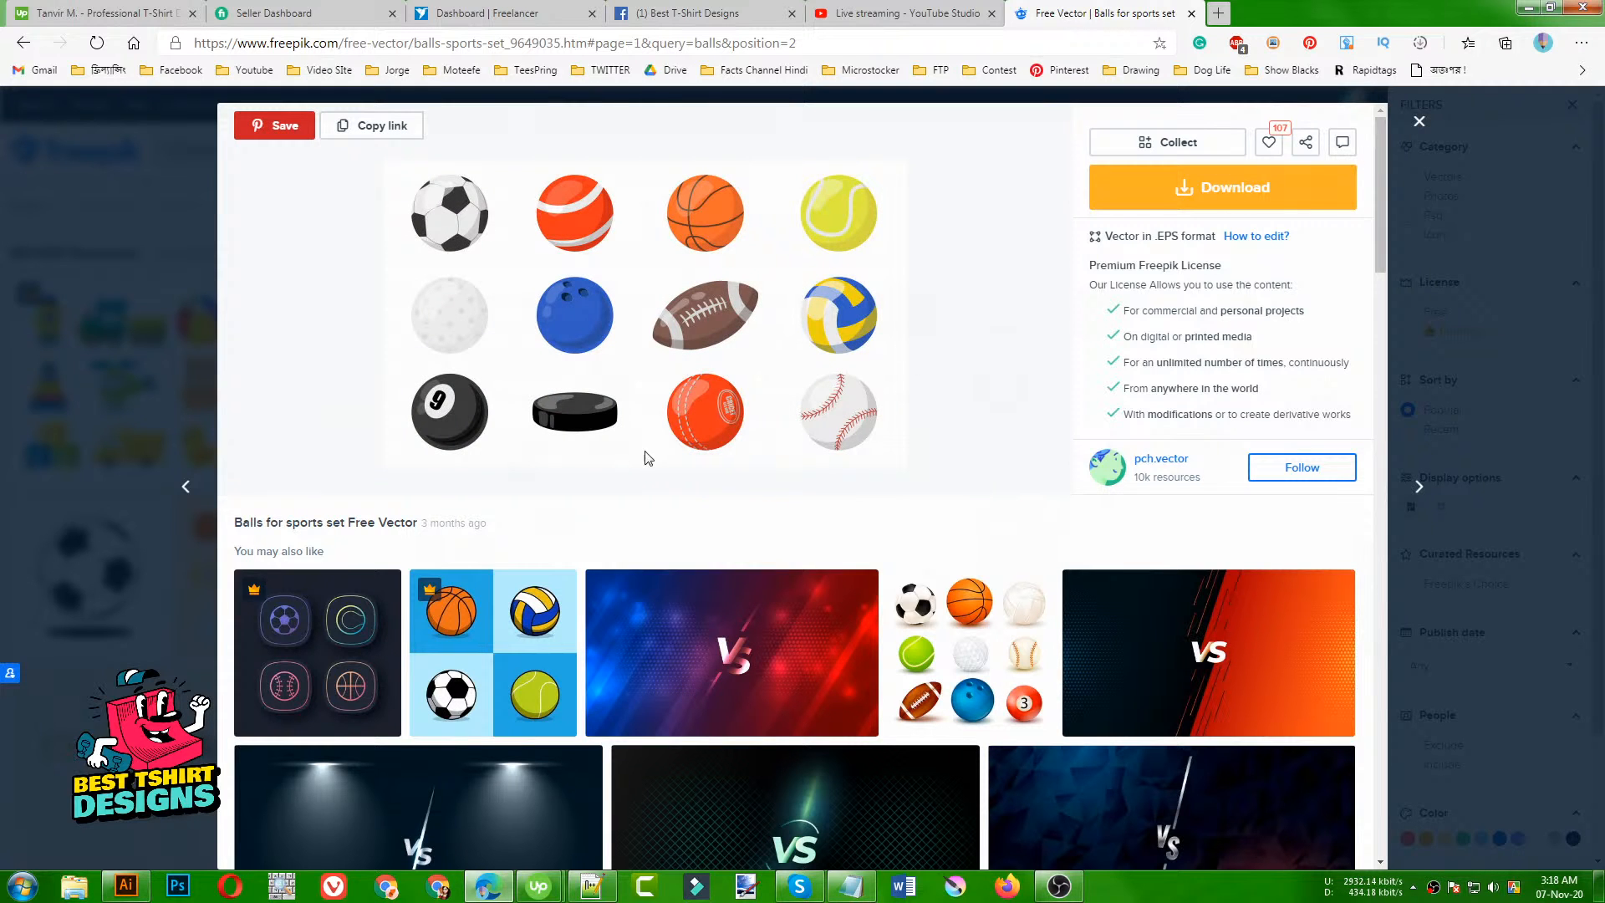
# Step: Switch back to Illustrator and copy the soccer ball, basketball, football and baseball from 6849.eps into the Untitled-4 document
pyautogui.click(127, 885)
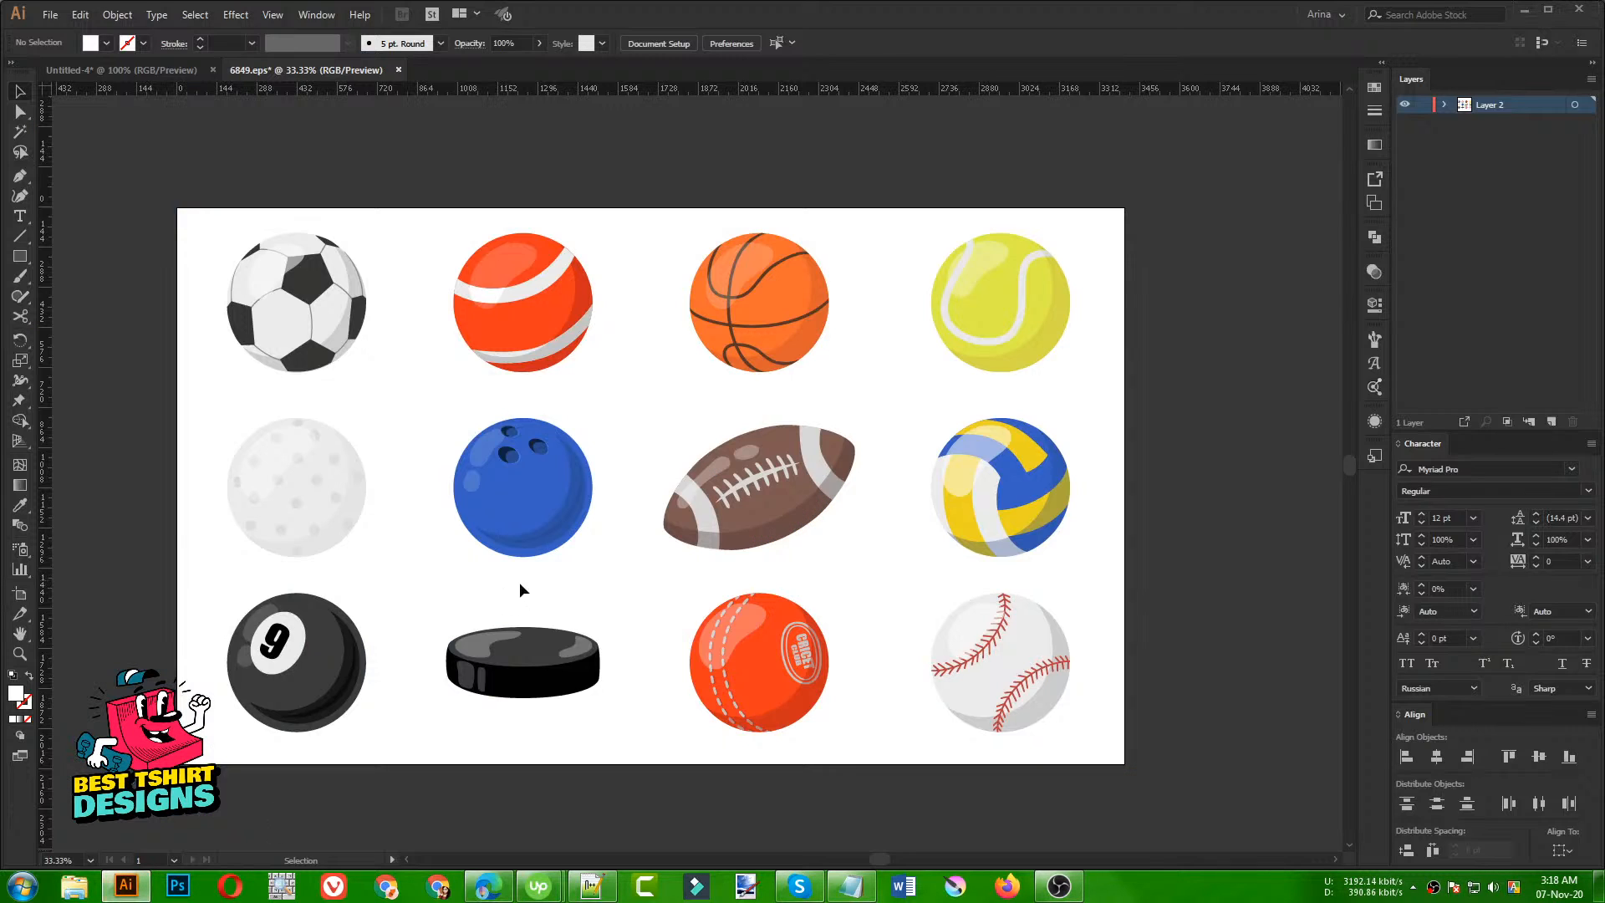
pyautogui.click(331, 310)
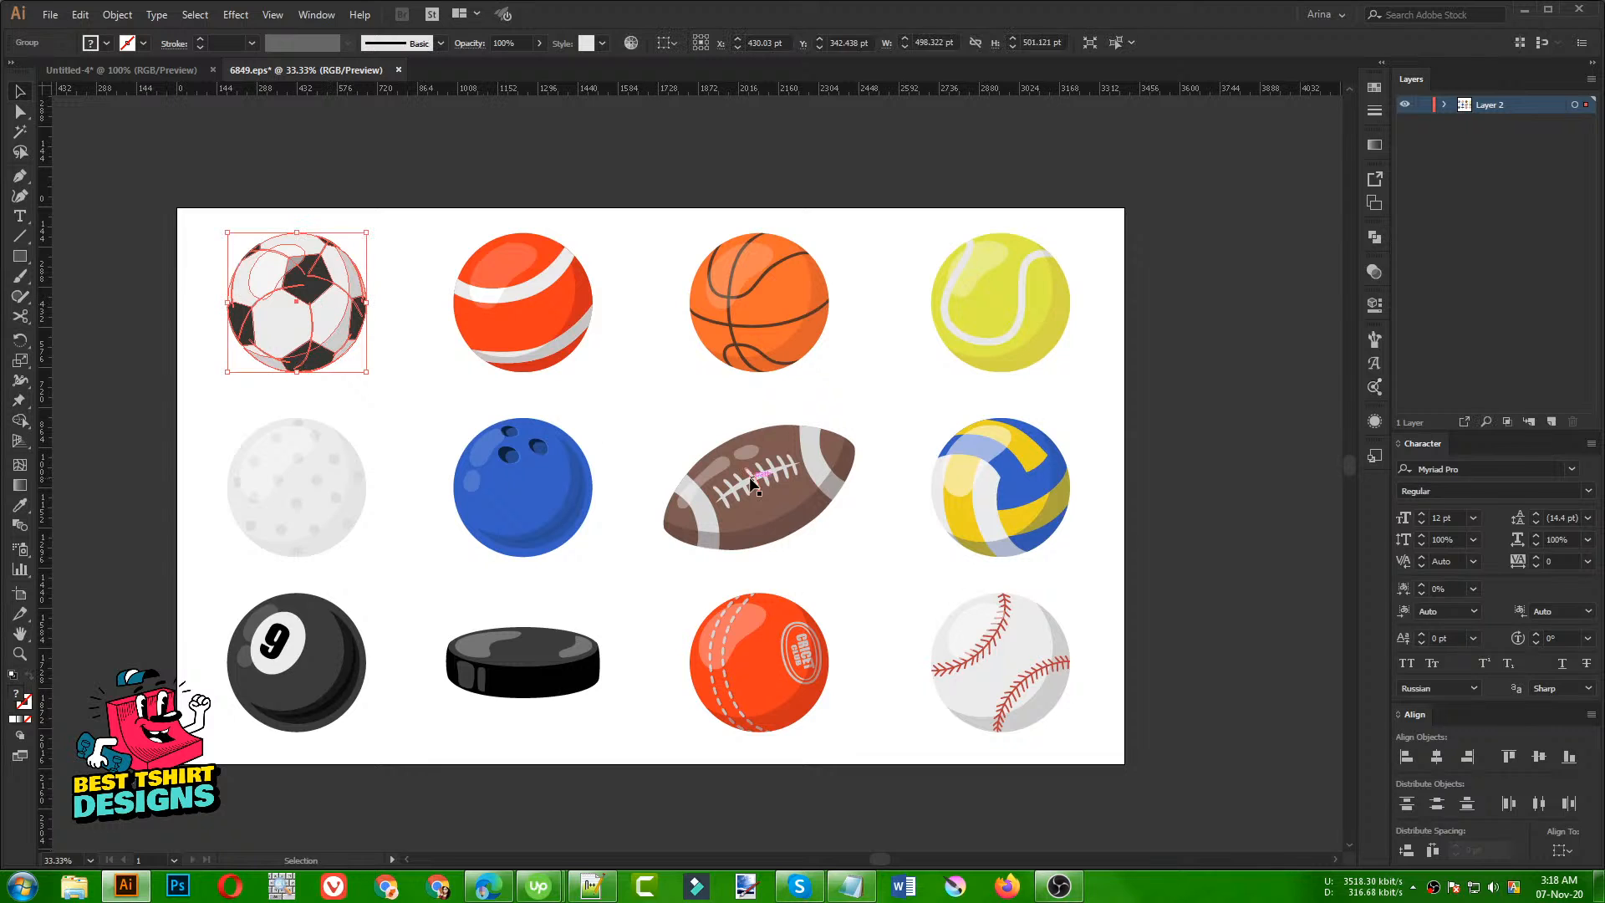
pyautogui.keyDown('shift'); pyautogui.click(751, 483); pyautogui.keyUp('shift')
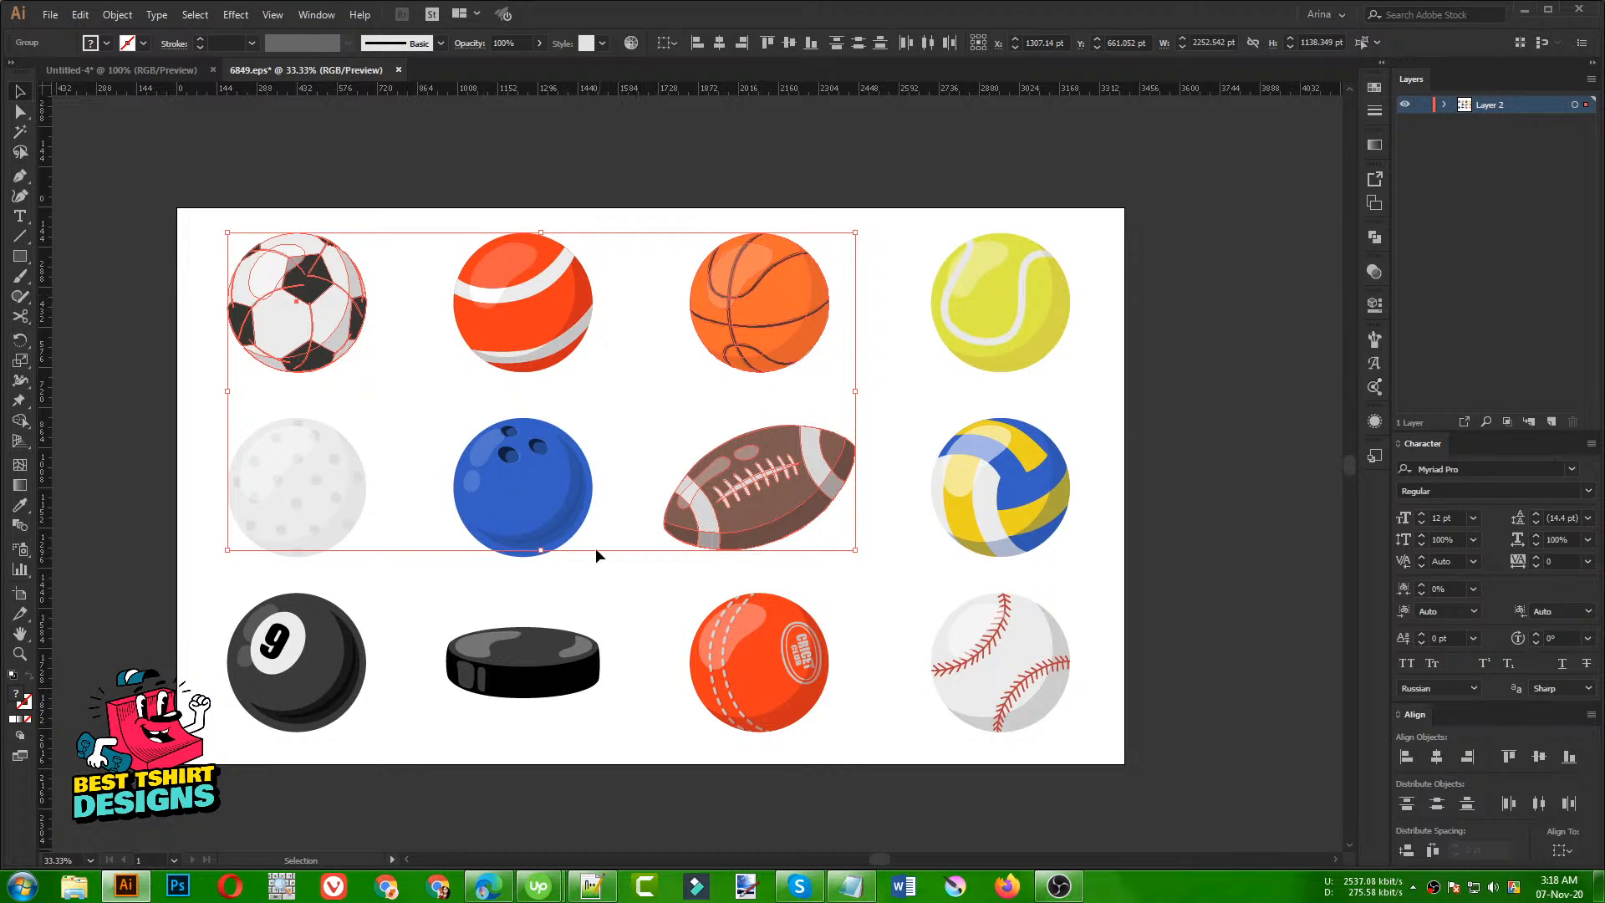
pyautogui.keyDown('shift'); pyautogui.click(996, 649); pyautogui.keyUp('shift')
pyautogui.press('a')
pyautogui.hotkey('ctrl', 'c')
pyautogui.click(139, 70)
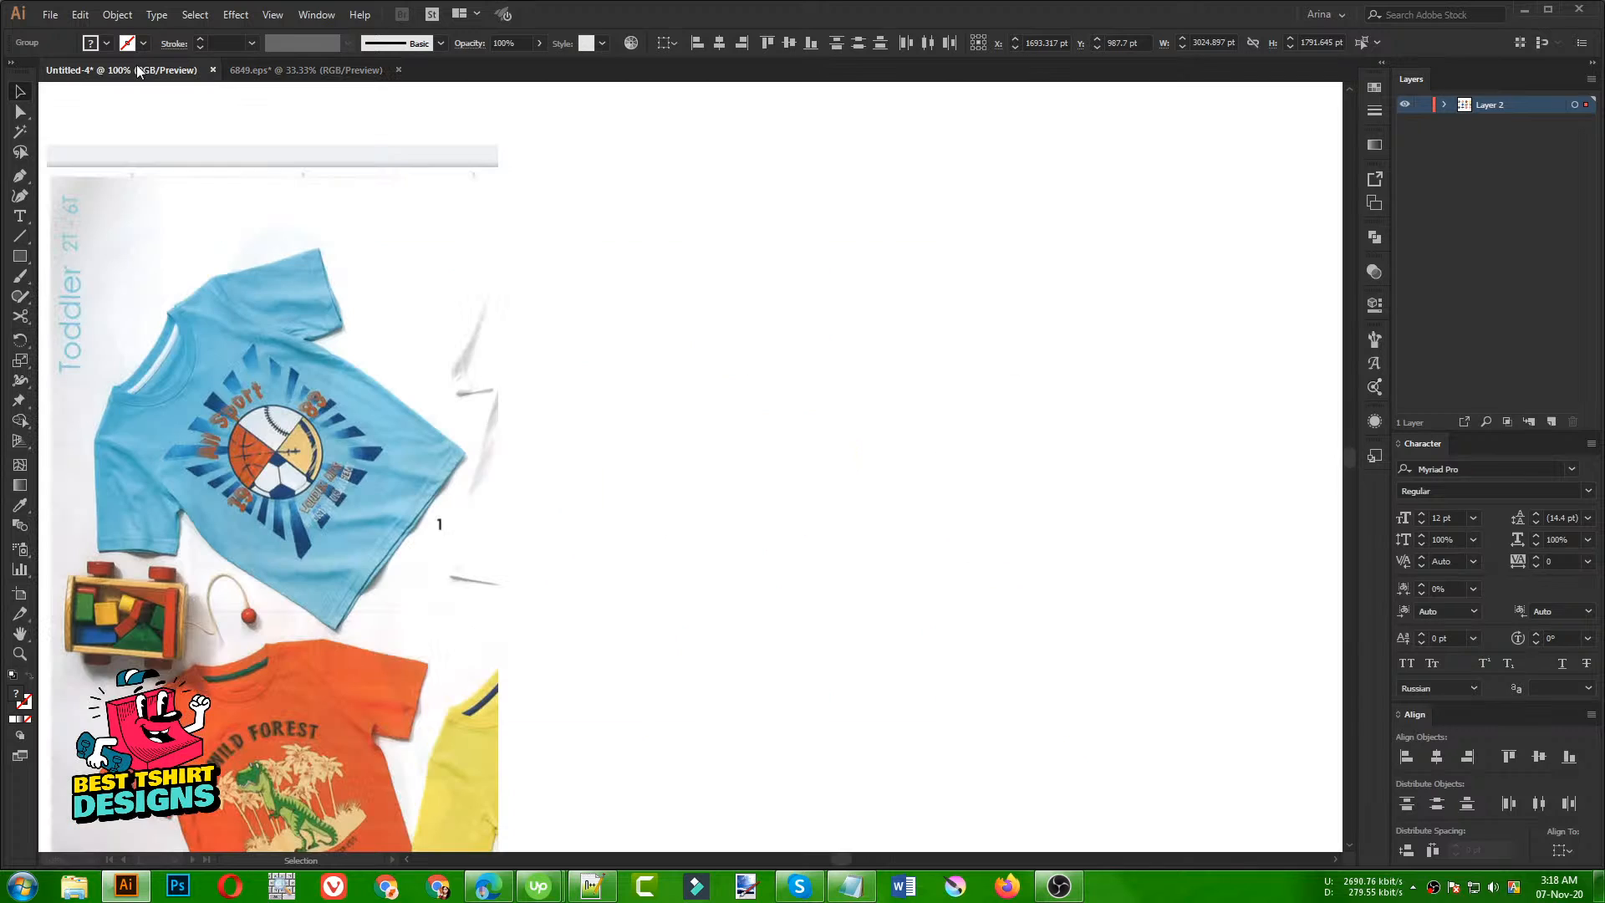
pyautogui.hotkey('ctrl', 'v')
pyautogui.hotkey('ctrl', '-')
pyautogui.hotkey('ctrl', '-')
pyautogui.hotkey('ctrl', '-')
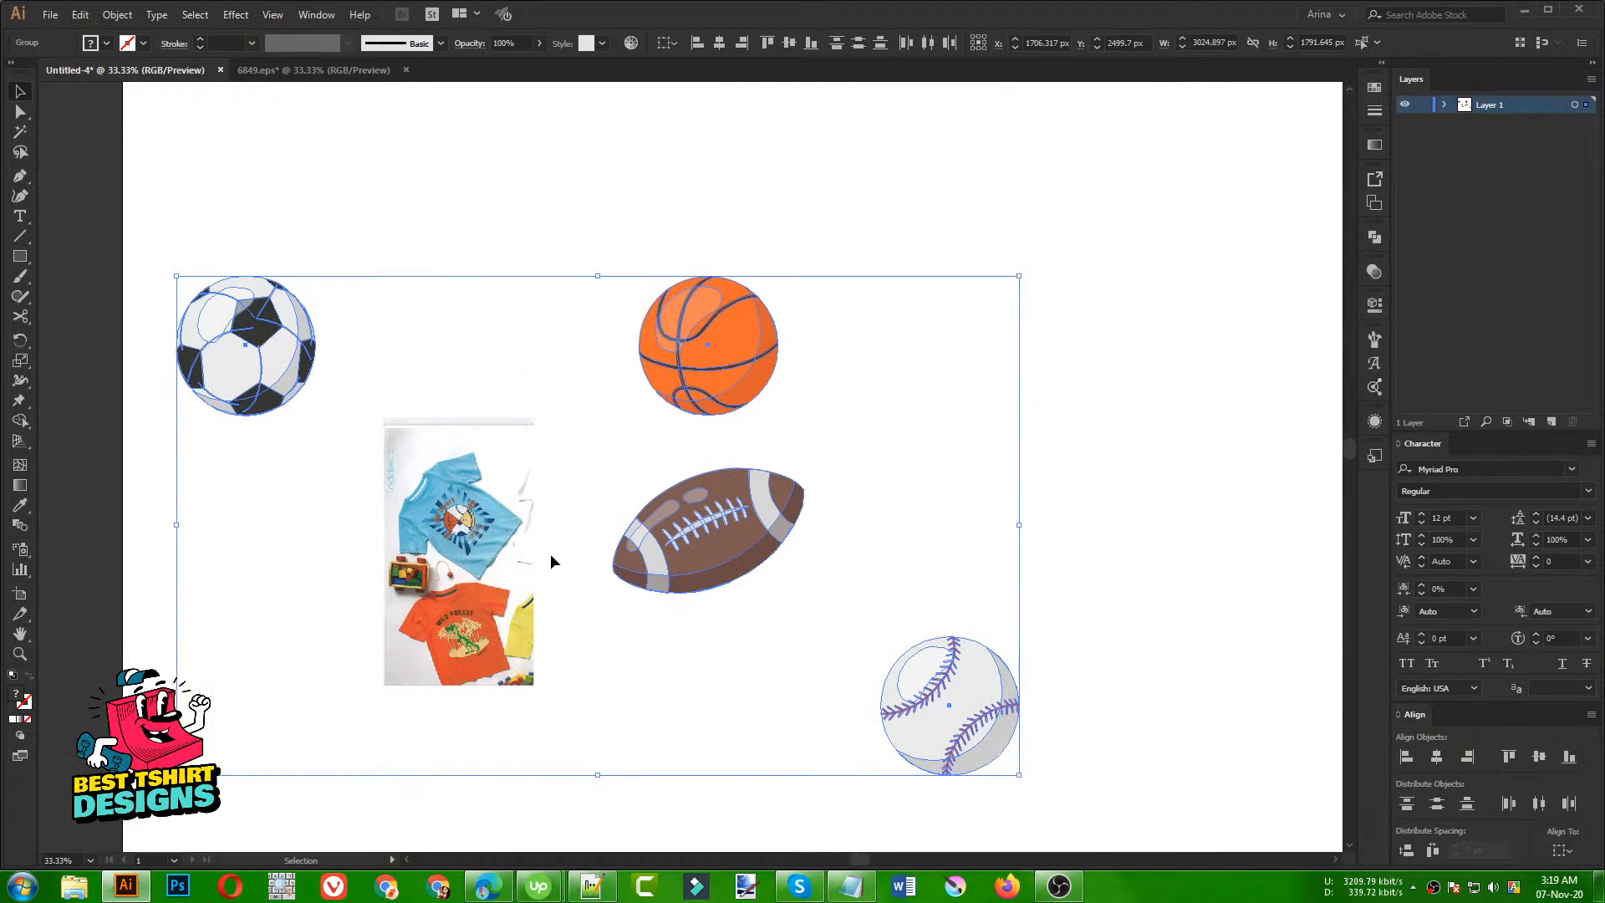
# Step: Scale the four pasted balls down to about half size, placing them on the right and the reference photo on the left
pyautogui.moveTo(1009, 529); pyautogui.dragTo(612, 525)
pyautogui.moveTo(480, 522); pyautogui.dragTo(1062, 444)
pyautogui.moveTo(512, 569); pyautogui.dragTo(369, 550)
pyautogui.click(609, 581)
# Step: Draw a circle about 1482 px in diameter between the reference photo and the balls, and fill it black
pyautogui.click(19, 259)
pyautogui.moveTo(19, 259); pyautogui.dragTo(74, 294)
pyautogui.moveTo(520, 449); pyautogui.dragTo(933, 823)
pyautogui.press('v')
pyautogui.moveTo(790, 681); pyautogui.dragTo(726, 642)
pyautogui.click(106, 43)
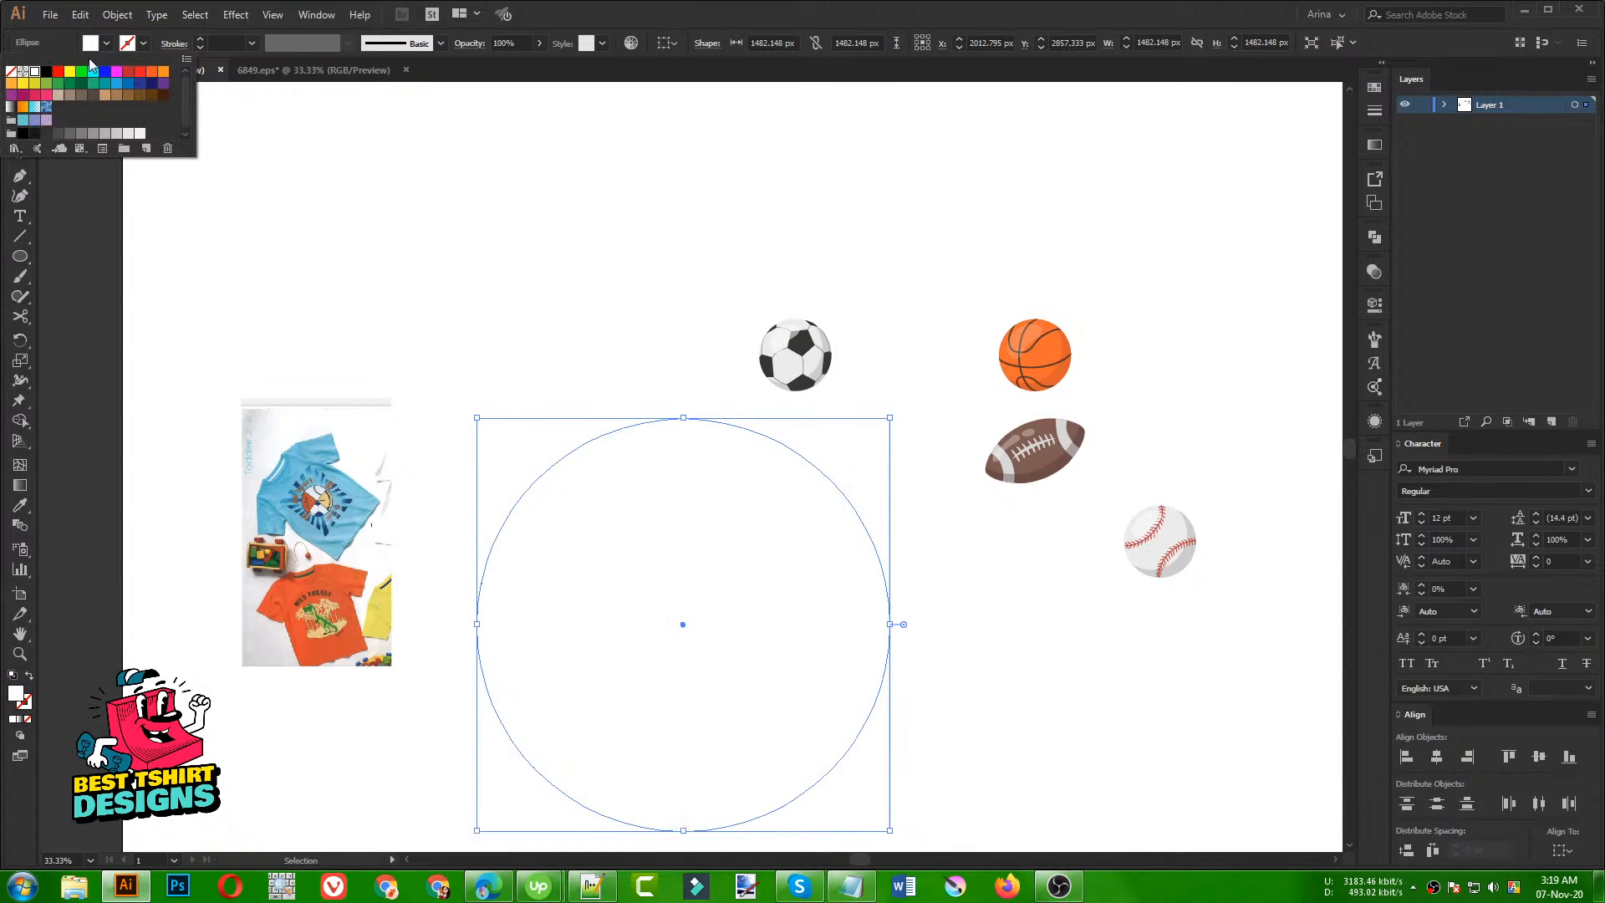
pyautogui.click(44, 72)
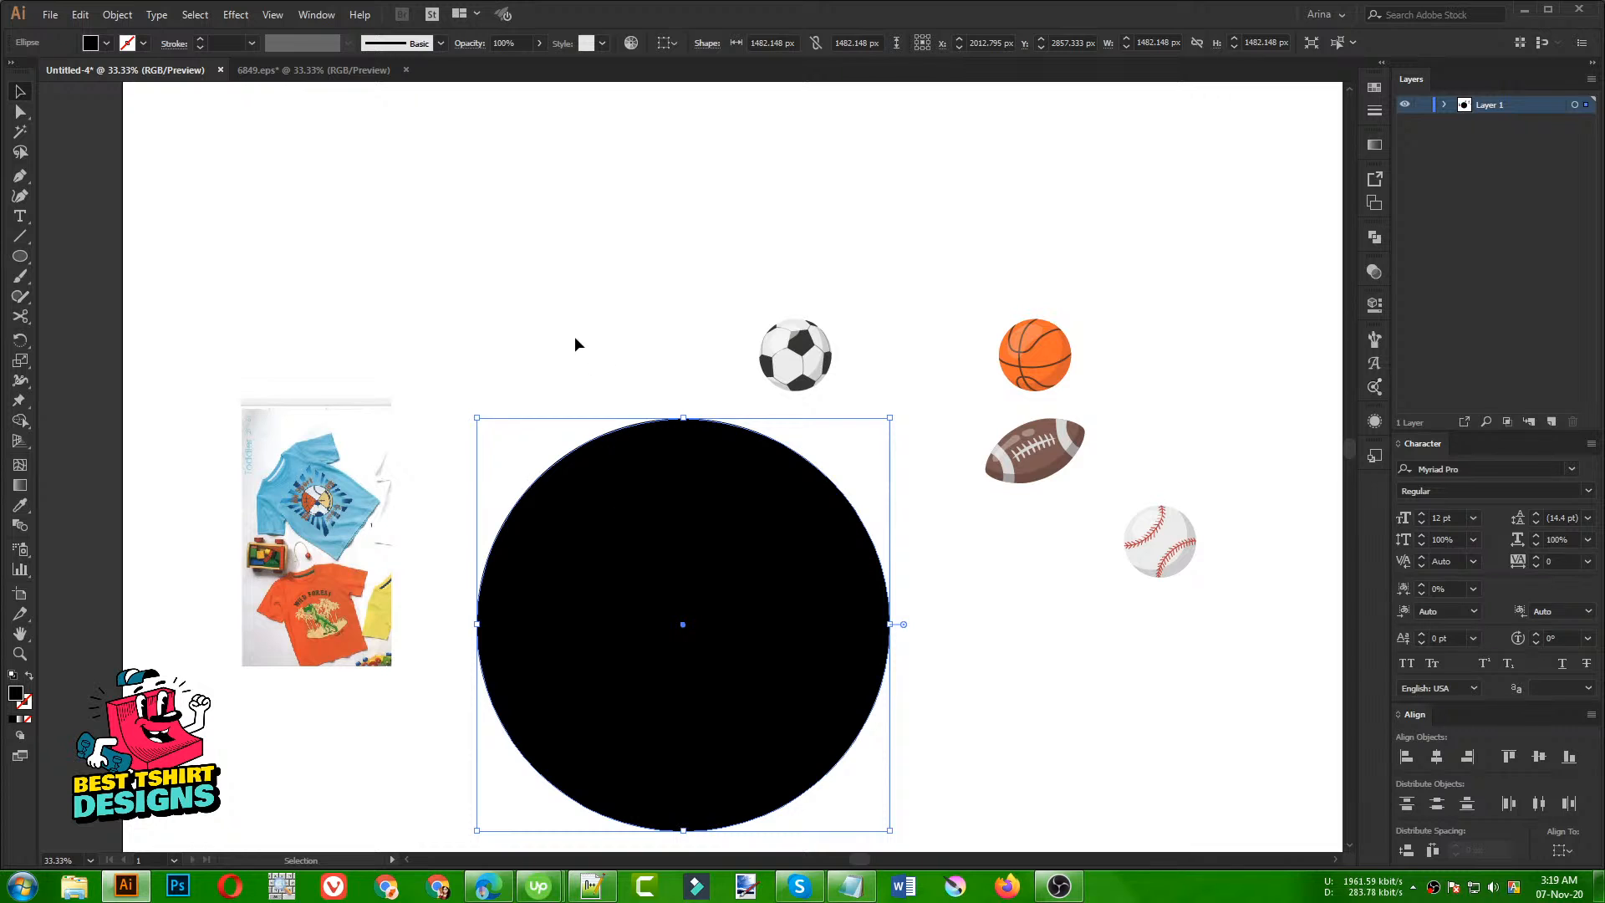
# Step: Check the reference graphic and duplicate the black circle to the lower right of the balls
pyautogui.scroll(2, 336, 453)
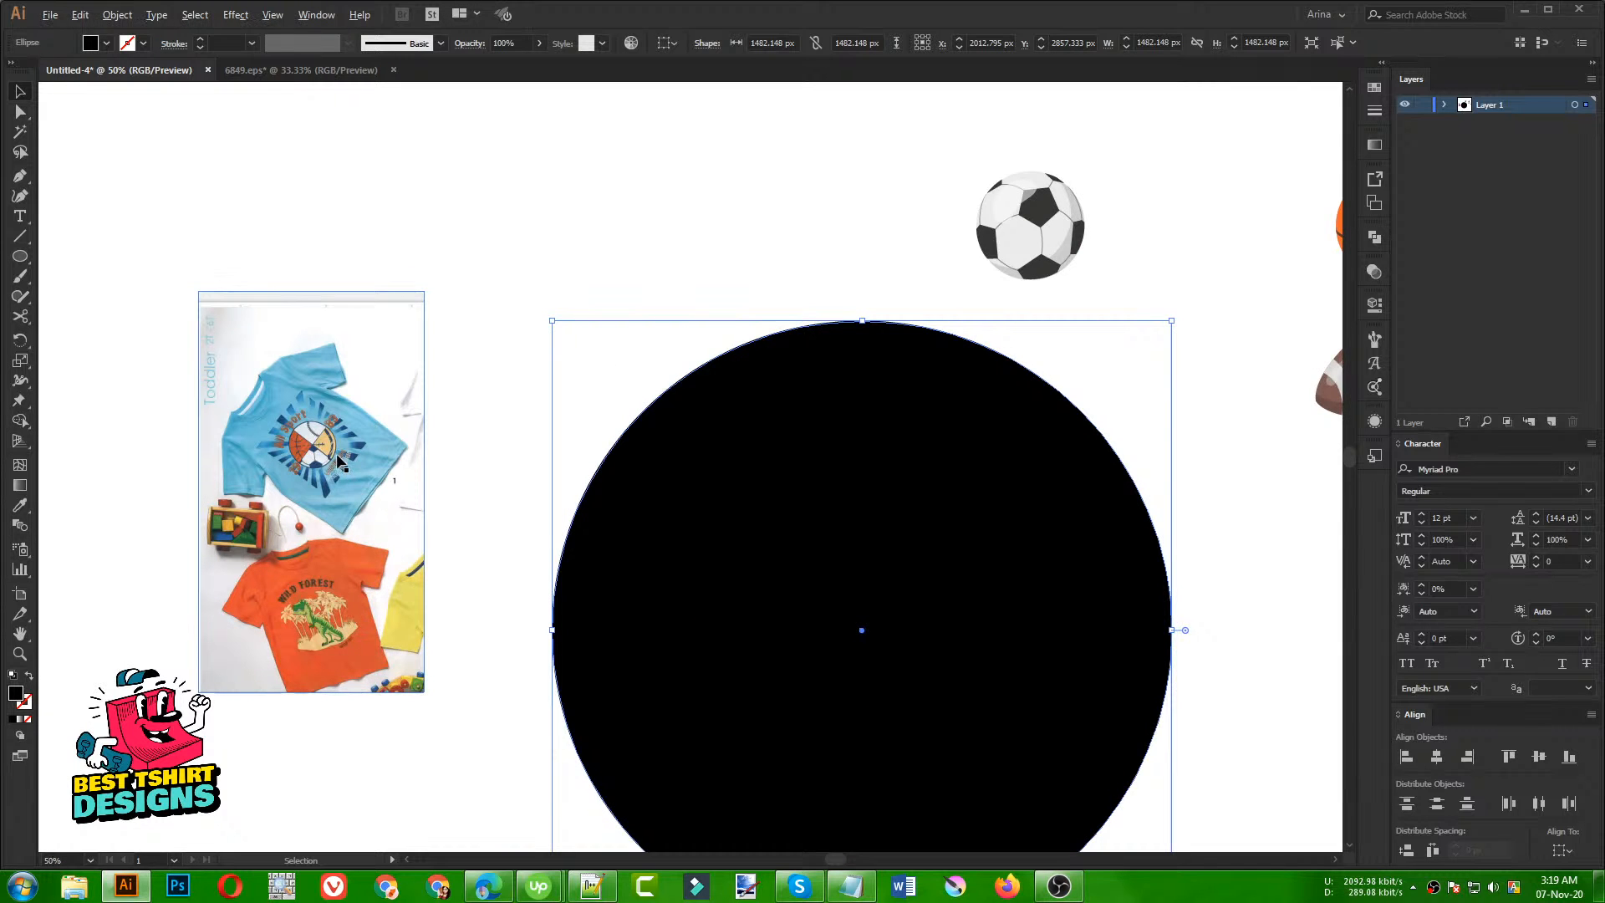
pyautogui.scroll(2, 338, 456)
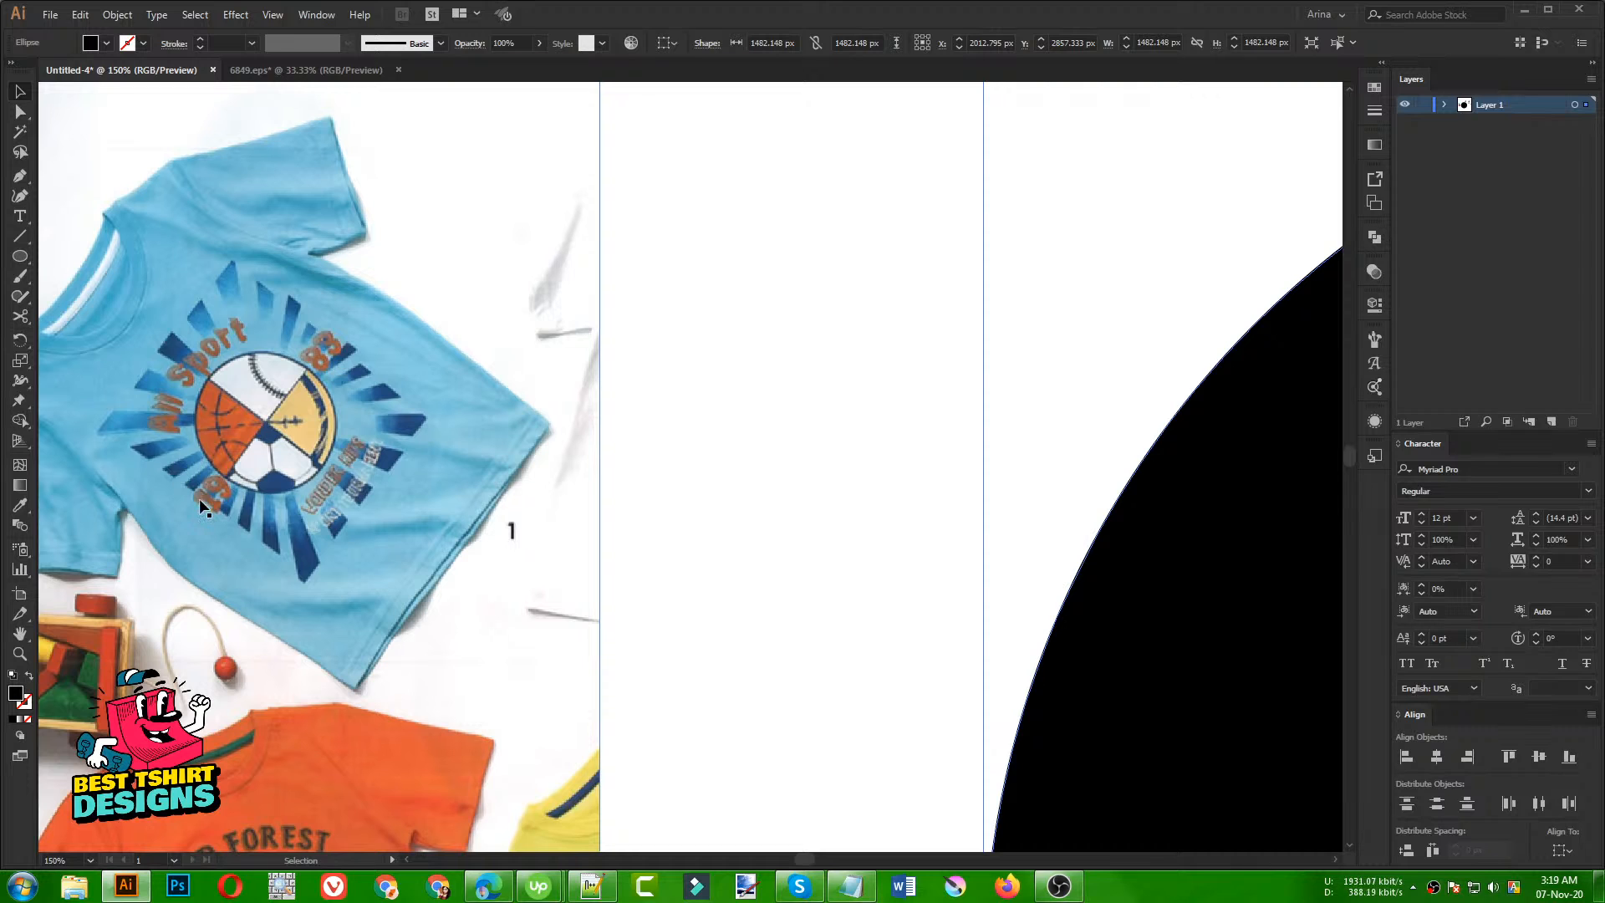
pyautogui.scroll(-4, 191, 383)
pyautogui.click(861, 600)
pyautogui.click(608, 549)
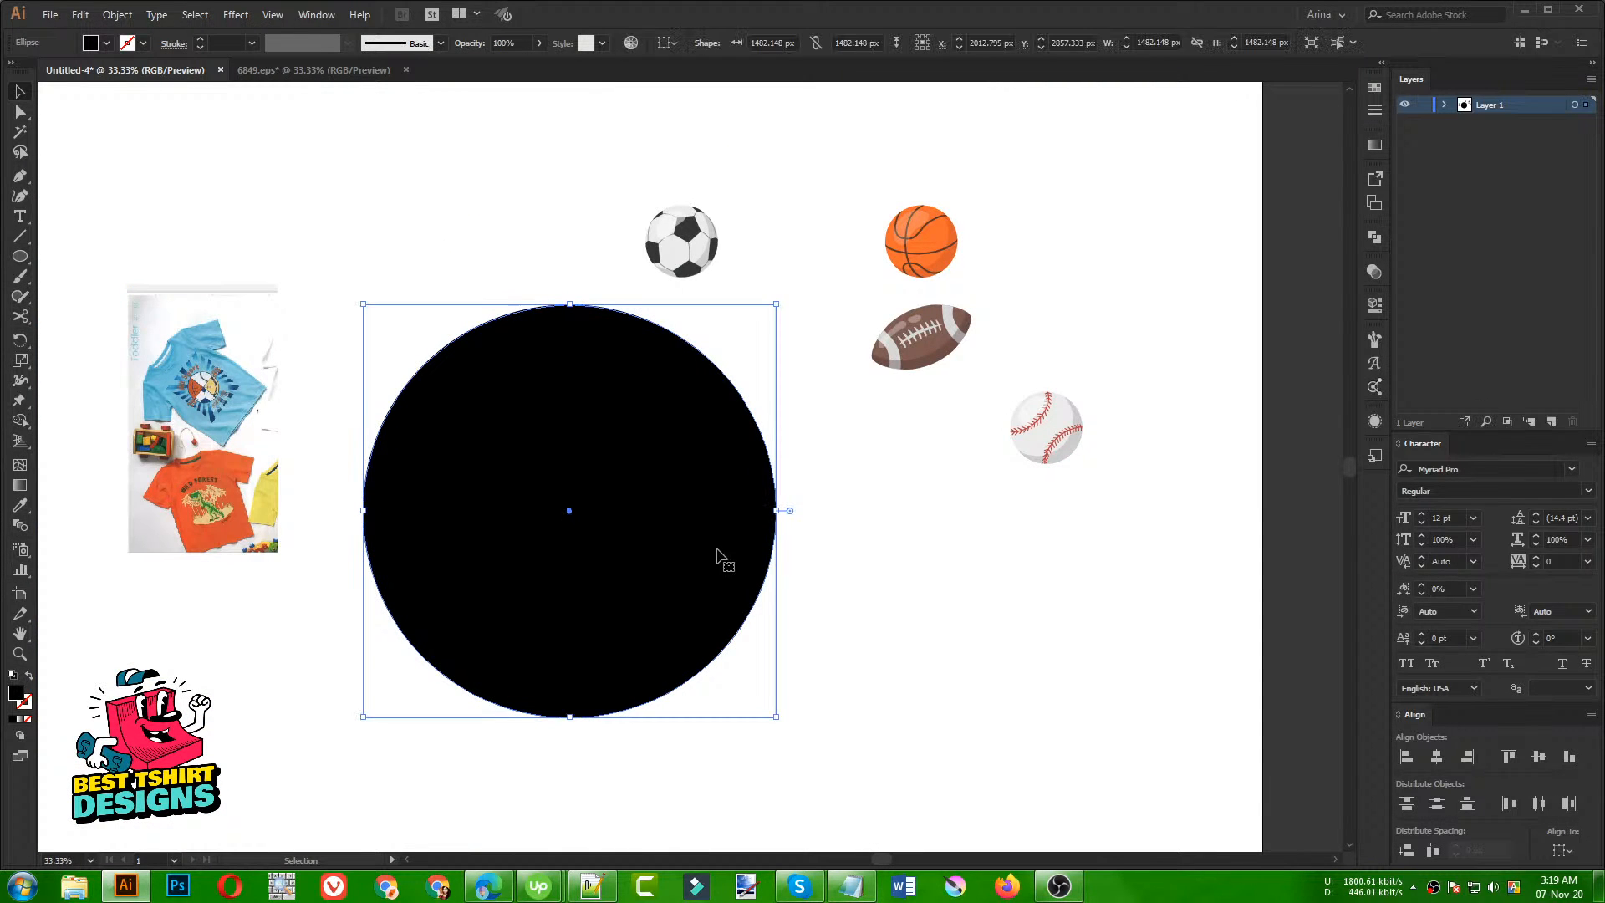
pyautogui.moveTo(631, 543); pyautogui.dragTo(1225, 644)
pyautogui.moveTo(1096, 638); pyautogui.dragTo(1152, 629)
pyautogui.click(919, 619)
pyautogui.click(514, 495)
# Step: Draw a vertical line about 1758 px and a horizontal line about 1827 px across the original circle, then select all three
pyautogui.click(21, 177)
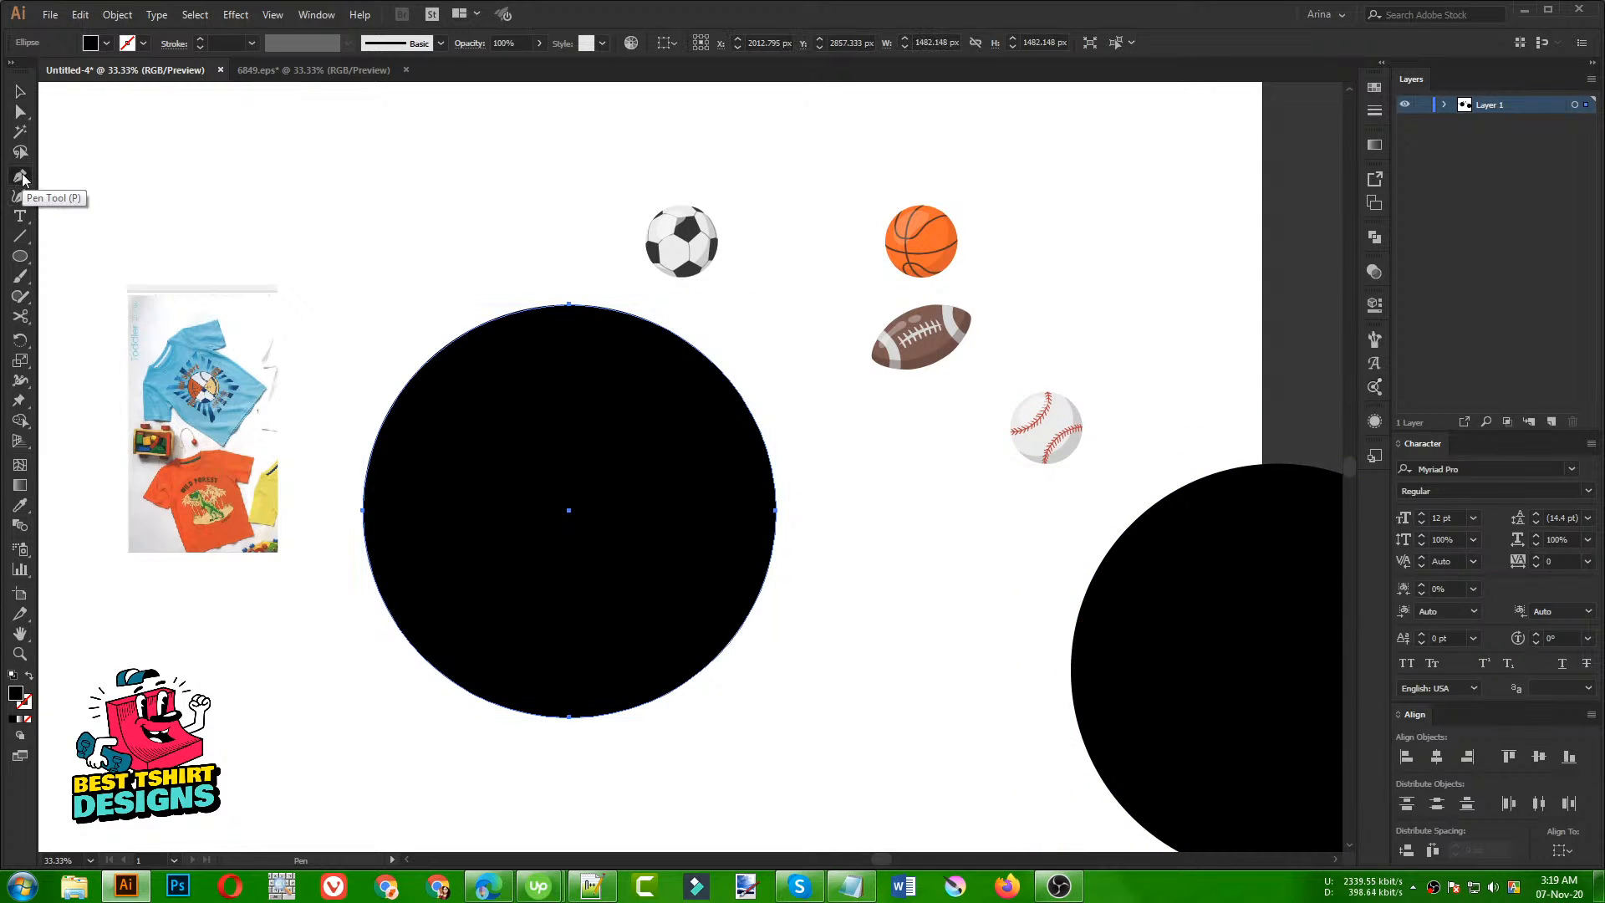
pyautogui.click(568, 277)
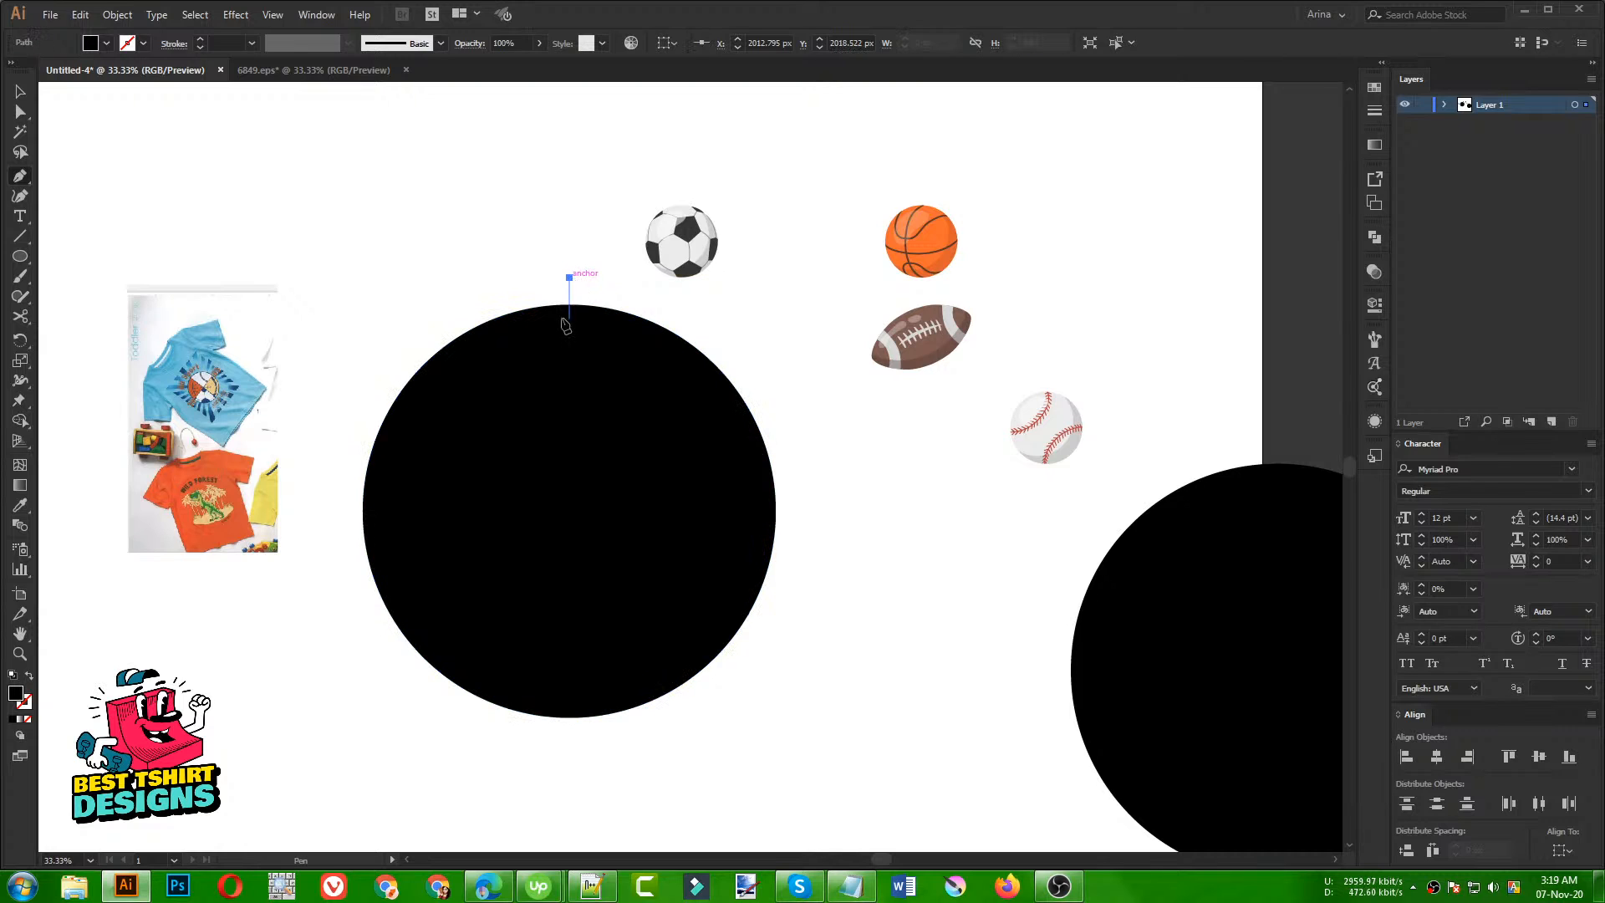
pyautogui.click(569, 766)
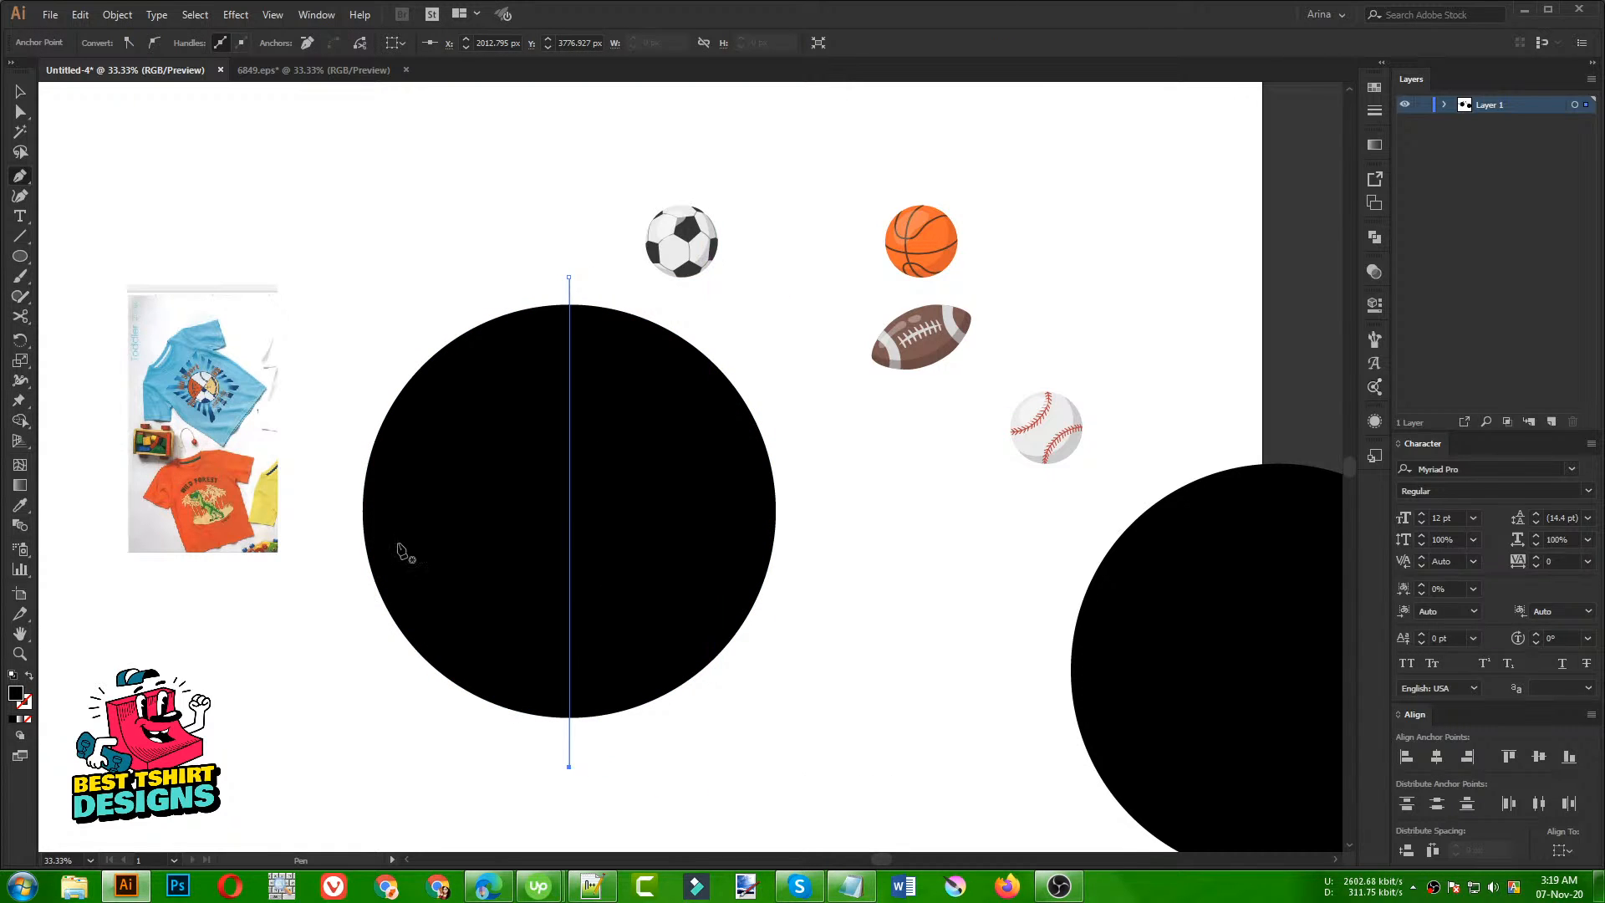
pyautogui.click(337, 522)
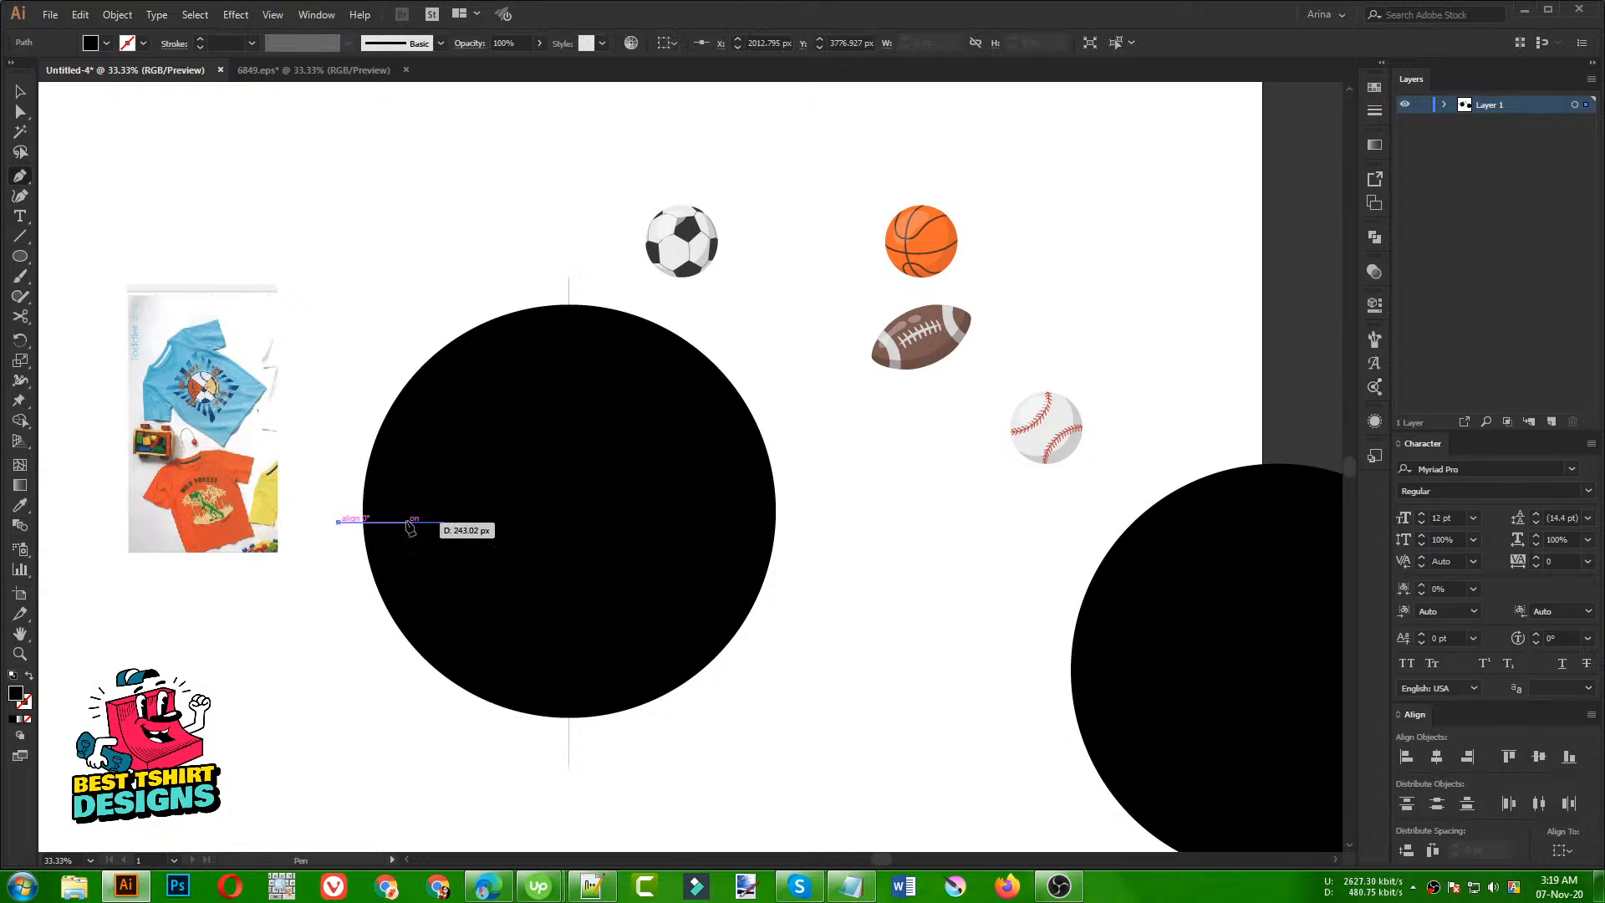
pyautogui.click(850, 525)
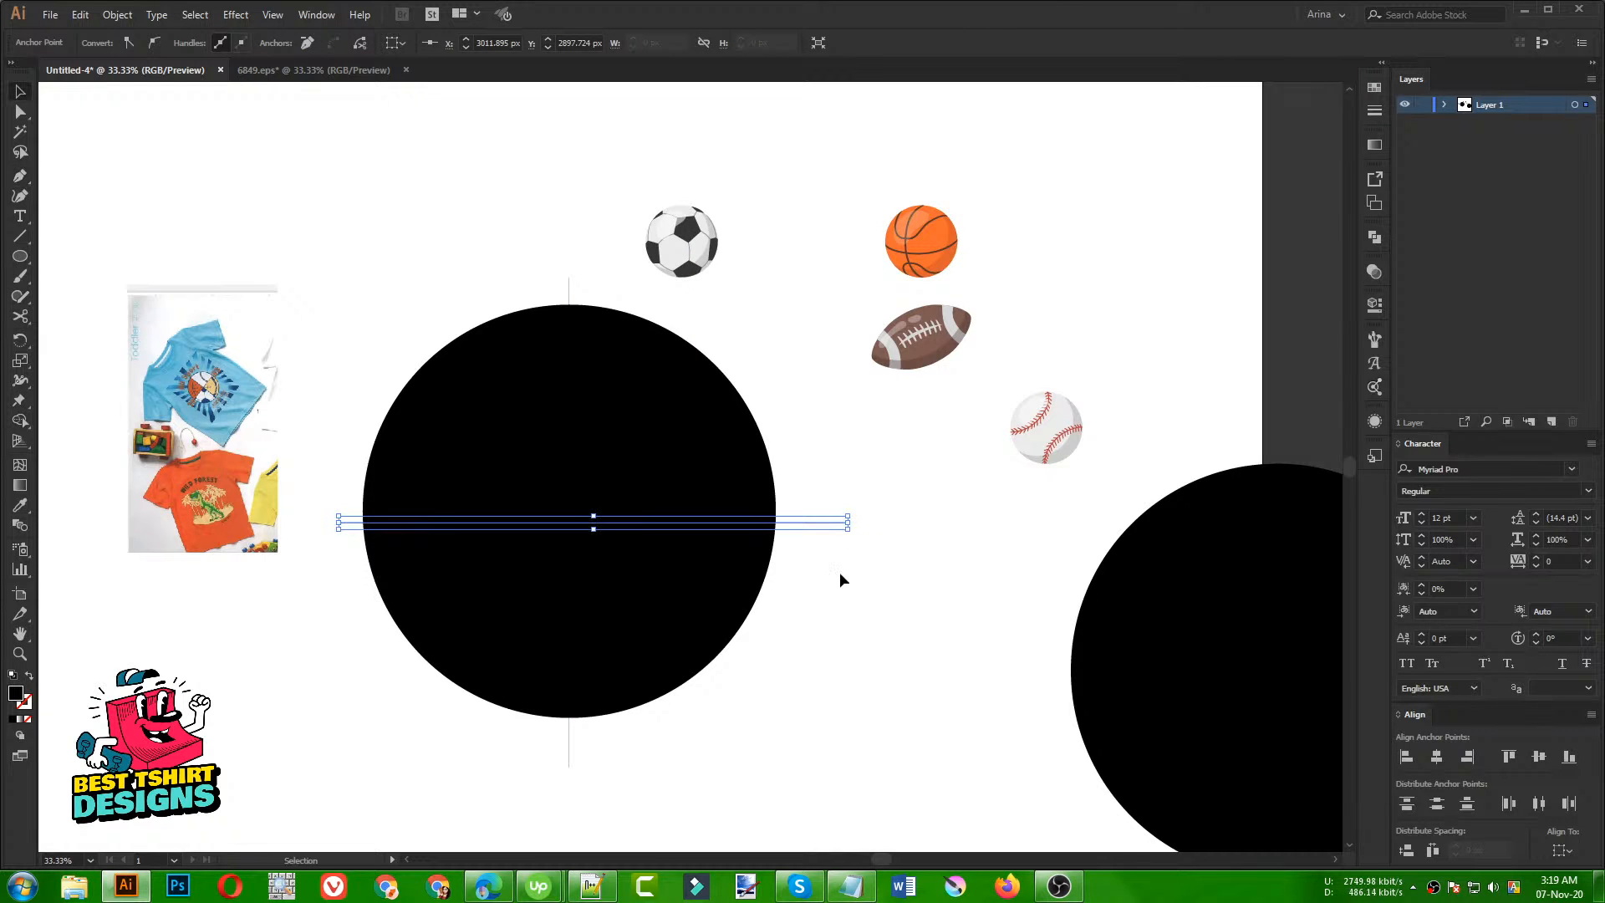
pyautogui.press('v')
pyautogui.click(791, 559)
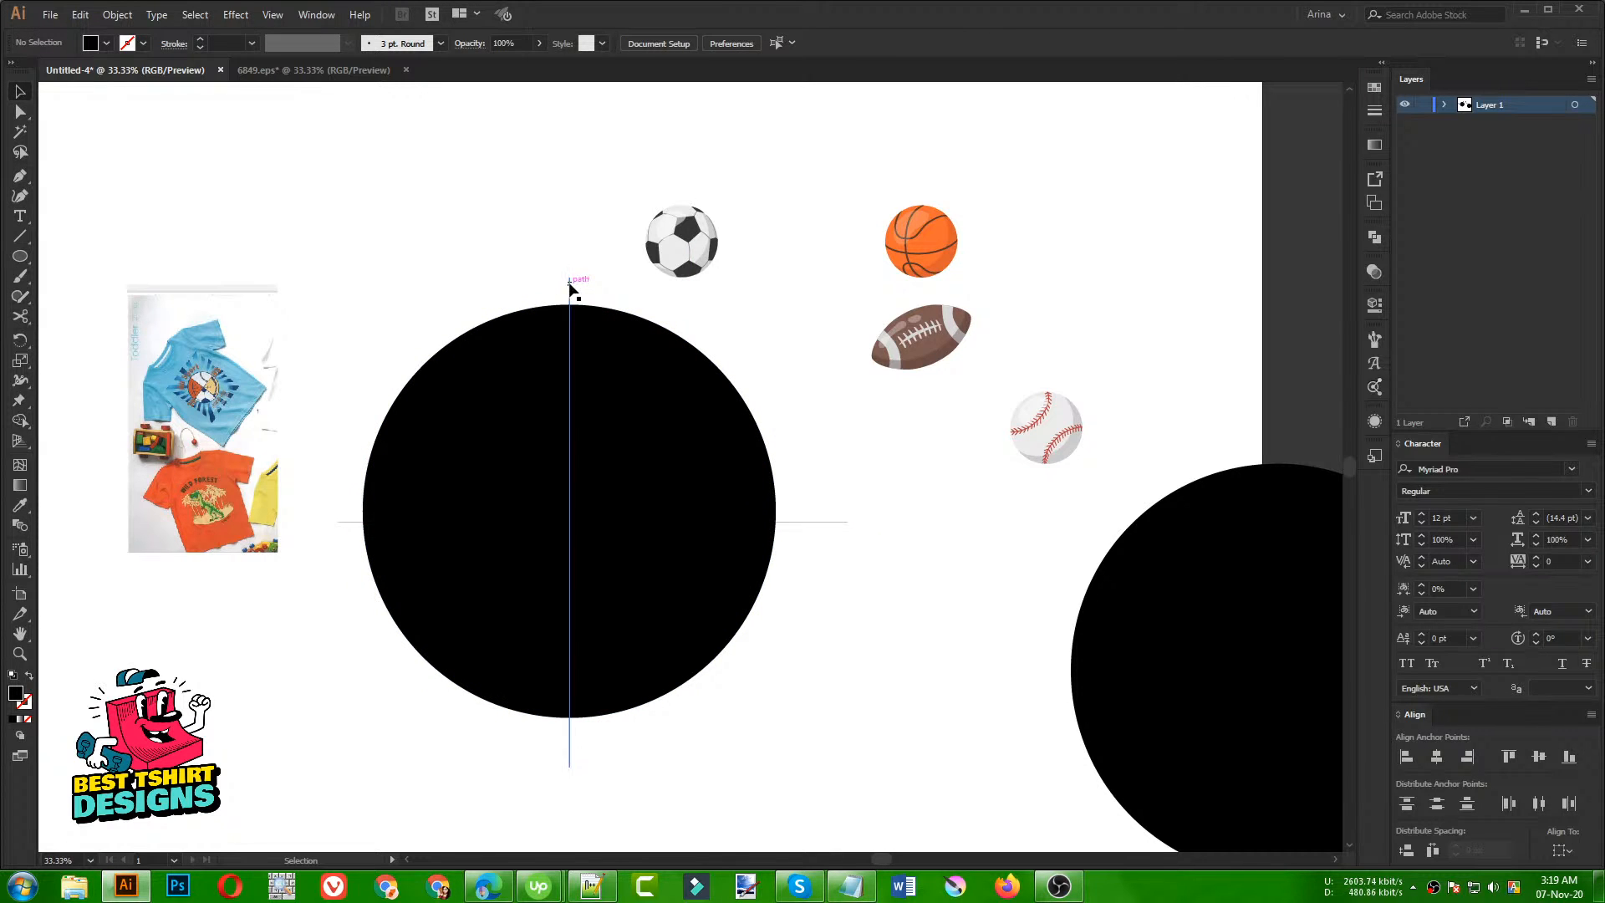
pyautogui.click(569, 282)
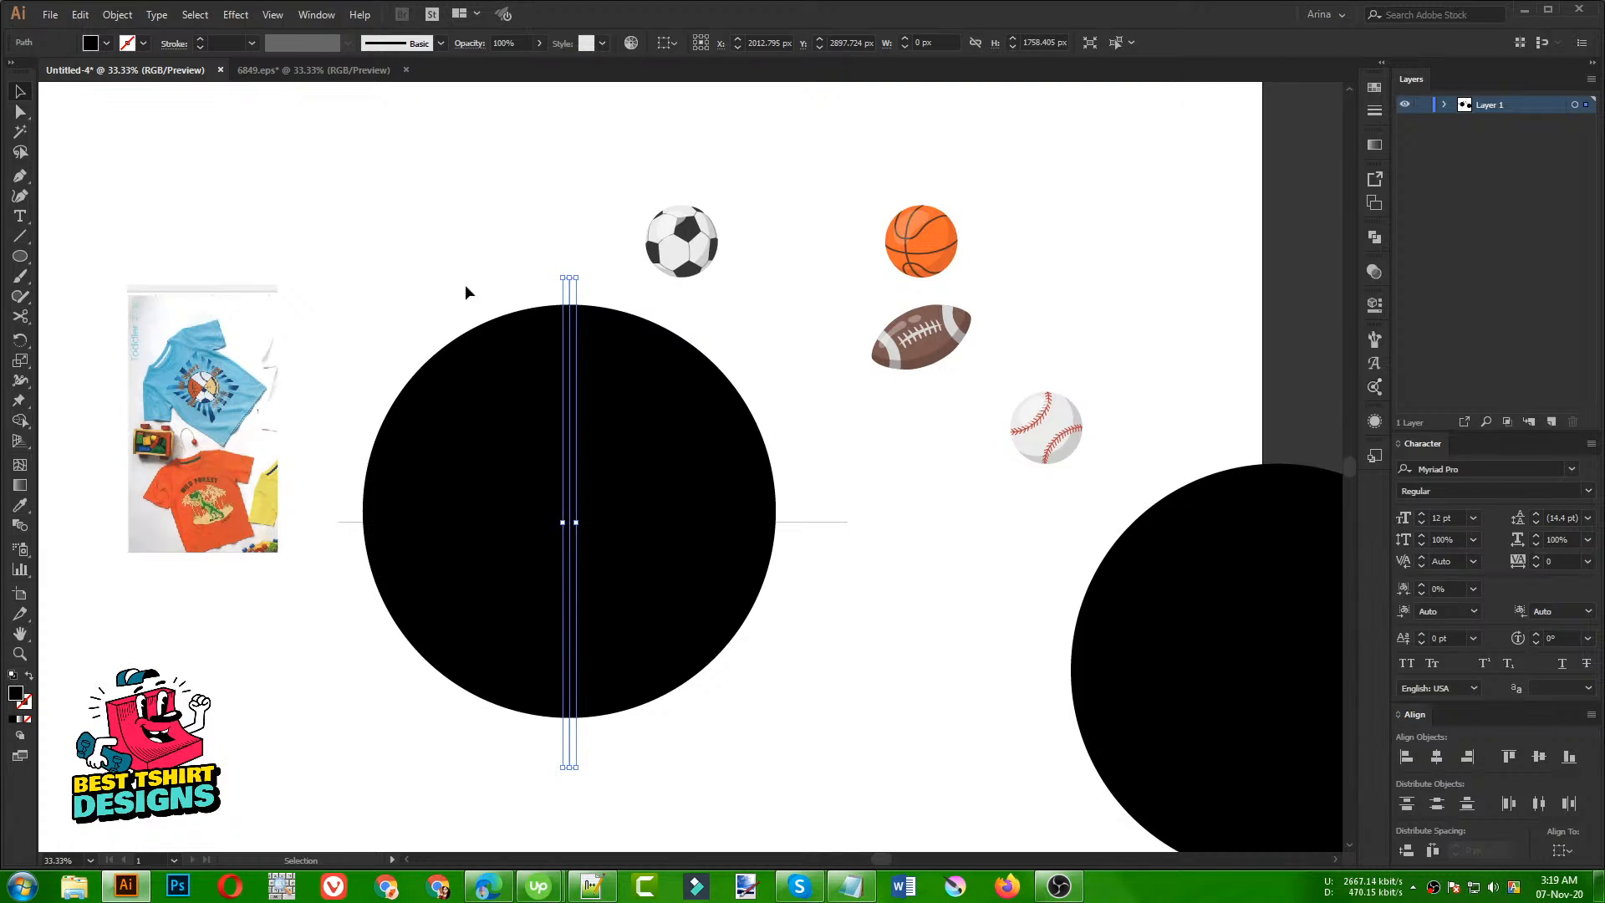
pyautogui.moveTo(410, 311); pyautogui.dragTo(787, 708)
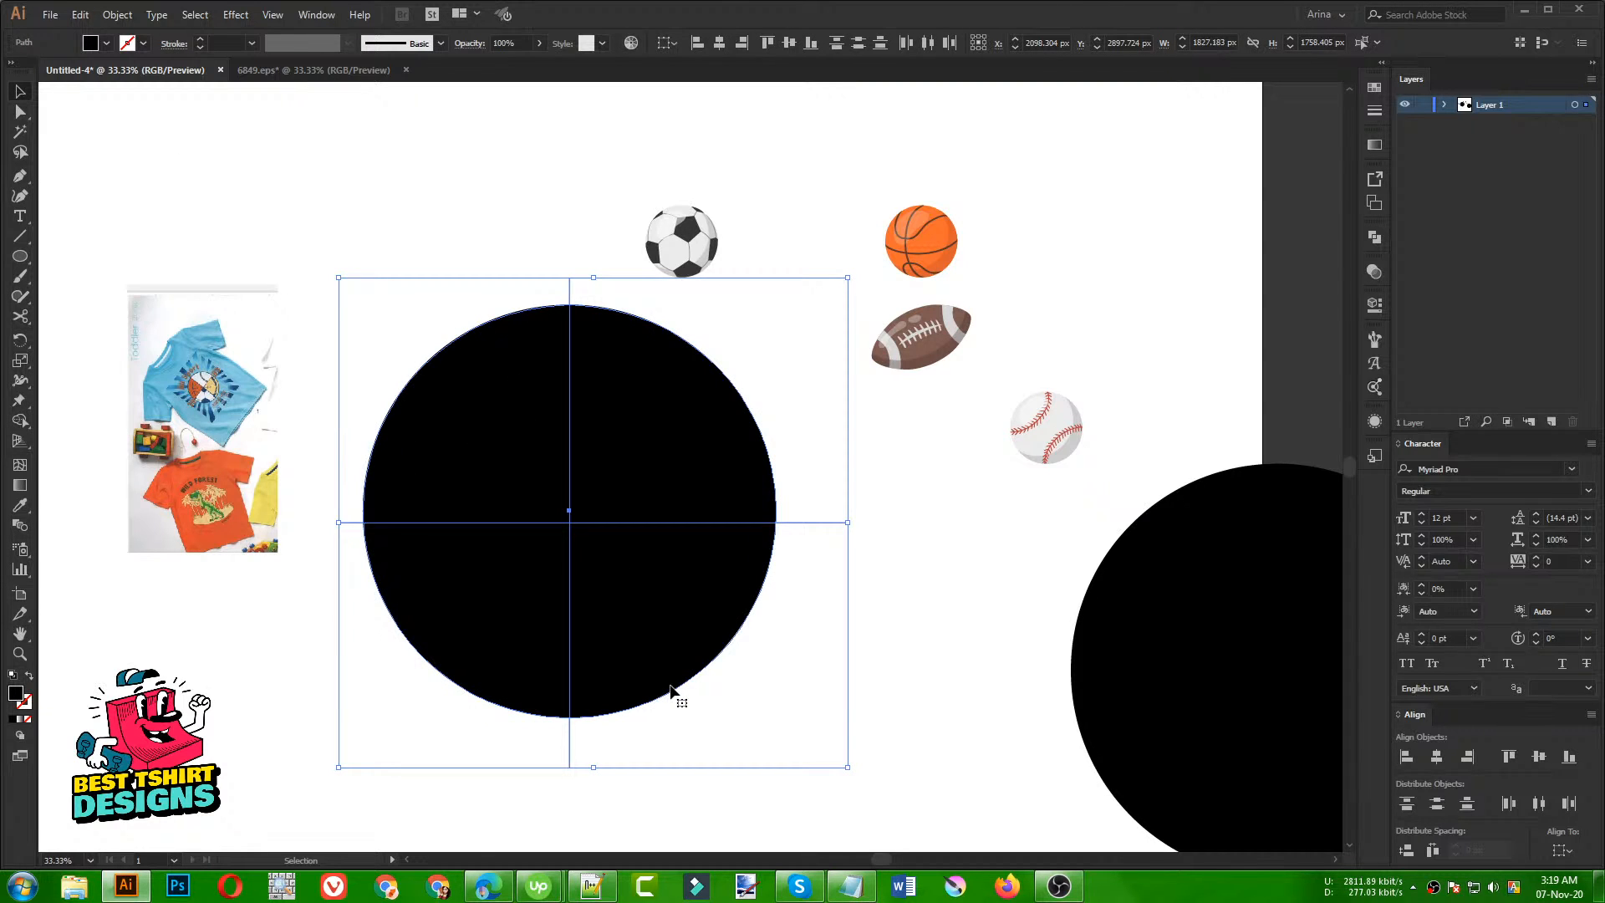
# Step: Start the OSD hotkey display and position it over the lower right of the workspace
pyautogui.click(284, 888)
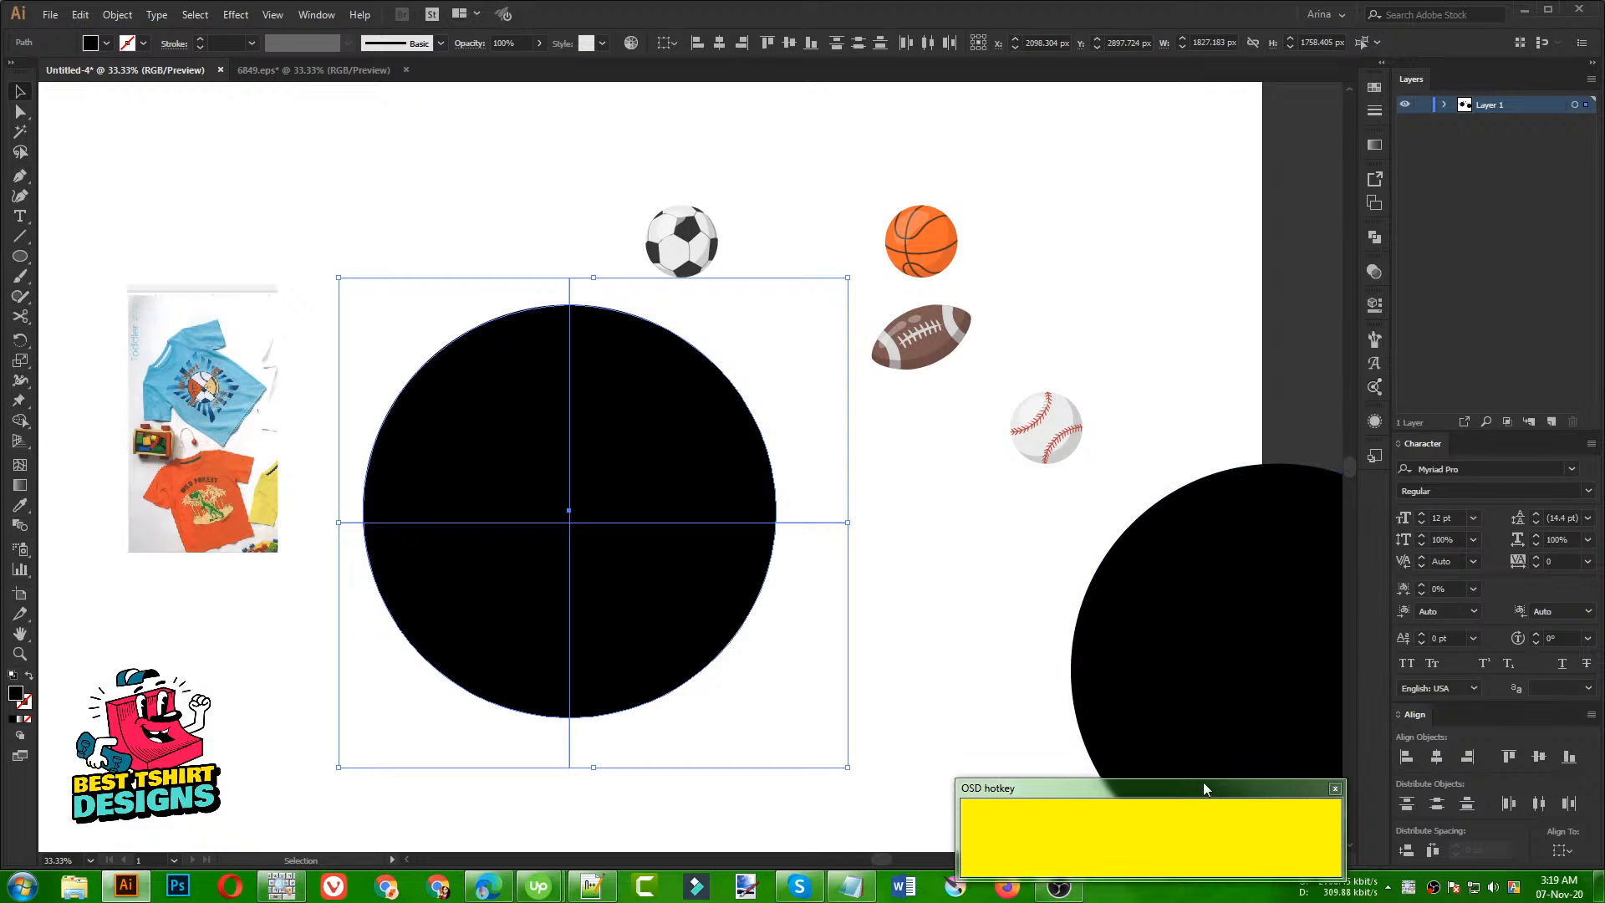
pyautogui.moveTo(1202, 781); pyautogui.dragTo(1220, 761)
pyautogui.click(878, 2)
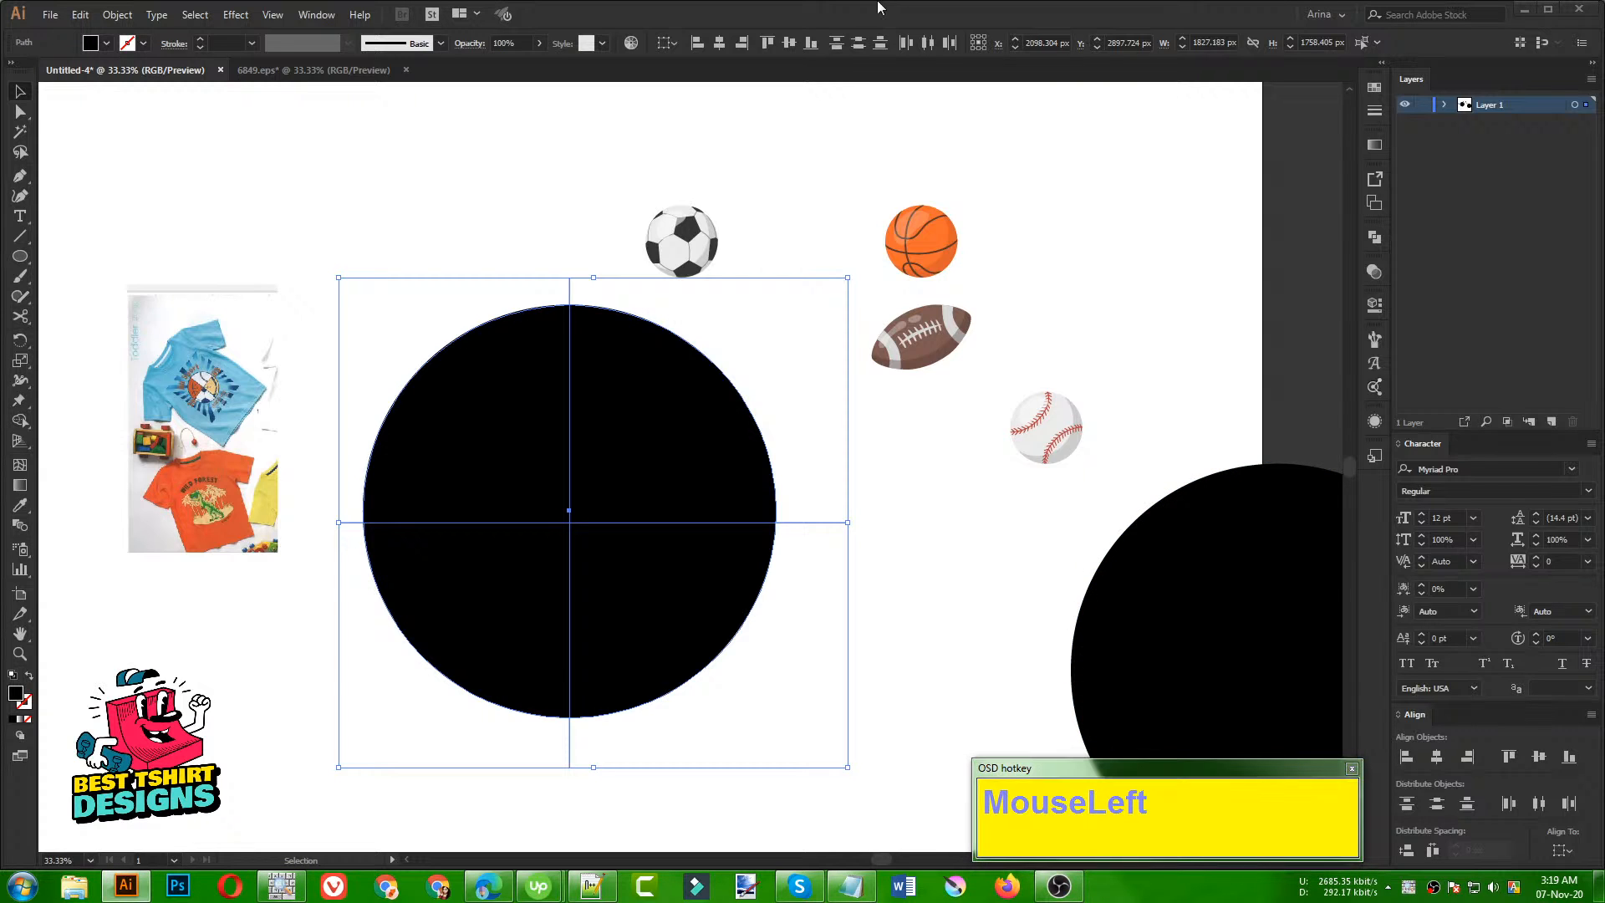
# Step: Split the circle into four quarters along the crossing lines with Shape Builder, using a red fill
pyautogui.hotkey('shift', 'm')
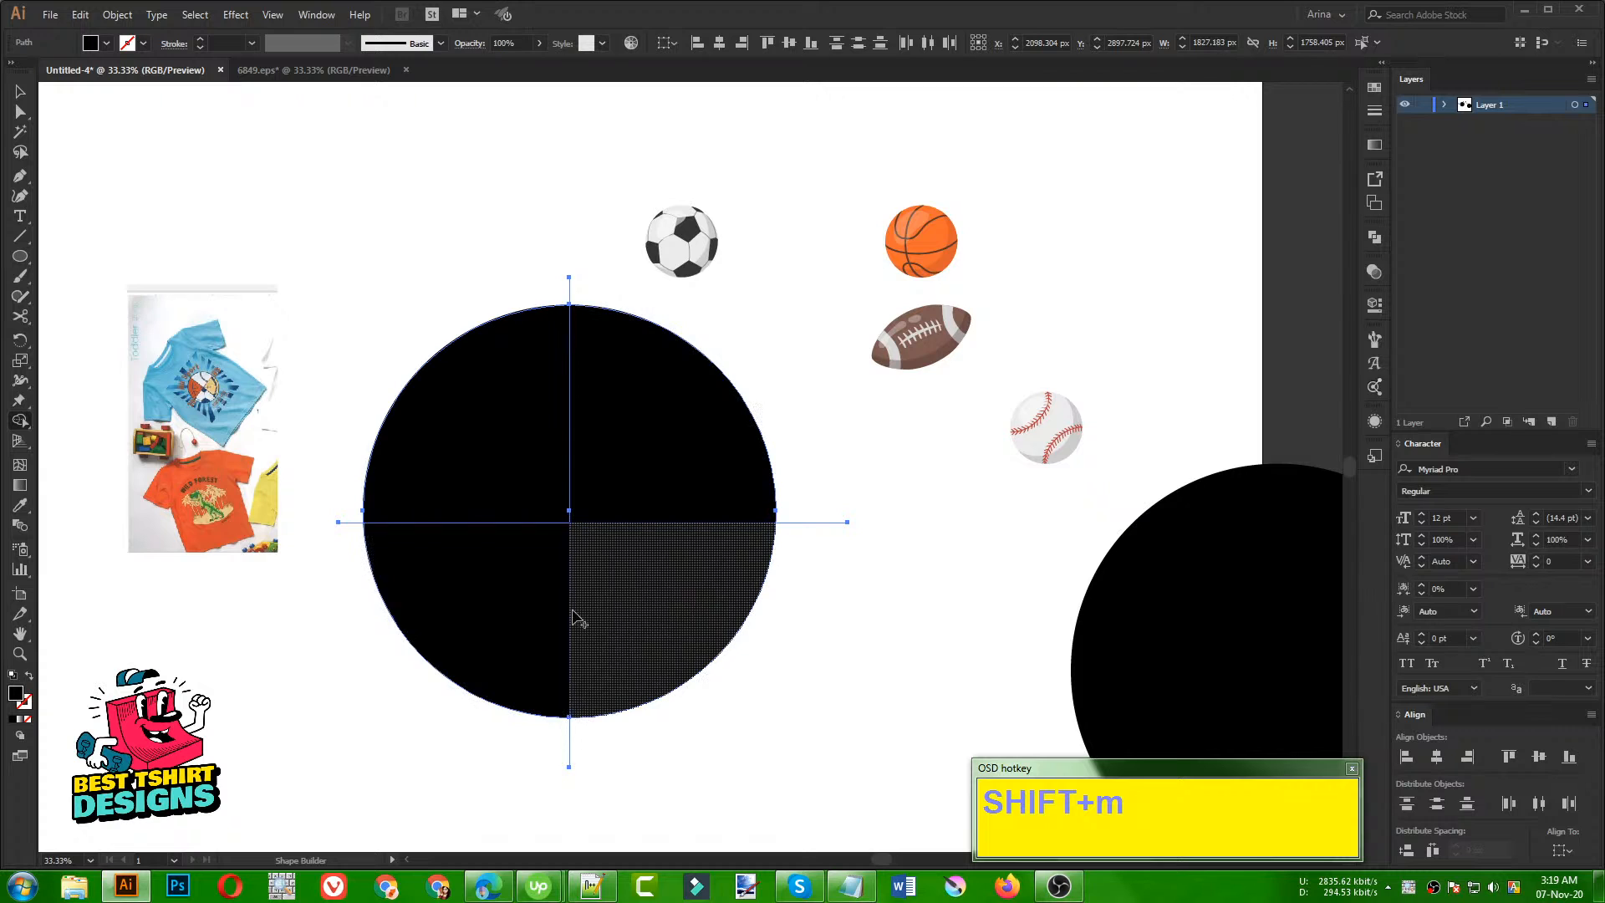
pyautogui.click(106, 43)
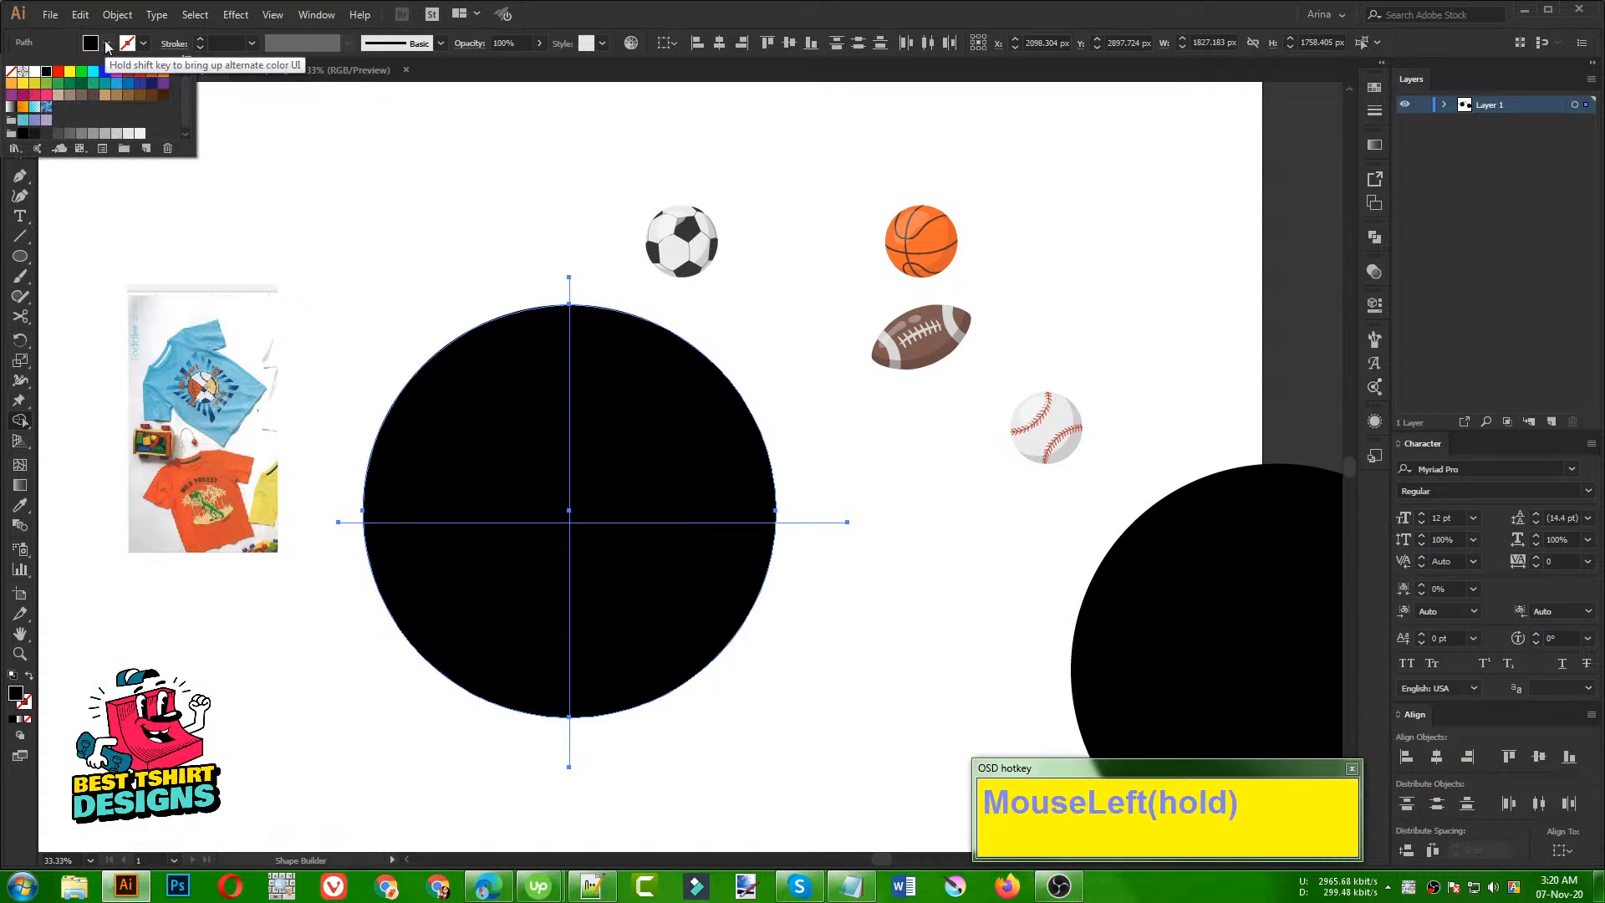
pyautogui.click(128, 71)
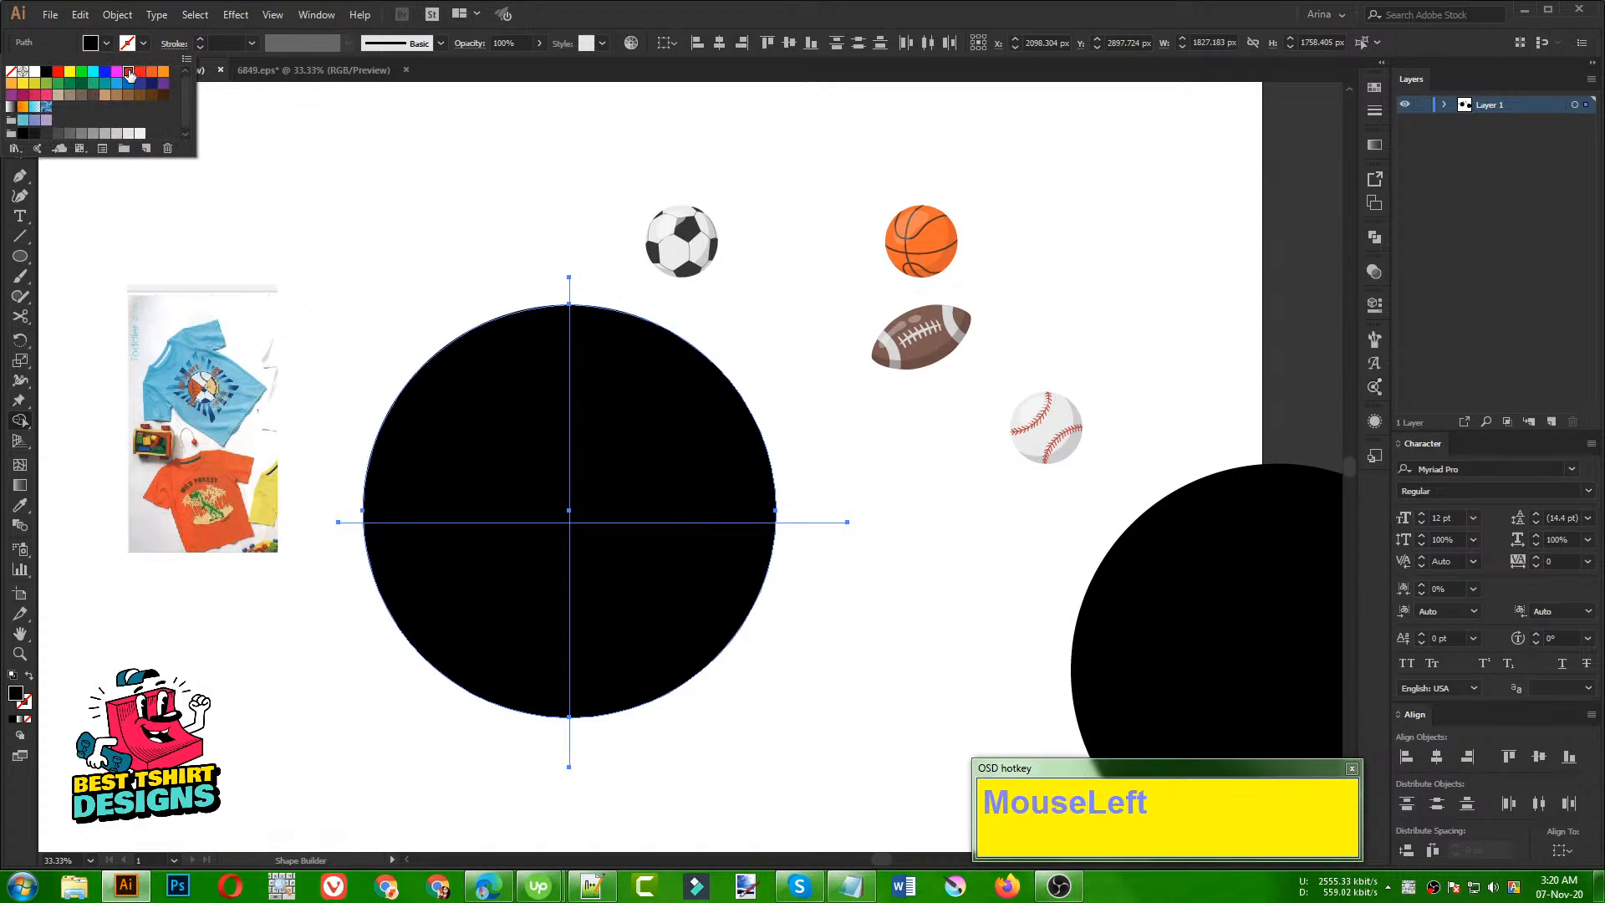
pyautogui.click(477, 407)
pyautogui.click(656, 427)
pyautogui.click(645, 598)
pyautogui.click(476, 577)
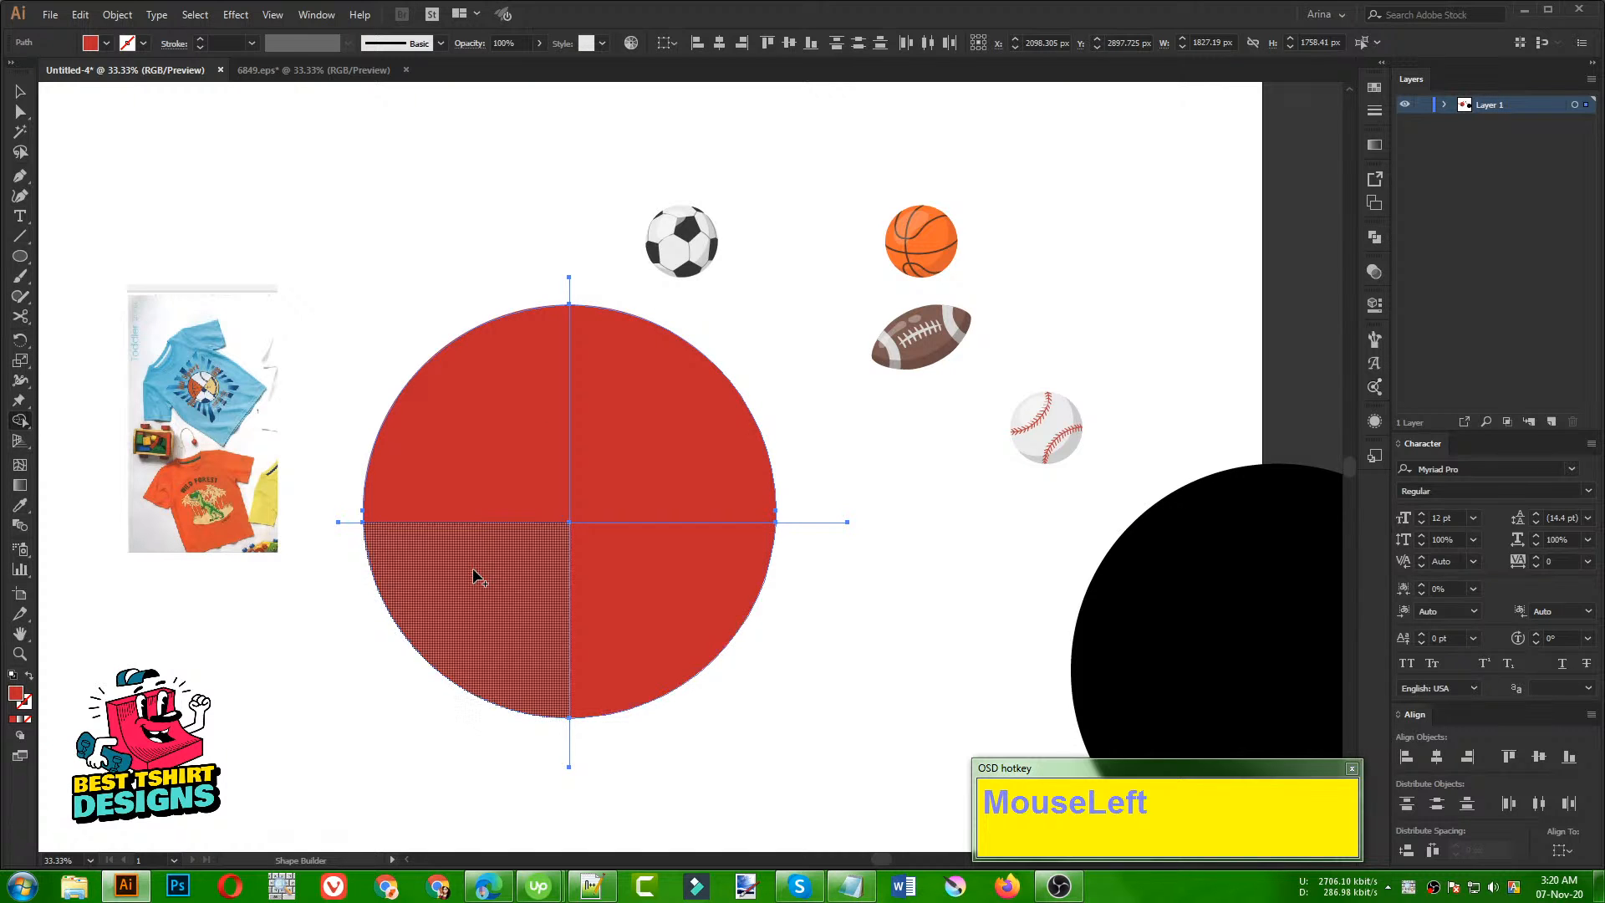
# Step: Delete the leftover line ends outside the red circle and check that its quarters select separately
pyautogui.press('v')
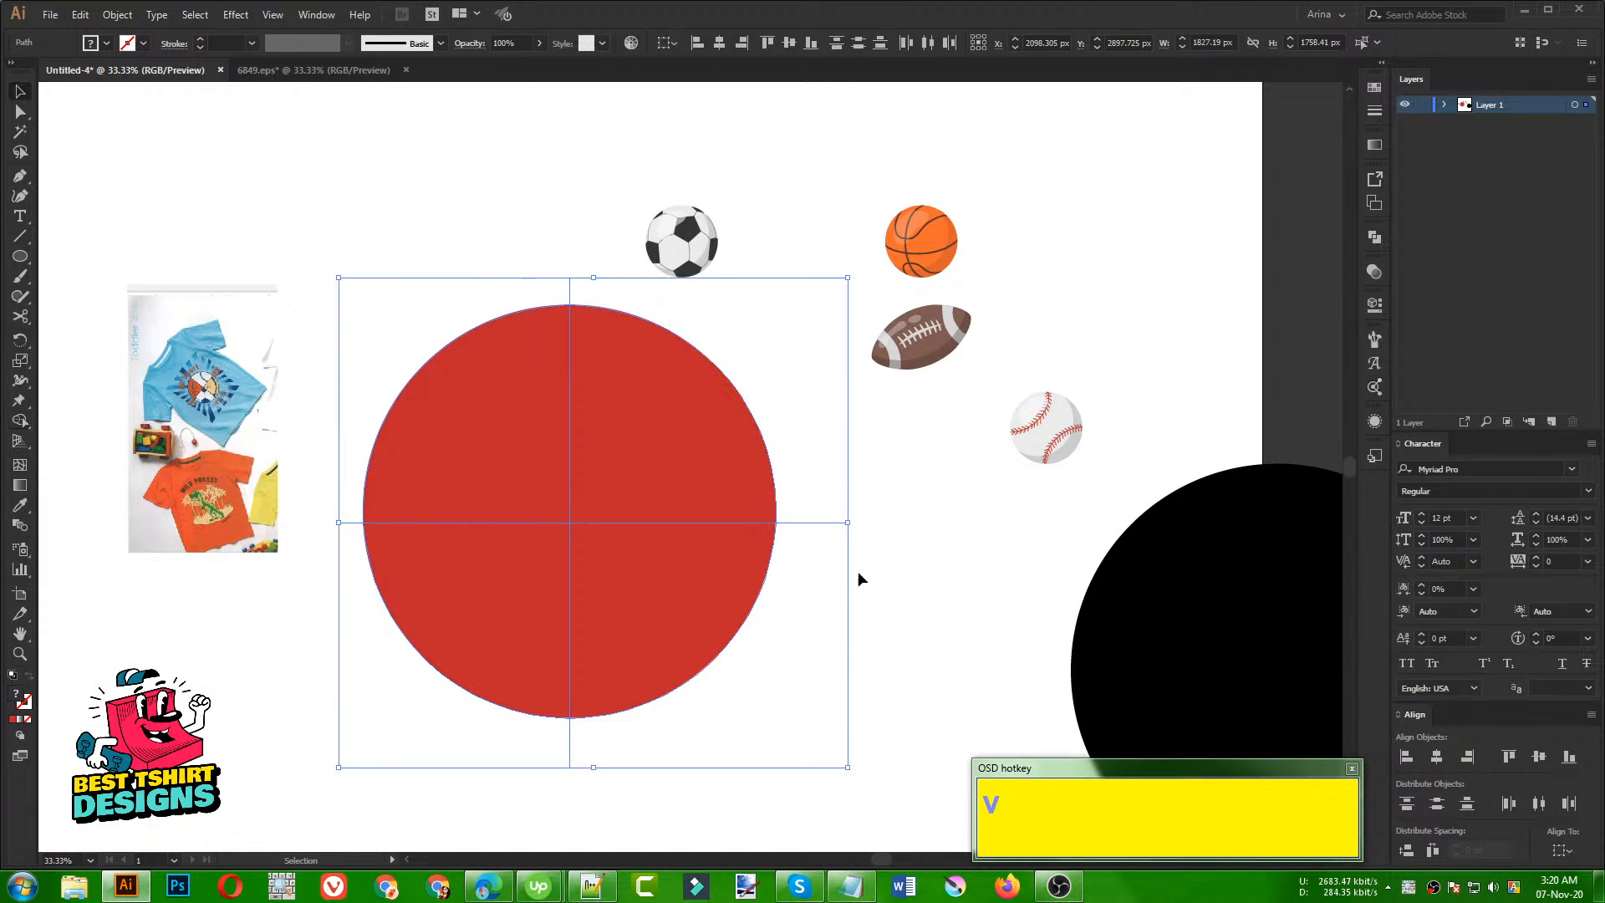
pyautogui.click(833, 539)
pyautogui.click(821, 522)
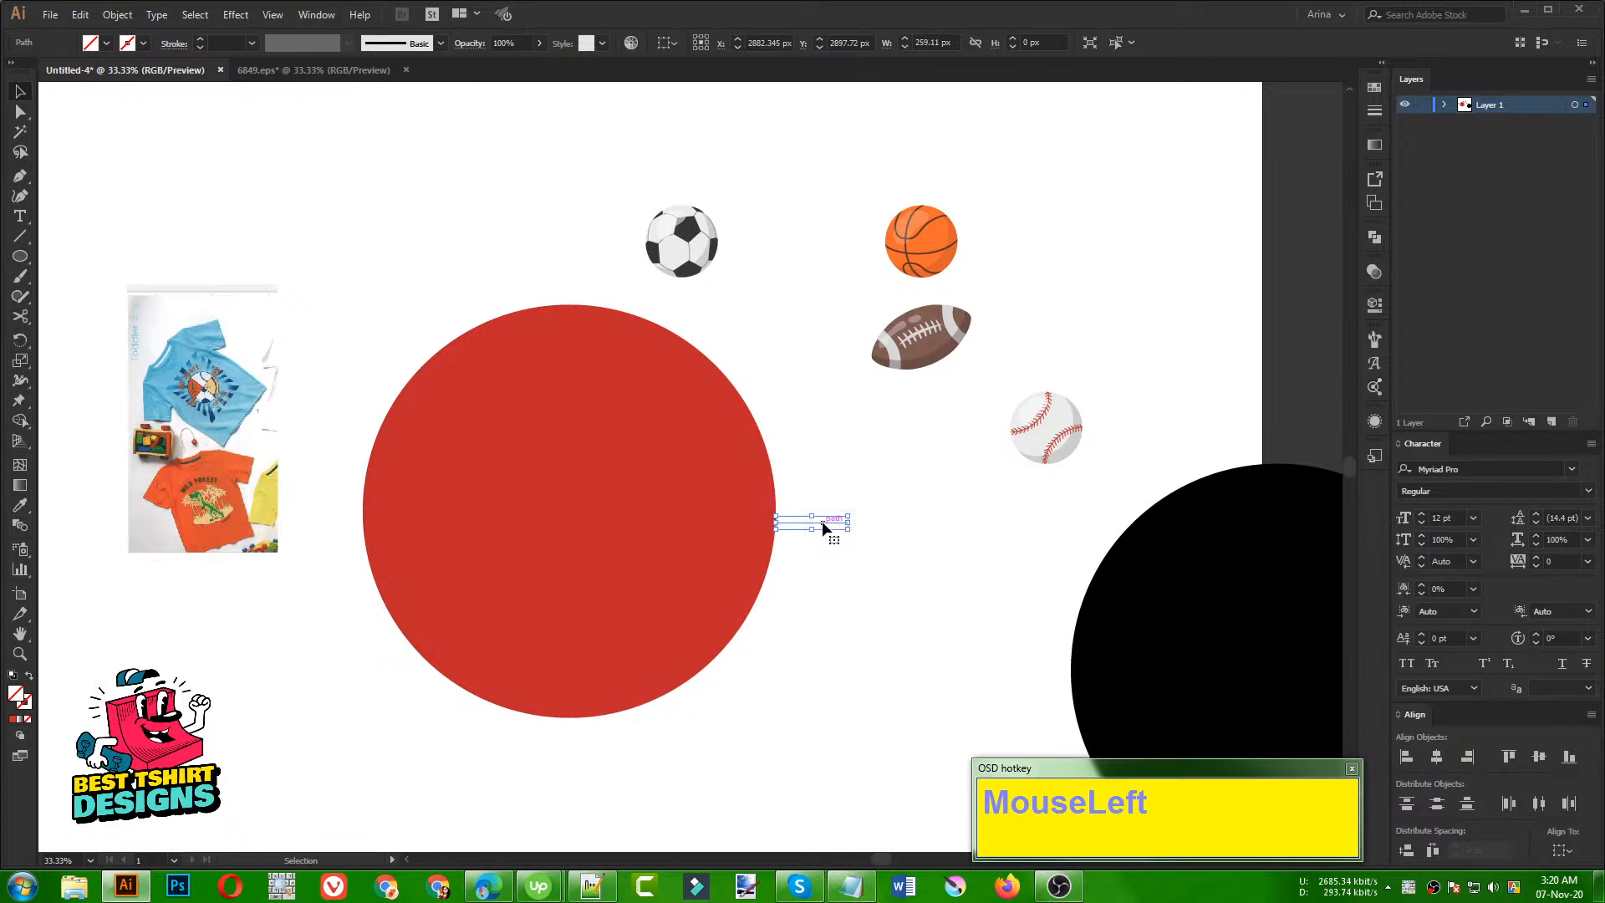
pyautogui.press('Delete')
pyautogui.moveTo(588, 283); pyautogui.dragTo(475, 294)
pyautogui.press('Delete')
pyautogui.moveTo(328, 484); pyautogui.dragTo(351, 583)
pyautogui.press('Delete')
pyautogui.moveTo(724, 778); pyautogui.dragTo(505, 729)
pyautogui.press('Delete')
pyautogui.click(840, 717)
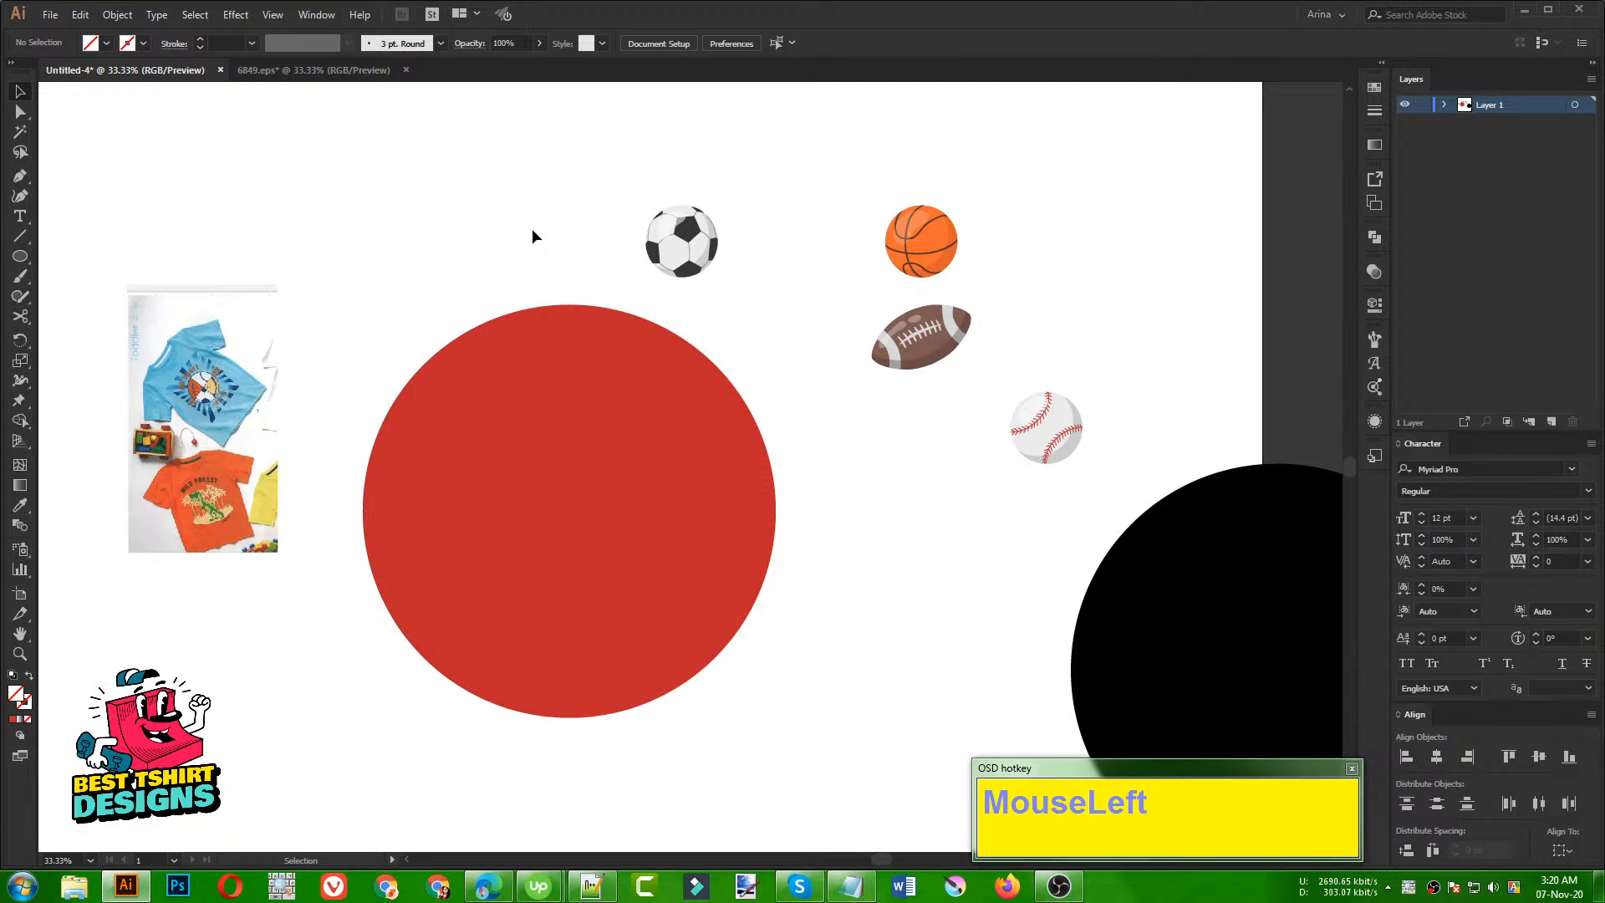
pyautogui.click(519, 376)
pyautogui.click(640, 406)
pyautogui.click(785, 370)
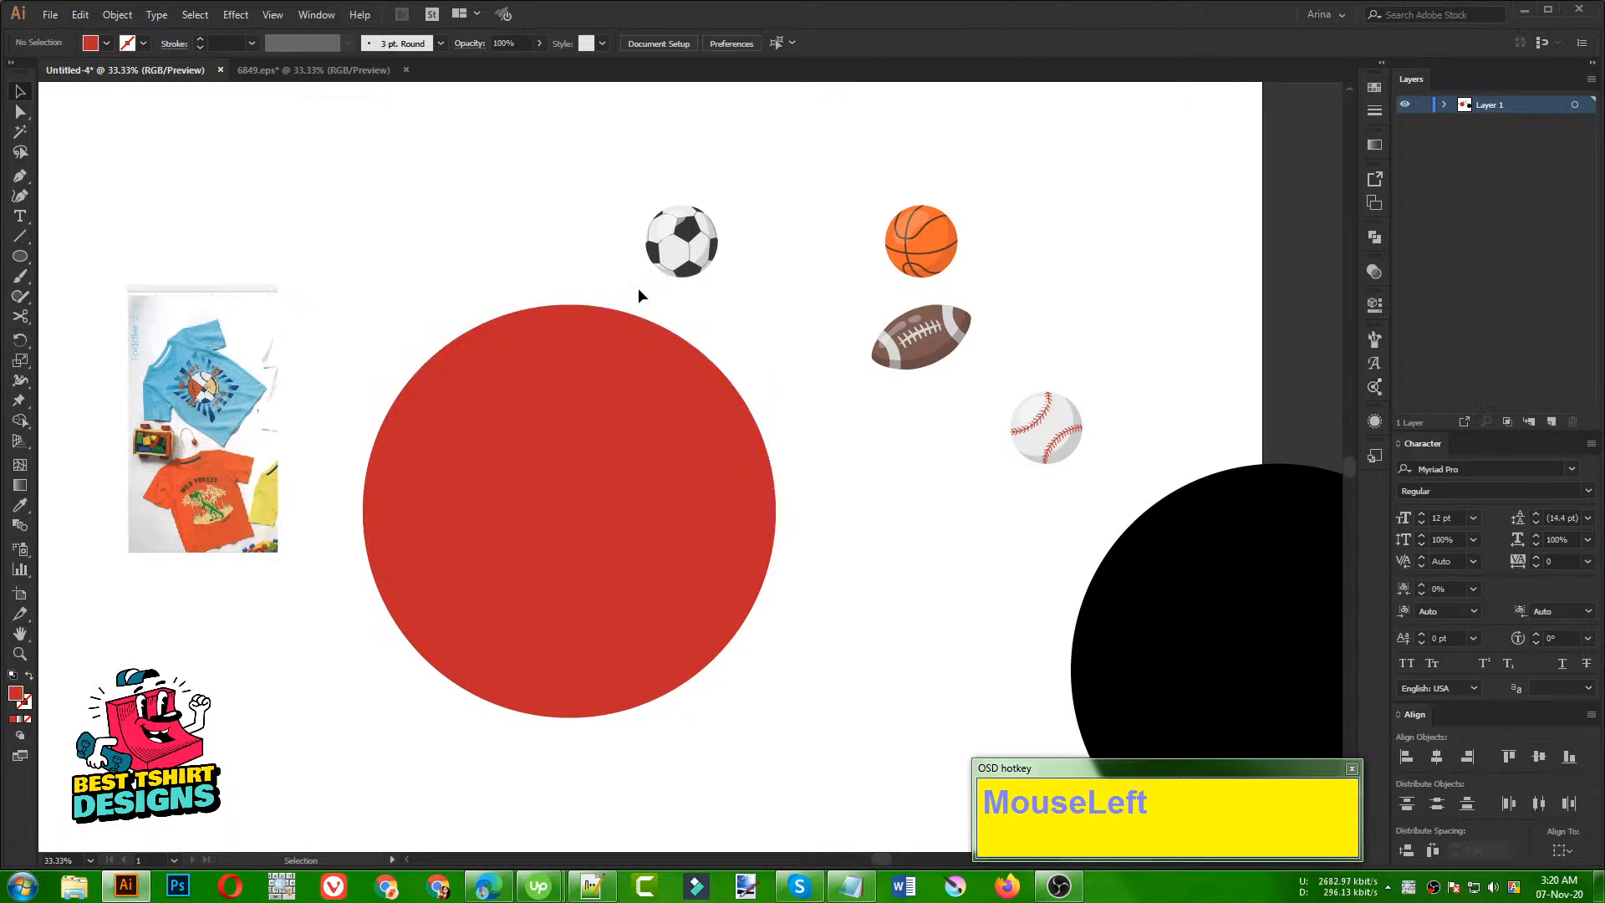
# Step: Check the ball arrangement on the blue reference shirt and move the football to the lower right of the red circle
pyautogui.click(683, 256)
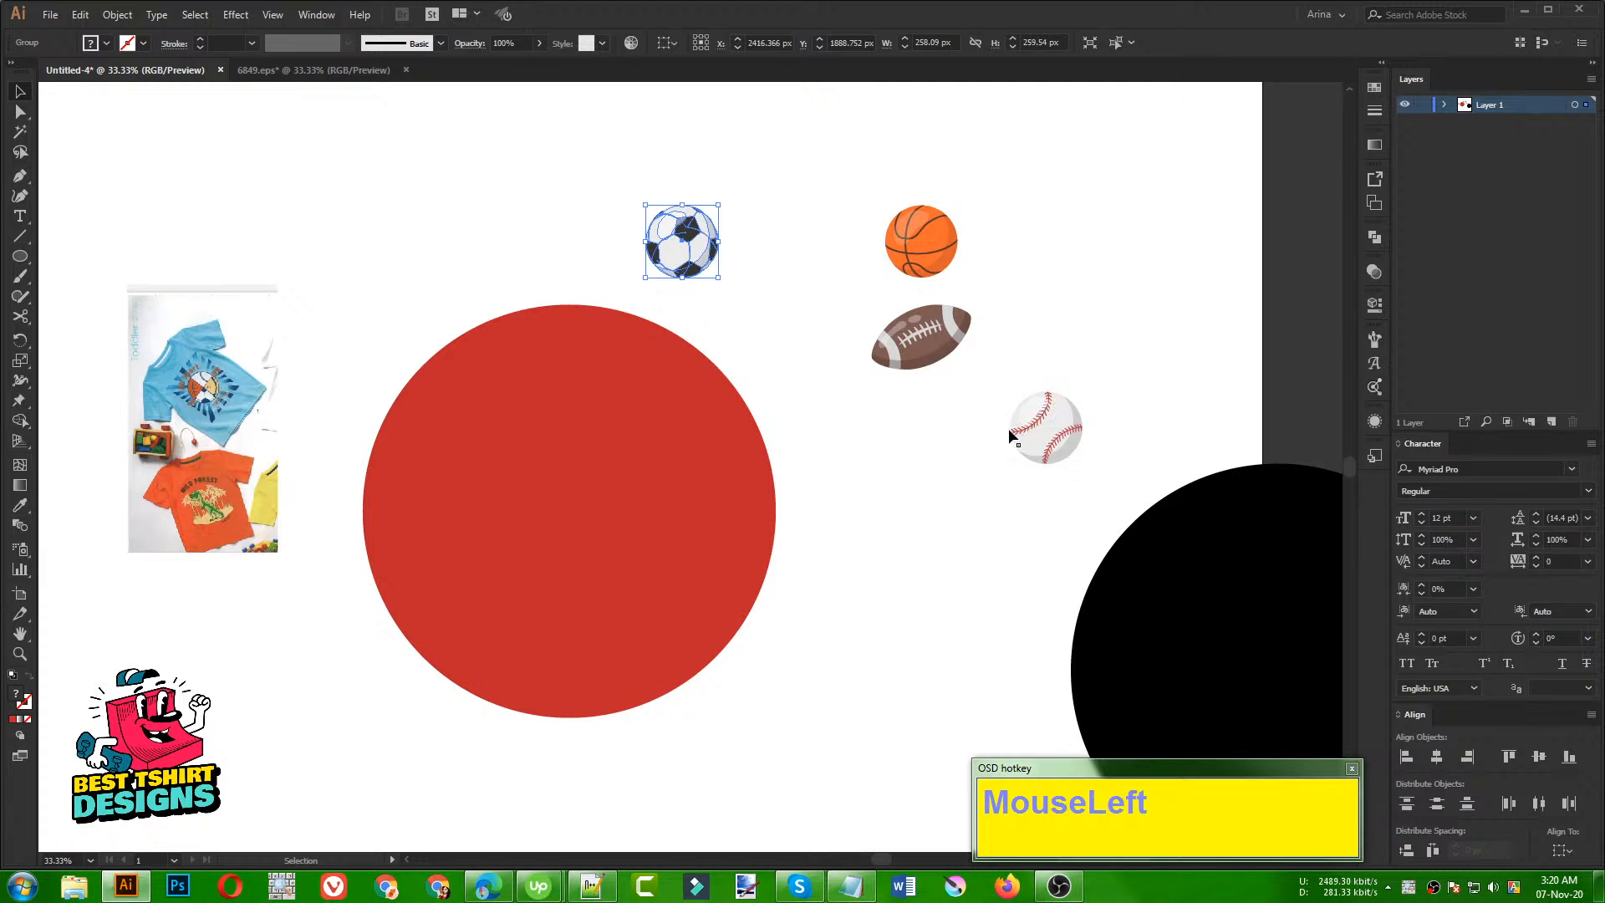
pyautogui.scroll(5, 179, 400)
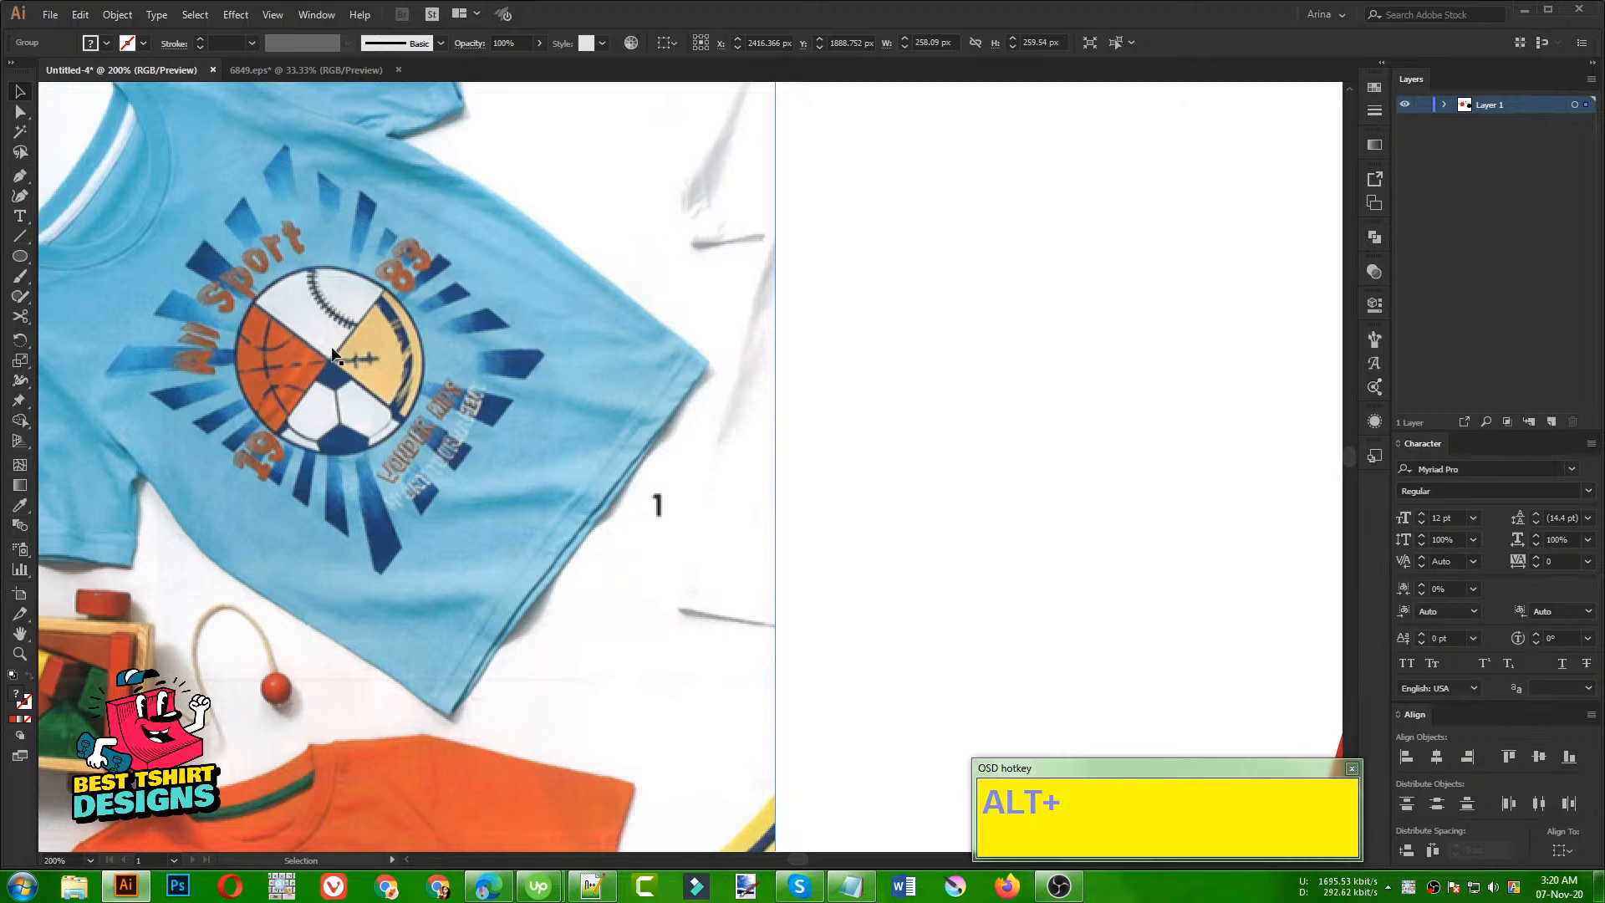
pyautogui.scroll(-5, 333, 355)
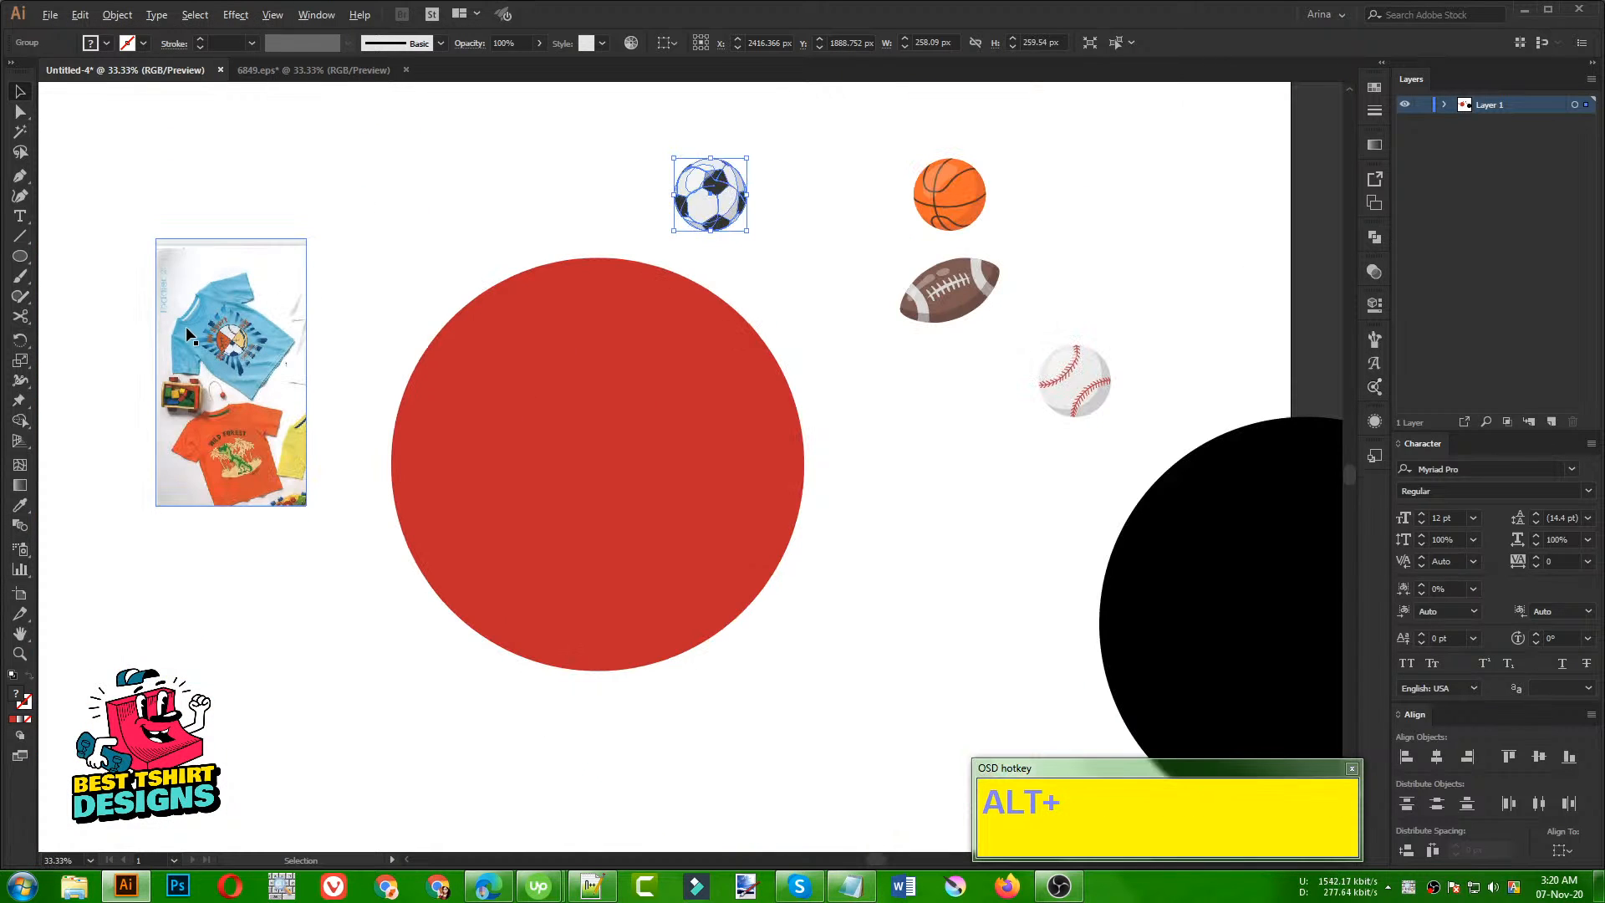
pyautogui.moveTo(974, 311); pyautogui.dragTo(918, 567)
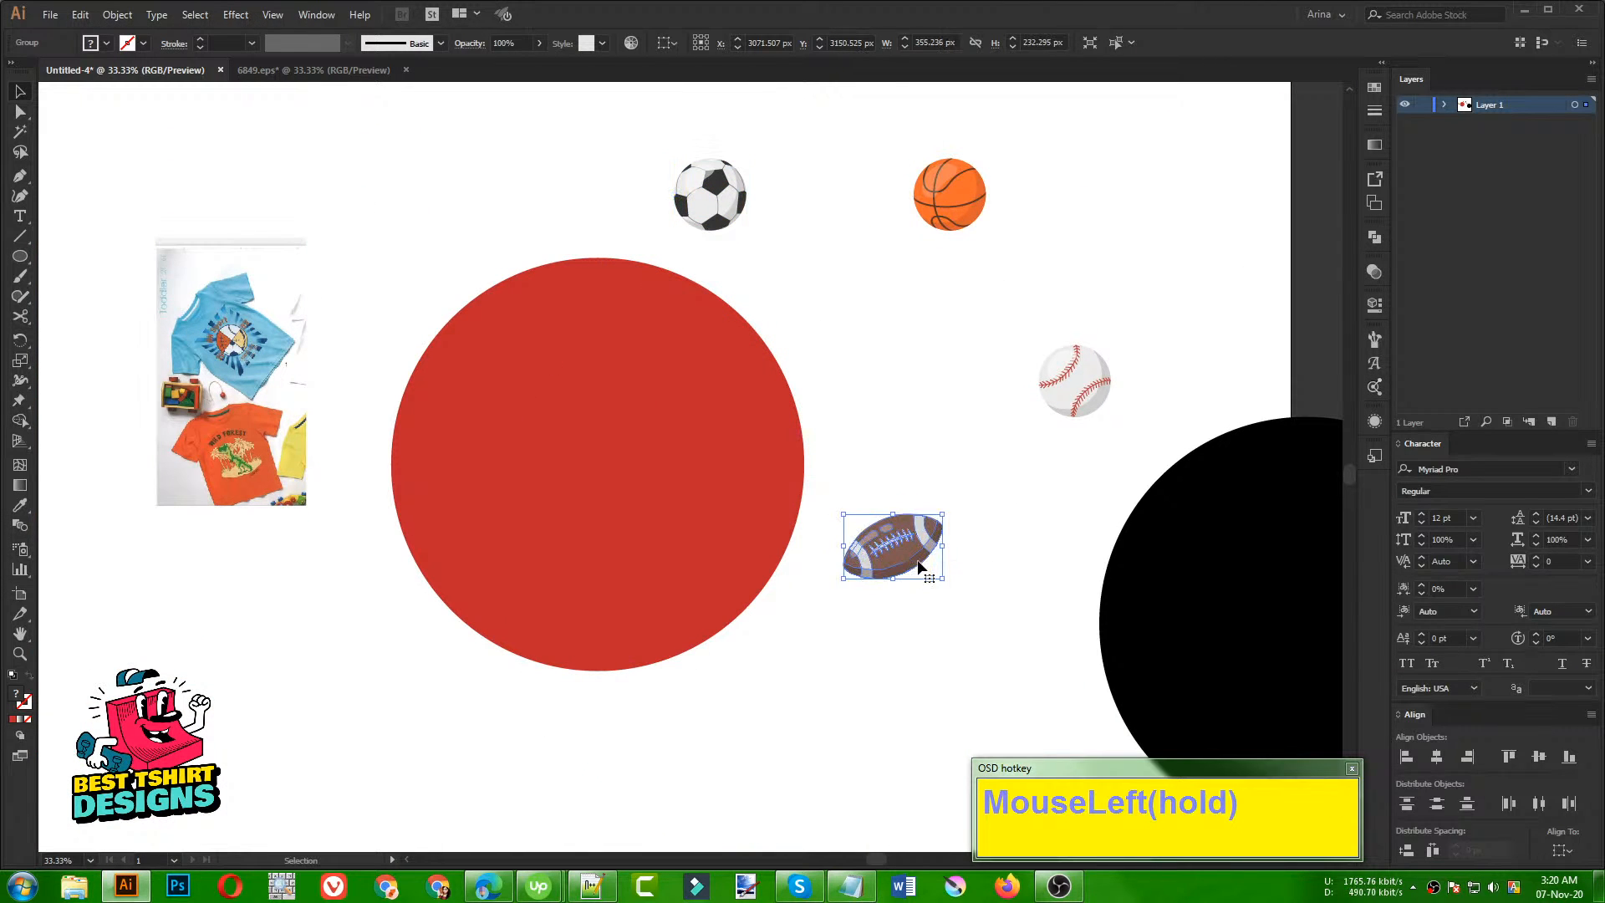
pyautogui.click(948, 414)
pyautogui.moveTo(869, 483); pyautogui.dragTo(999, 617)
pyautogui.click(842, 328)
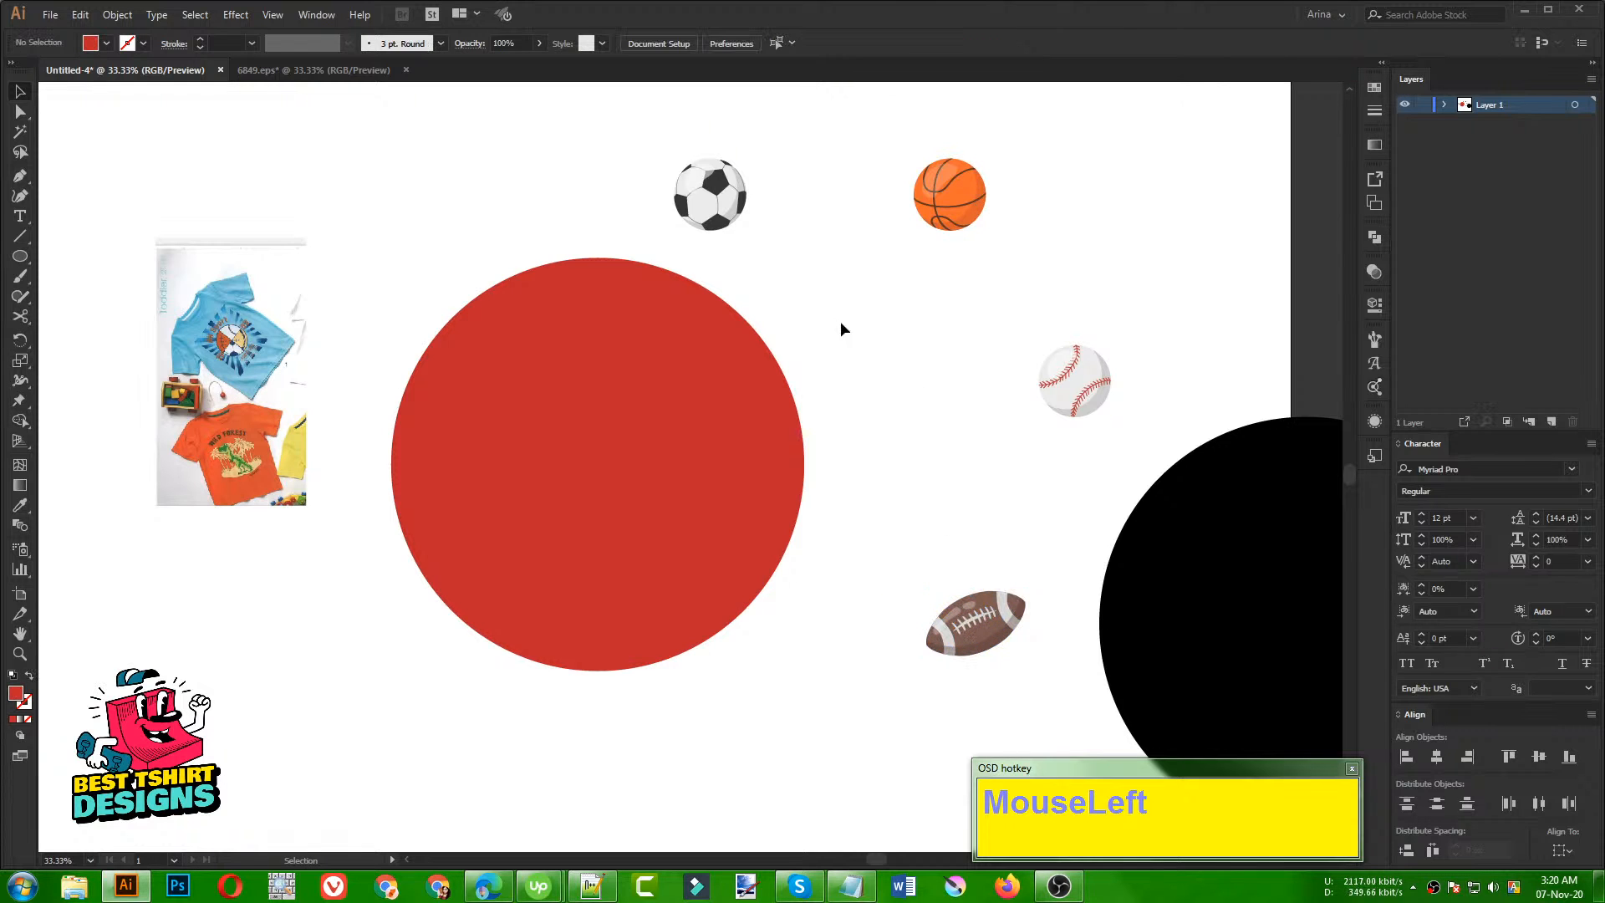
# Step: Enlarge the soccer ball to about 1416 px wide over the circle's upper-left quarter and paste it in front
pyautogui.moveTo(719, 221); pyautogui.dragTo(742, 621)
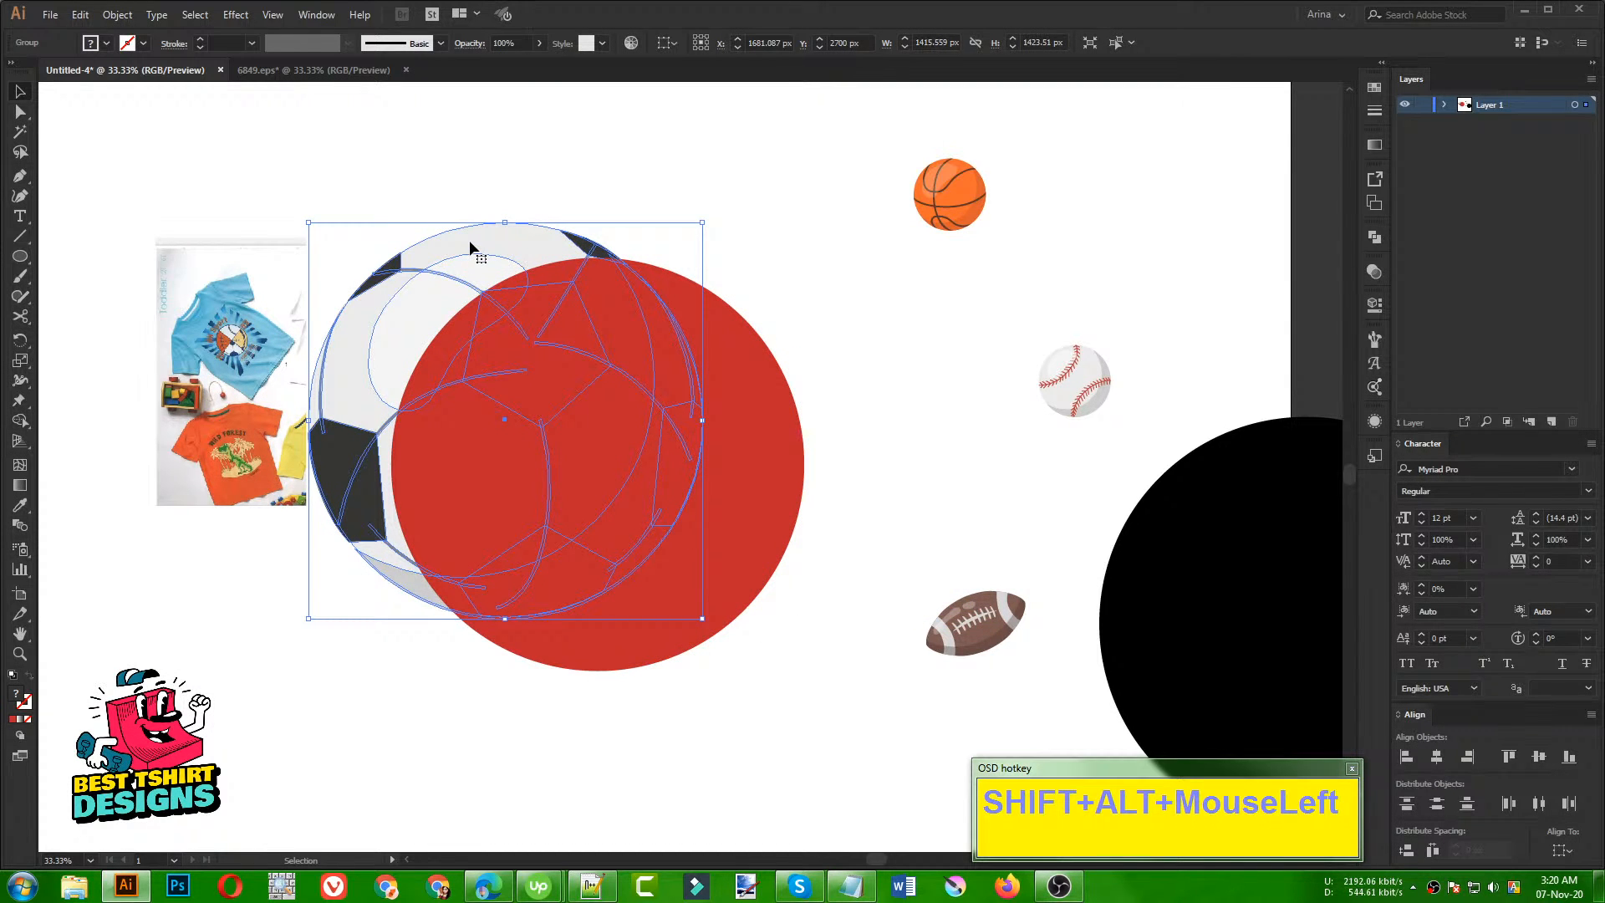
pyautogui.press('ctrl')
pyautogui.hotkey('ctrl', 'x')
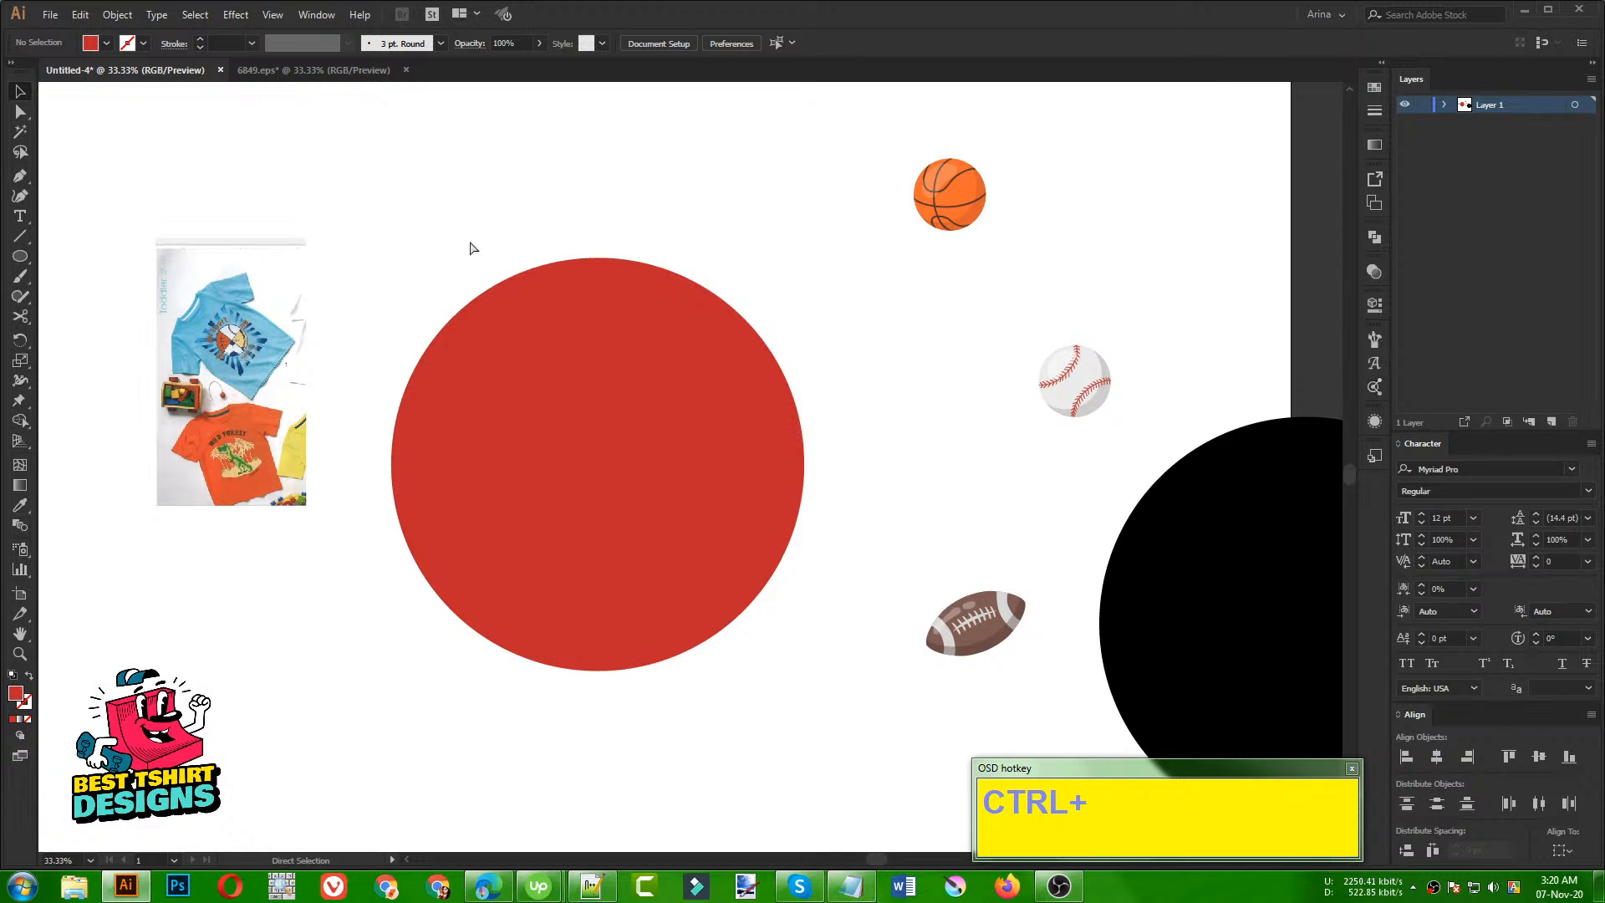
pyautogui.hotkey('ctrl', 'f')
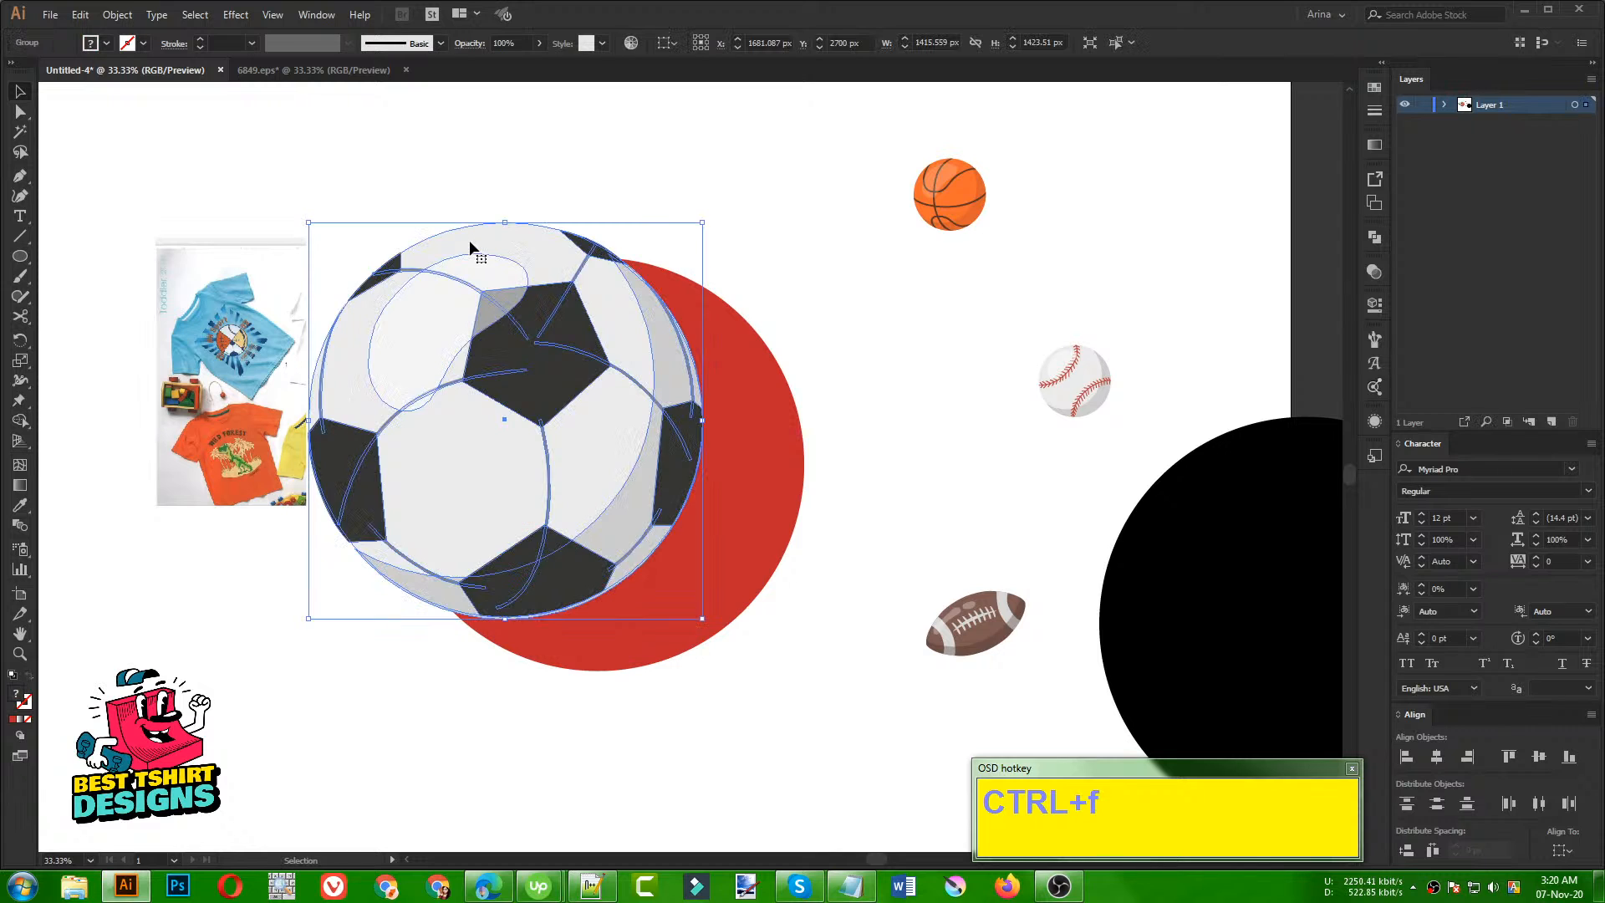
pyautogui.click(770, 221)
# Step: Reduce the soccer ball to about 1185 × 1191 px and reposition it over the circle's upper-left quarter
pyautogui.moveTo(567, 376); pyautogui.dragTo(492, 406)
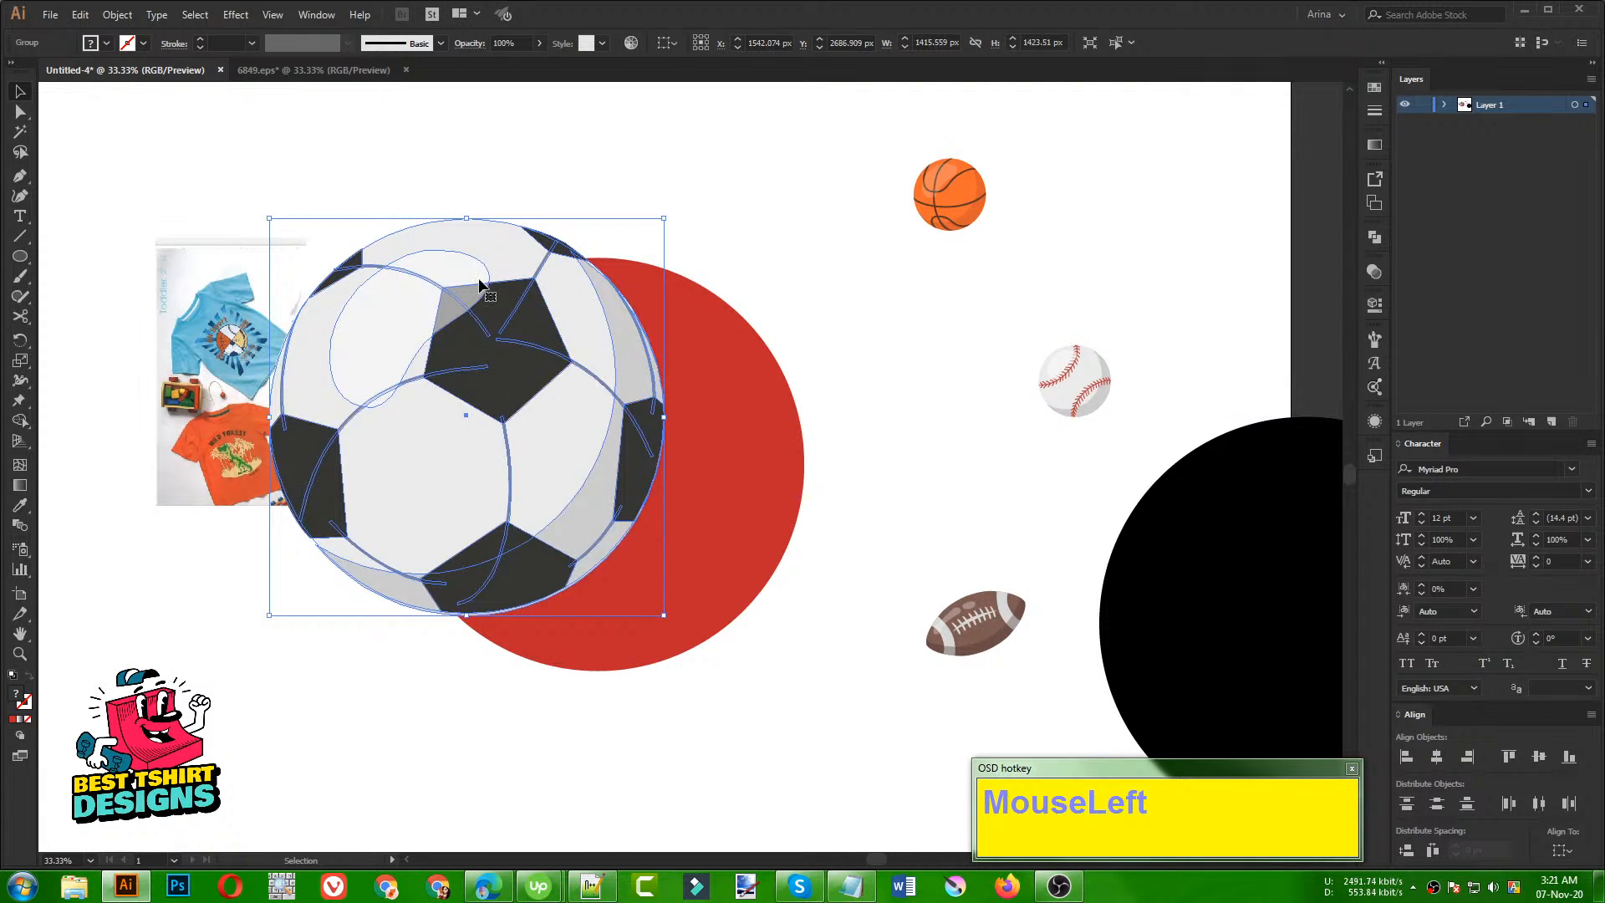
pyautogui.moveTo(444, 316); pyautogui.dragTo(450, 361)
pyautogui.moveTo(668, 458); pyautogui.dragTo(627, 458)
pyautogui.moveTo(517, 460); pyautogui.dragTo(569, 378)
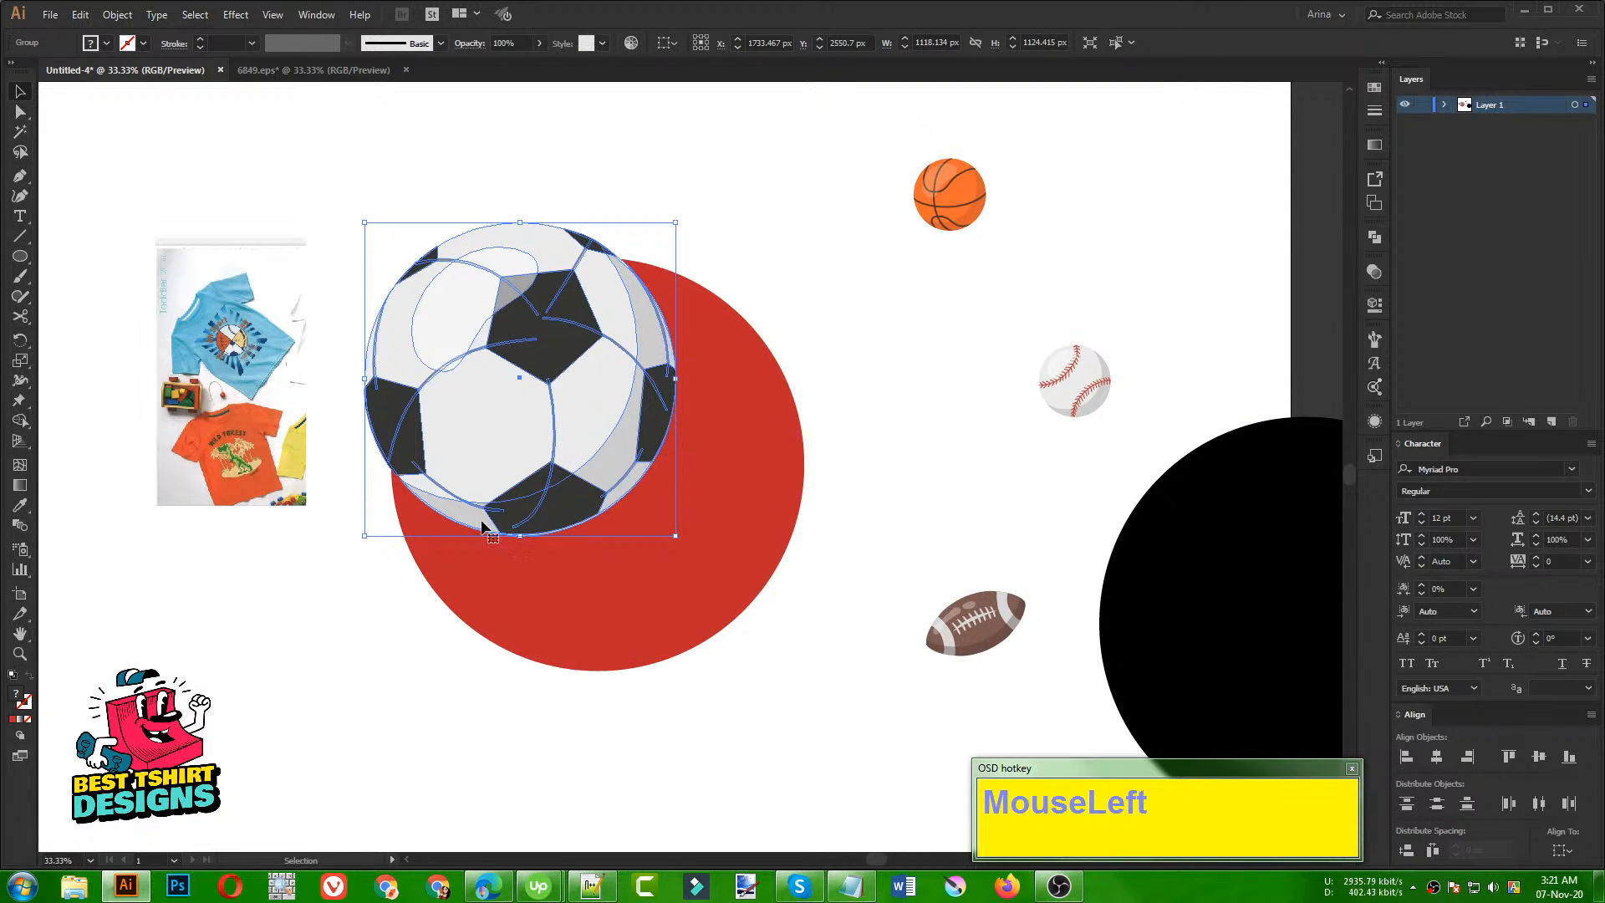
pyautogui.moveTo(520, 535)
pyautogui.mouseDown()
pyautogui.moveTo(521, 573)
pyautogui.moveTo(520, 555)
pyautogui.mouseUp()
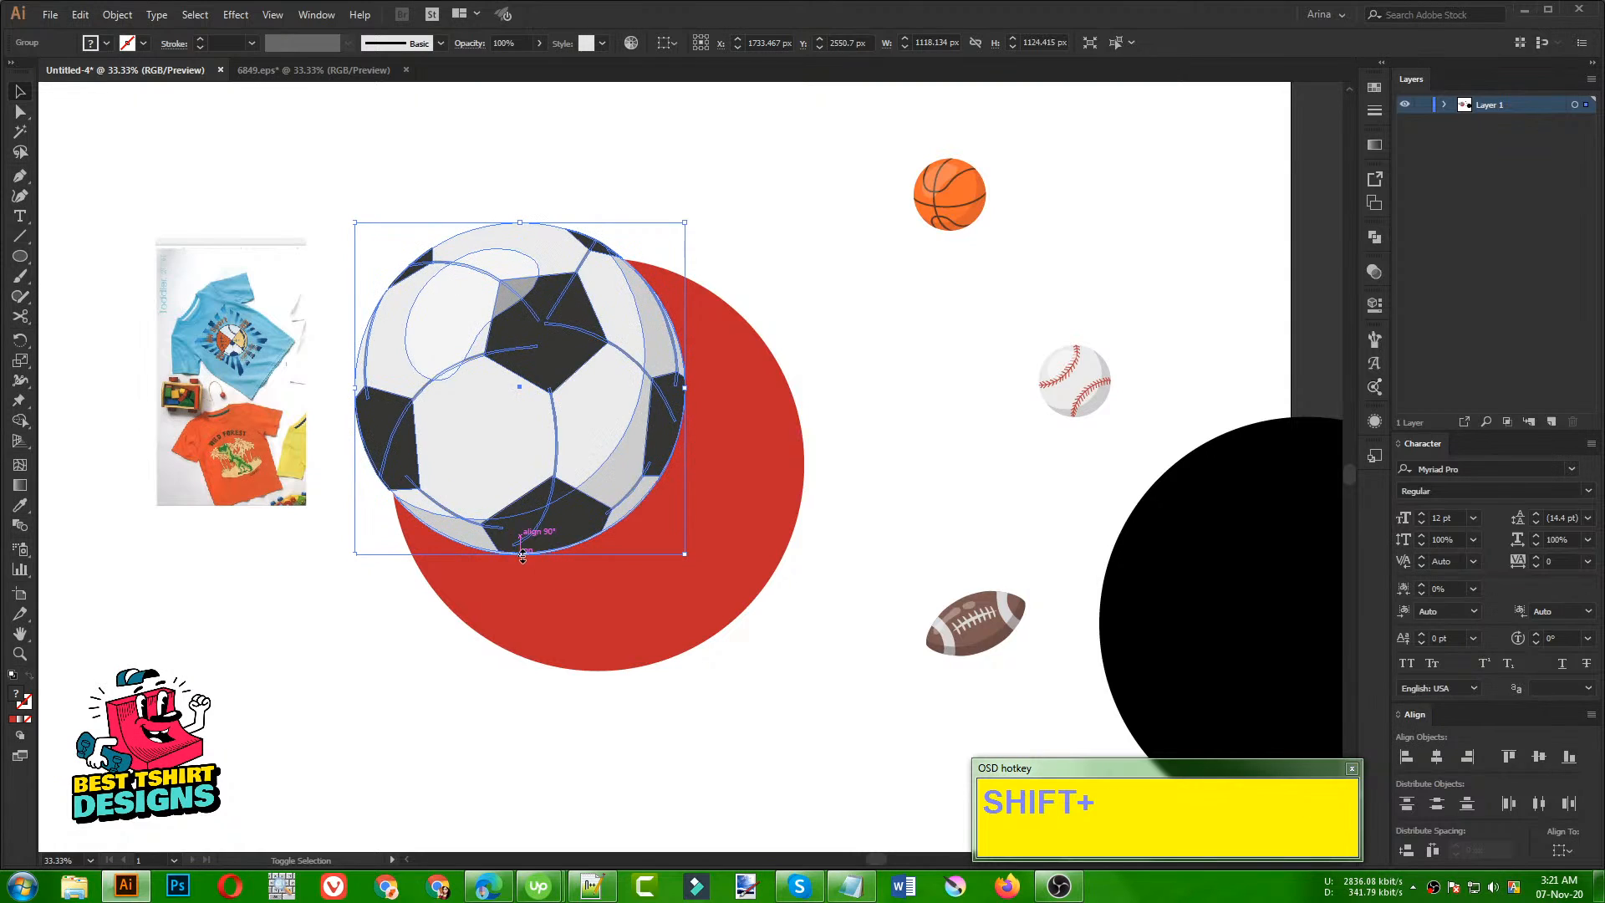
# Step: Place the soccer ball behind the red circle and clip it to the upper-left quarter with a clipping mask
pyautogui.hotkey('ctrl', 'x')
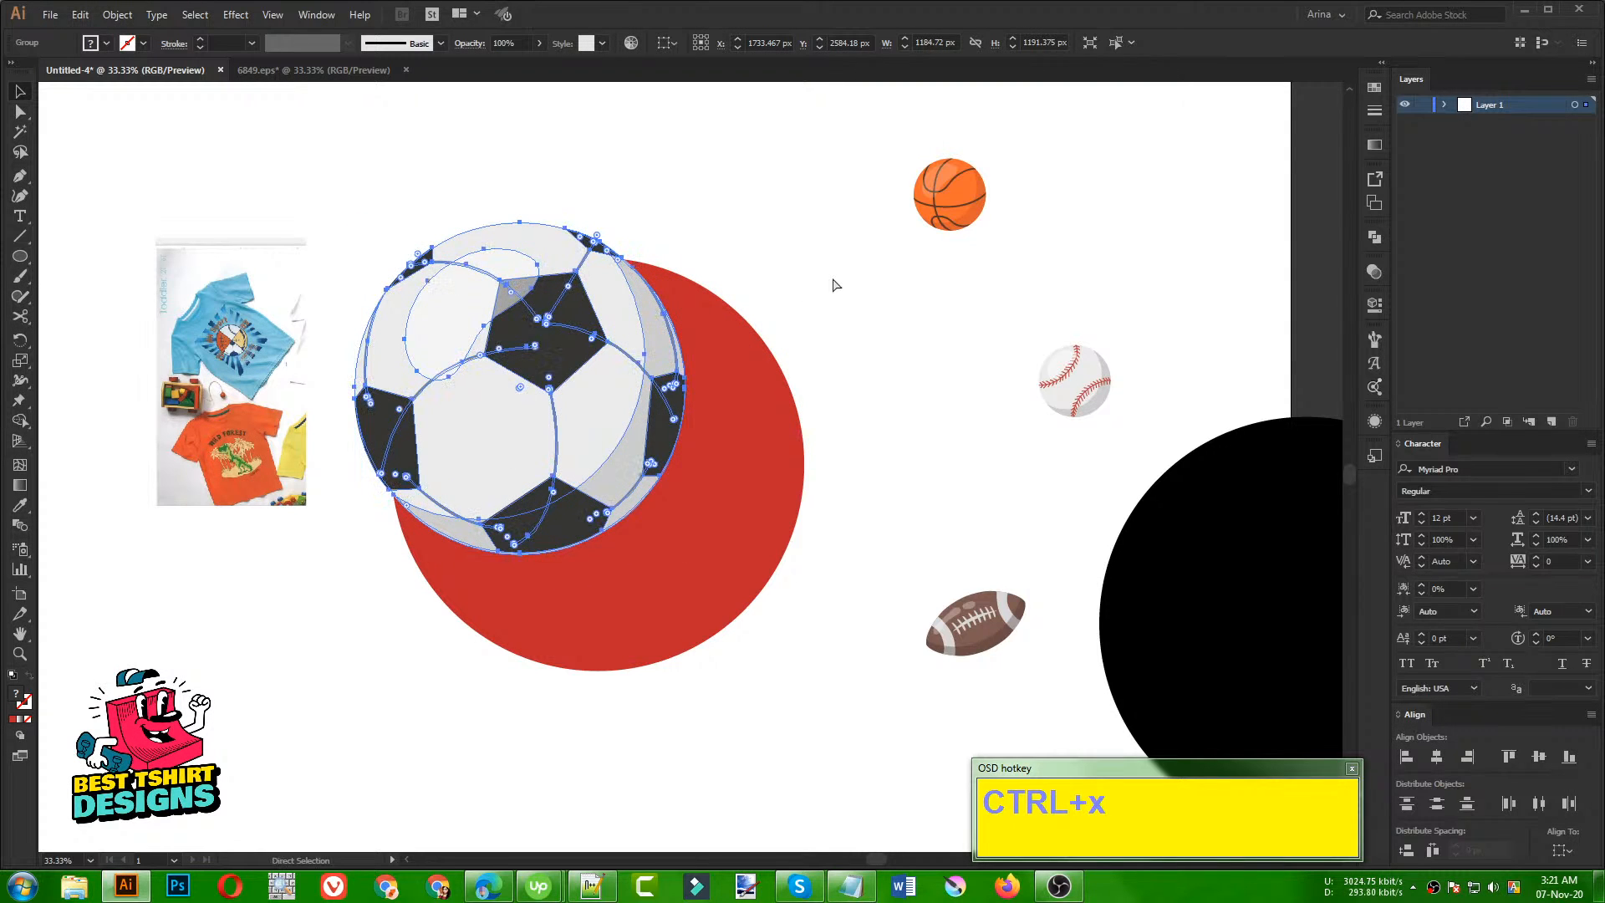
pyautogui.hotkey('ctrl', 'b')
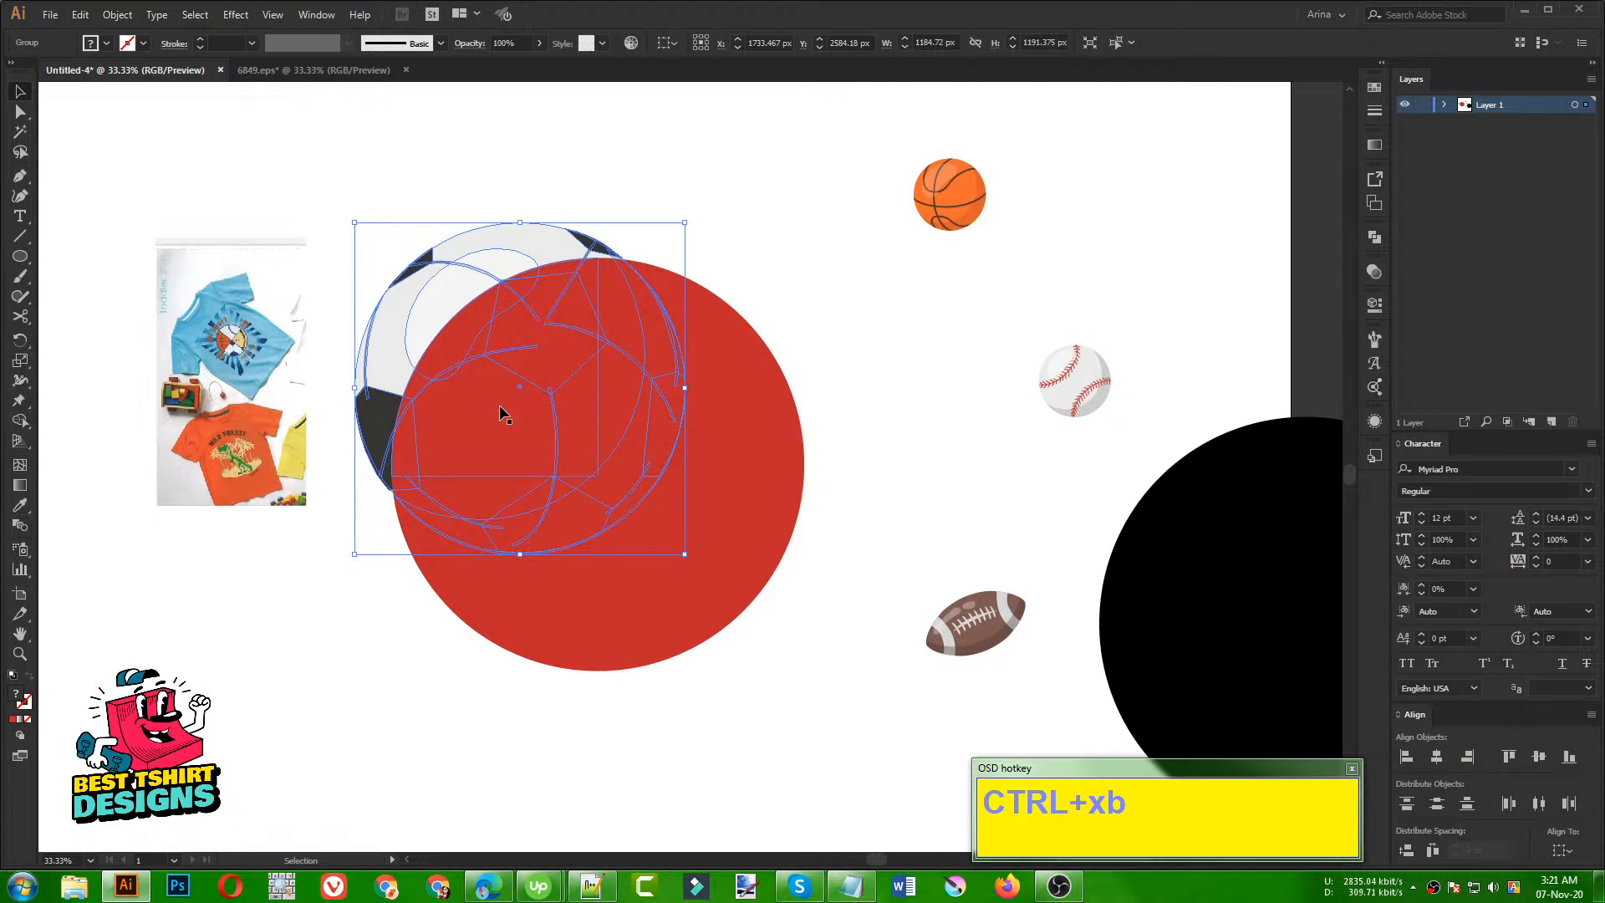
pyautogui.click(836, 239)
pyautogui.click(478, 410)
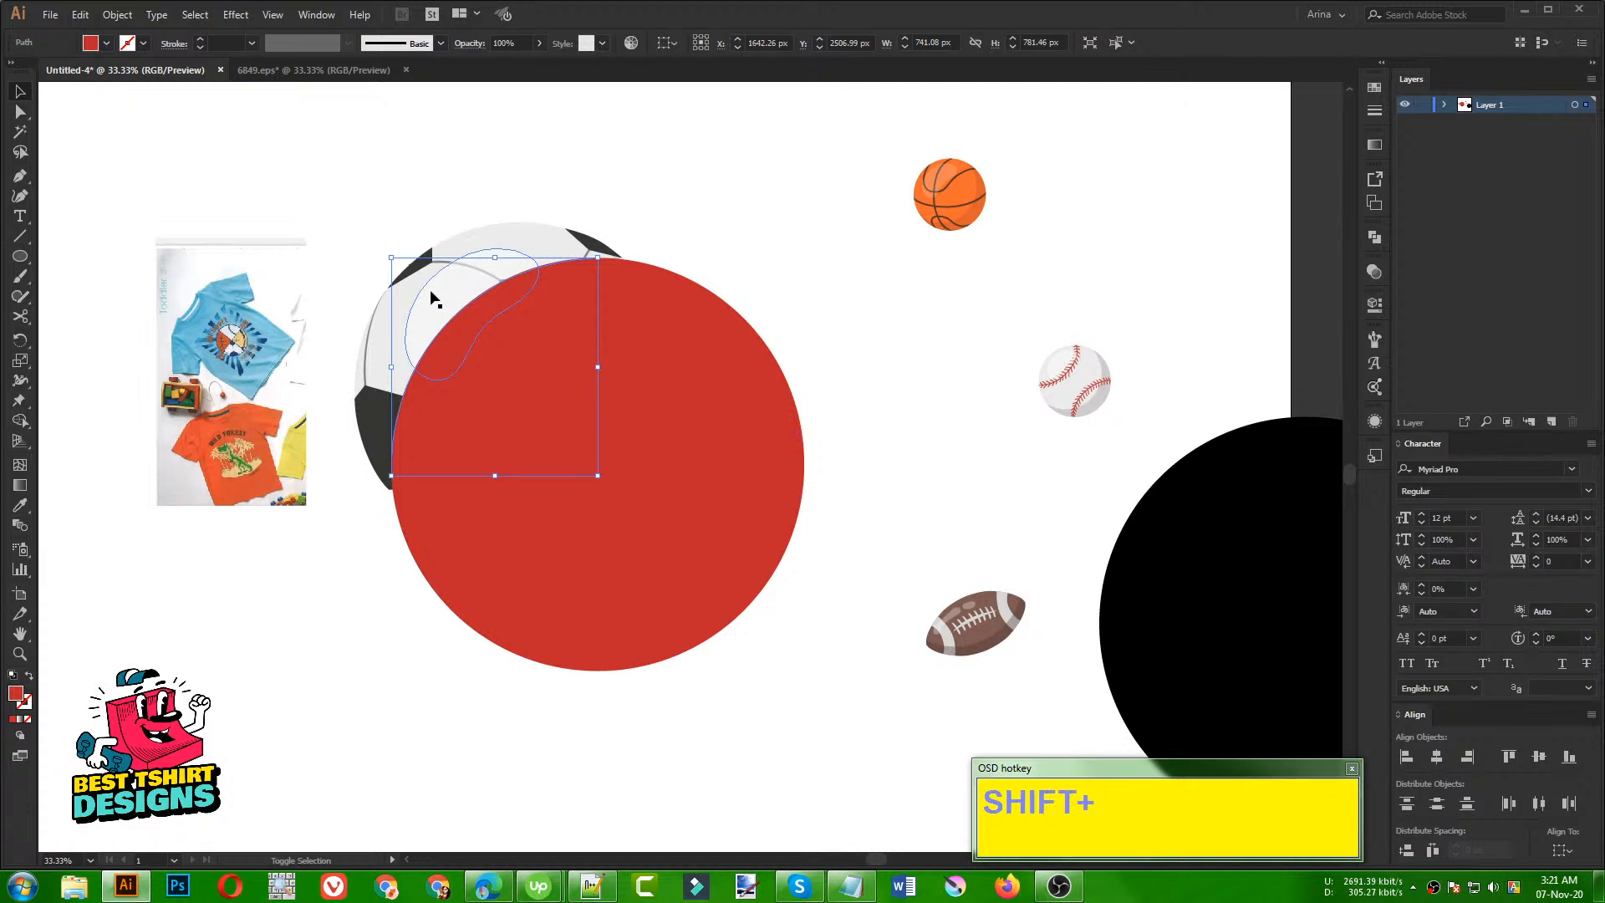
pyautogui.keyDown('shift'); pyautogui.click(433, 298); pyautogui.keyUp('shift')
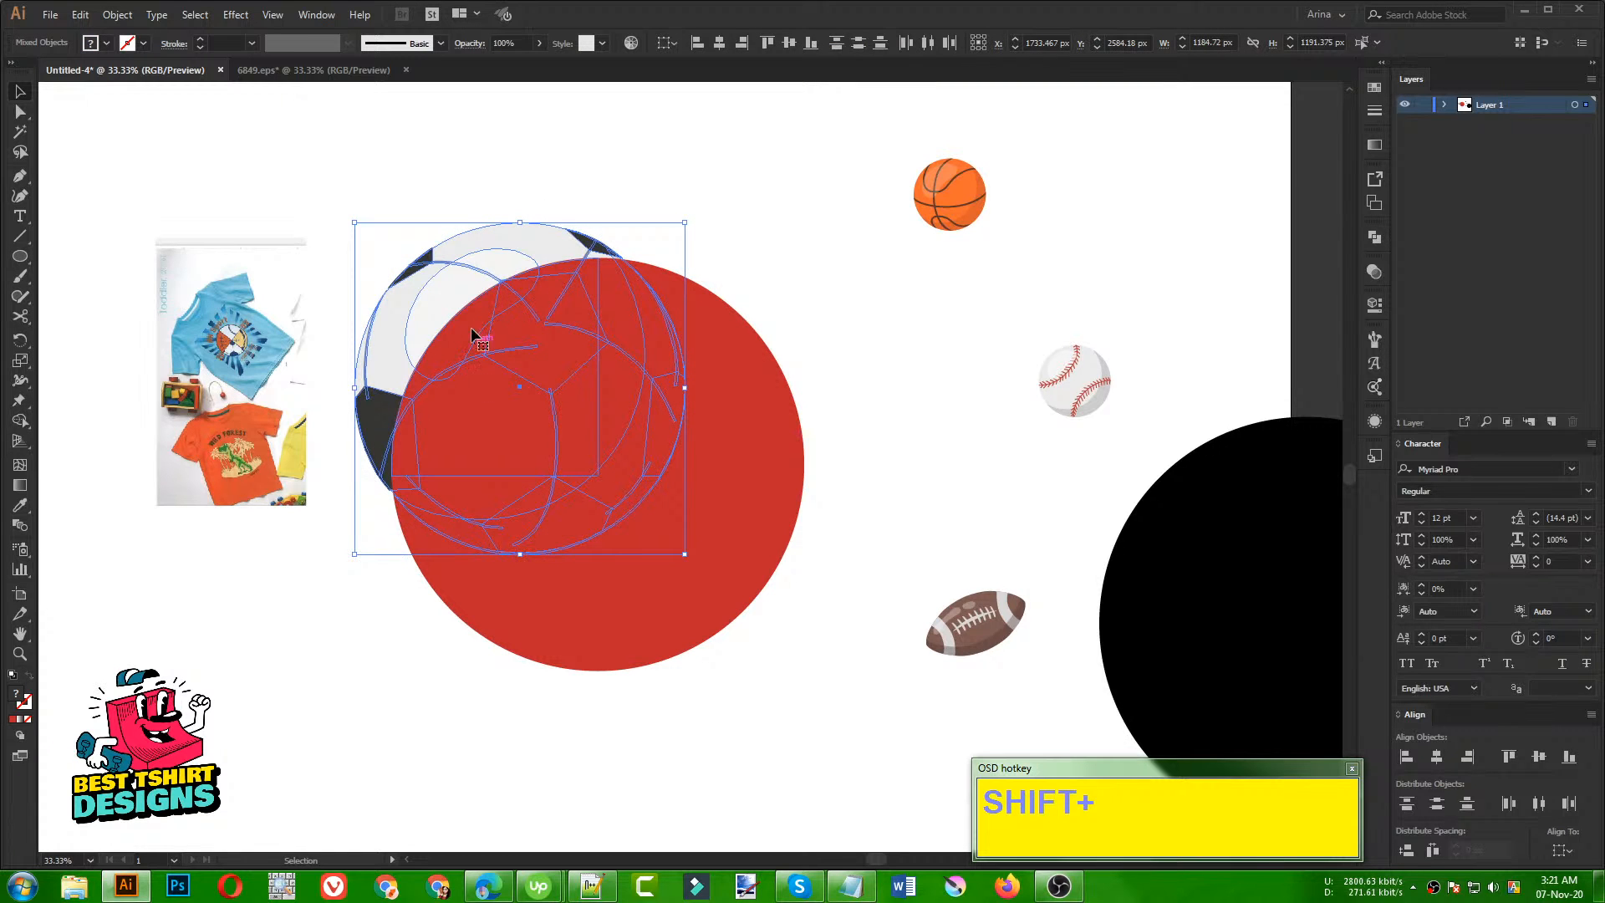
pyautogui.rightClick(500, 370)
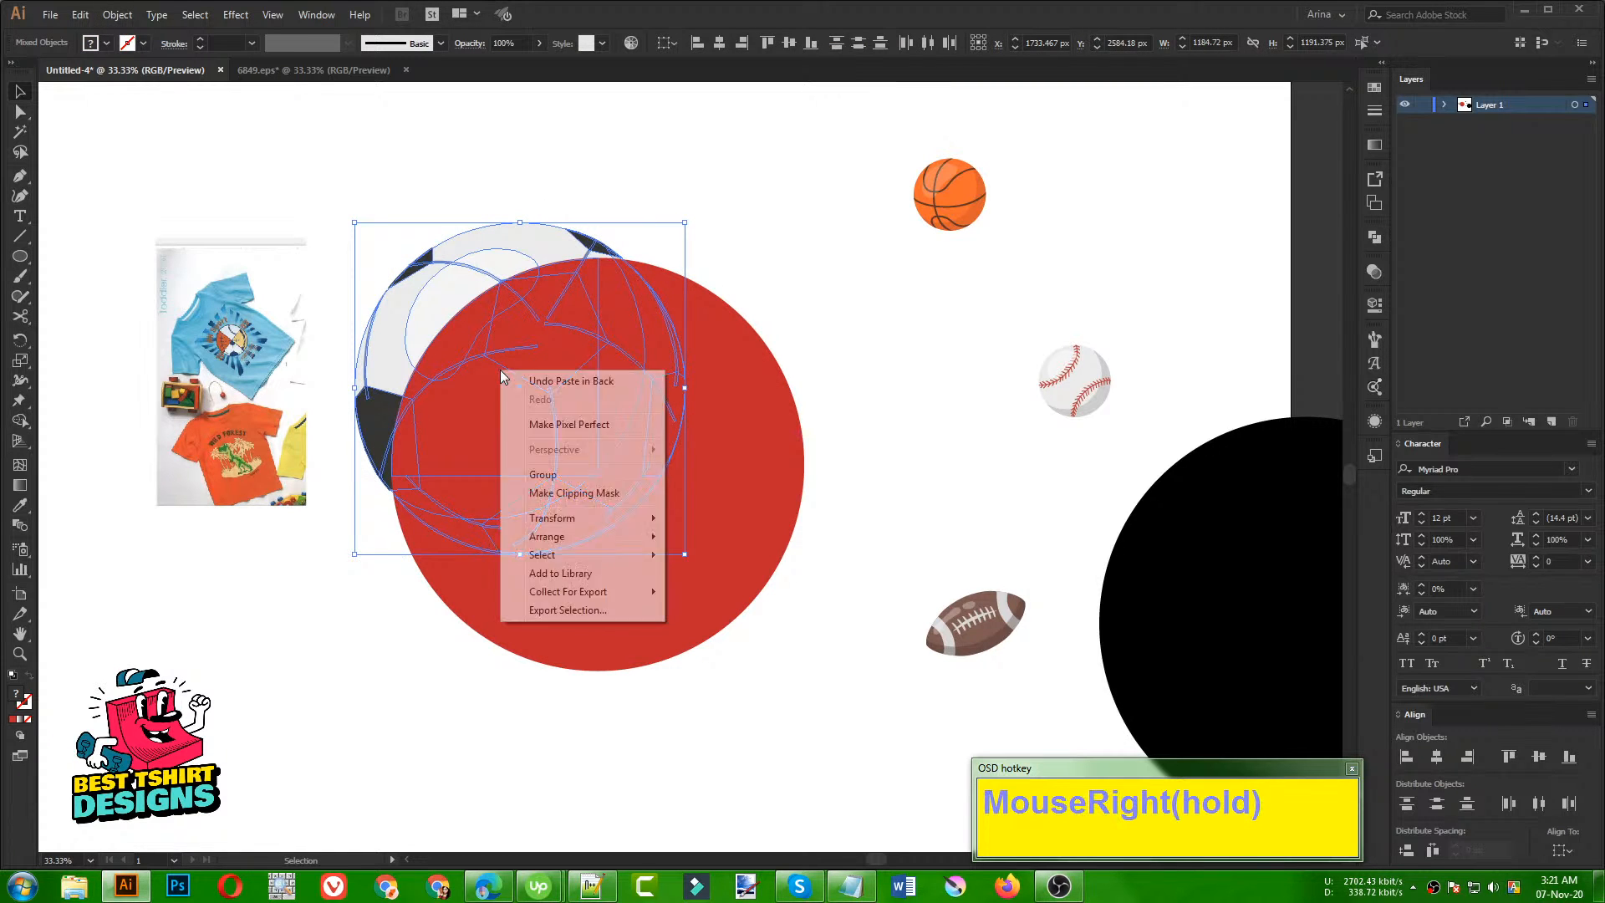
pyautogui.click(552, 493)
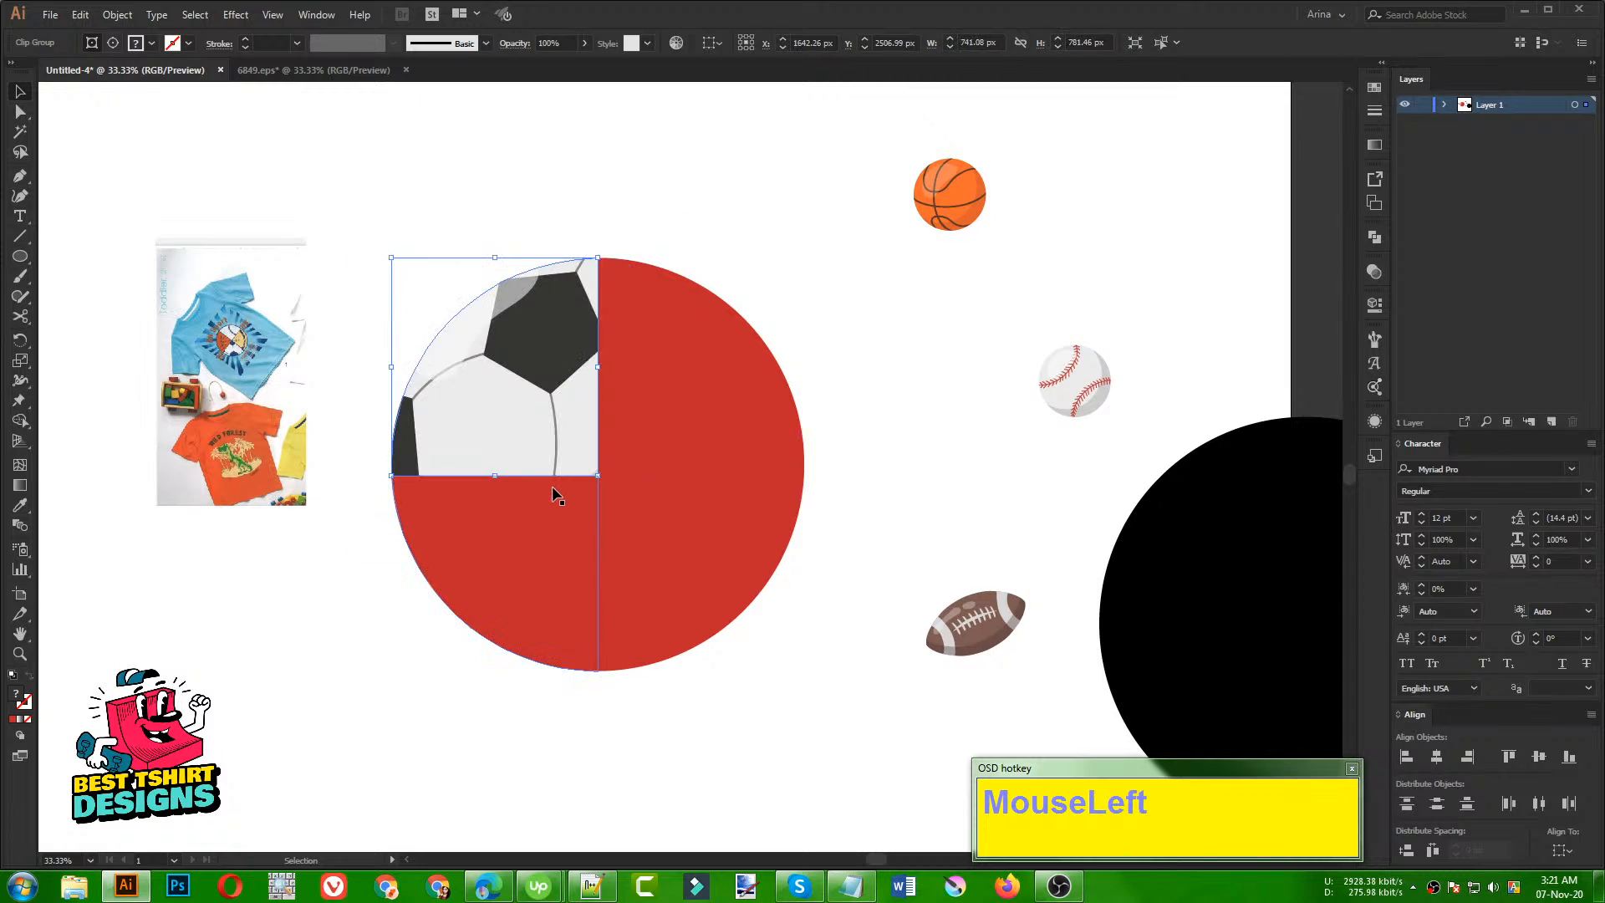
pyautogui.click(760, 277)
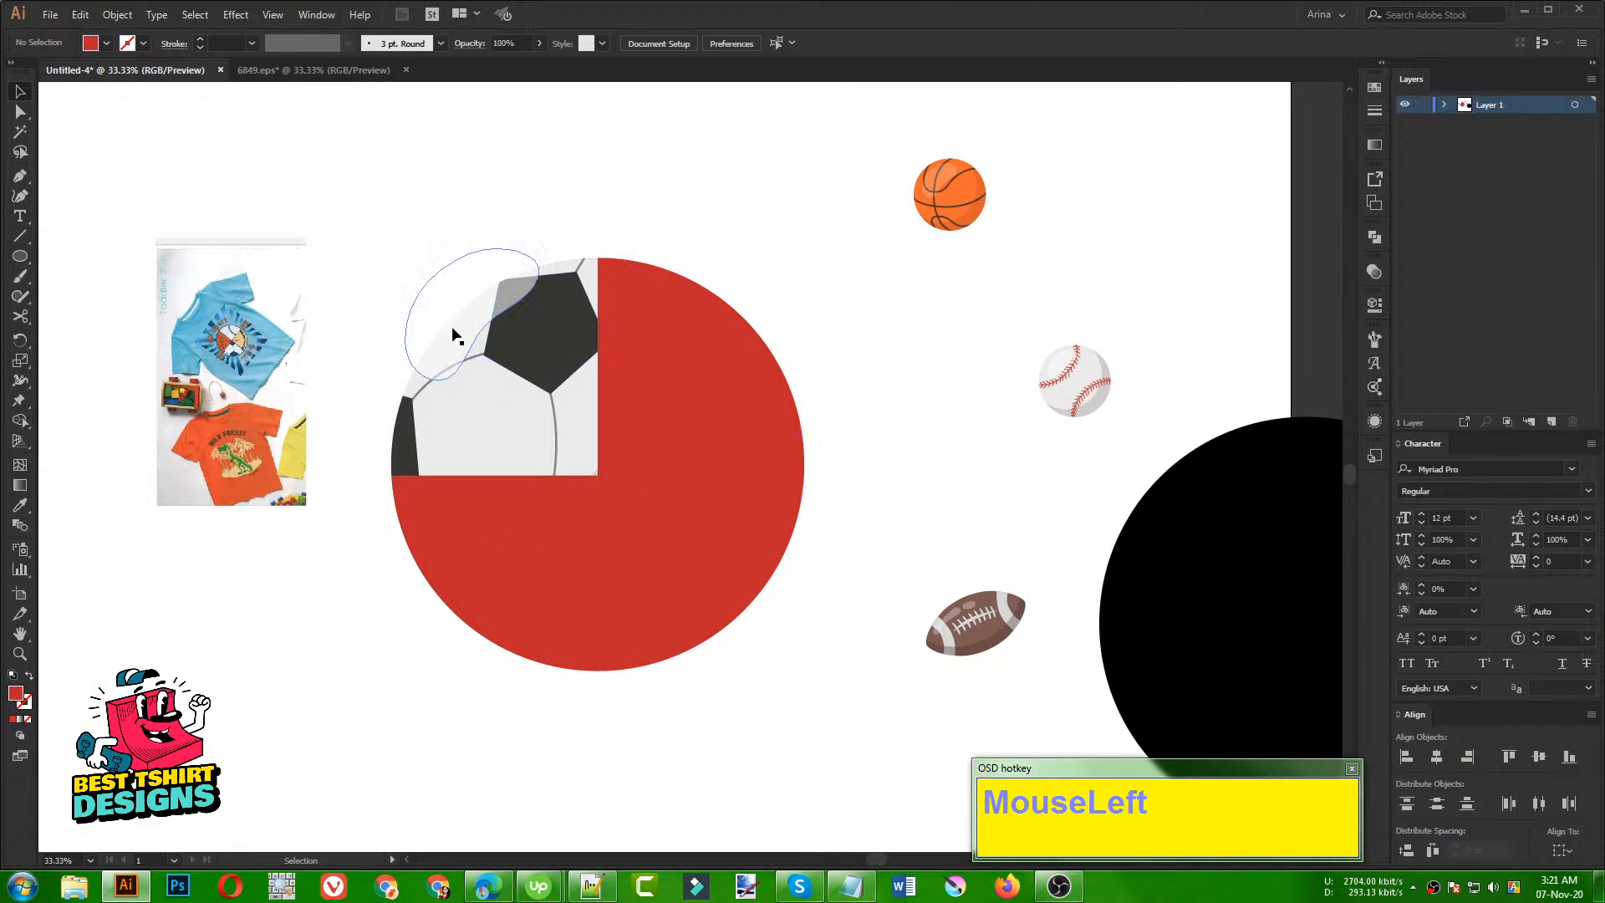
# Step: Enlarge the basketball to about 1195 px wide and position it behind the circle's upper-right quarter
pyautogui.click(958, 193)
pyautogui.moveTo(949, 231); pyautogui.dragTo(950, 460)
pyautogui.moveTo(987, 359); pyautogui.dragTo(827, 431)
pyautogui.moveTo(683, 438); pyautogui.dragTo(676, 436)
pyautogui.moveTo(798, 407); pyautogui.dragTo(836, 410)
# Step: Clip the basketball to the upper-right quarter with a clipping mask
pyautogui.keyDown('shift'); pyautogui.click(696, 389); pyautogui.keyUp('shift')
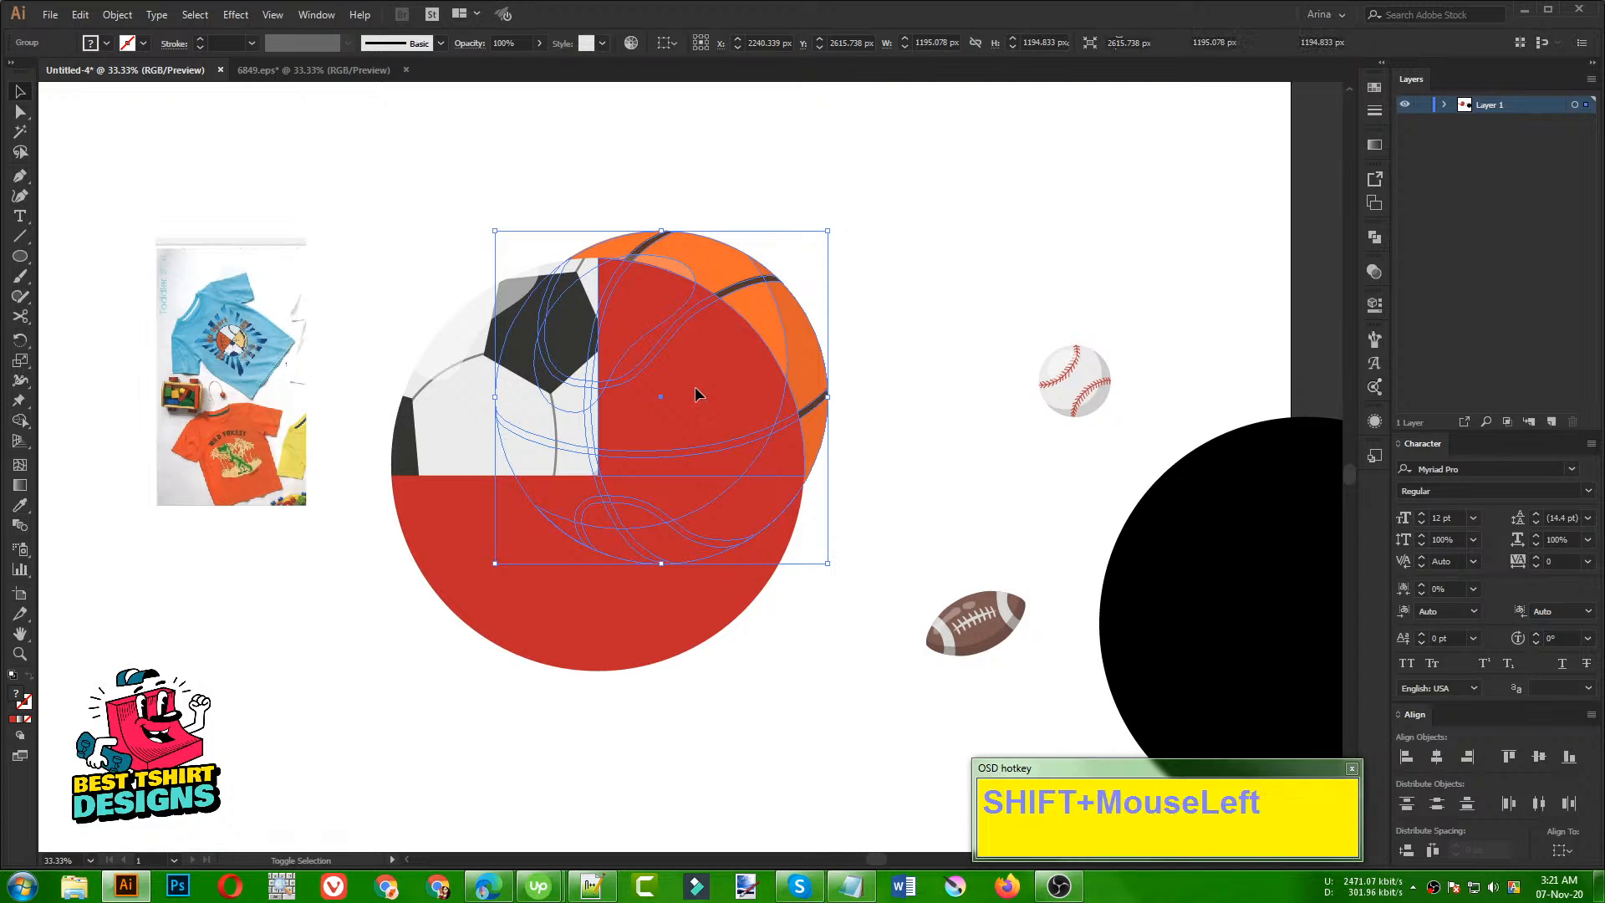
pyautogui.rightClick(696, 388)
pyautogui.click(746, 511)
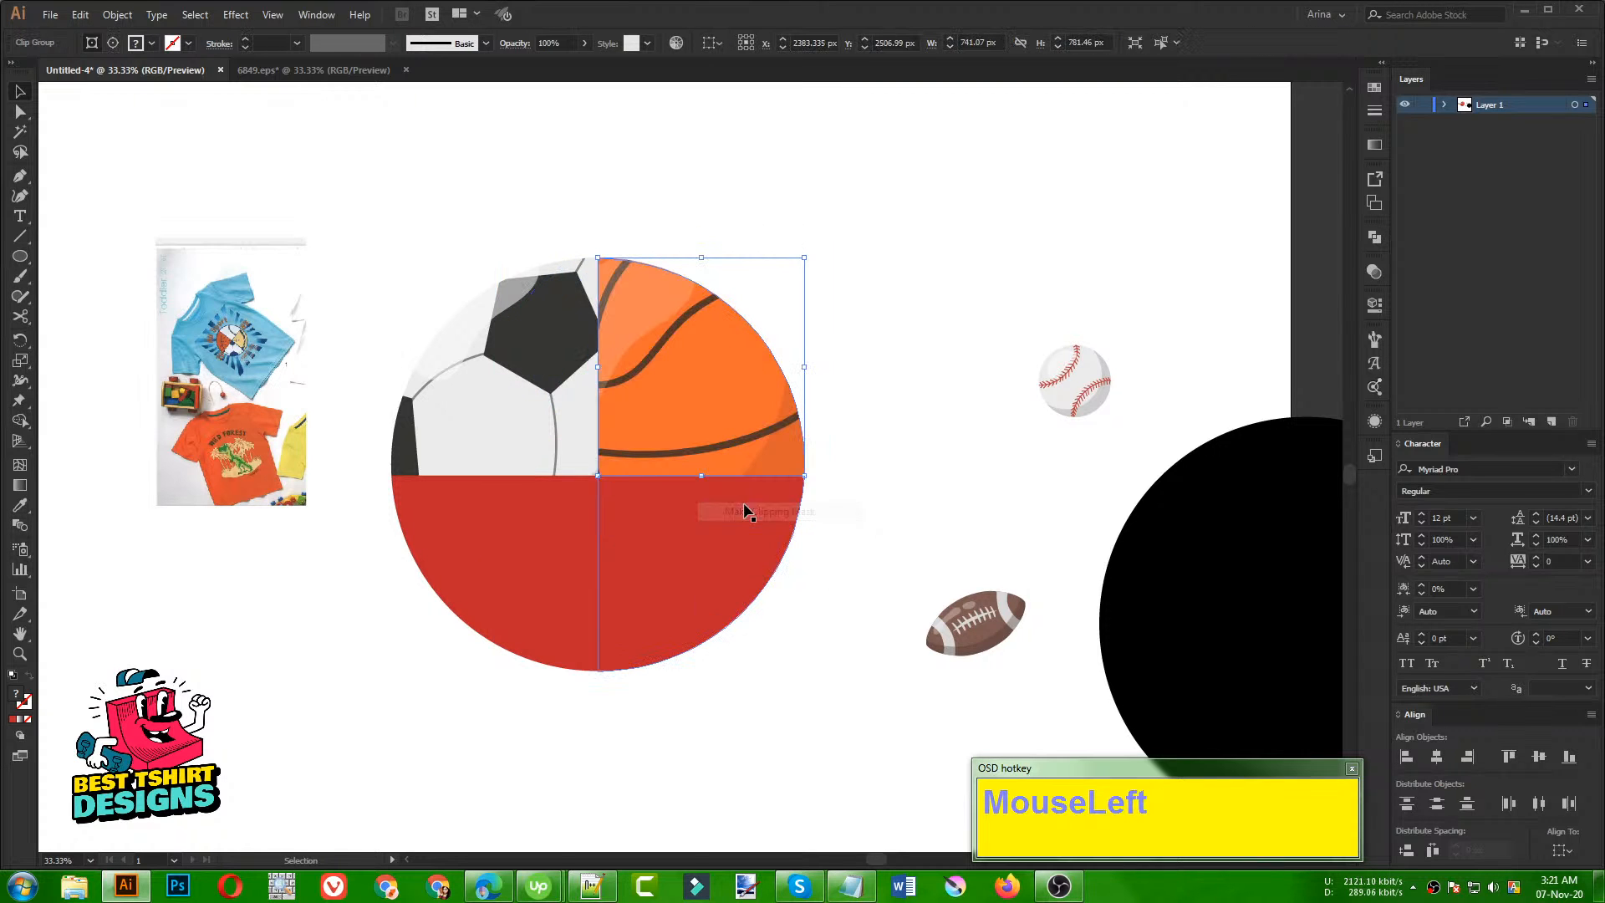
pyautogui.click(880, 394)
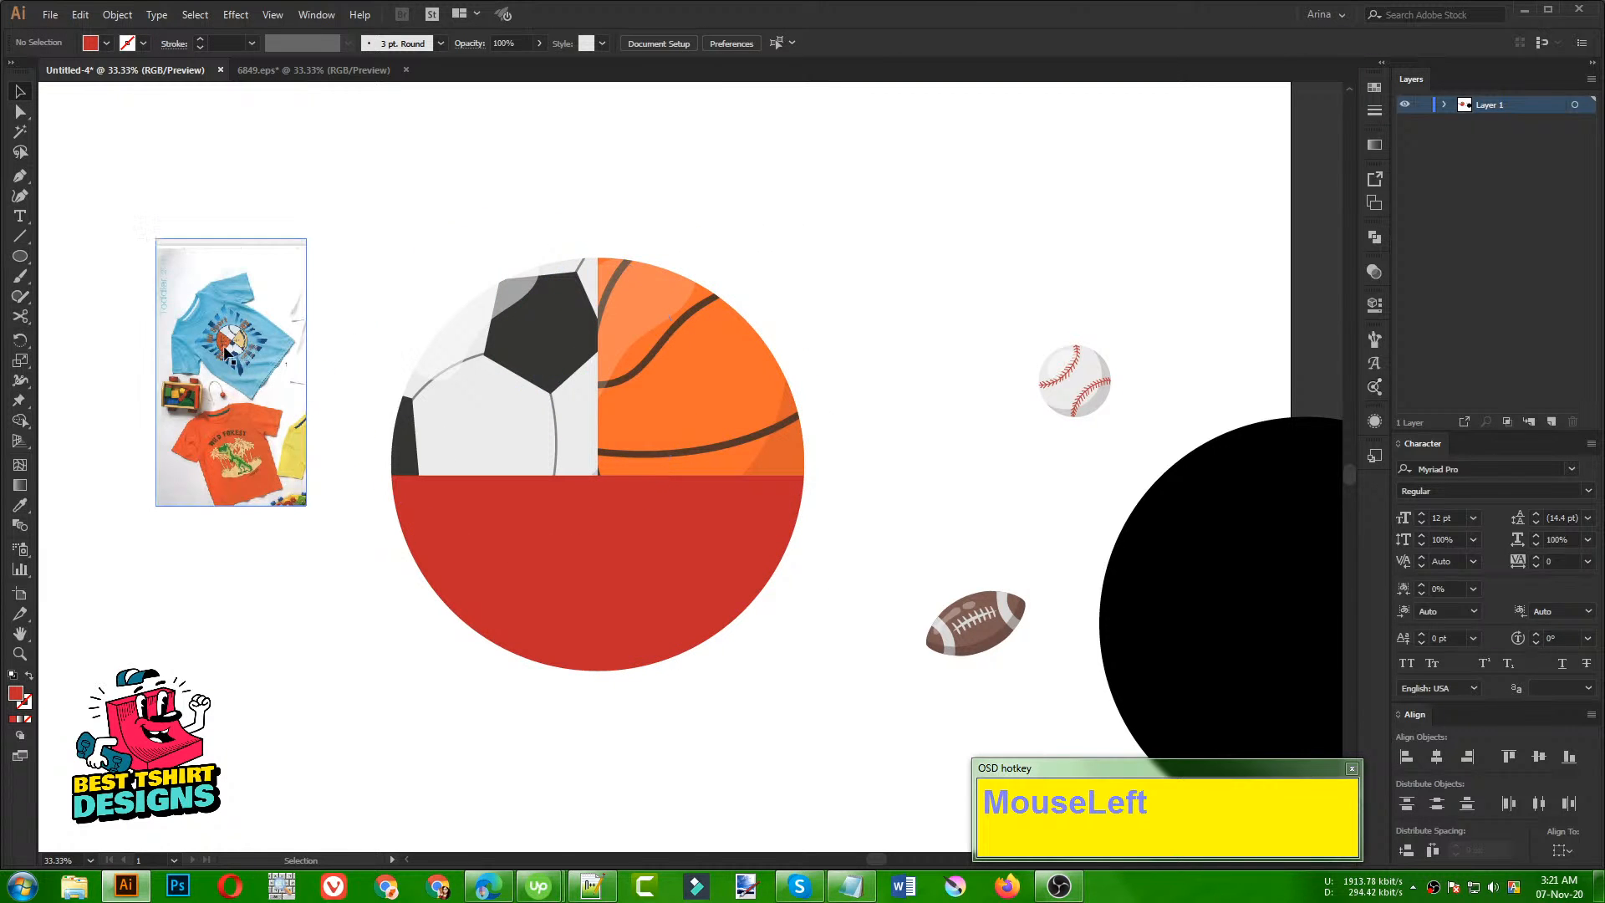
# Step: Enlarge the baseball to about 1039 px wide behind the lower-left quarter and clip it to that quarter with a clipping mask
pyautogui.moveTo(1037, 404); pyautogui.dragTo(502, 562)
pyautogui.moveTo(541, 575); pyautogui.dragTo(510, 664)
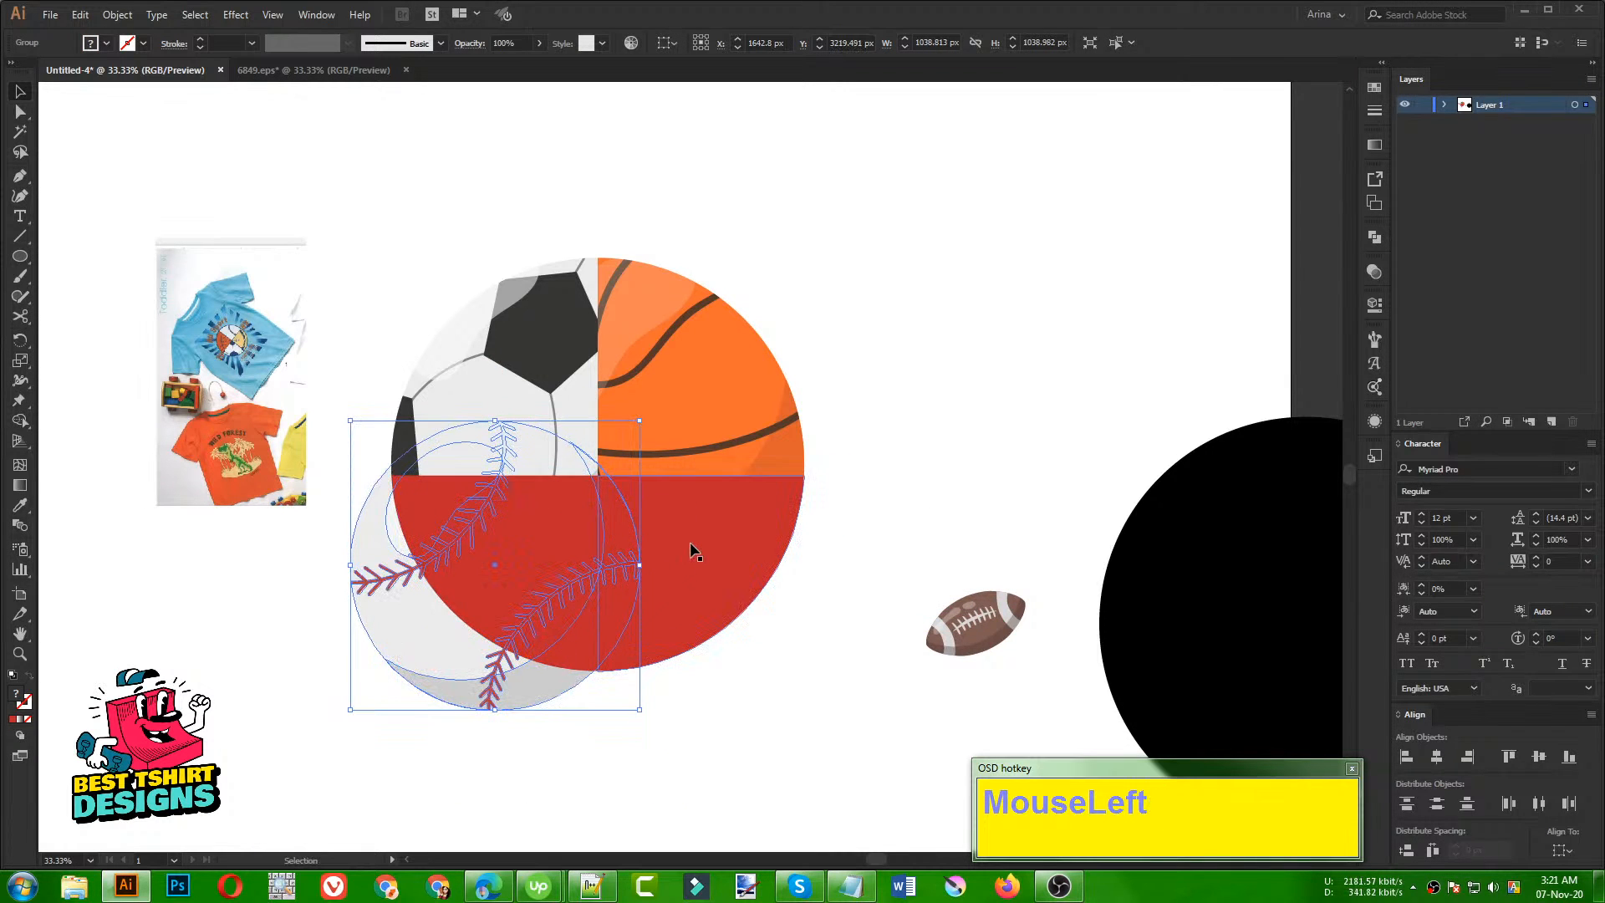
pyautogui.keyDown('shift'); pyautogui.click(519, 559); pyautogui.keyUp('shift')
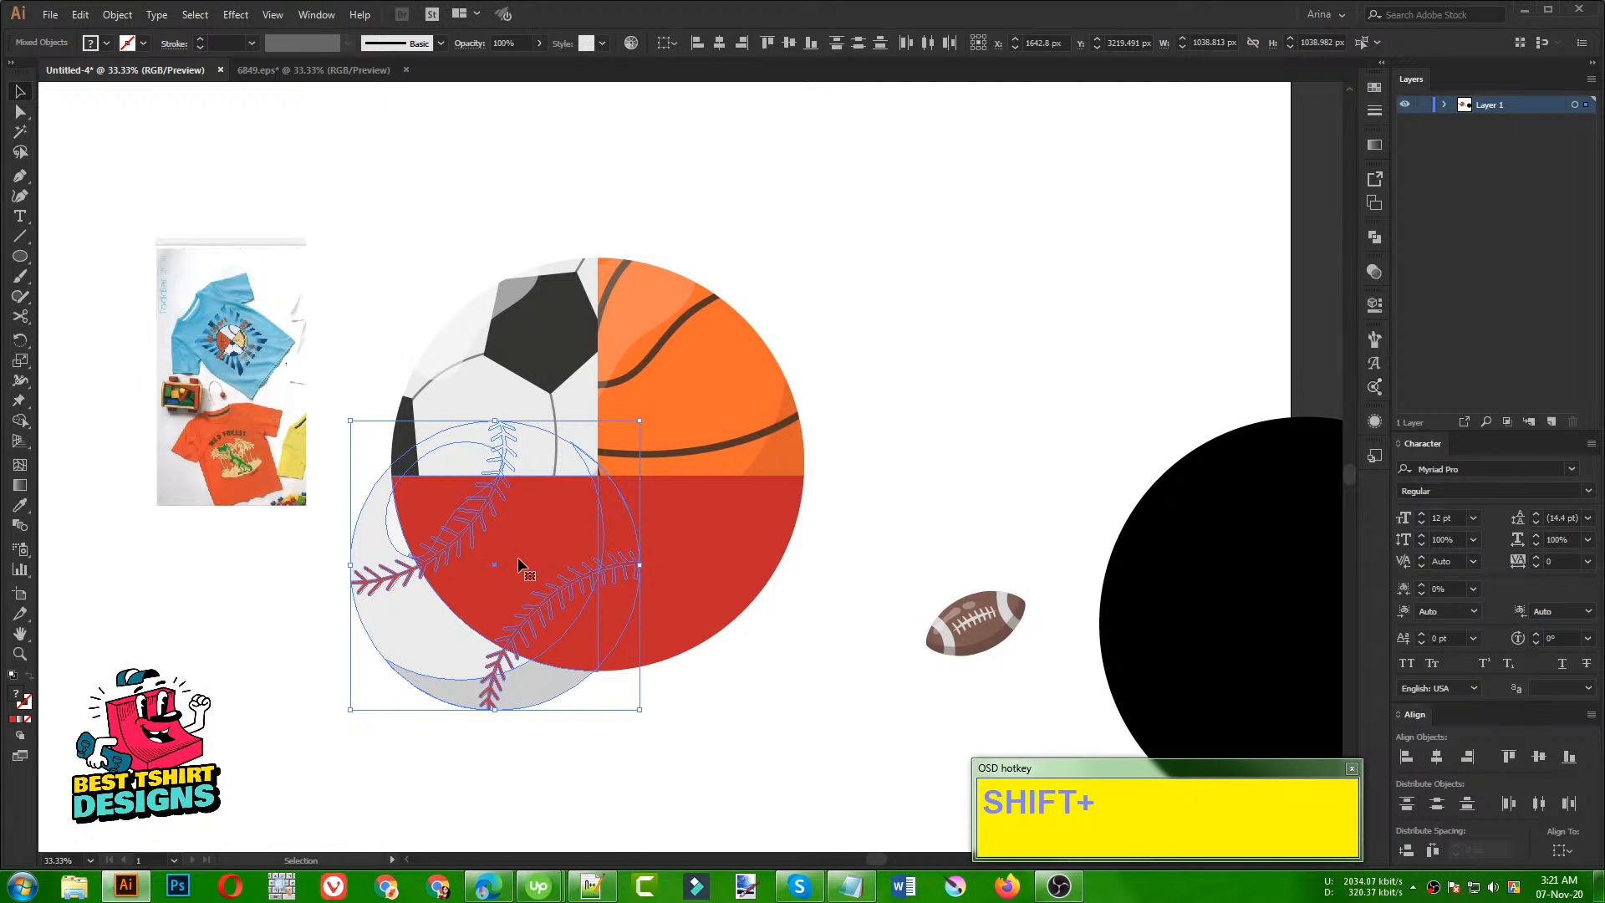
pyautogui.rightClick(519, 558)
pyautogui.click(576, 682)
pyautogui.click(664, 703)
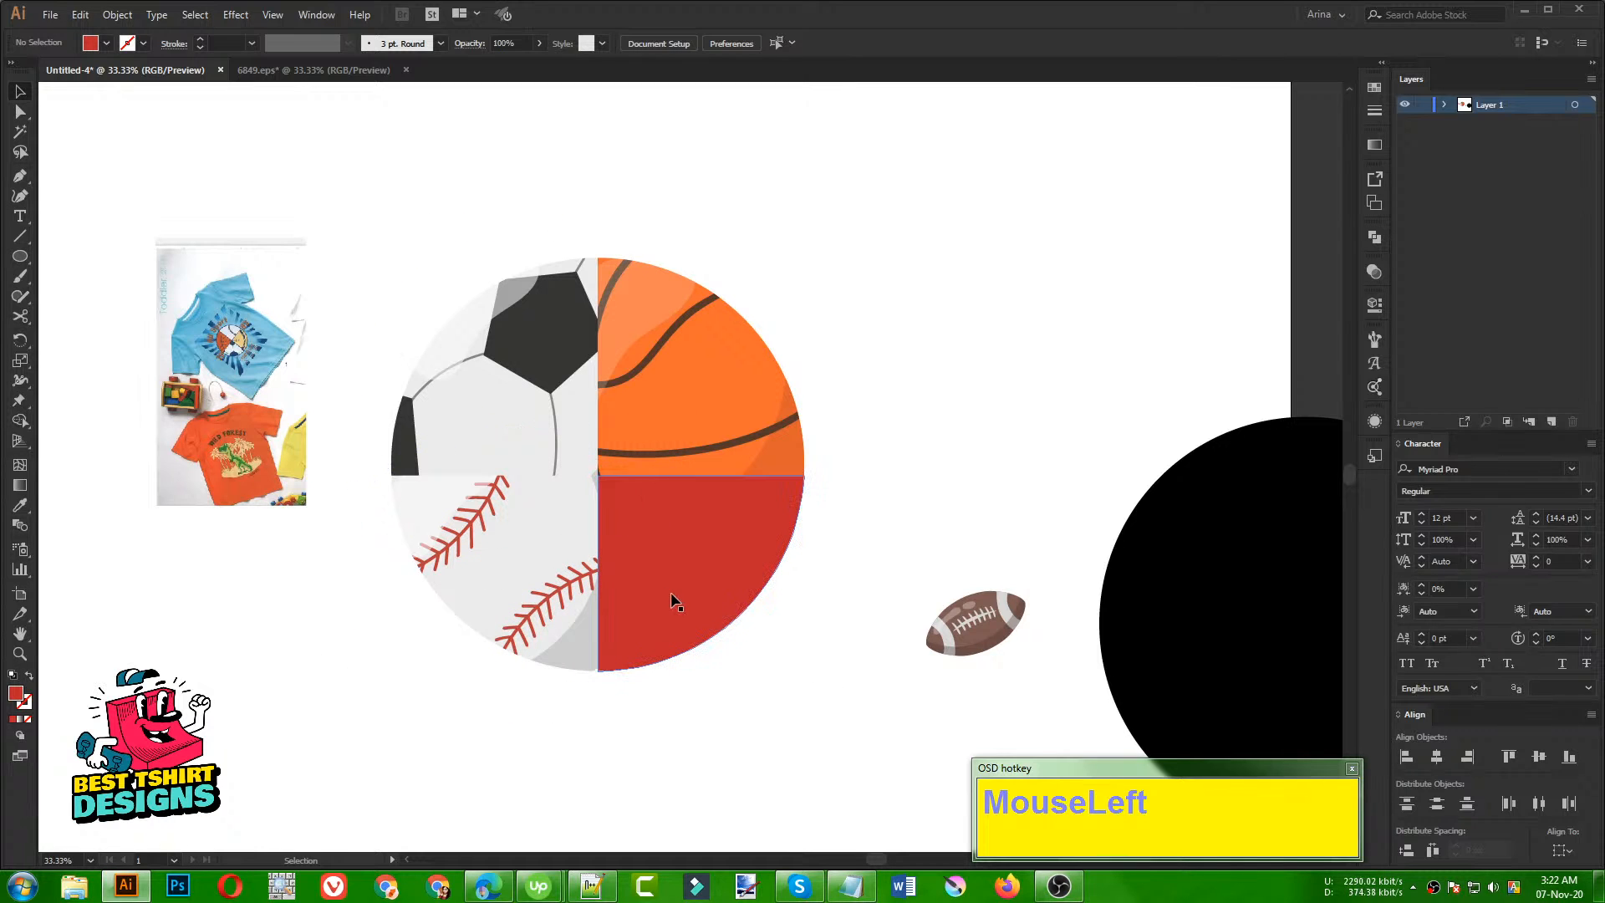
# Step: Rotate the football upright, enlarge it to about 1127 × 1723 px, and turn it so its highlights face the lower left
pyautogui.click(724, 555)
pyautogui.moveTo(965, 631); pyautogui.dragTo(756, 746)
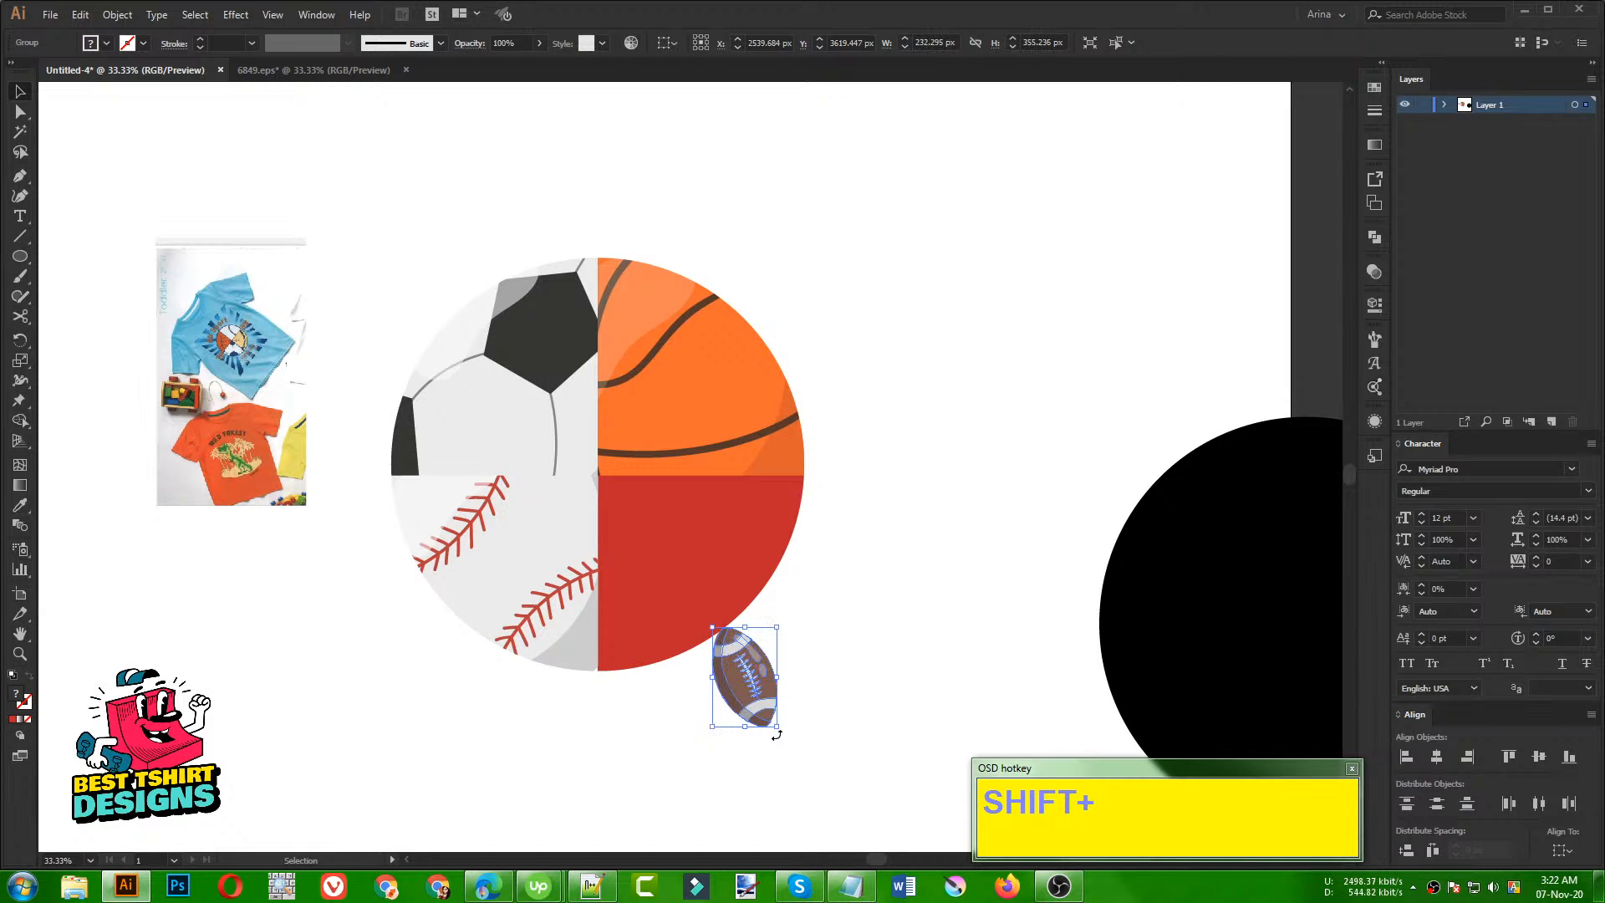
pyautogui.moveTo(715, 629); pyautogui.dragTo(405, 251)
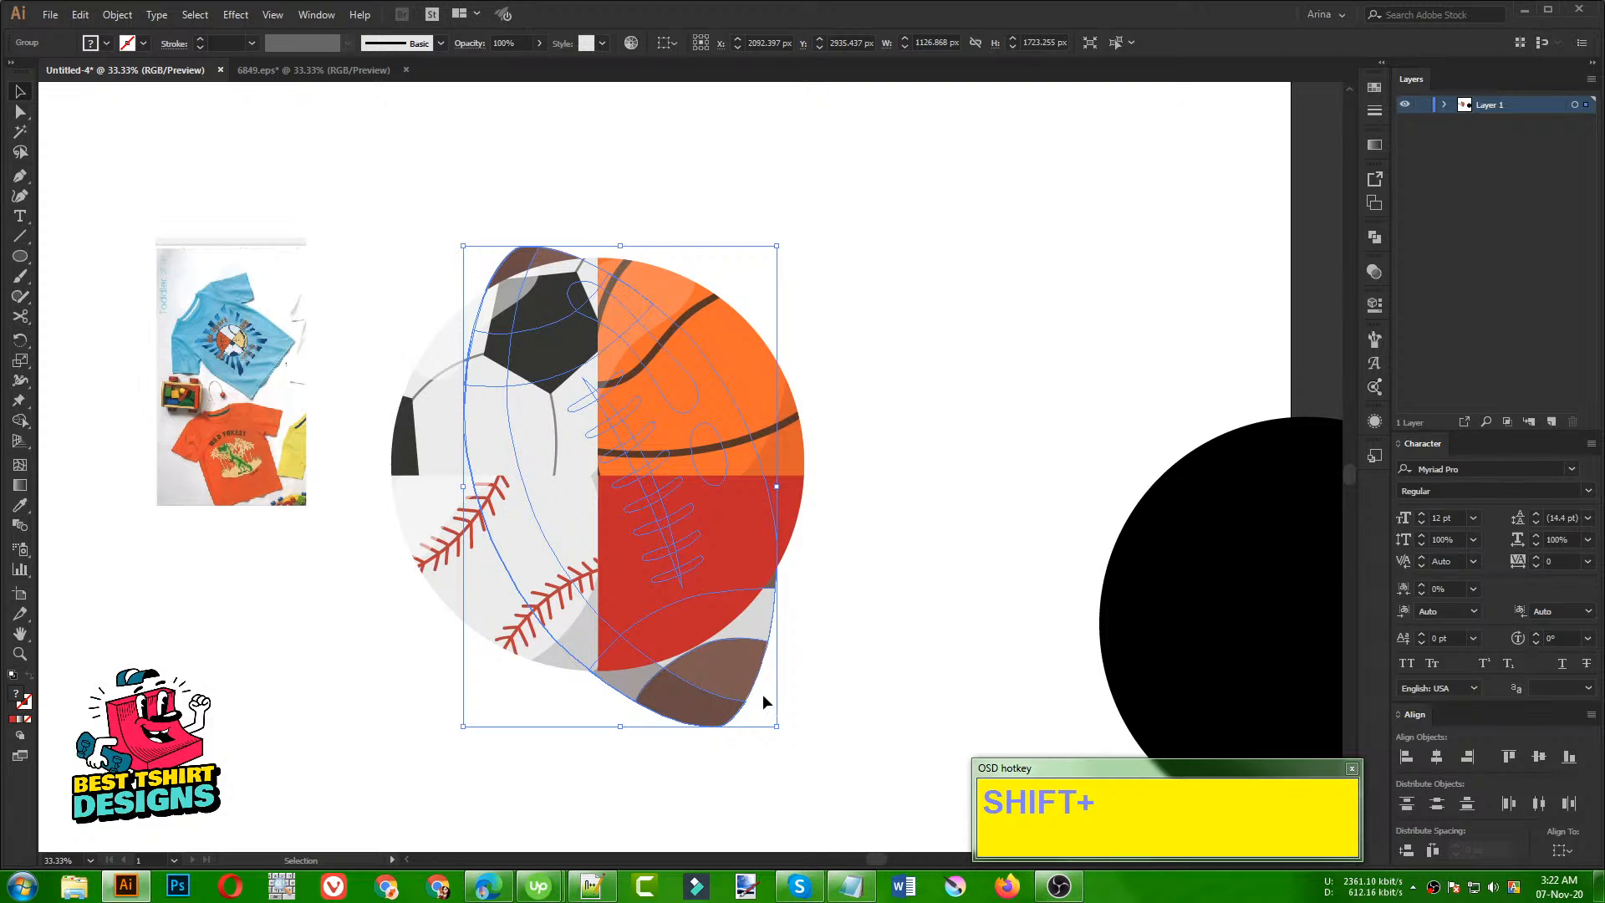
pyautogui.moveTo(787, 728); pyautogui.dragTo(443, 331)
pyautogui.moveTo(725, 677); pyautogui.dragTo(963, 695)
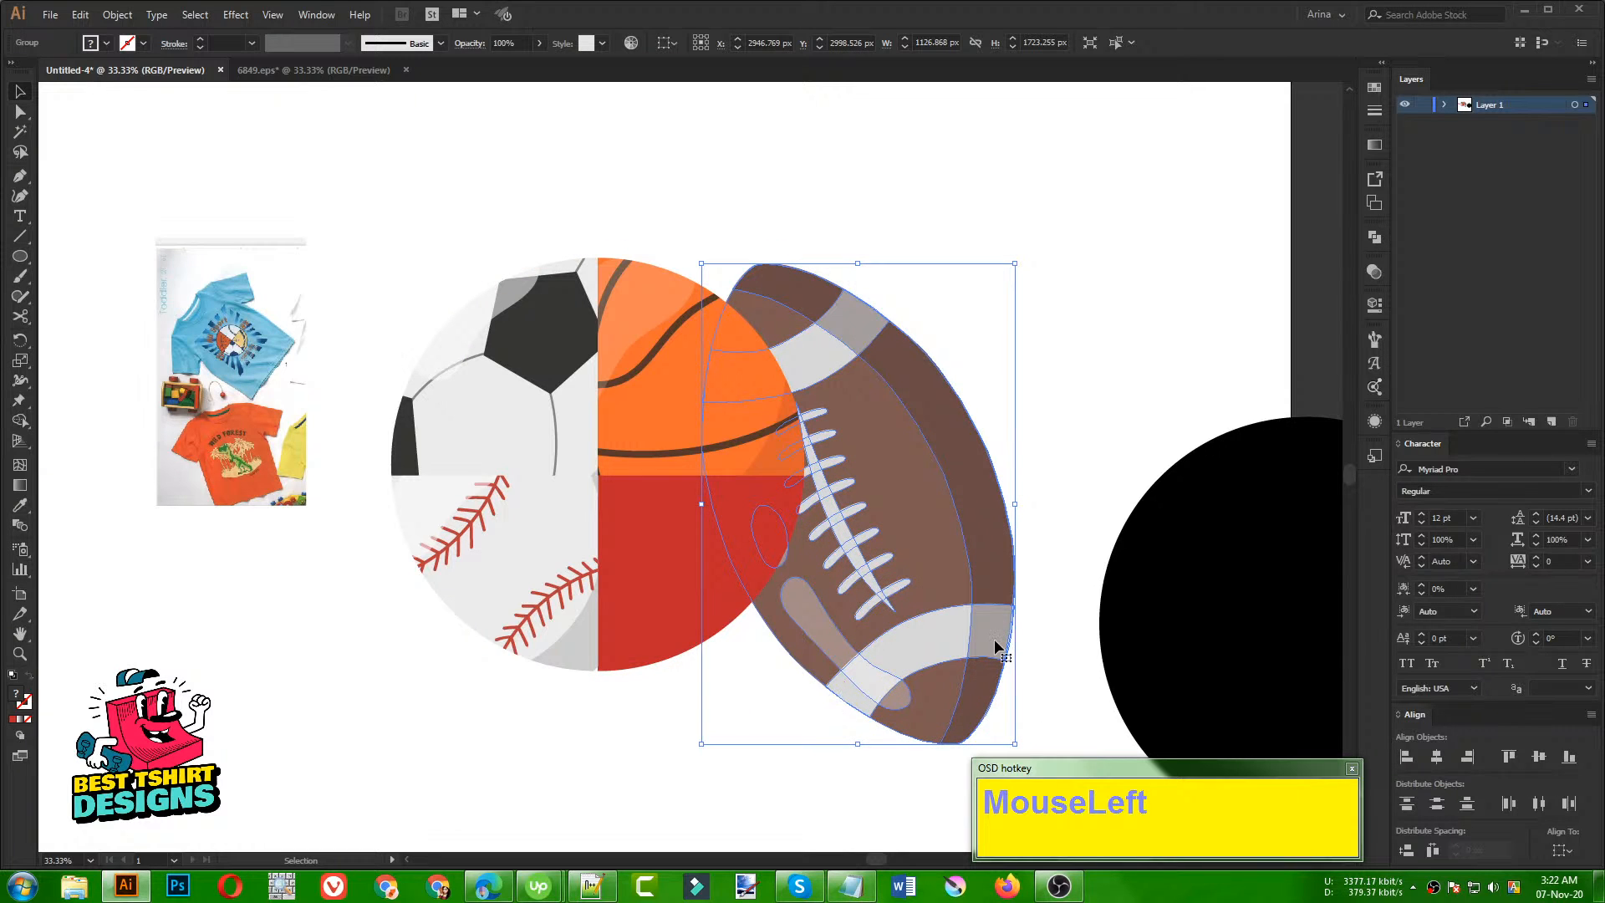
# Step: Try the football behind the lower-right quarter, enlarge it to about 1386 × 2119 px, and move it to the circle's upper right
pyautogui.click(1043, 532)
pyautogui.moveTo(934, 650); pyautogui.dragTo(840, 761)
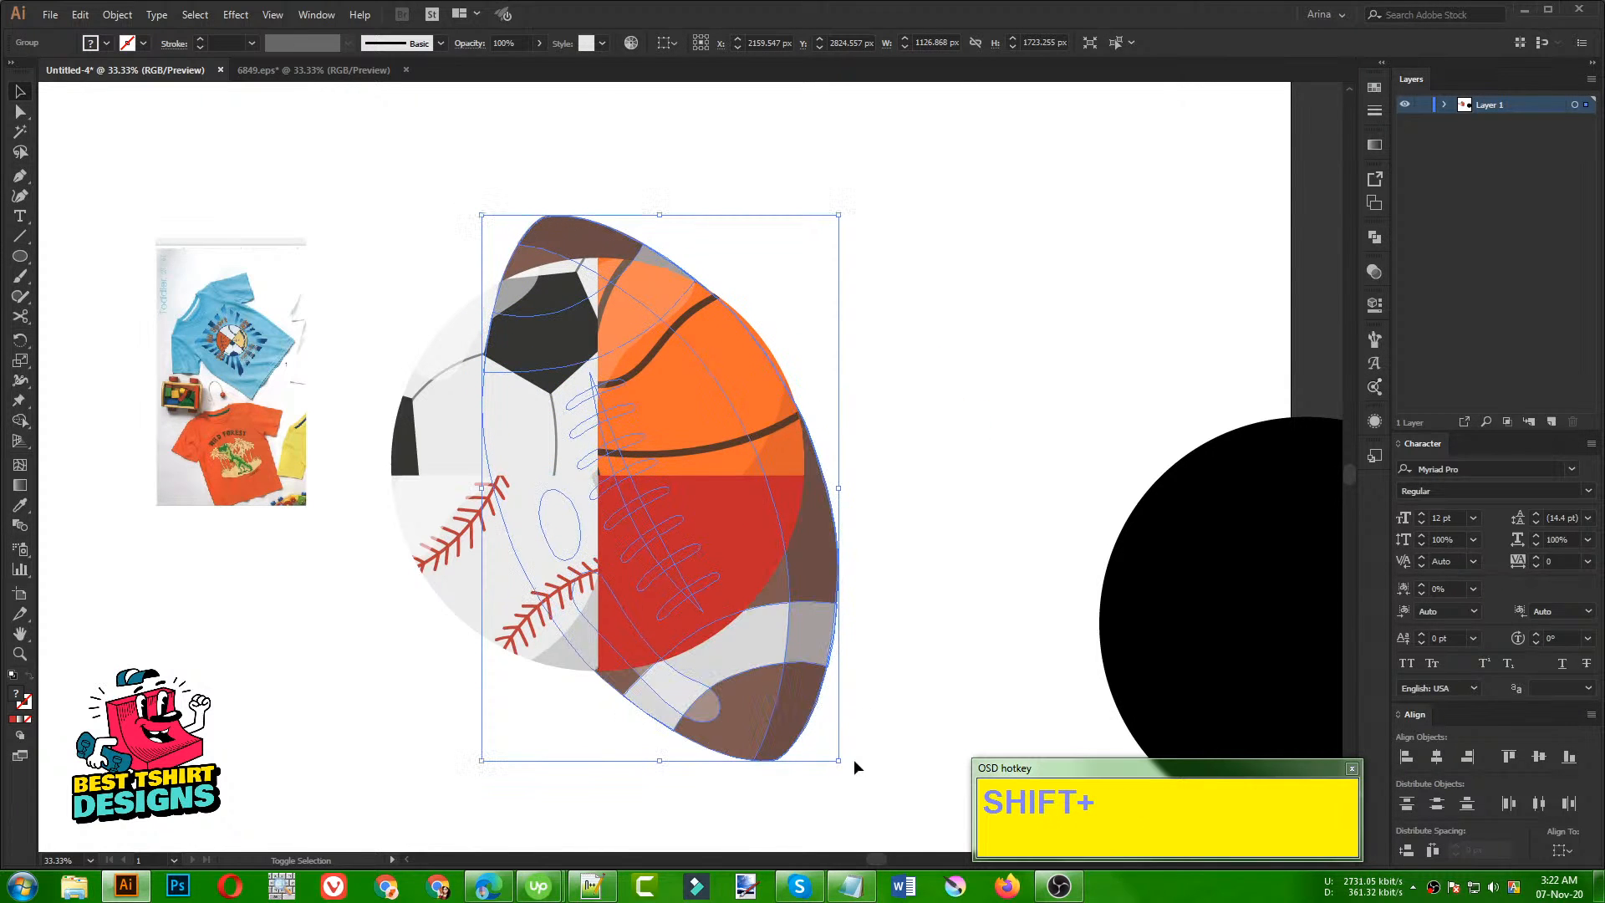
pyautogui.moveTo(820, 705); pyautogui.dragTo(783, 651)
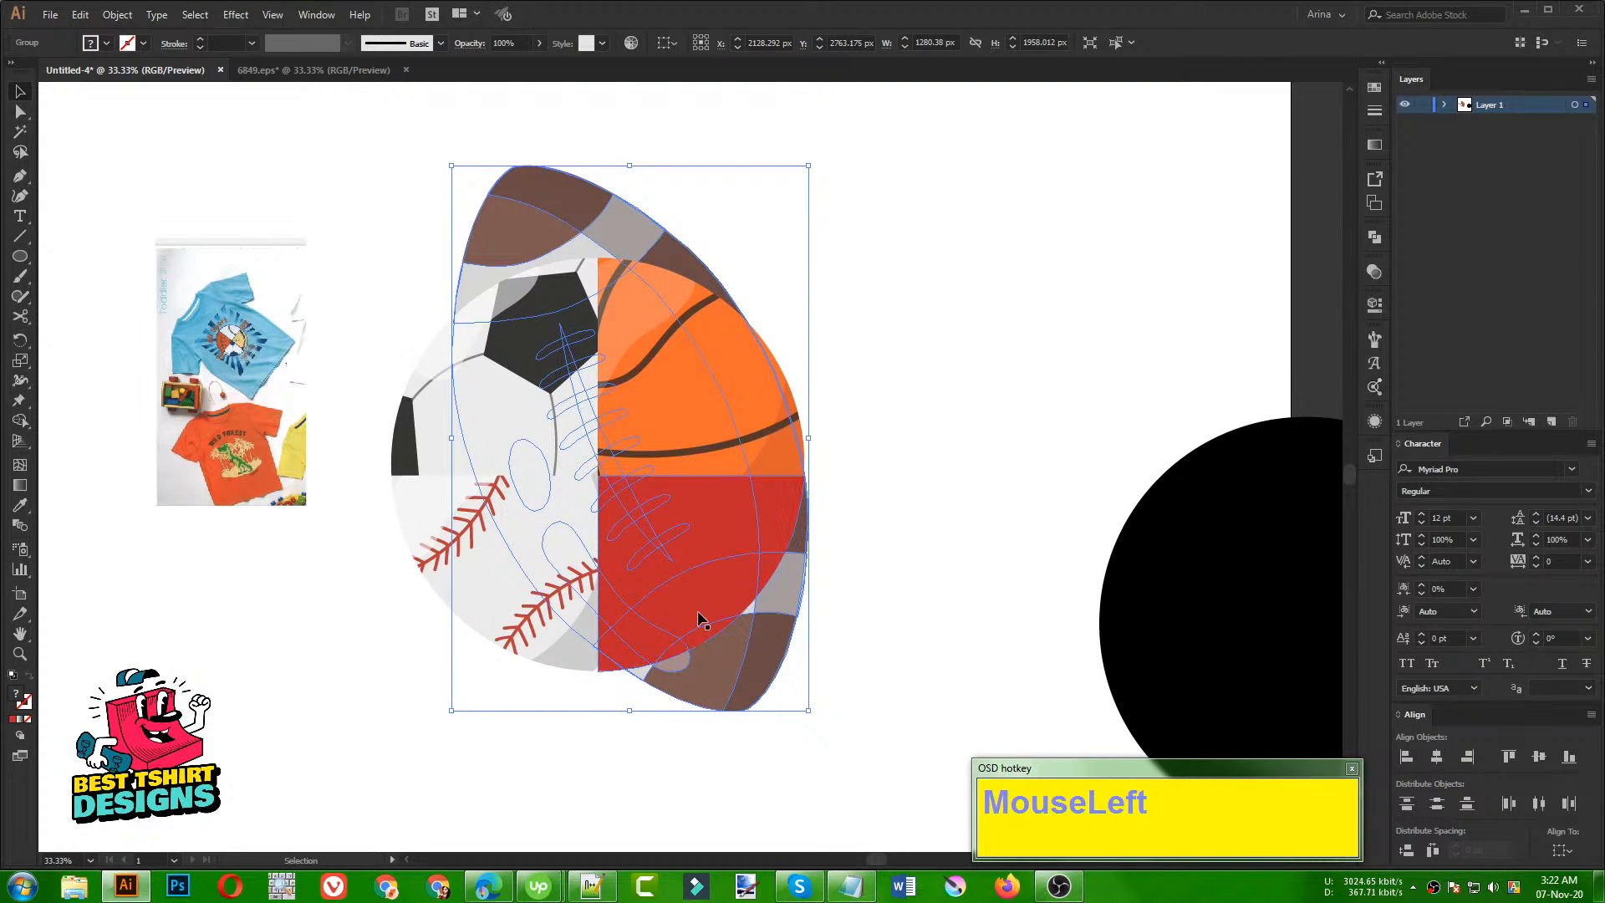
pyautogui.moveTo(808, 709); pyautogui.dragTo(841, 758)
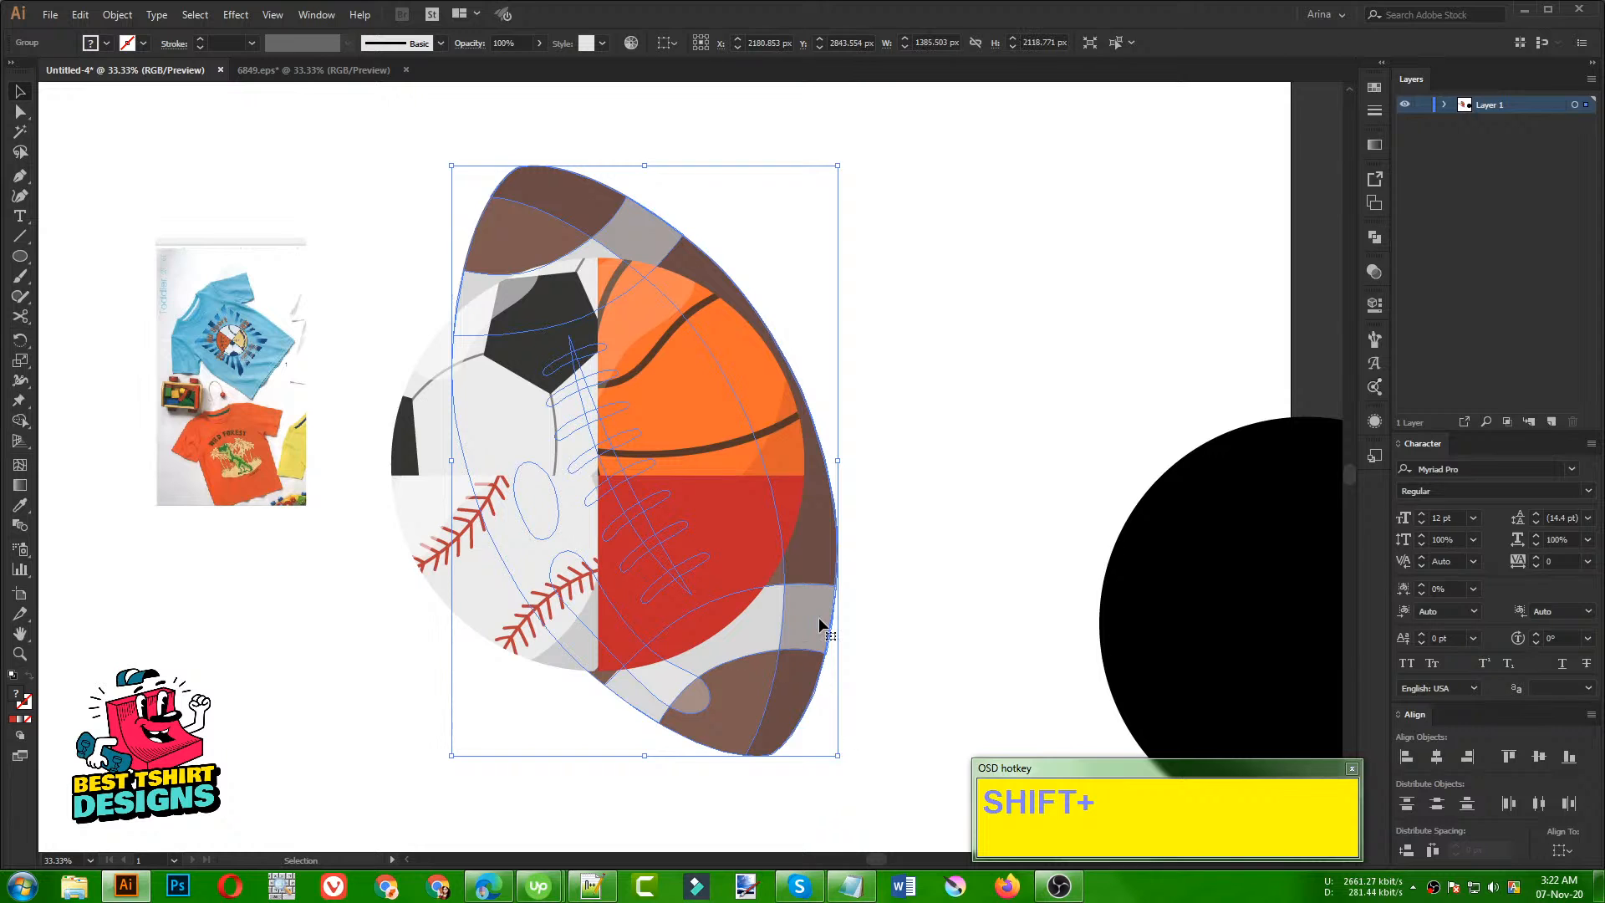
pyautogui.scroll(-1, 555, 620)
pyautogui.moveTo(750, 653); pyautogui.dragTo(978, 473)
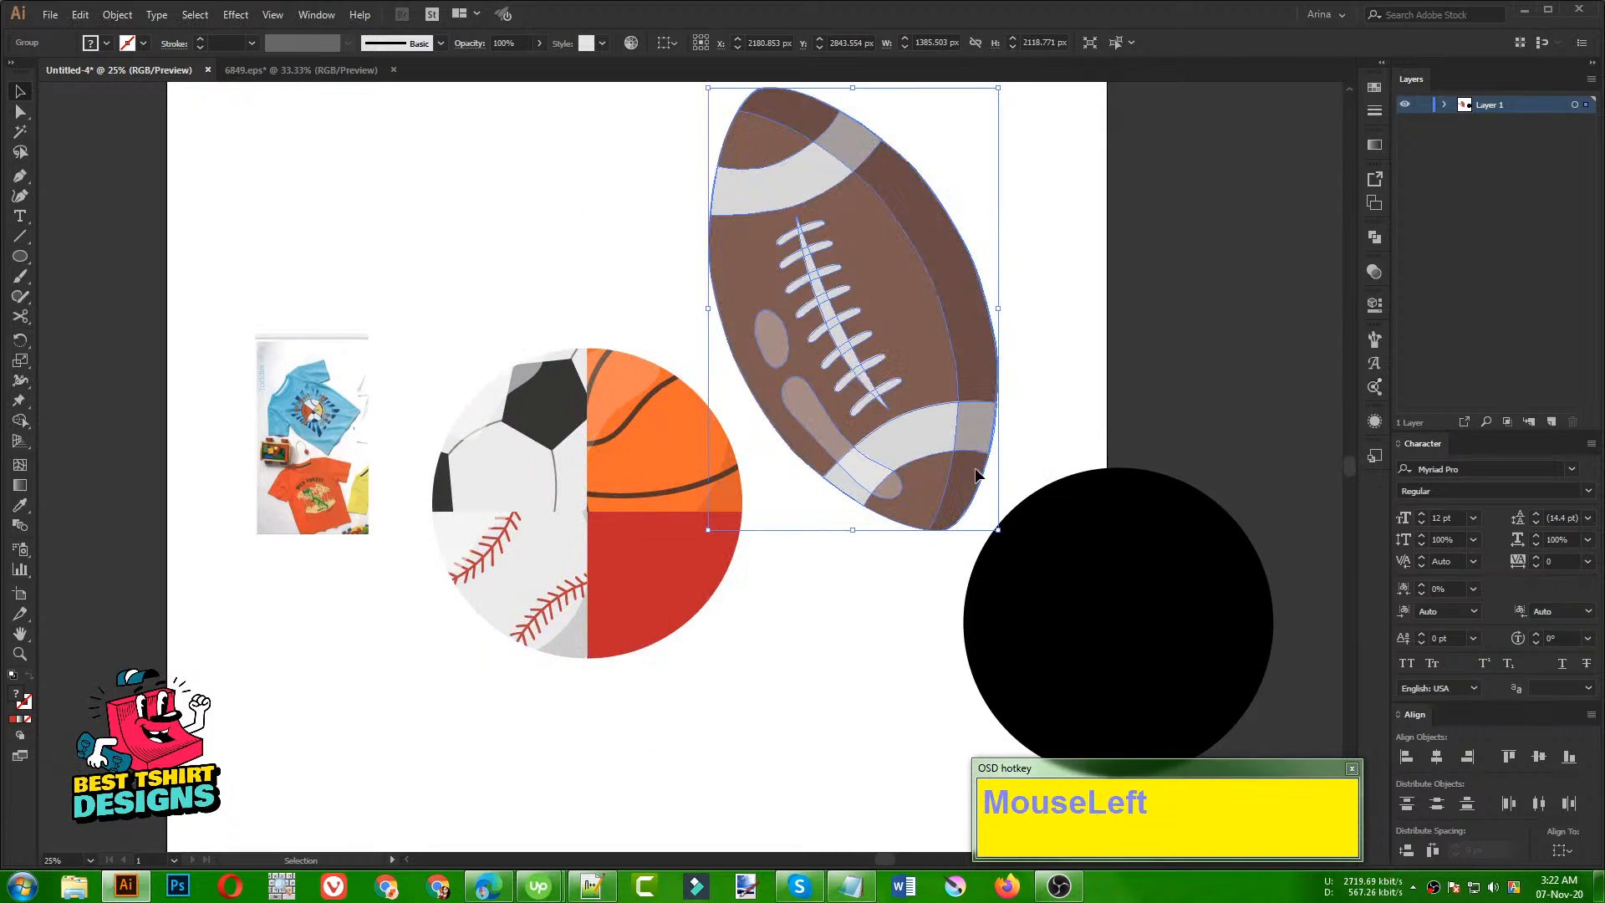
# Step: Inside the football group, delete the lower white stripe with its shaded part and the elongated highlight
pyautogui.doubleClick(903, 454)
pyautogui.click(902, 454)
pyautogui.press('Delete')
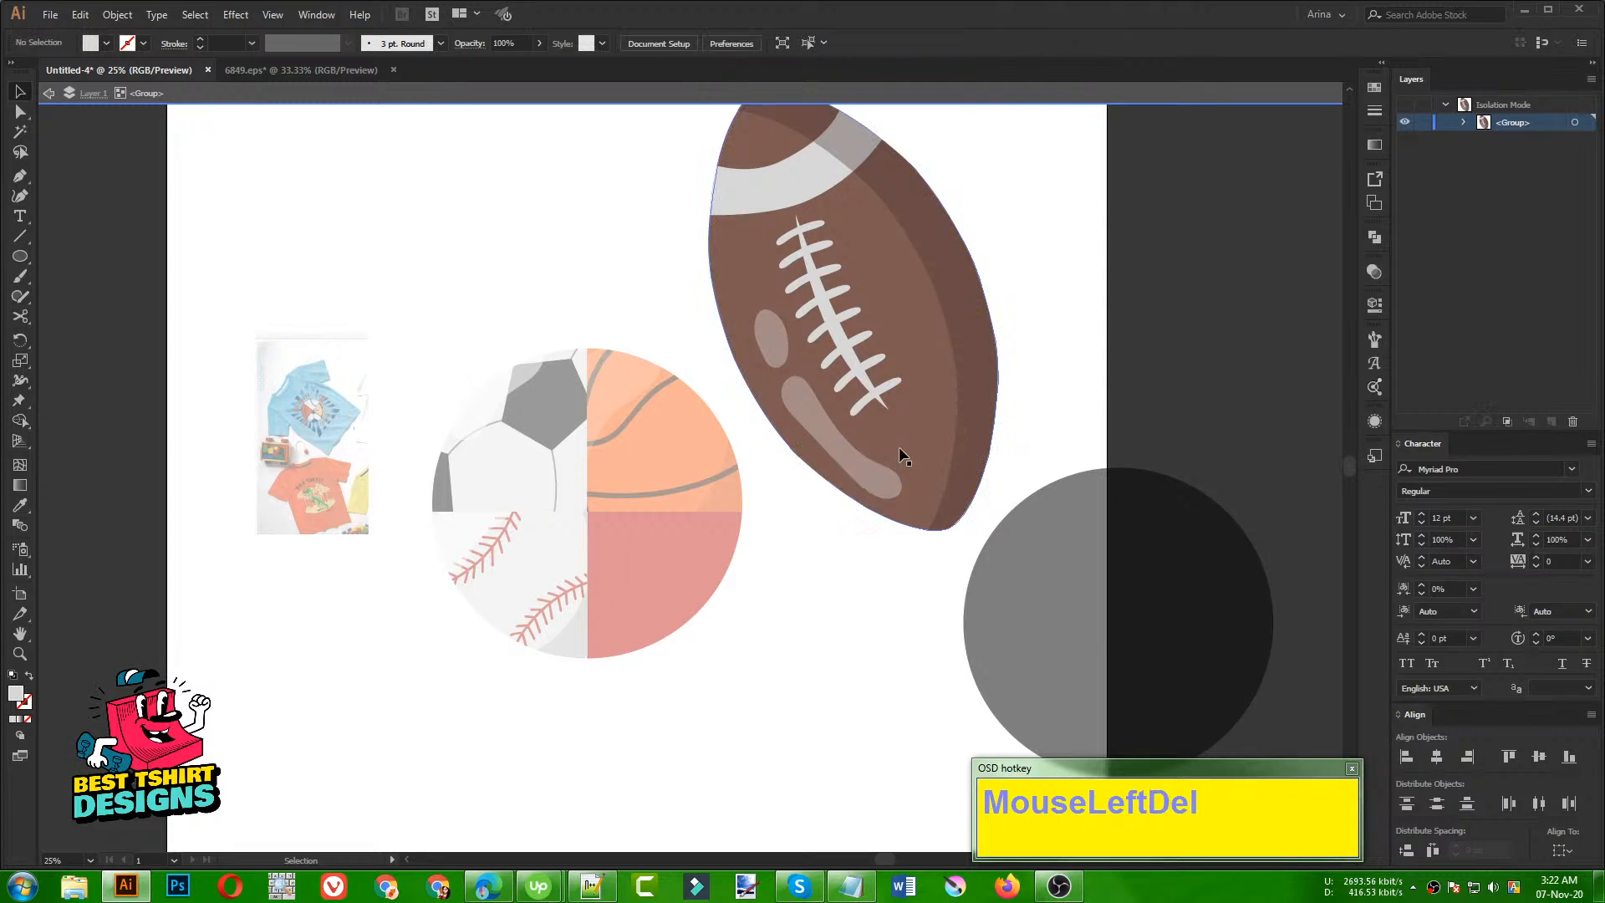
pyautogui.click(863, 470)
pyautogui.press('Delete')
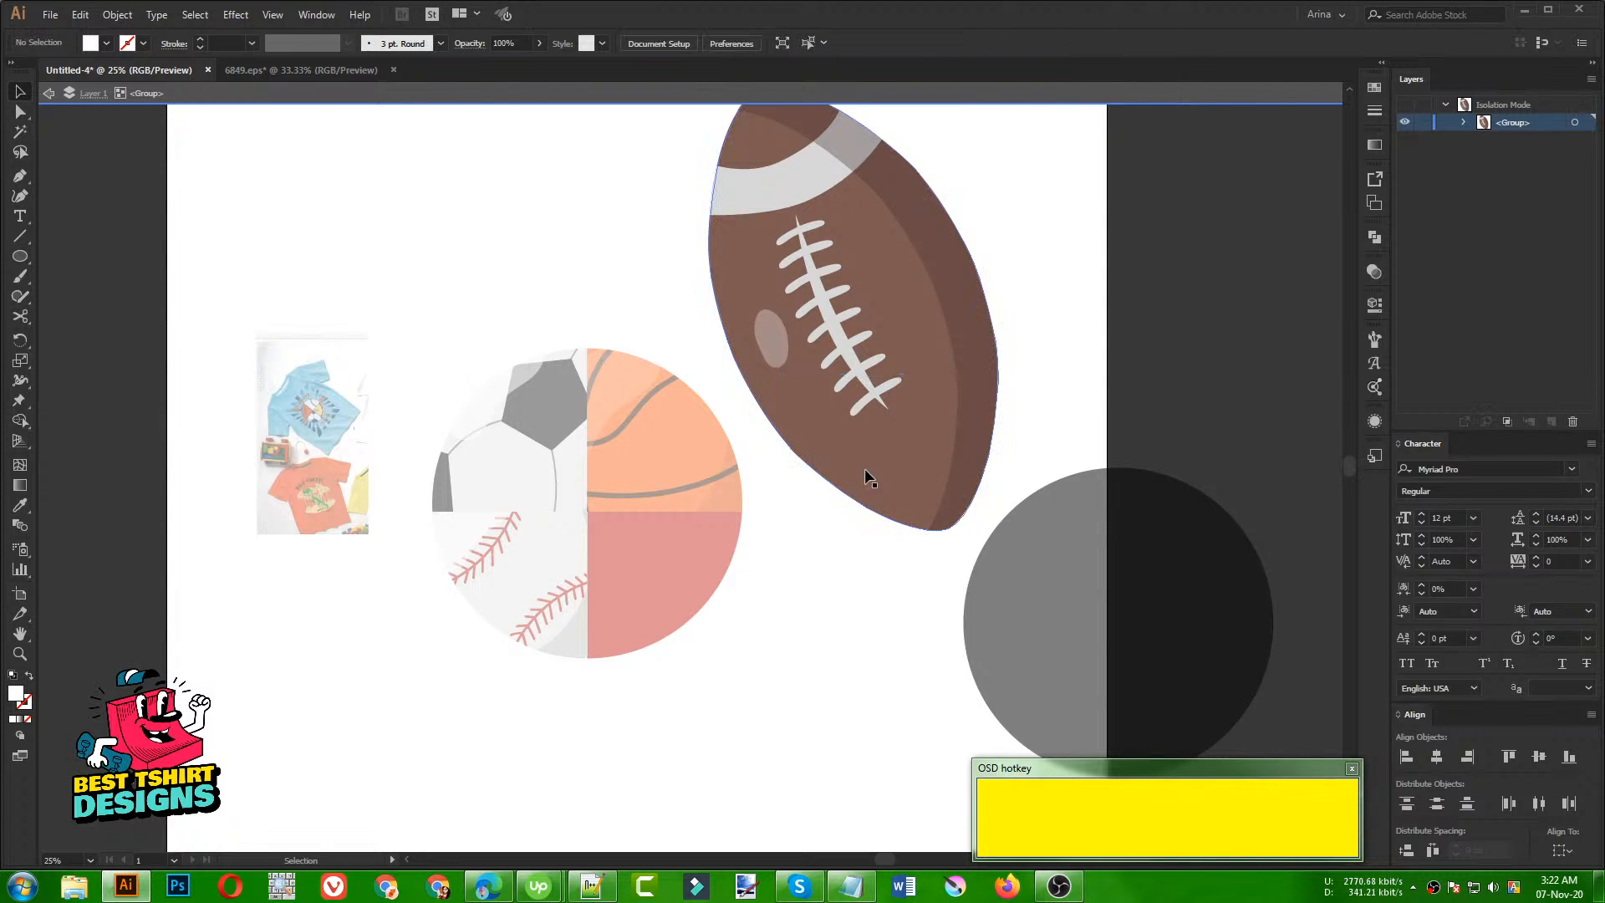
pyautogui.click(782, 348)
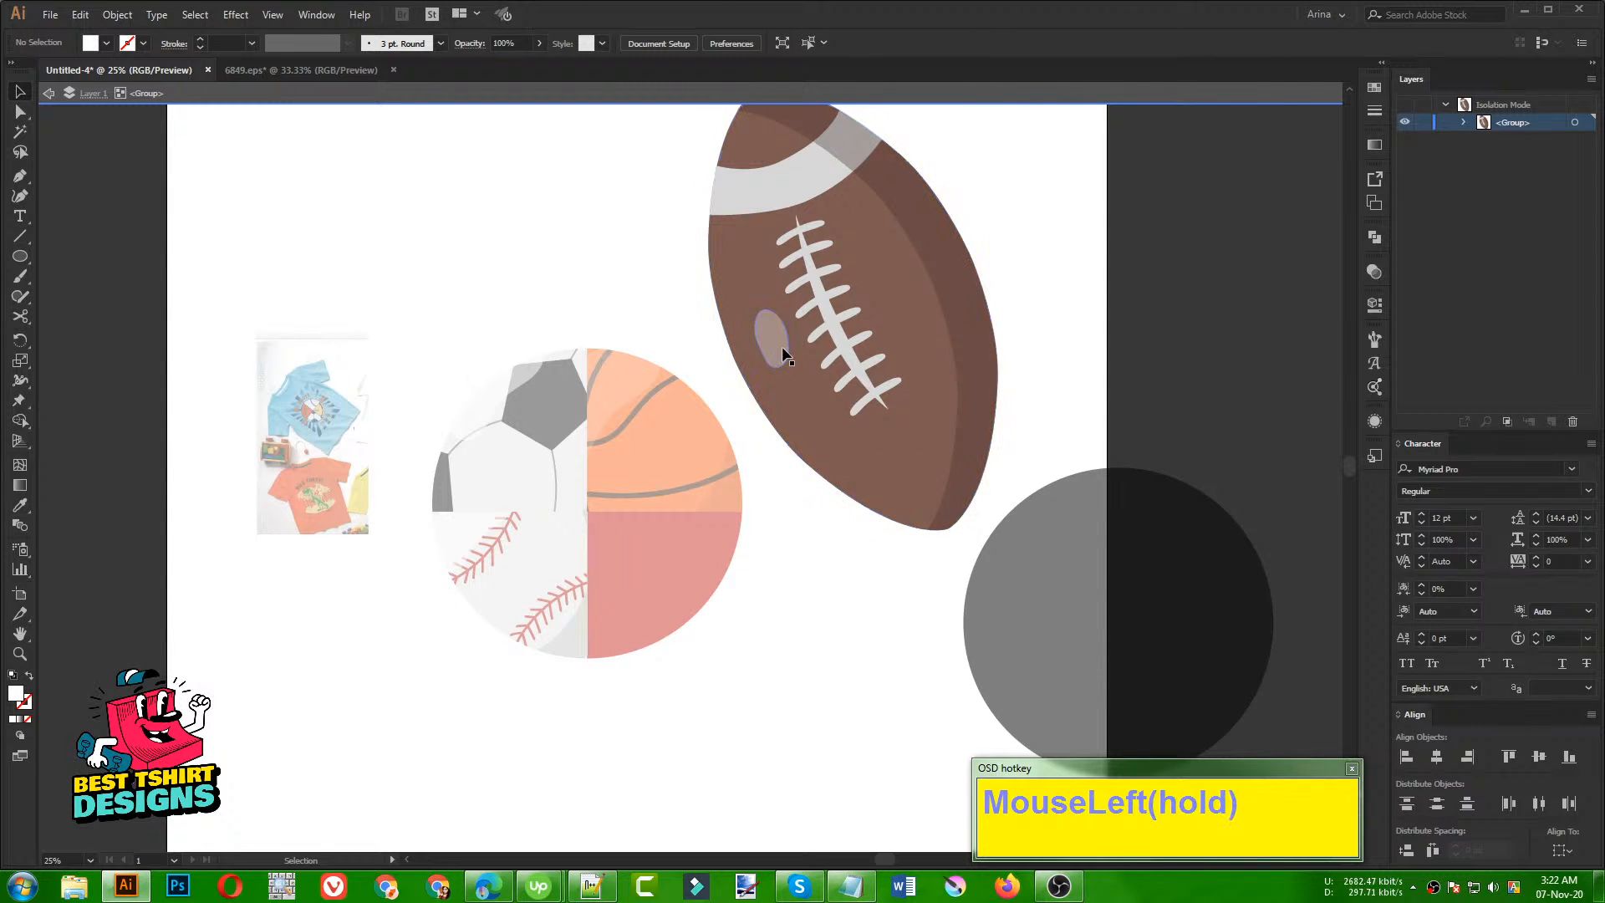
pyautogui.click(789, 548)
pyautogui.scroll(2, 825, 575)
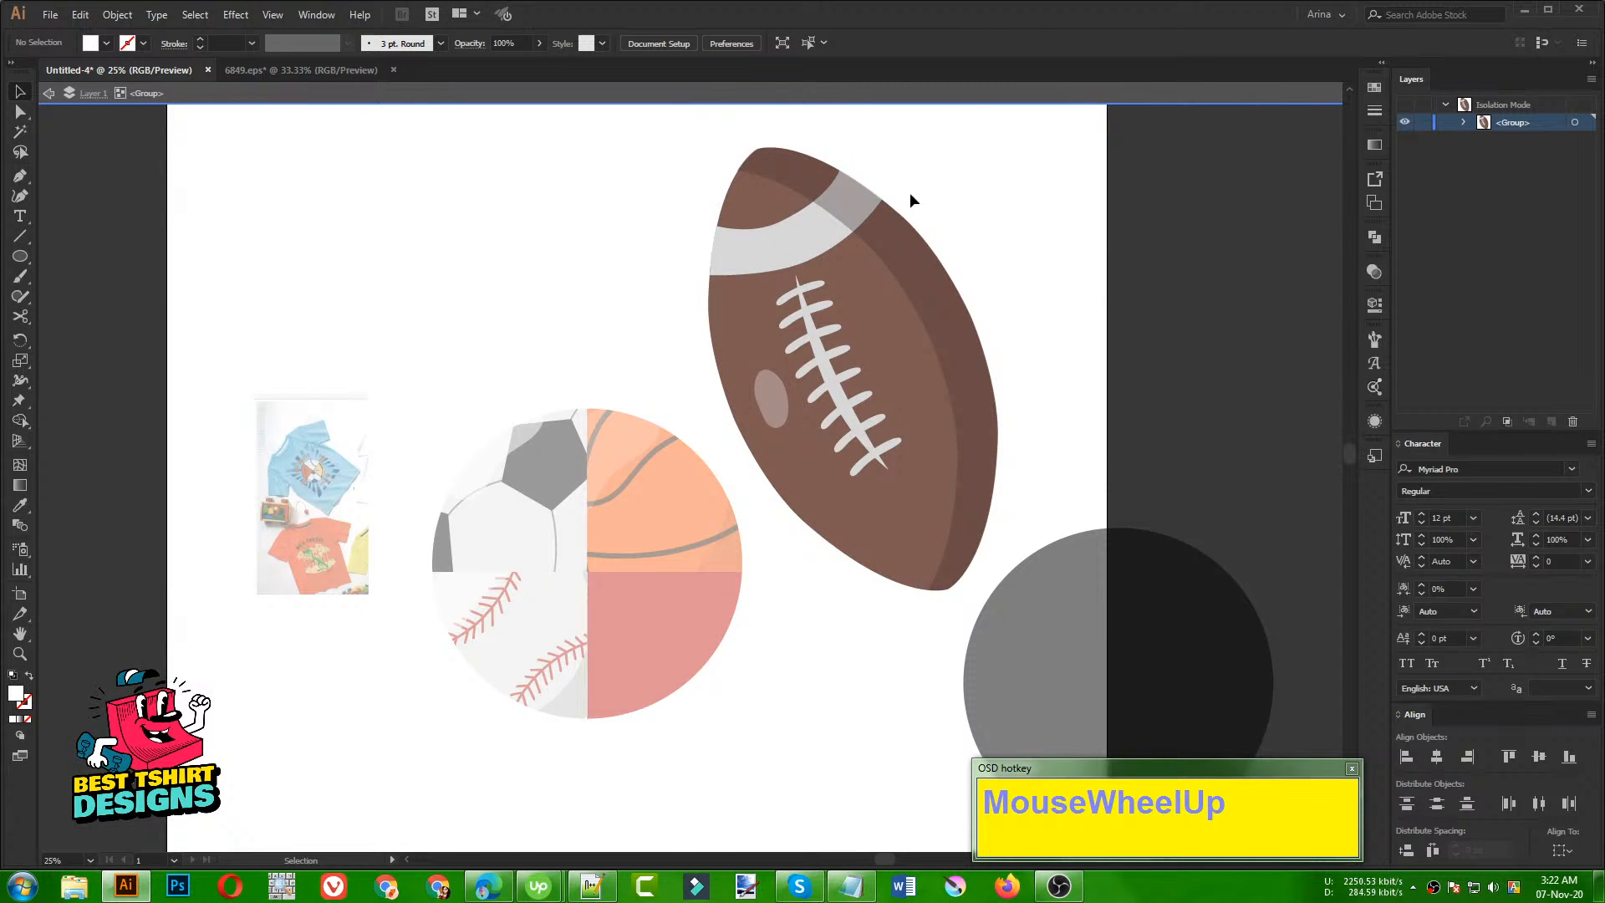
# Step: Draw a light grey circle to the football's upper left within the isolated group and scale it to about 954 px across
pyautogui.click(786, 251)
pyautogui.click(602, 222)
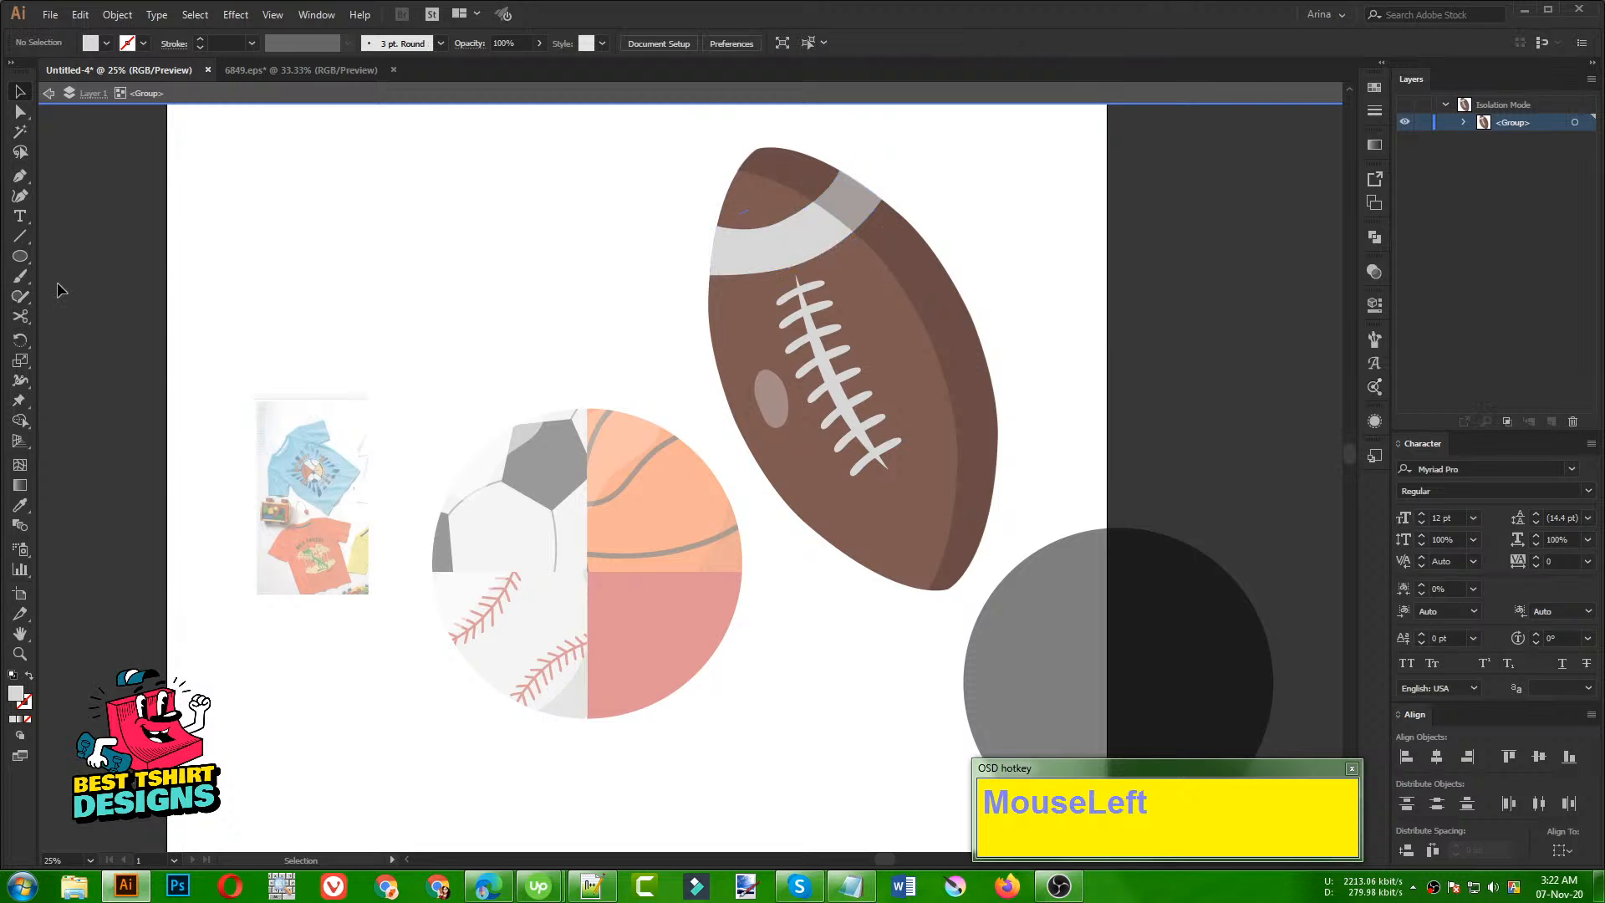
pyautogui.click(18, 264)
pyautogui.moveTo(298, 247); pyautogui.dragTo(643, 596)
pyautogui.press('v')
pyautogui.moveTo(473, 379); pyautogui.dragTo(392, 308)
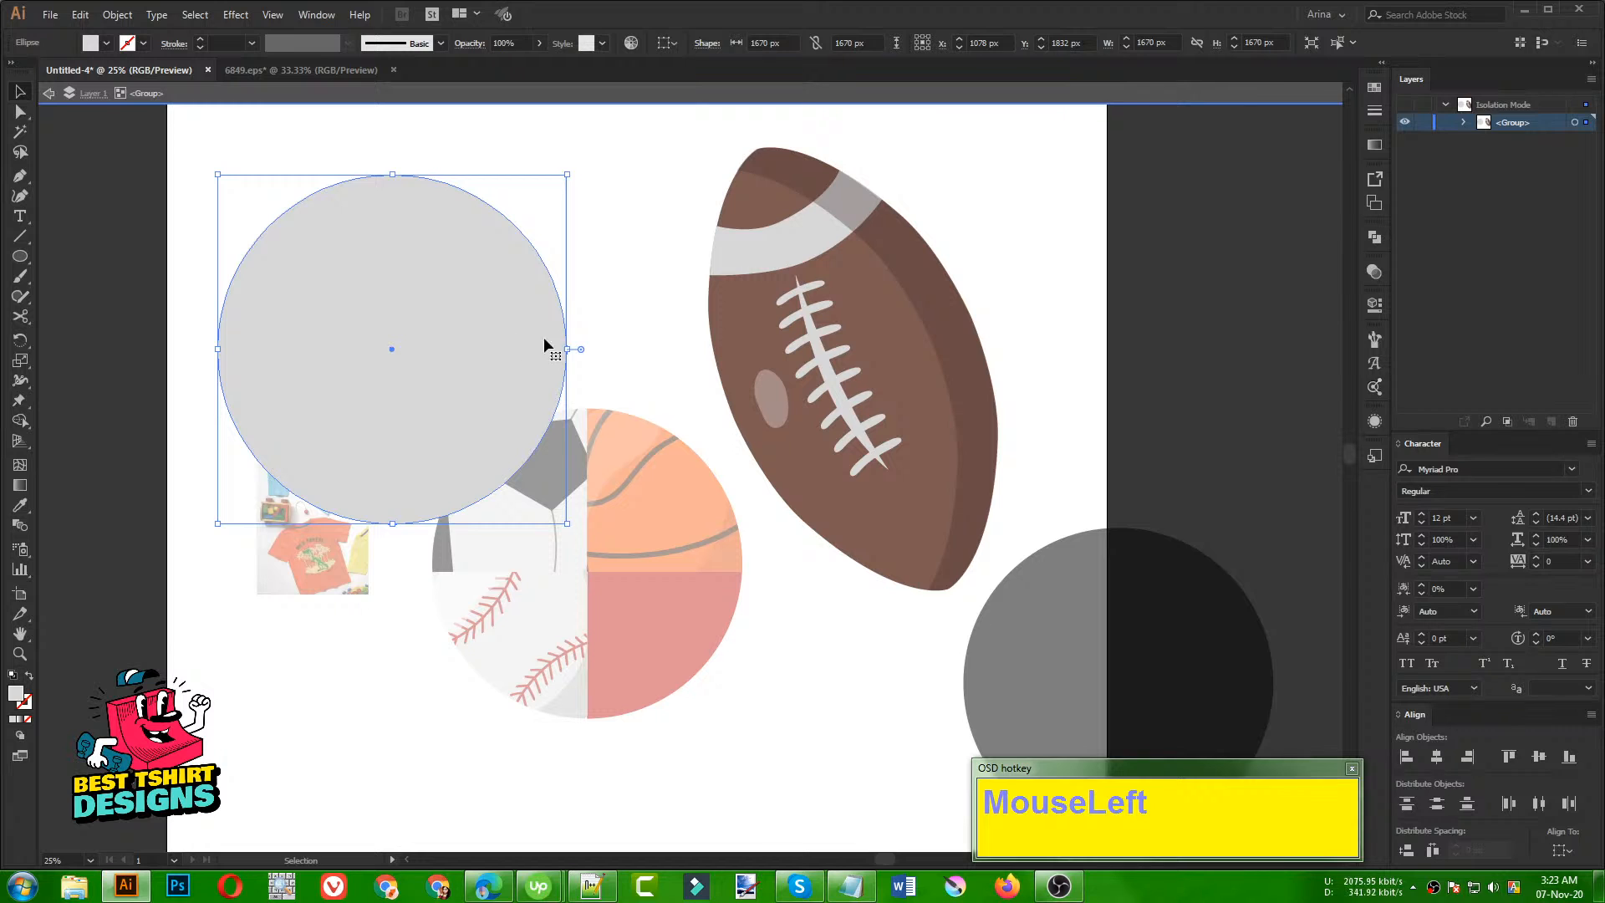
pyautogui.moveTo(565, 349); pyautogui.dragTo(493, 351)
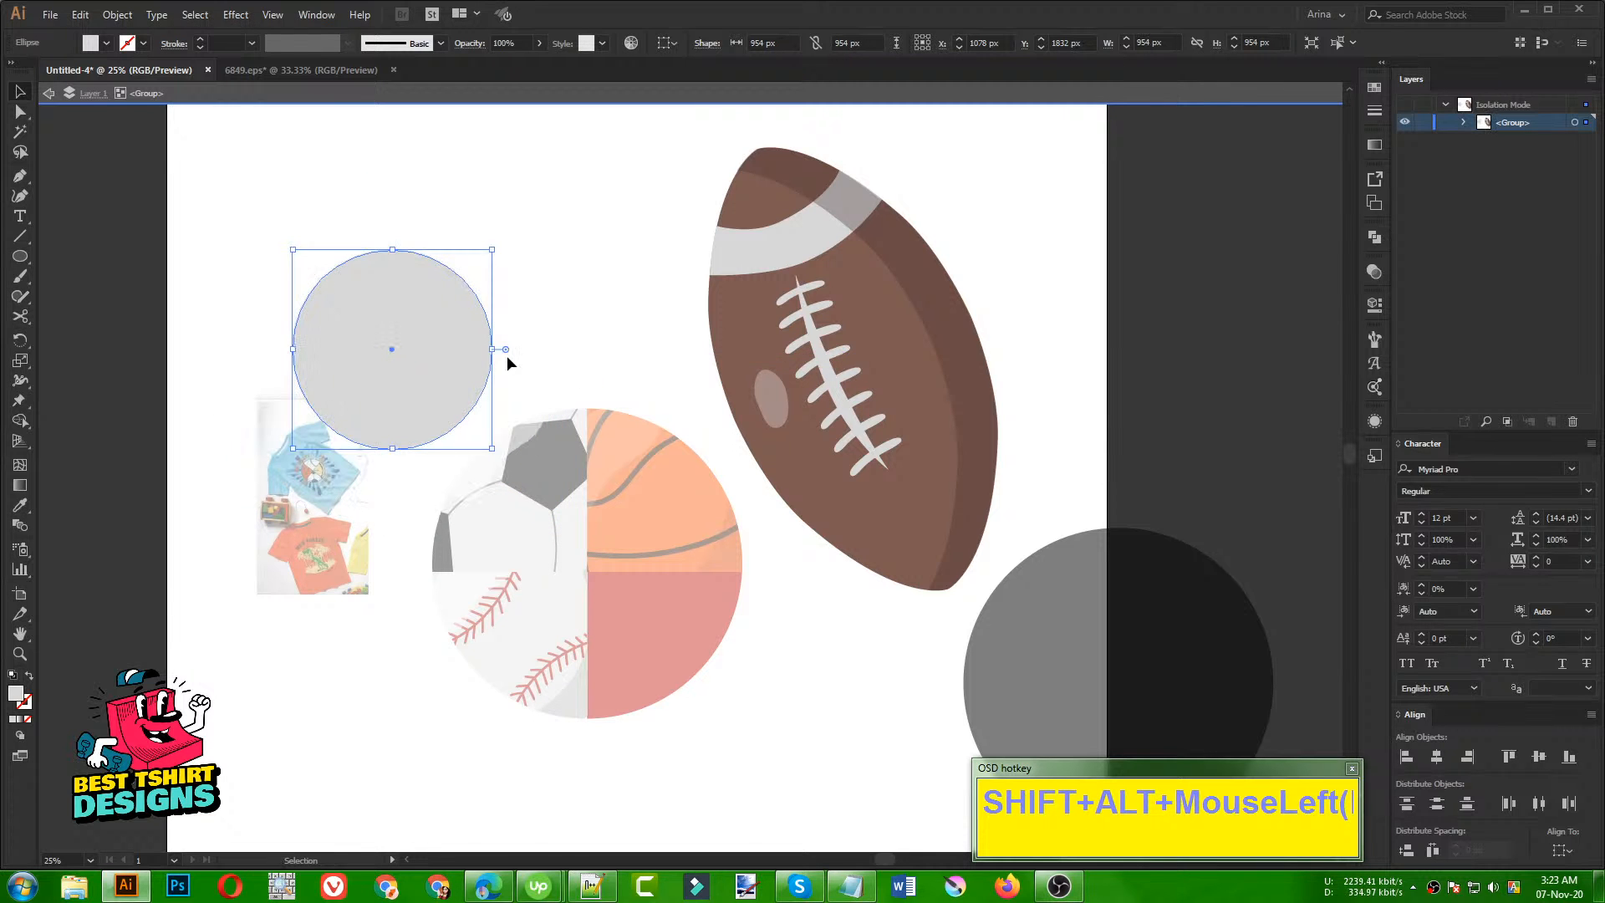
# Step: Offset the grey circle's path outward by 290 px with miter joins
pyautogui.click(116, 14)
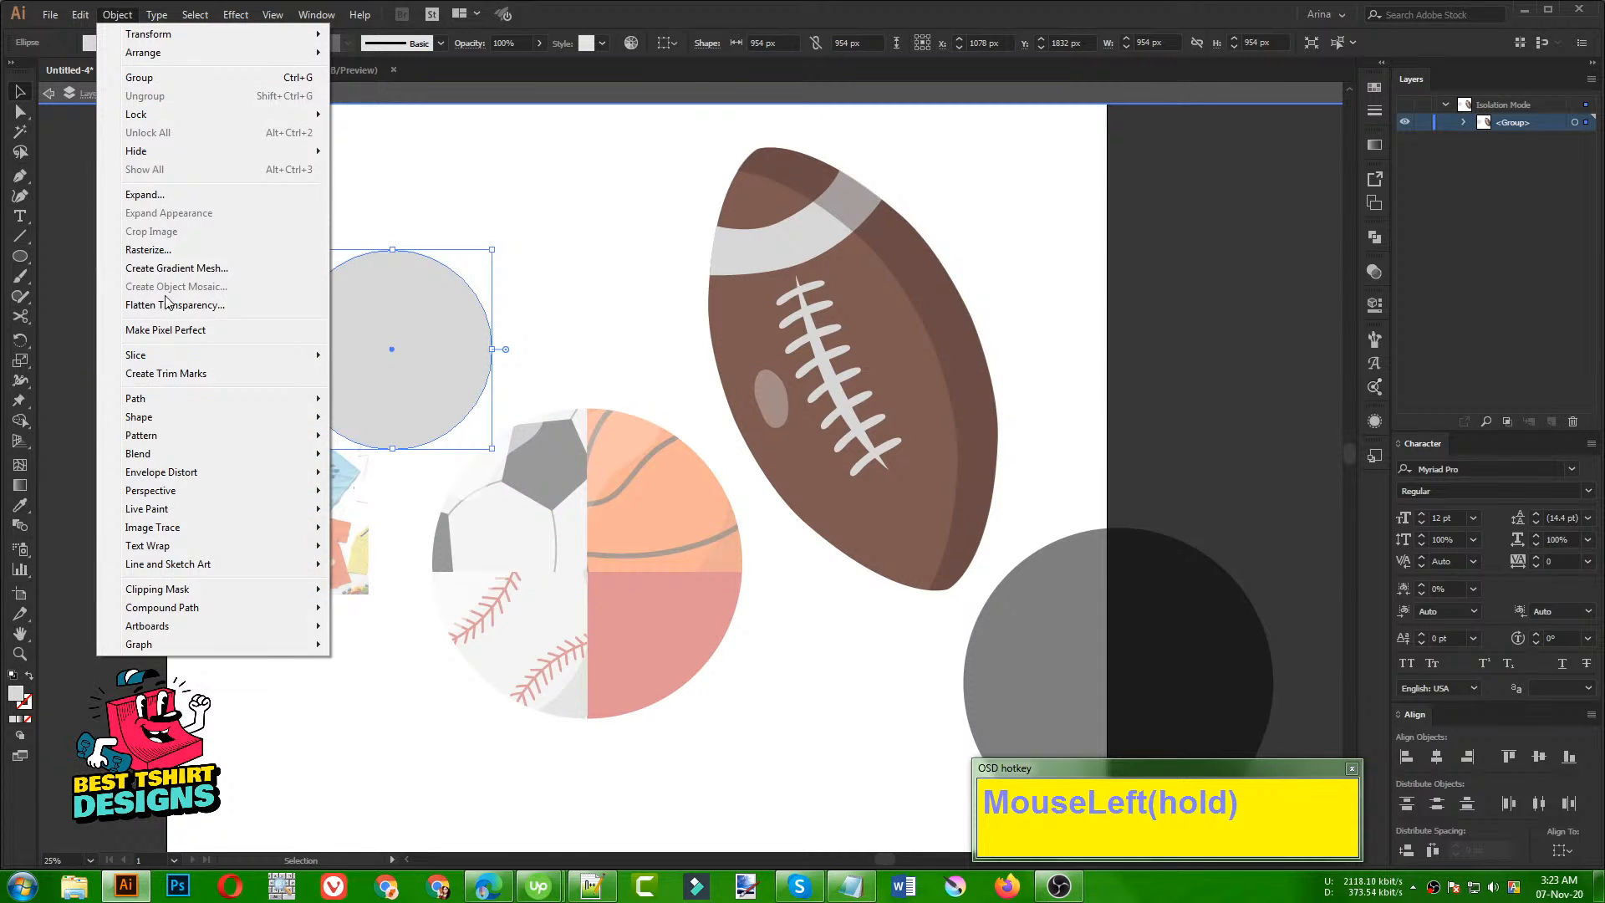
pyautogui.moveTo(186, 407)
pyautogui.click(422, 461)
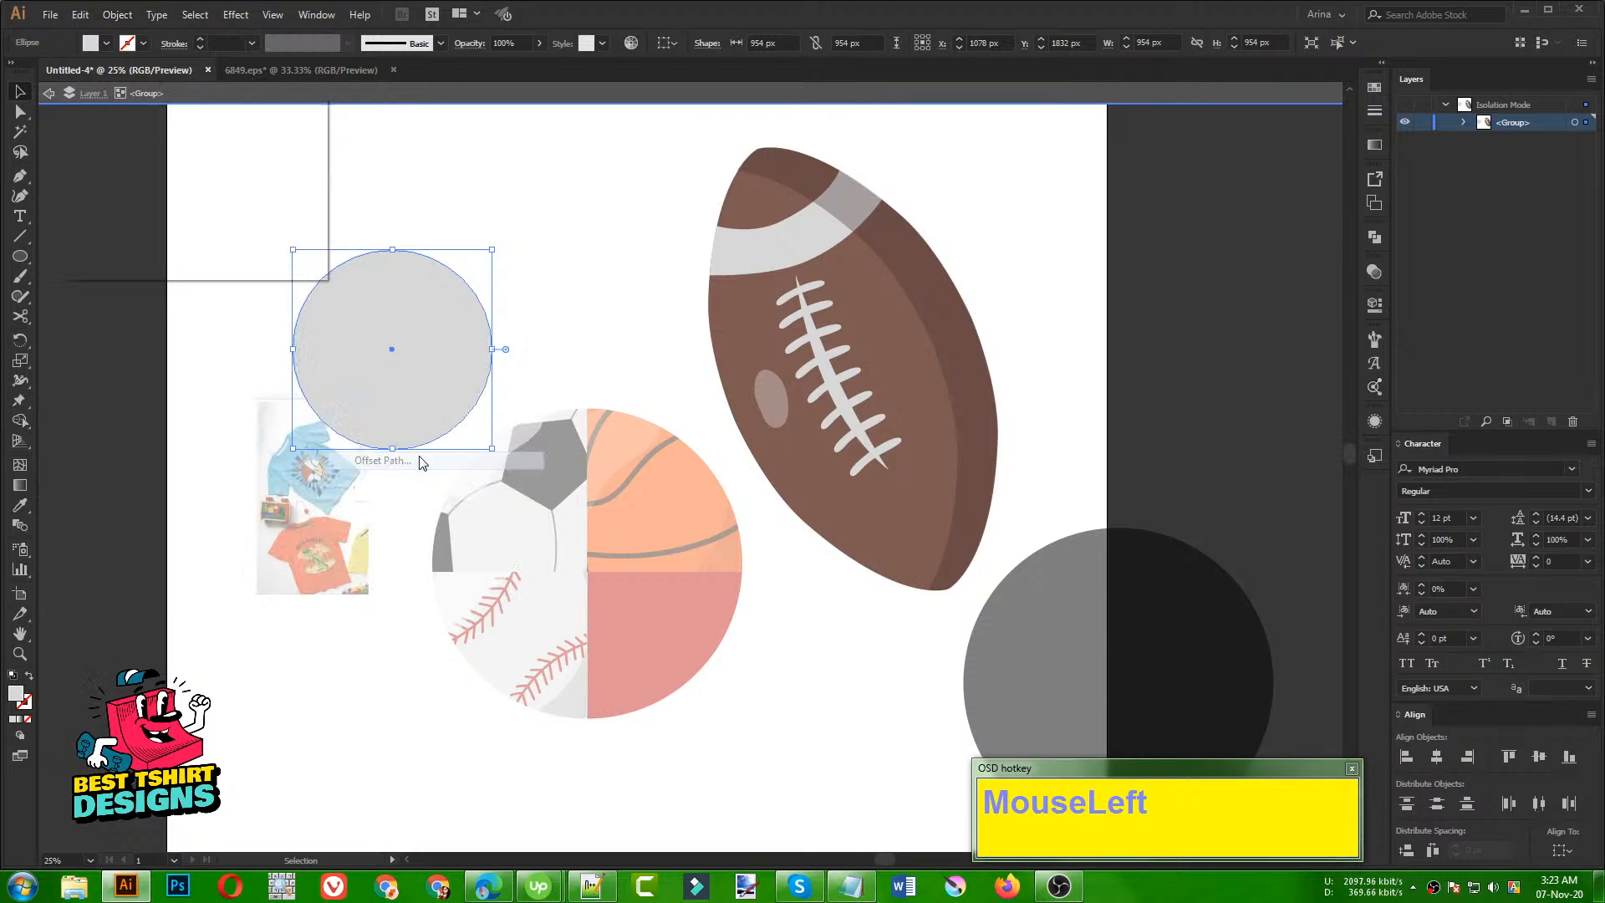
pyautogui.click(127, 235)
pyautogui.keyDown('shift'); pyautogui.scroll(13, 167, 154); pyautogui.keyUp('shift')
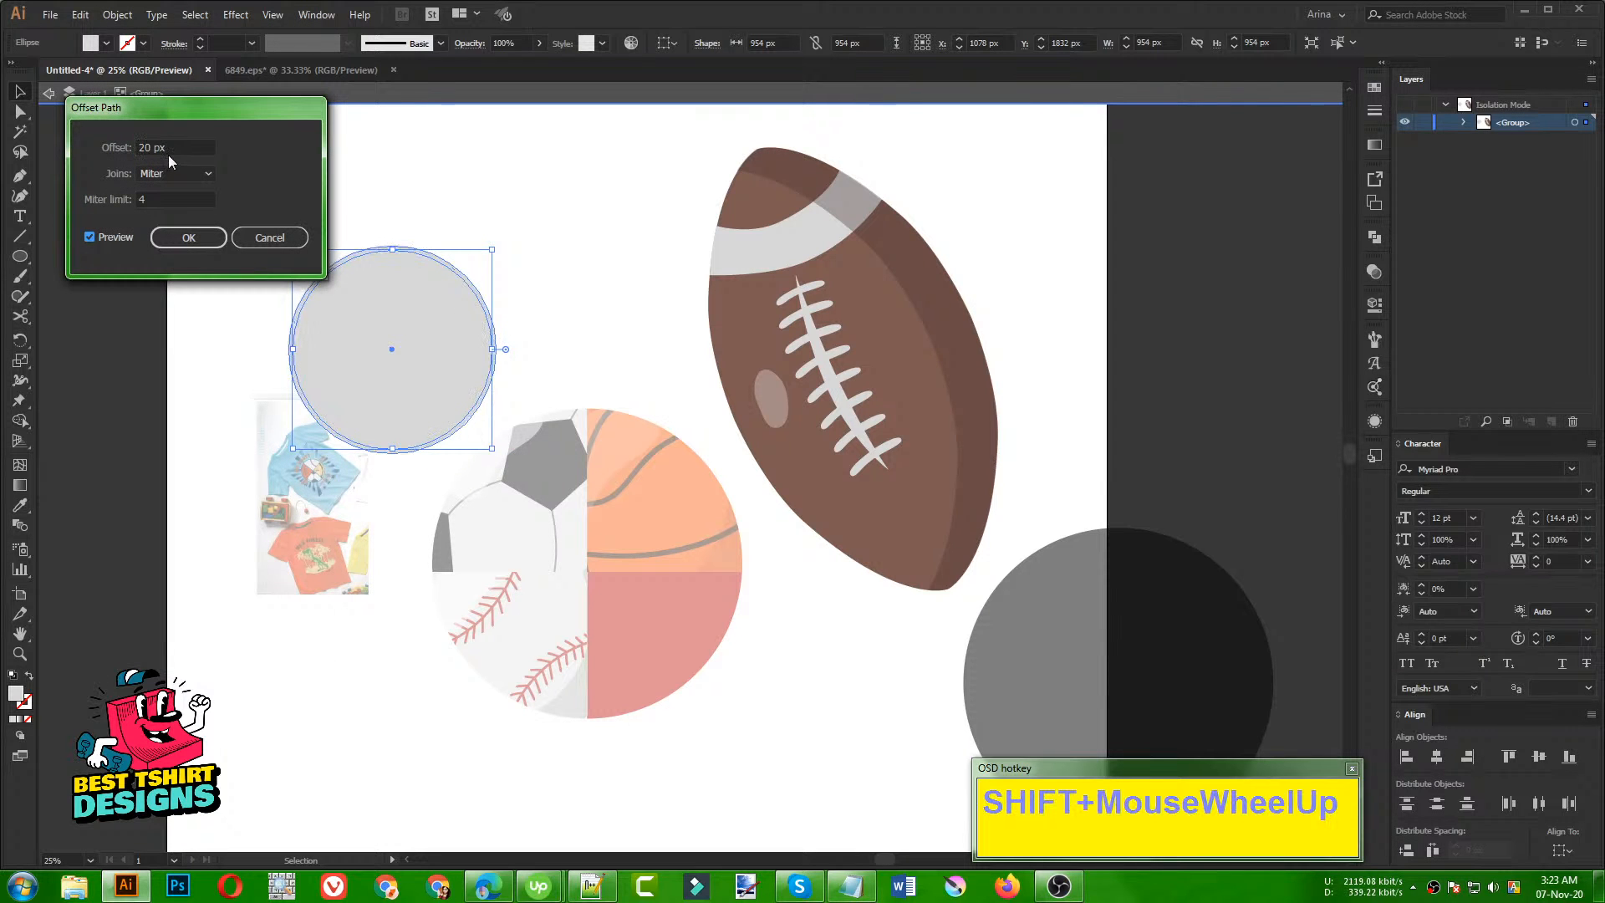
pyautogui.keyDown('shift'); pyautogui.scroll(8, 168, 150); pyautogui.keyUp('shift')
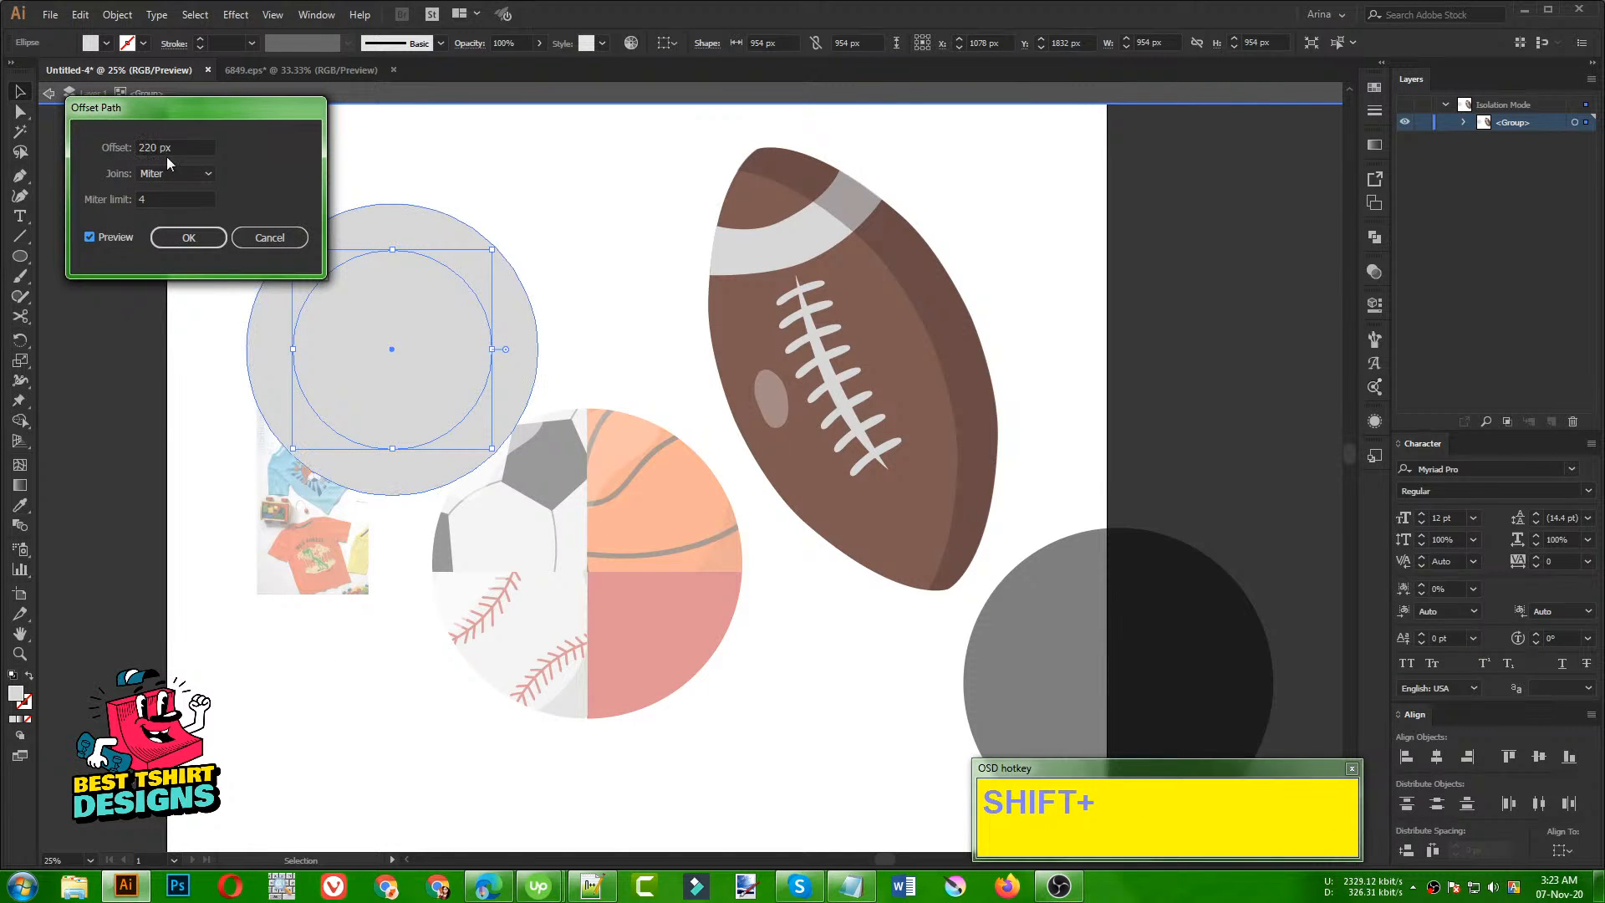
pyautogui.keyDown('shift'); pyautogui.scroll(7, 165, 154); pyautogui.keyUp('shift')
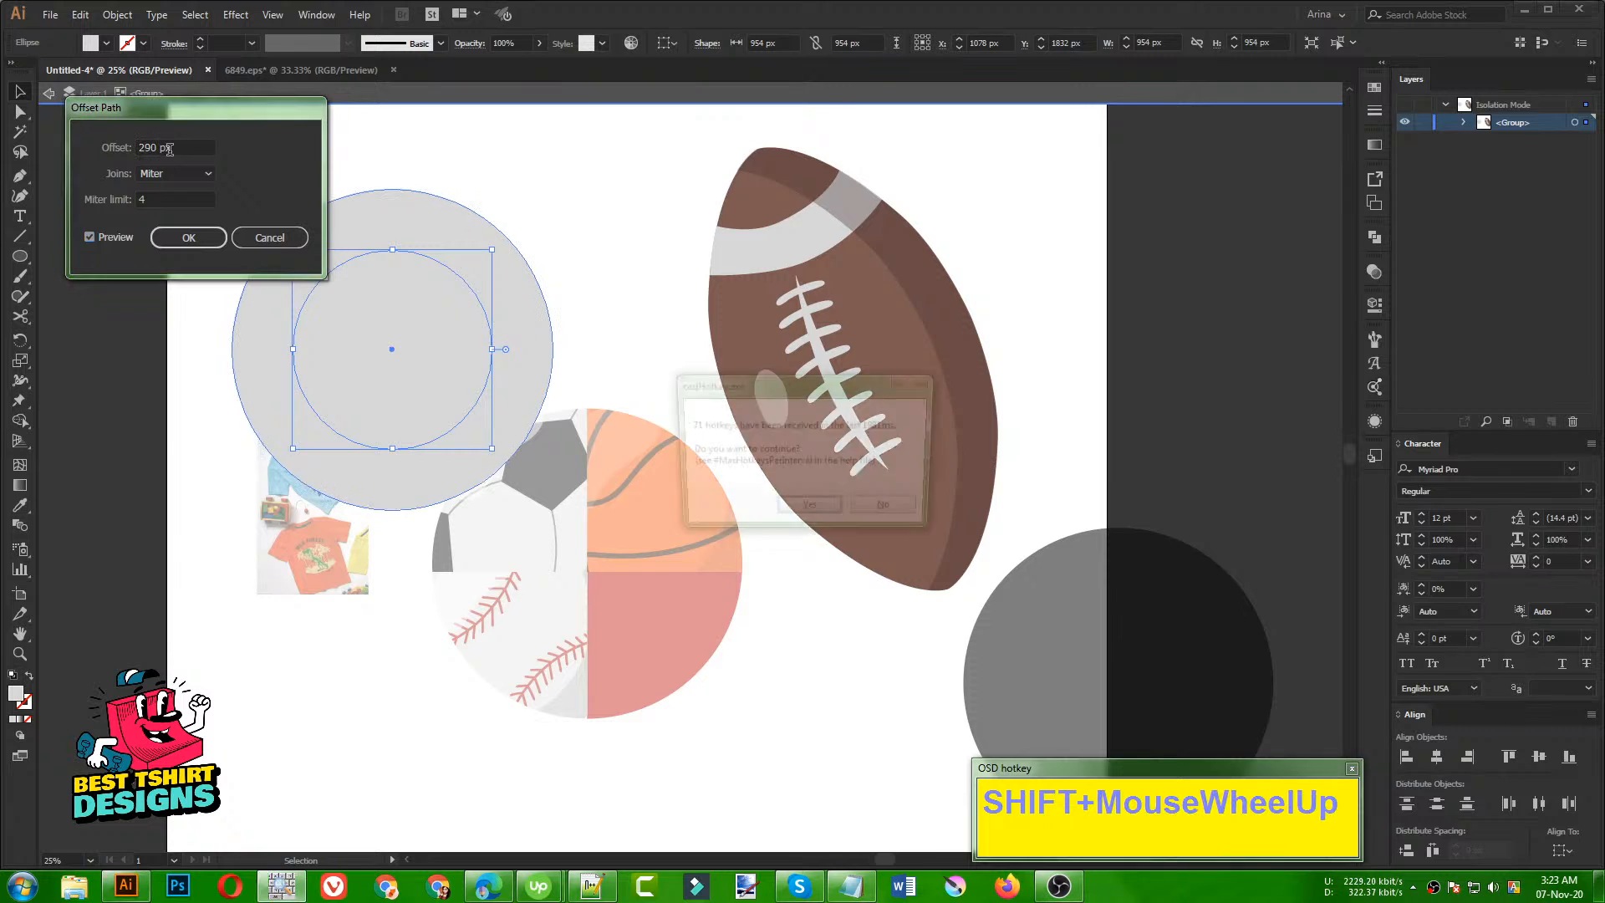
pyautogui.click(809, 510)
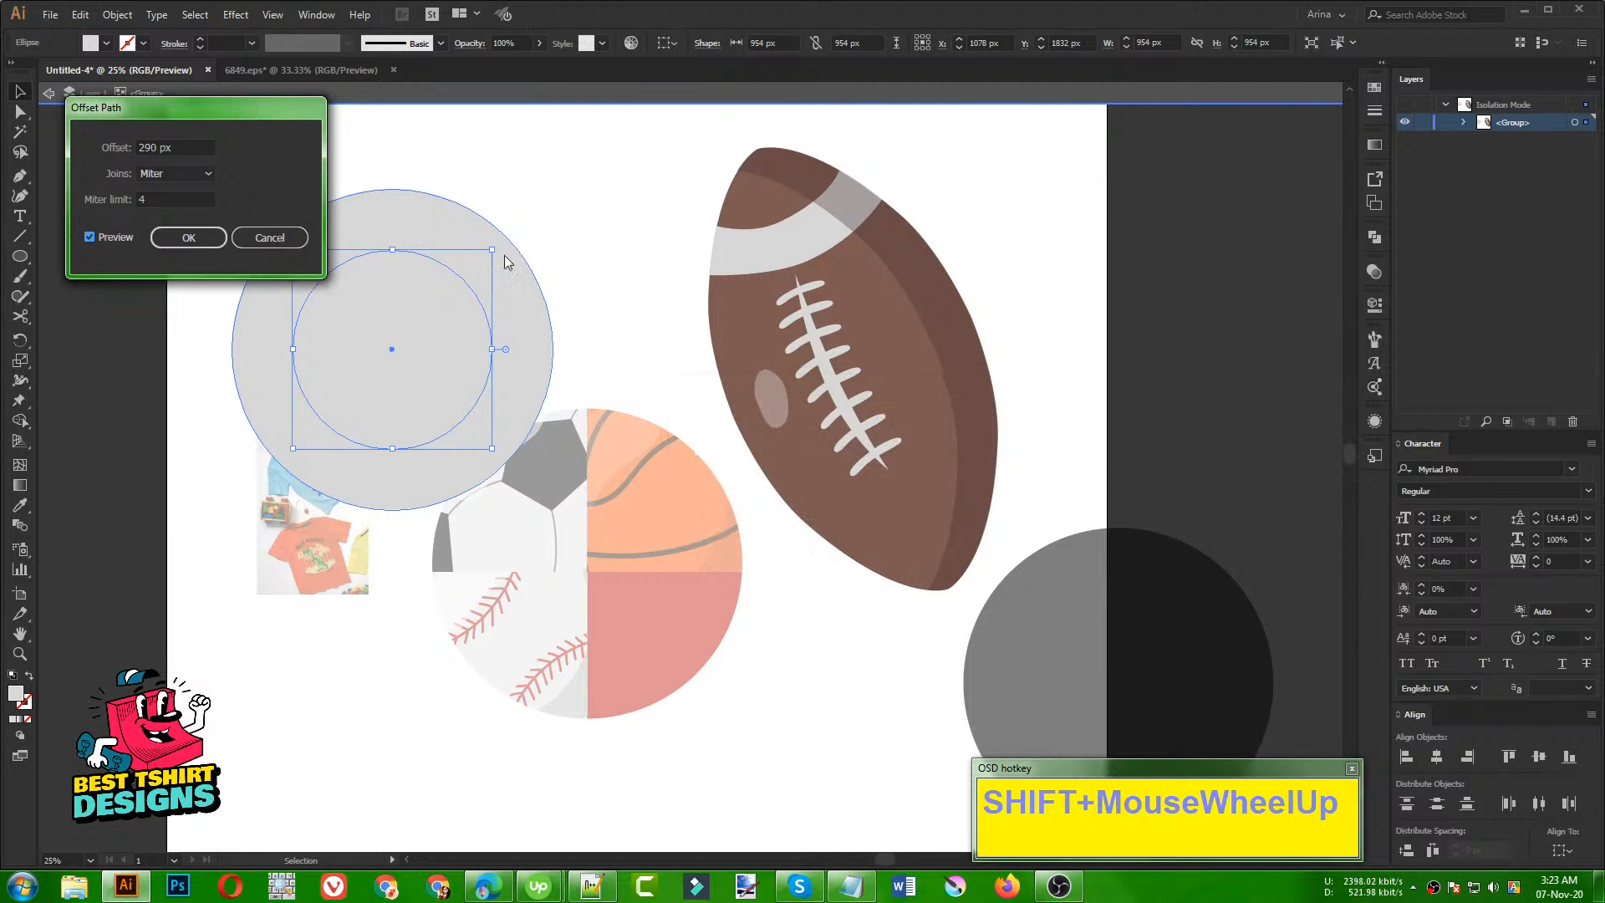
pyautogui.click(209, 238)
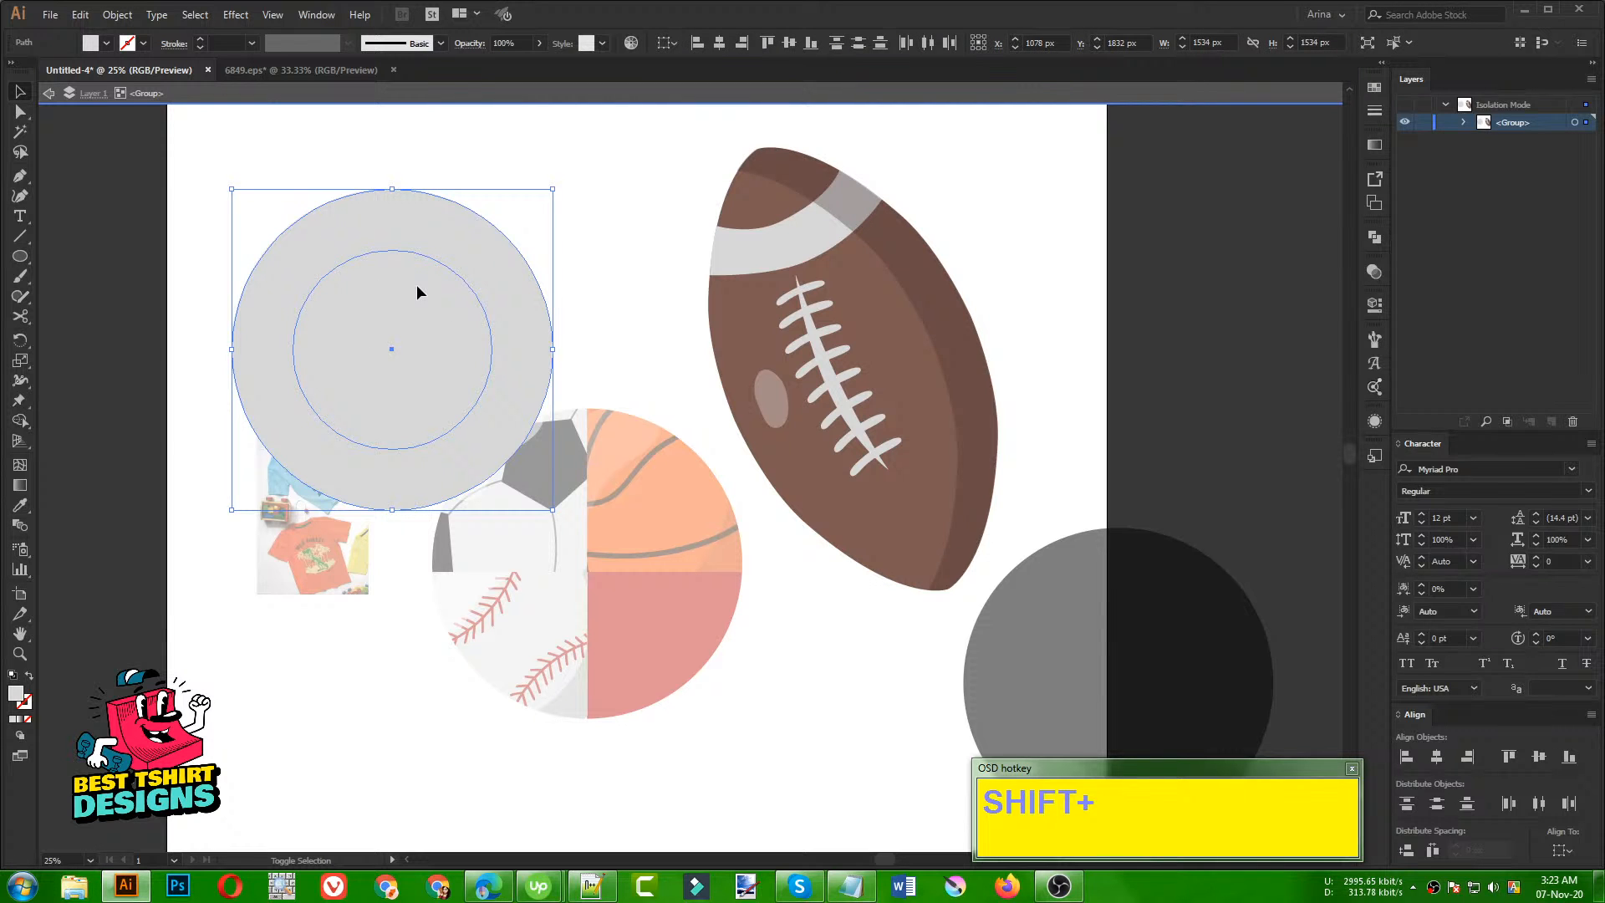
# Step: Subtract the inner circle from the outer one with the Shape Builder tool to form a ring
pyautogui.hotkey('shift', 'm')
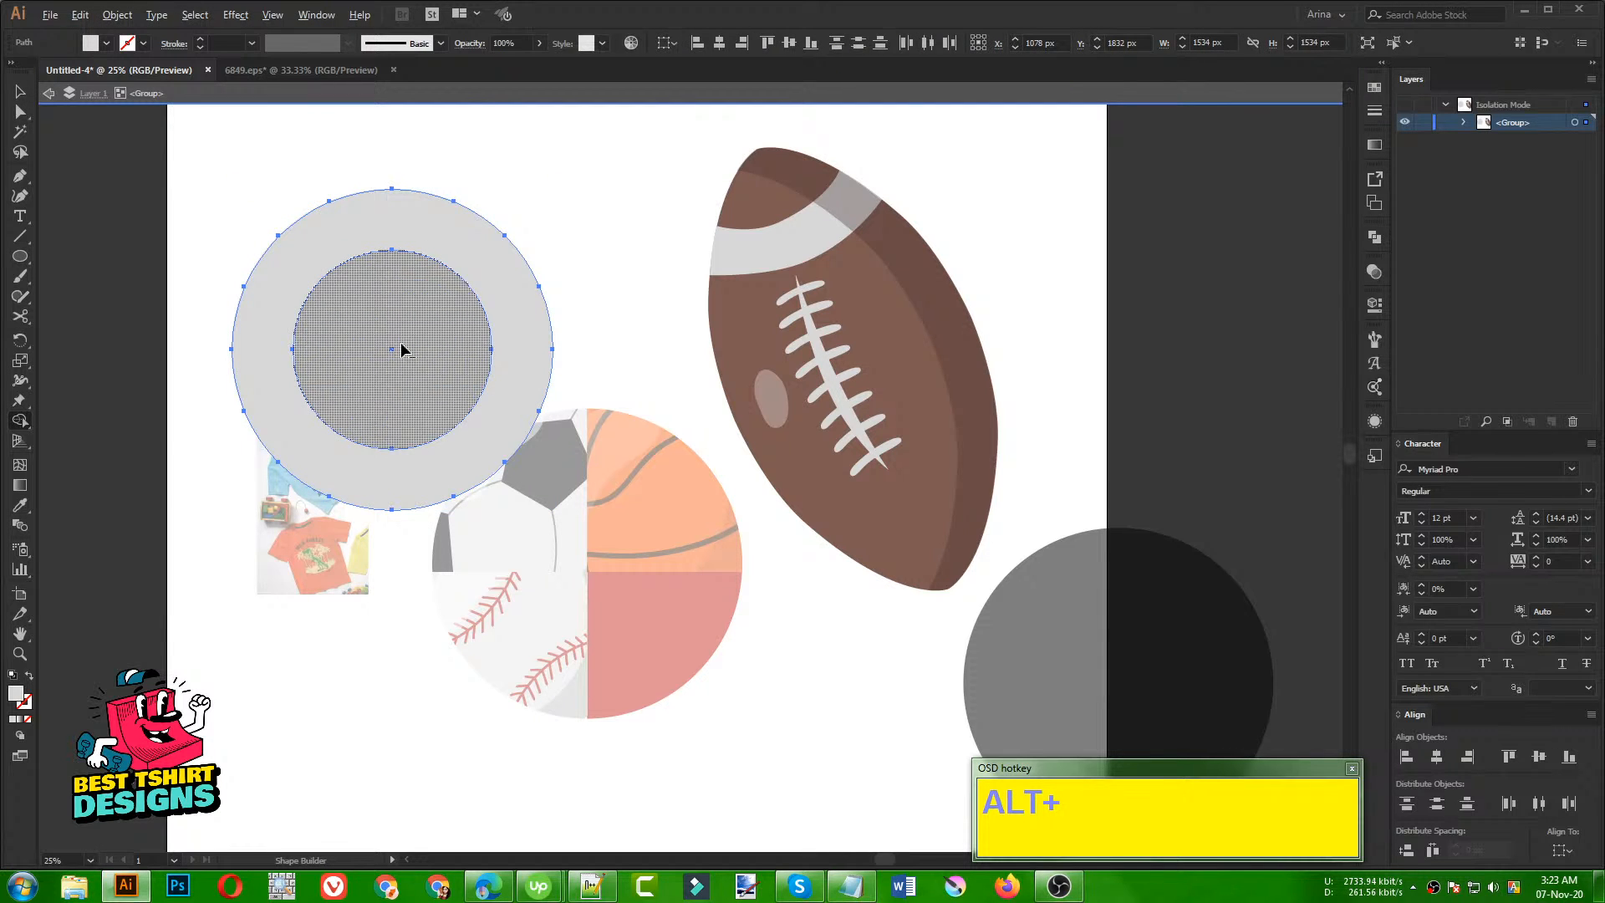
pyautogui.keyDown('alt'); pyautogui.click(406, 382); pyautogui.keyUp('alt')
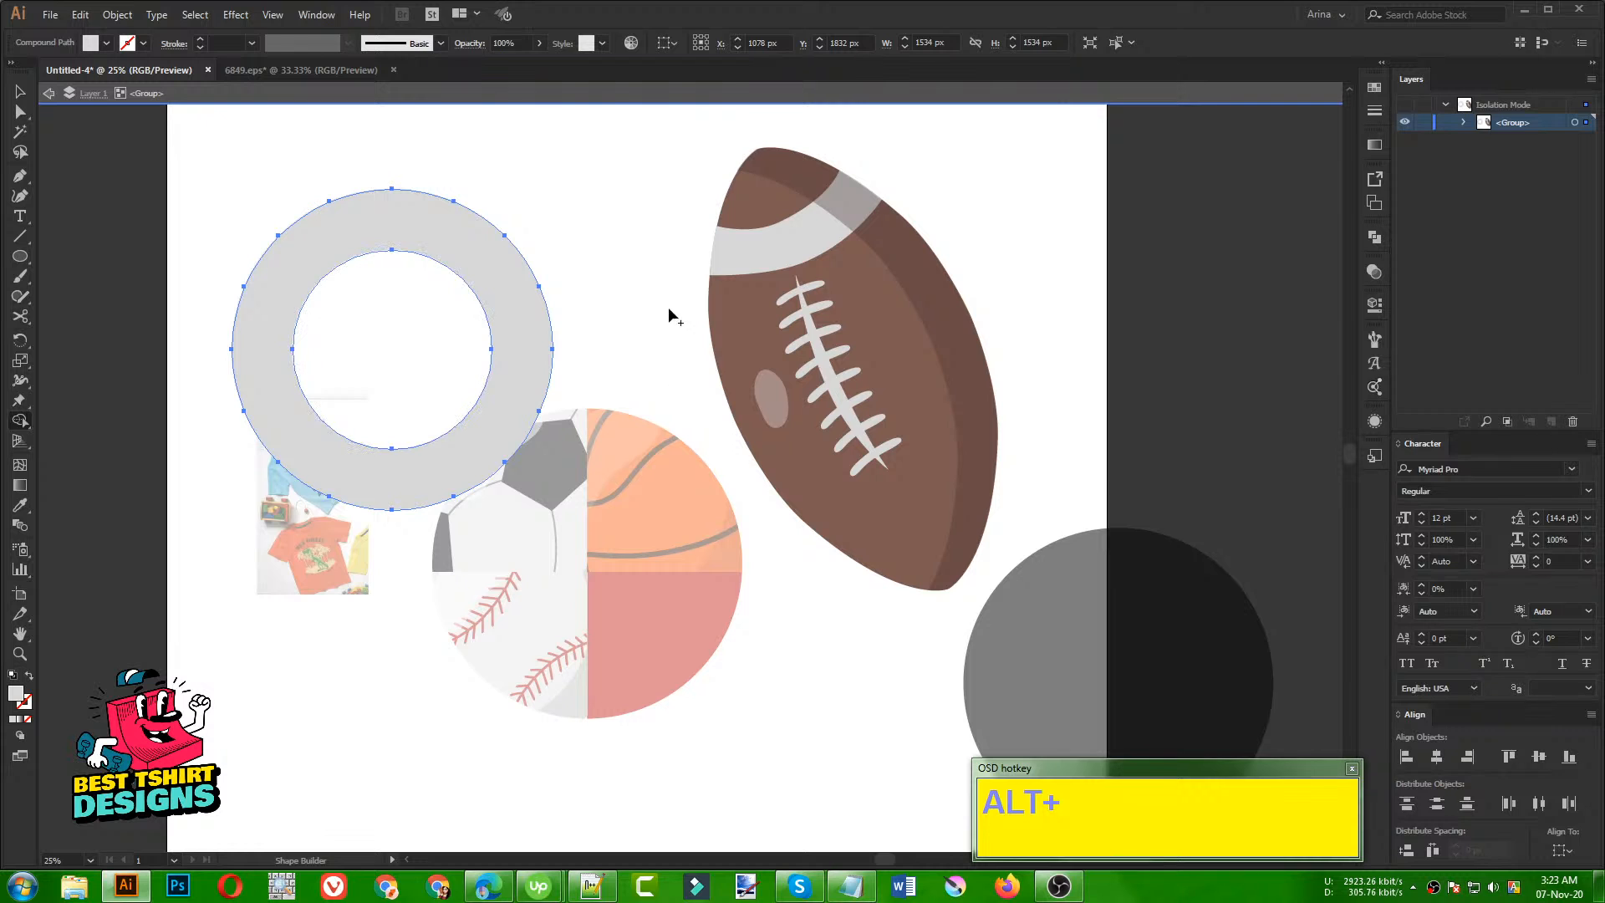
pyautogui.press('v')
pyautogui.click(622, 294)
# Step: Place the grey ring over the football and enlarge it to about 2325 px wide, with its band crossing the ball's lower end
pyautogui.moveTo(528, 308); pyautogui.dragTo(958, 311)
pyautogui.scroll(-1, 493, 345)
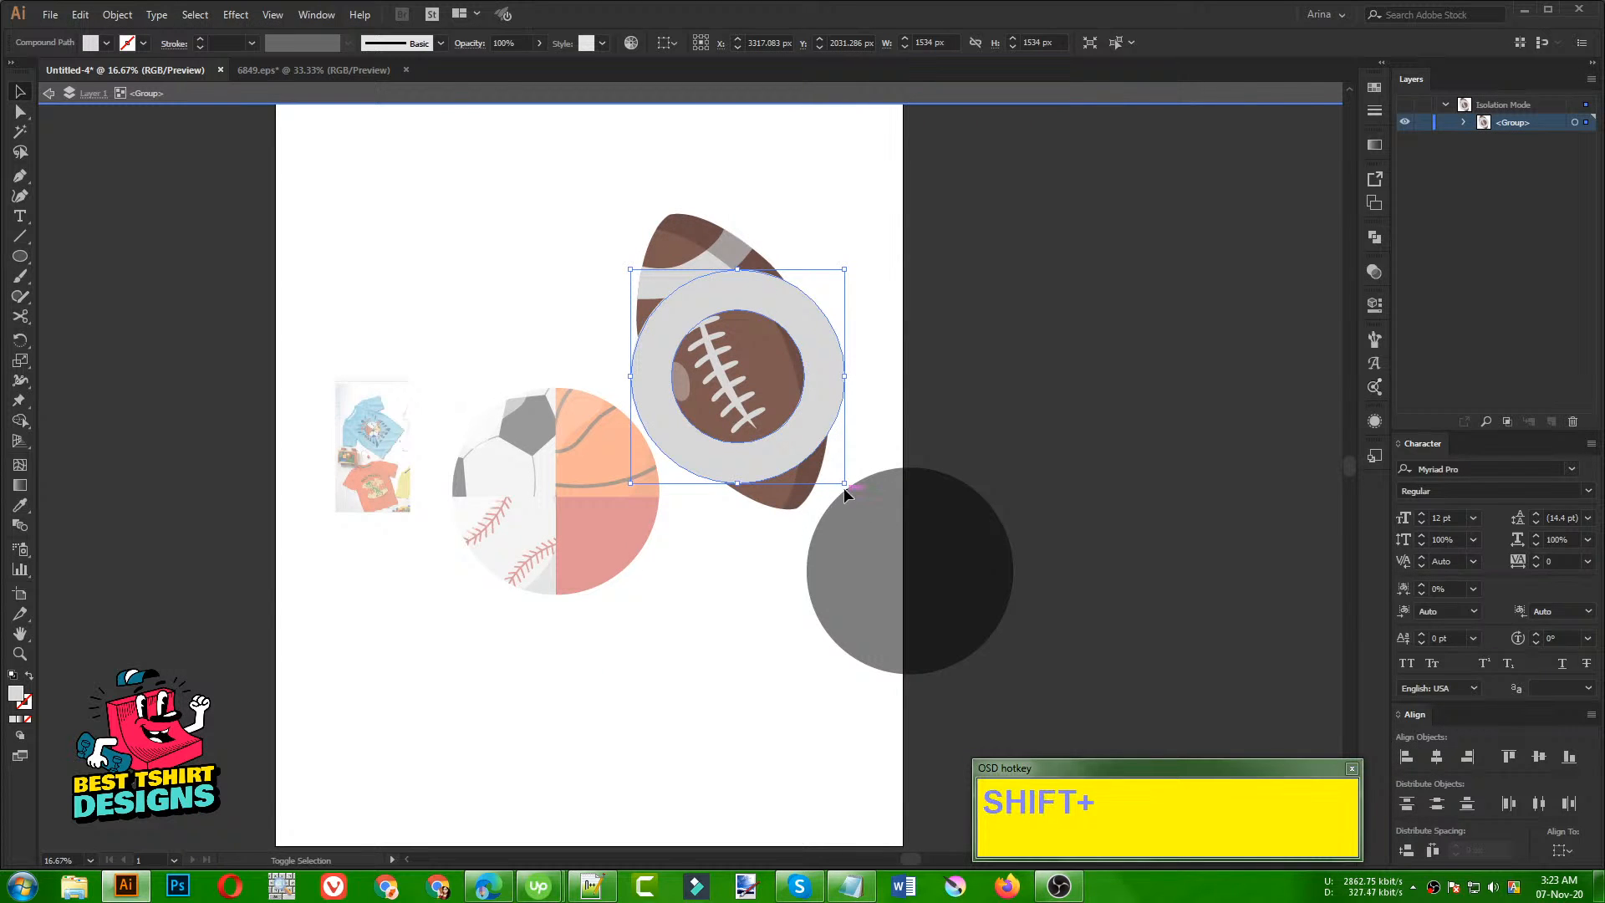
pyautogui.moveTo(846, 487); pyautogui.dragTo(793, 434)
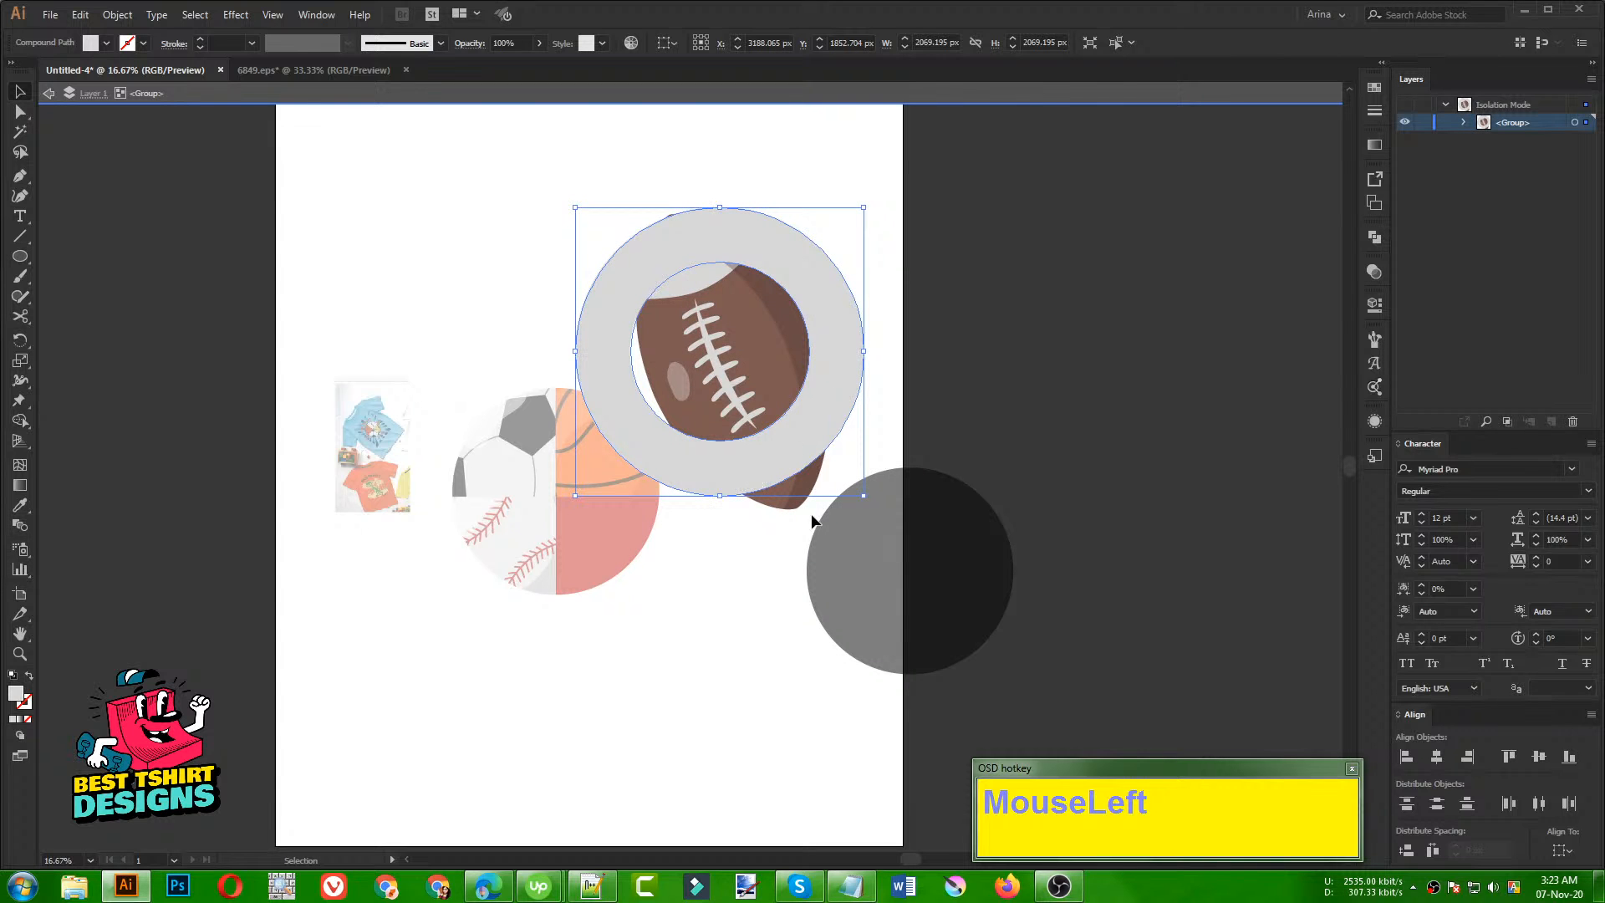
pyautogui.moveTo(863, 496); pyautogui.dragTo(899, 530)
pyautogui.moveTo(821, 473); pyautogui.dragTo(796, 446)
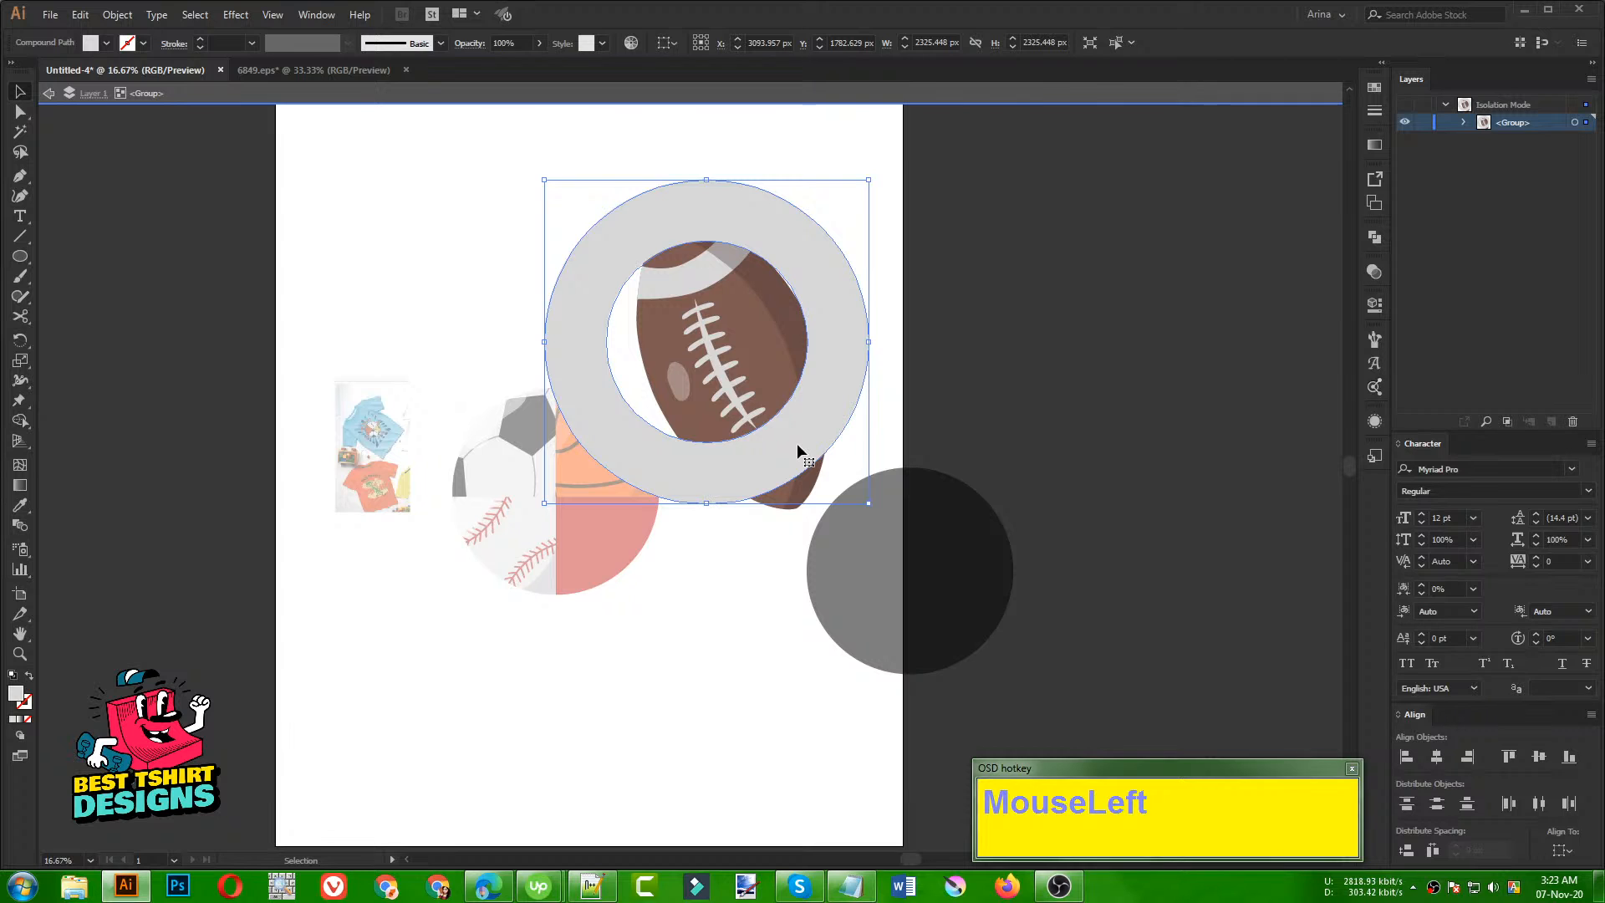
pyautogui.keyDown('alt'); pyautogui.scroll(1, 781, 449); pyautogui.keyUp('alt')
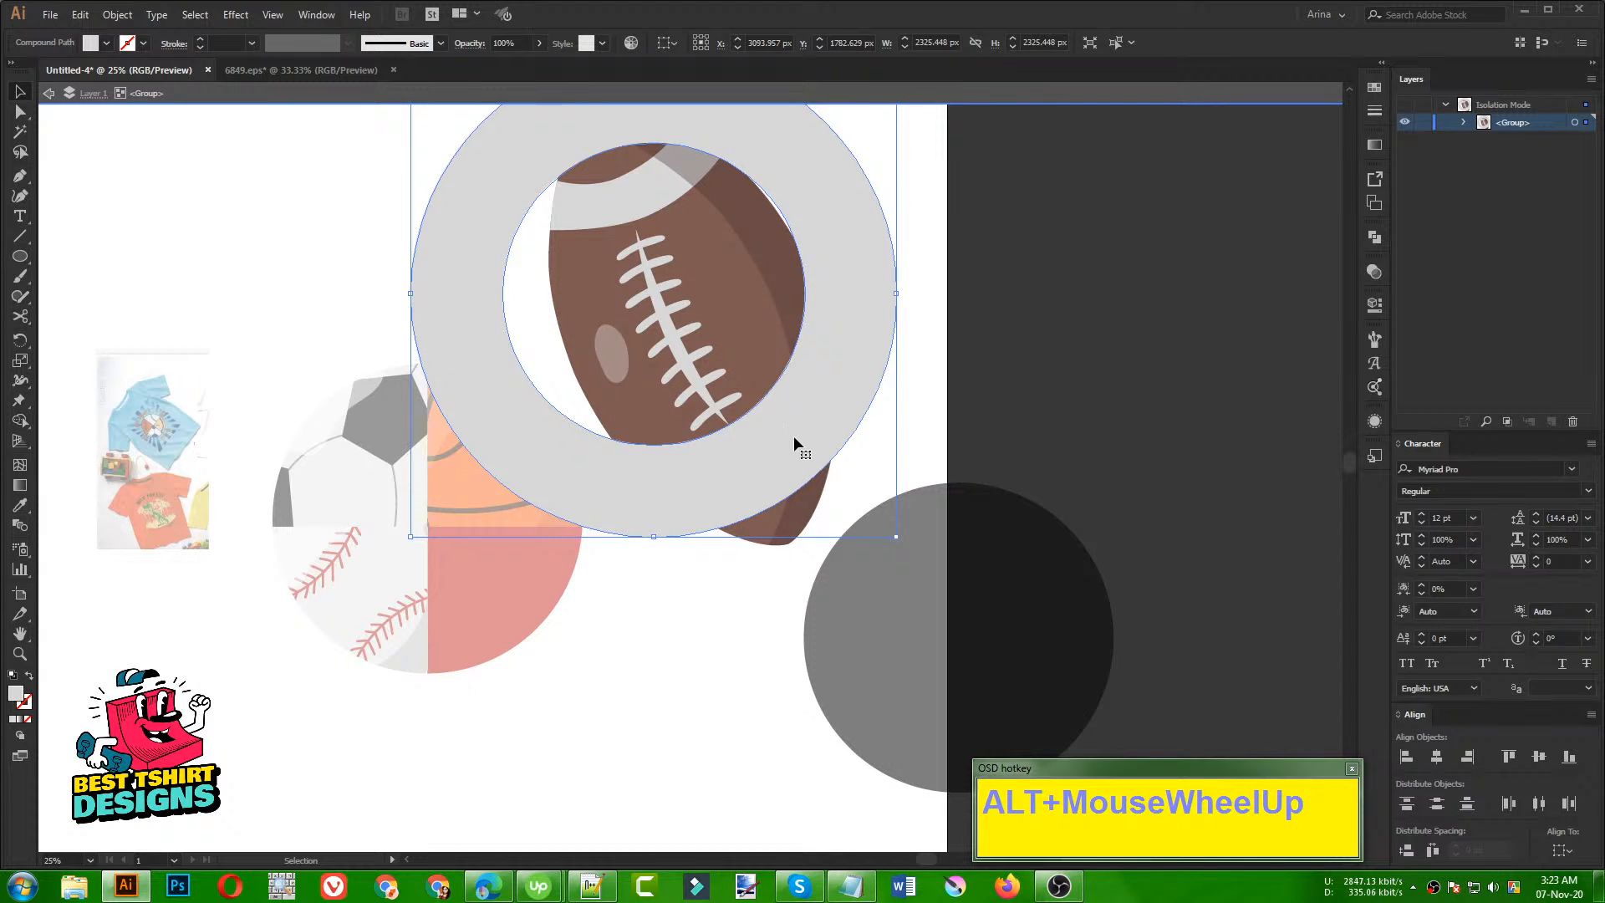
pyautogui.scroll(1, 781, 468)
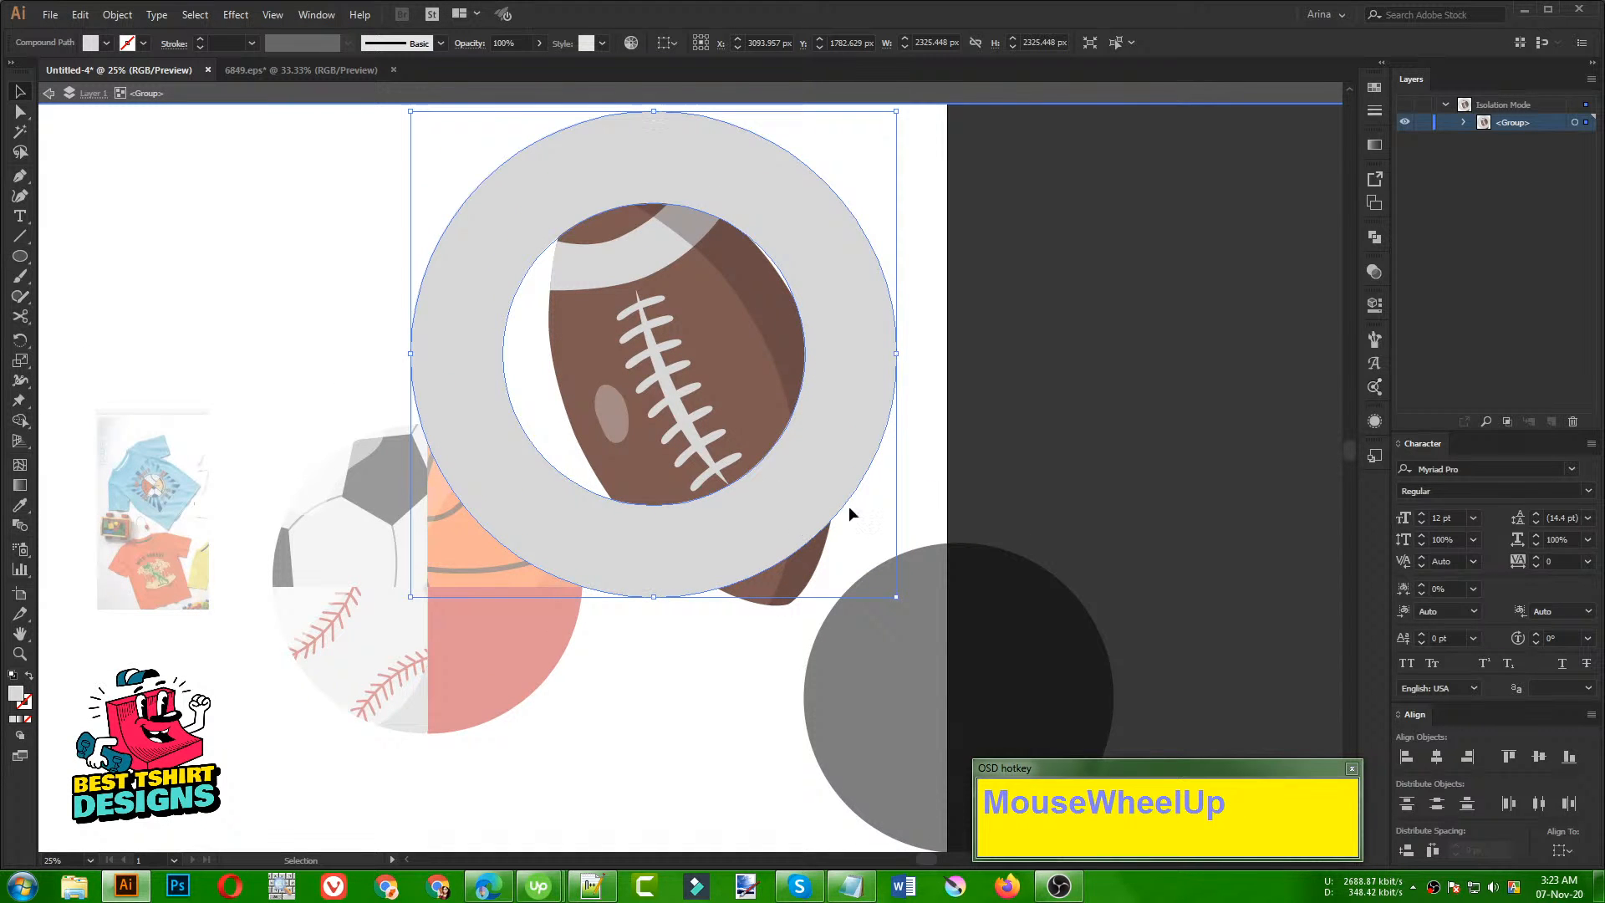
pyautogui.click(875, 365)
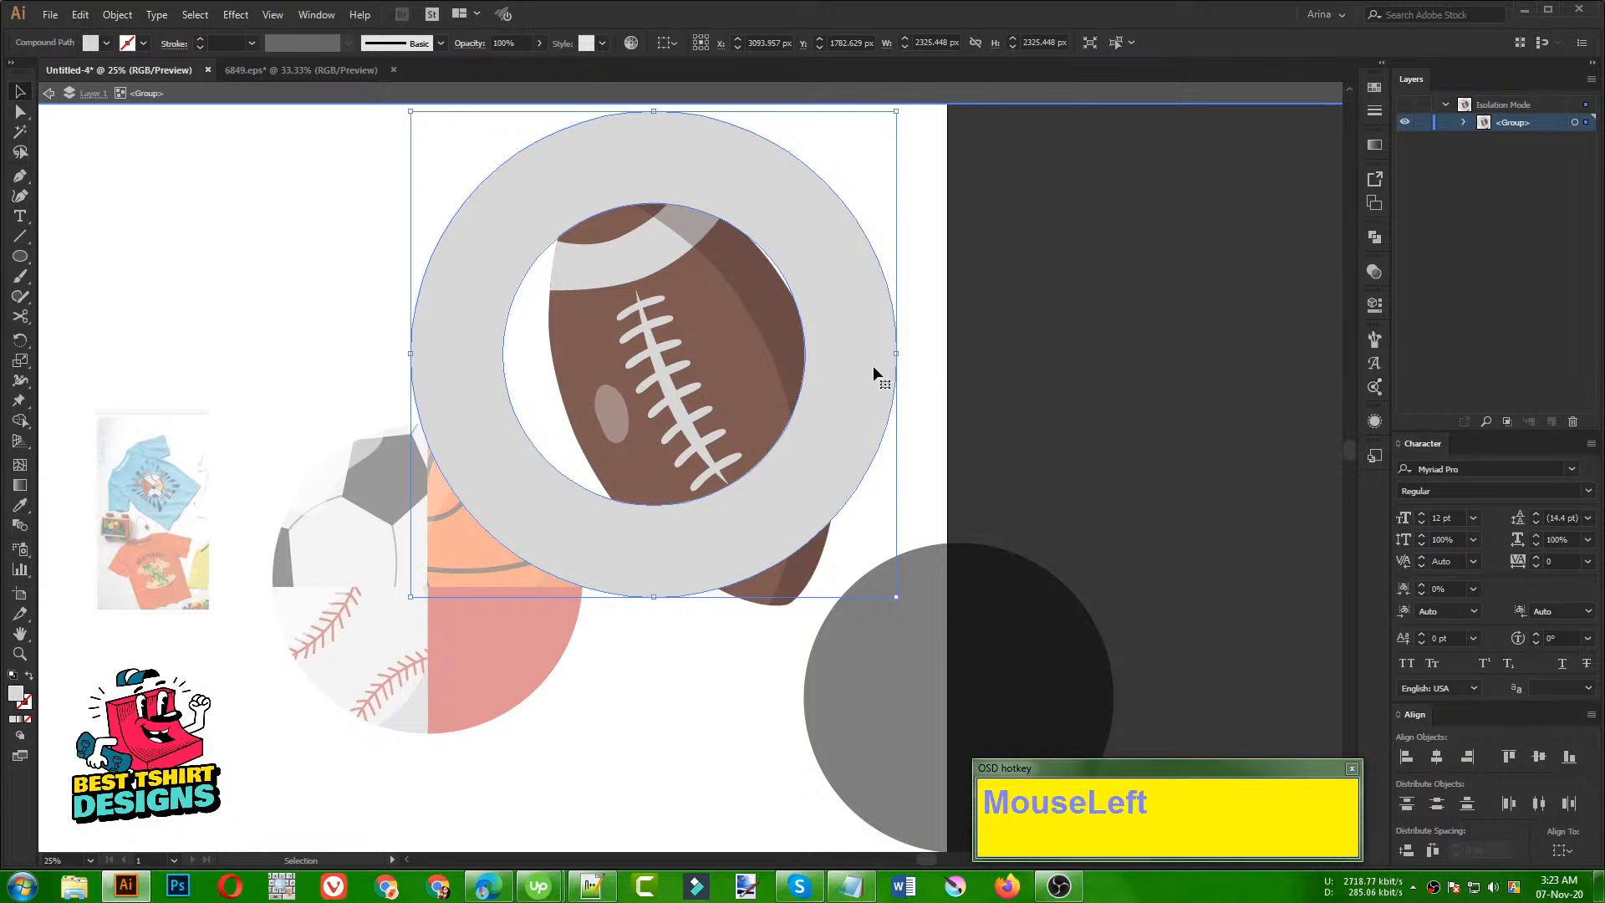
pyautogui.moveTo(902, 352); pyautogui.dragTo(842, 382)
# Step: Offset the ring's path by -90 px with miter joins to create a narrower ring
pyautogui.click(117, 14)
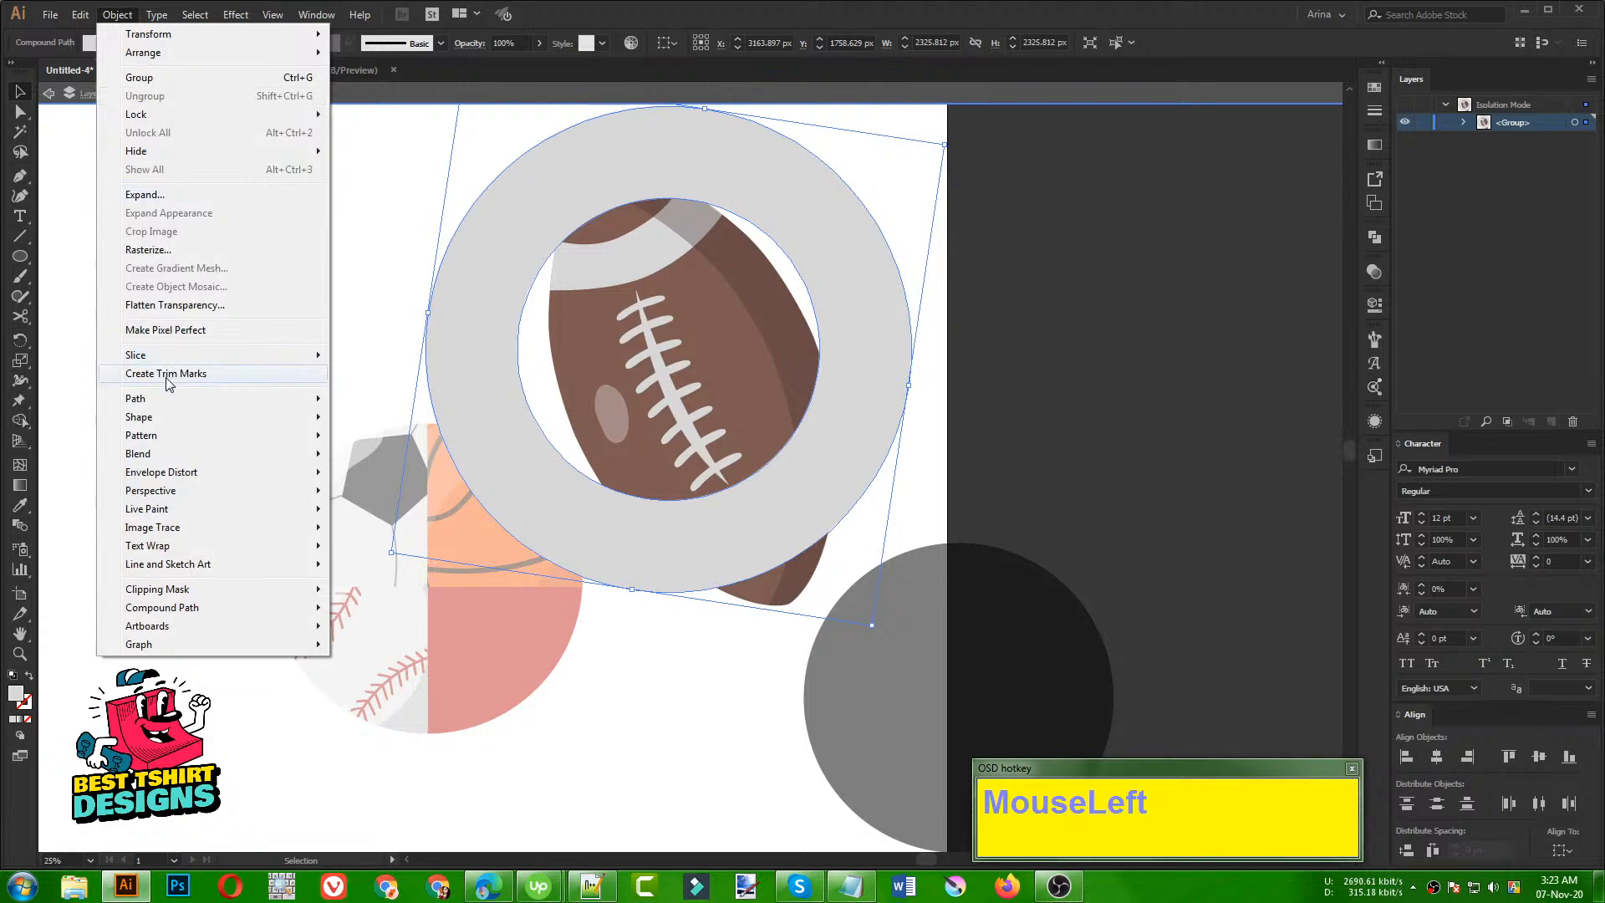
pyautogui.moveTo(165, 400)
pyautogui.click(387, 460)
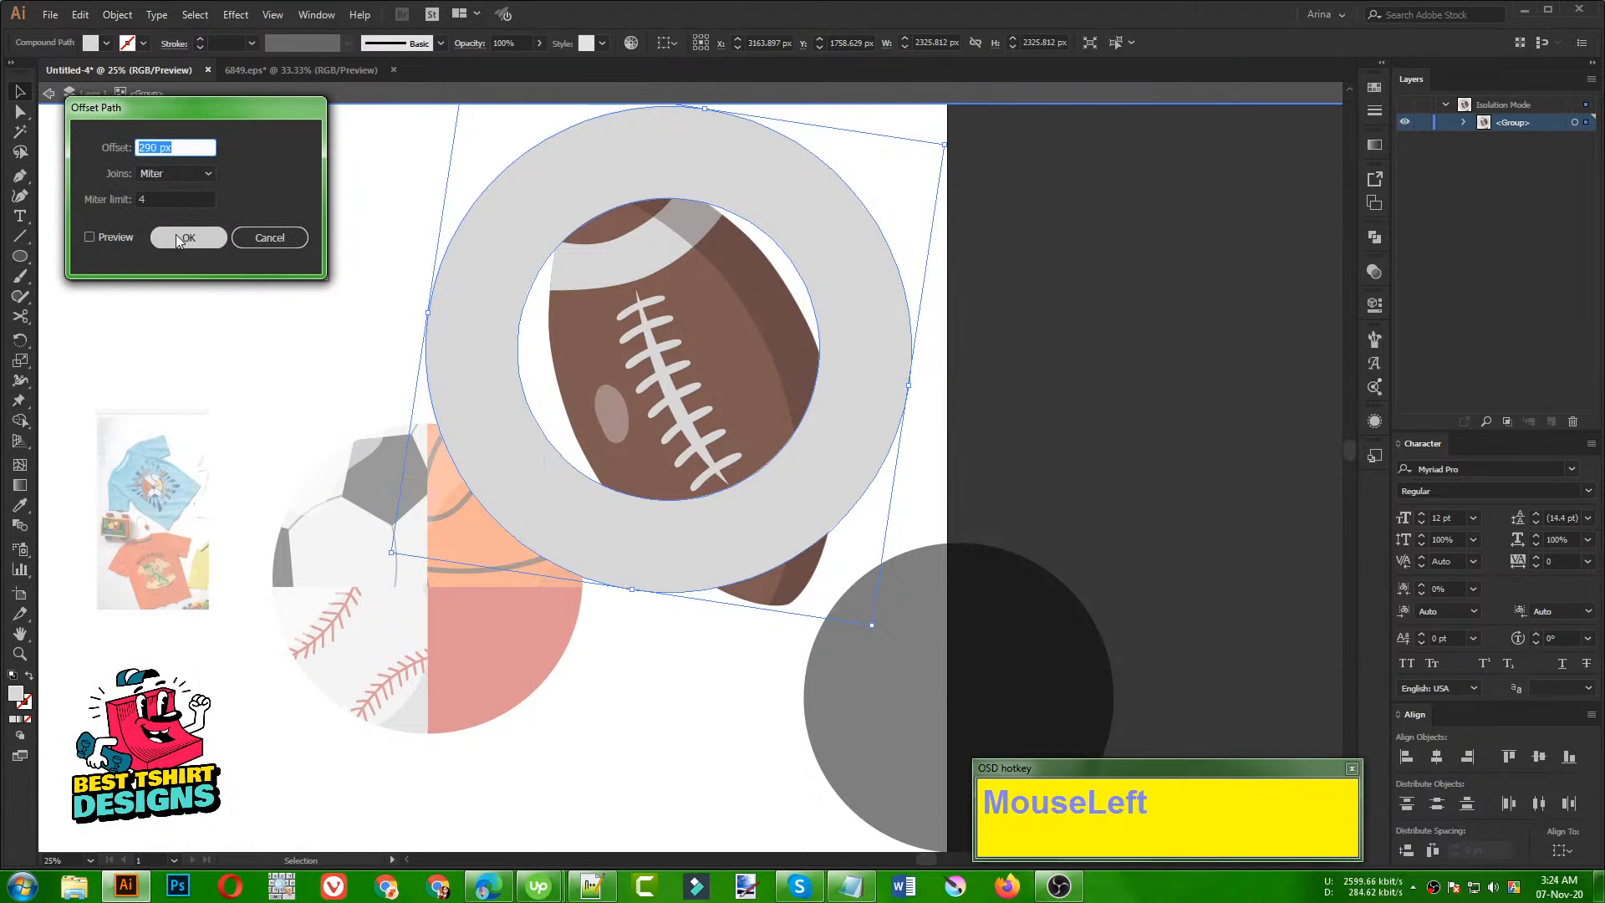
pyautogui.click(117, 237)
pyautogui.scroll(-1, 187, 147)
pyautogui.keyDown('shift'); pyautogui.scroll(-15, 187, 147); pyautogui.keyUp('shift')
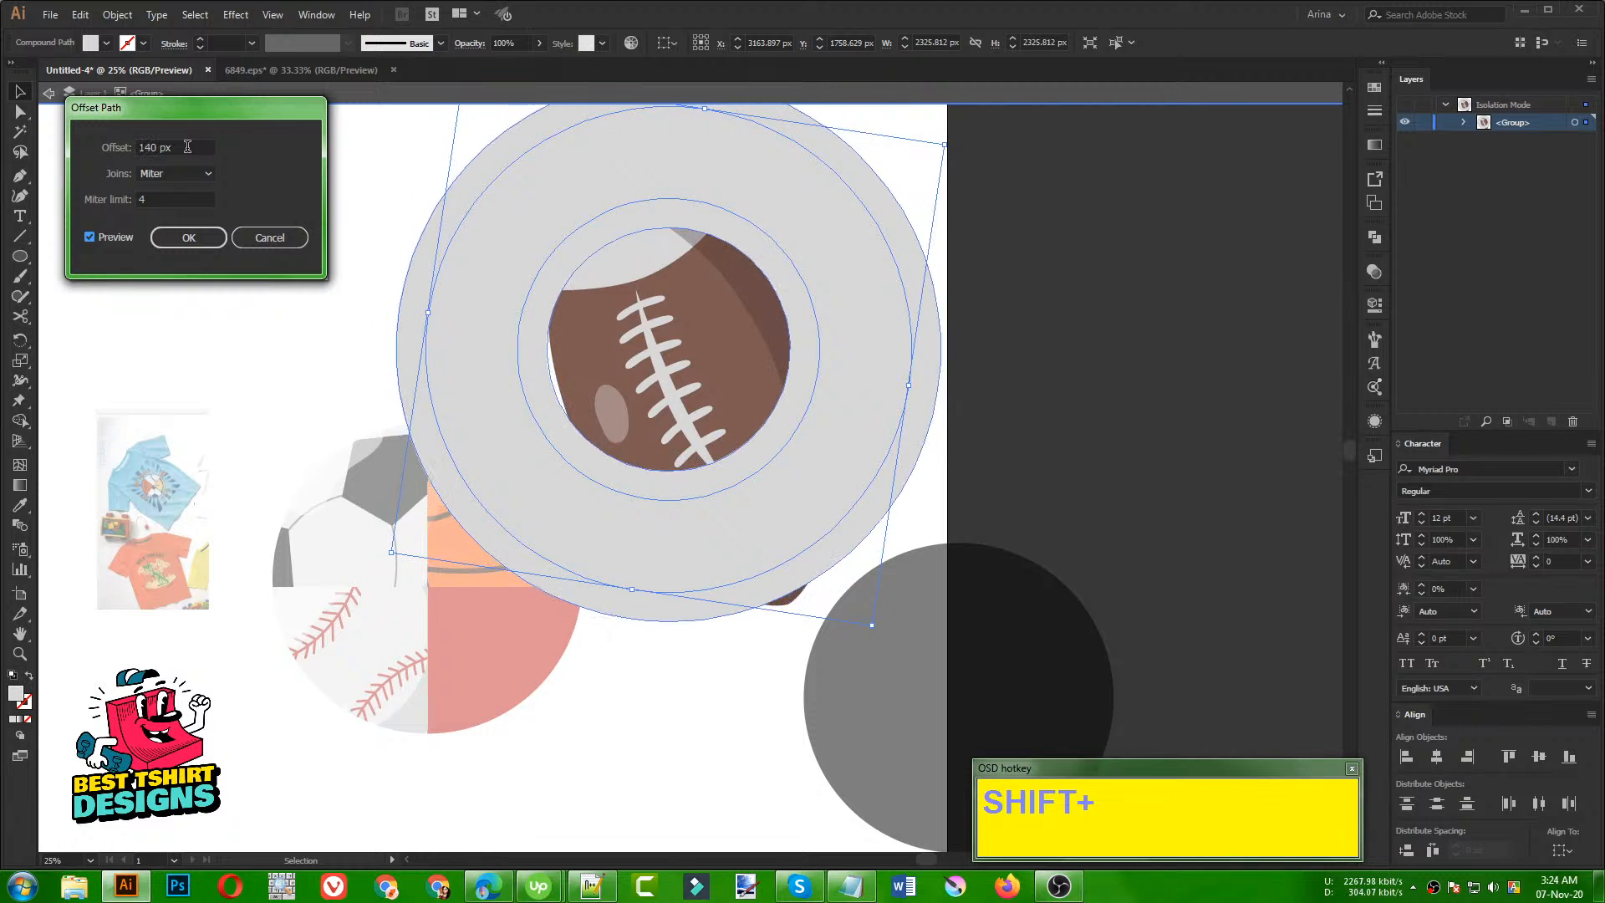
pyautogui.keyDown('shift'); pyautogui.scroll(-16, 187, 147); pyautogui.keyUp('shift')
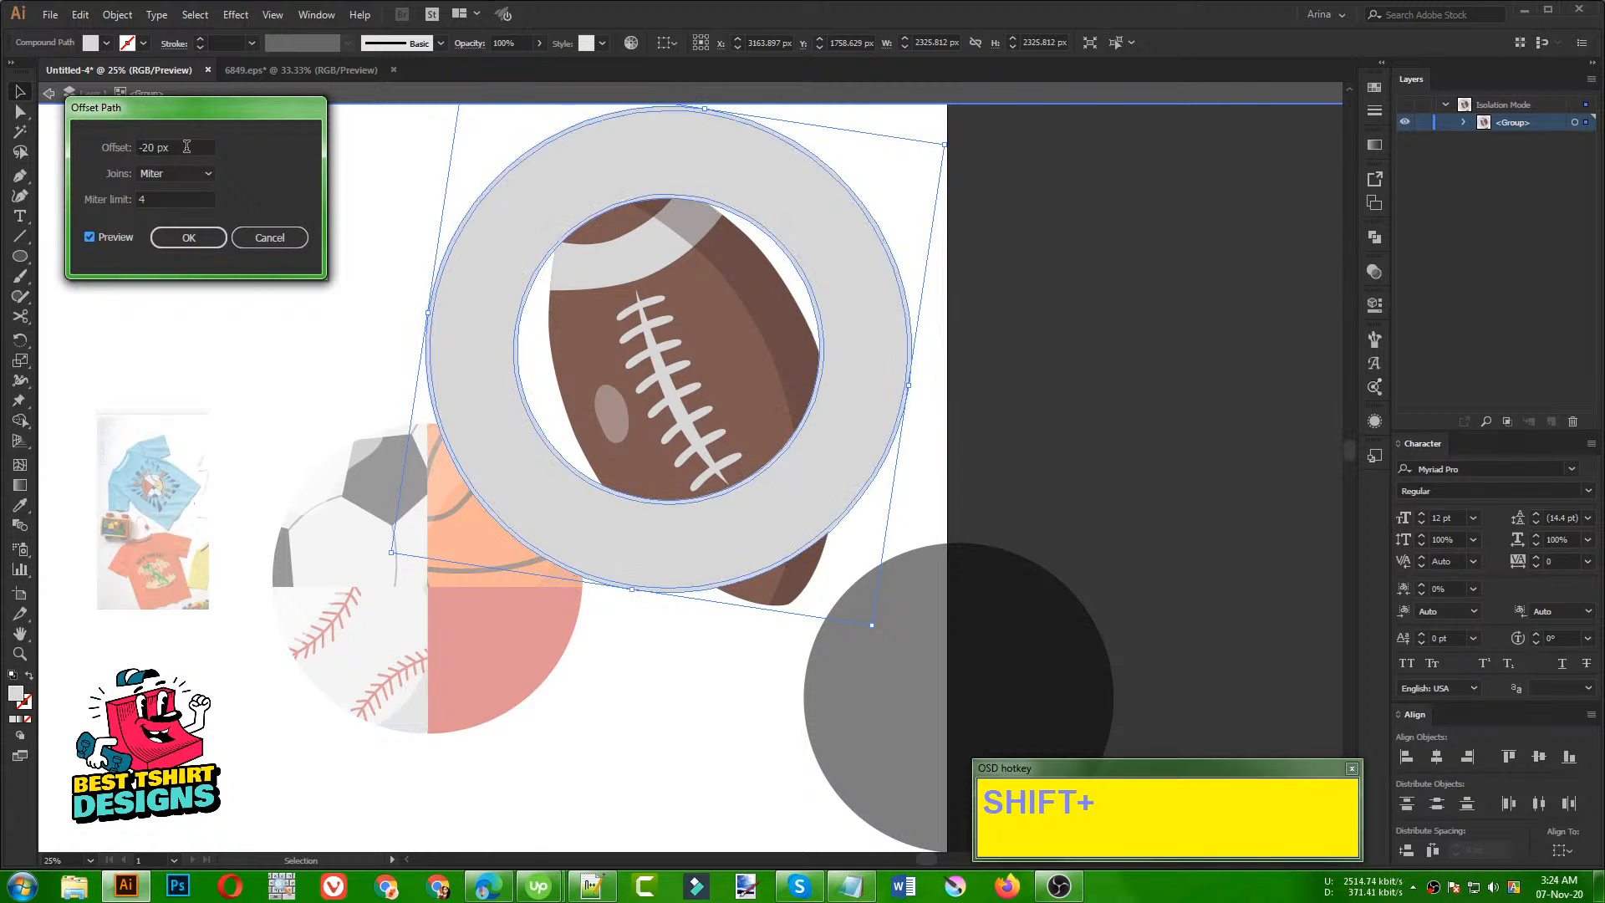
pyautogui.click(810, 514)
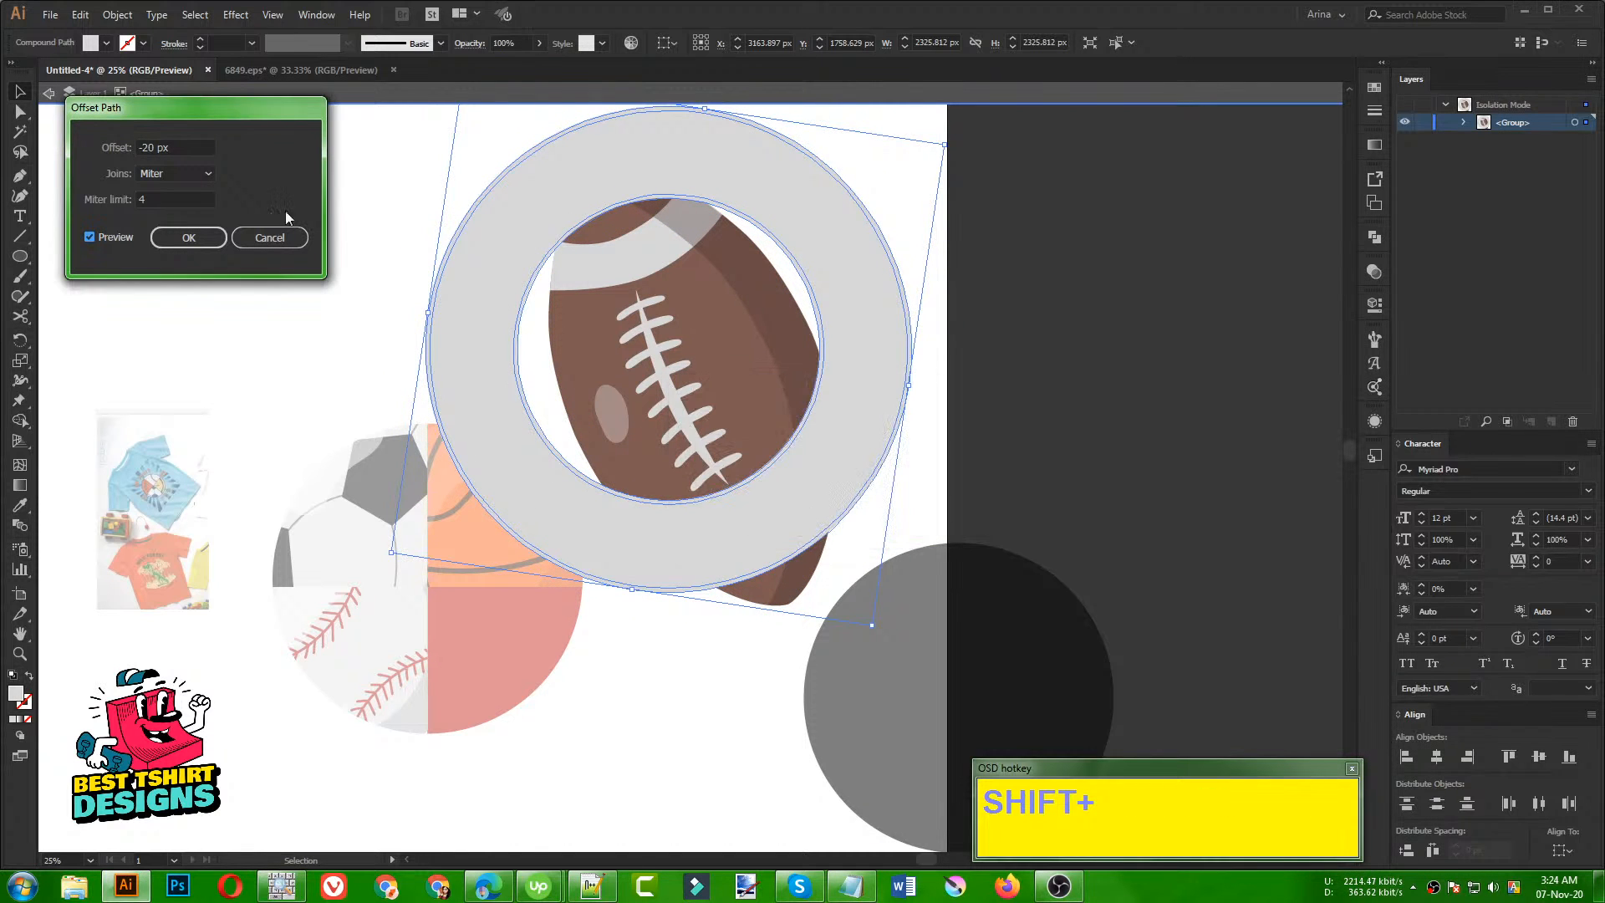
pyautogui.keyDown('shift'); pyautogui.scroll(-5, 171, 149); pyautogui.keyUp('shift')
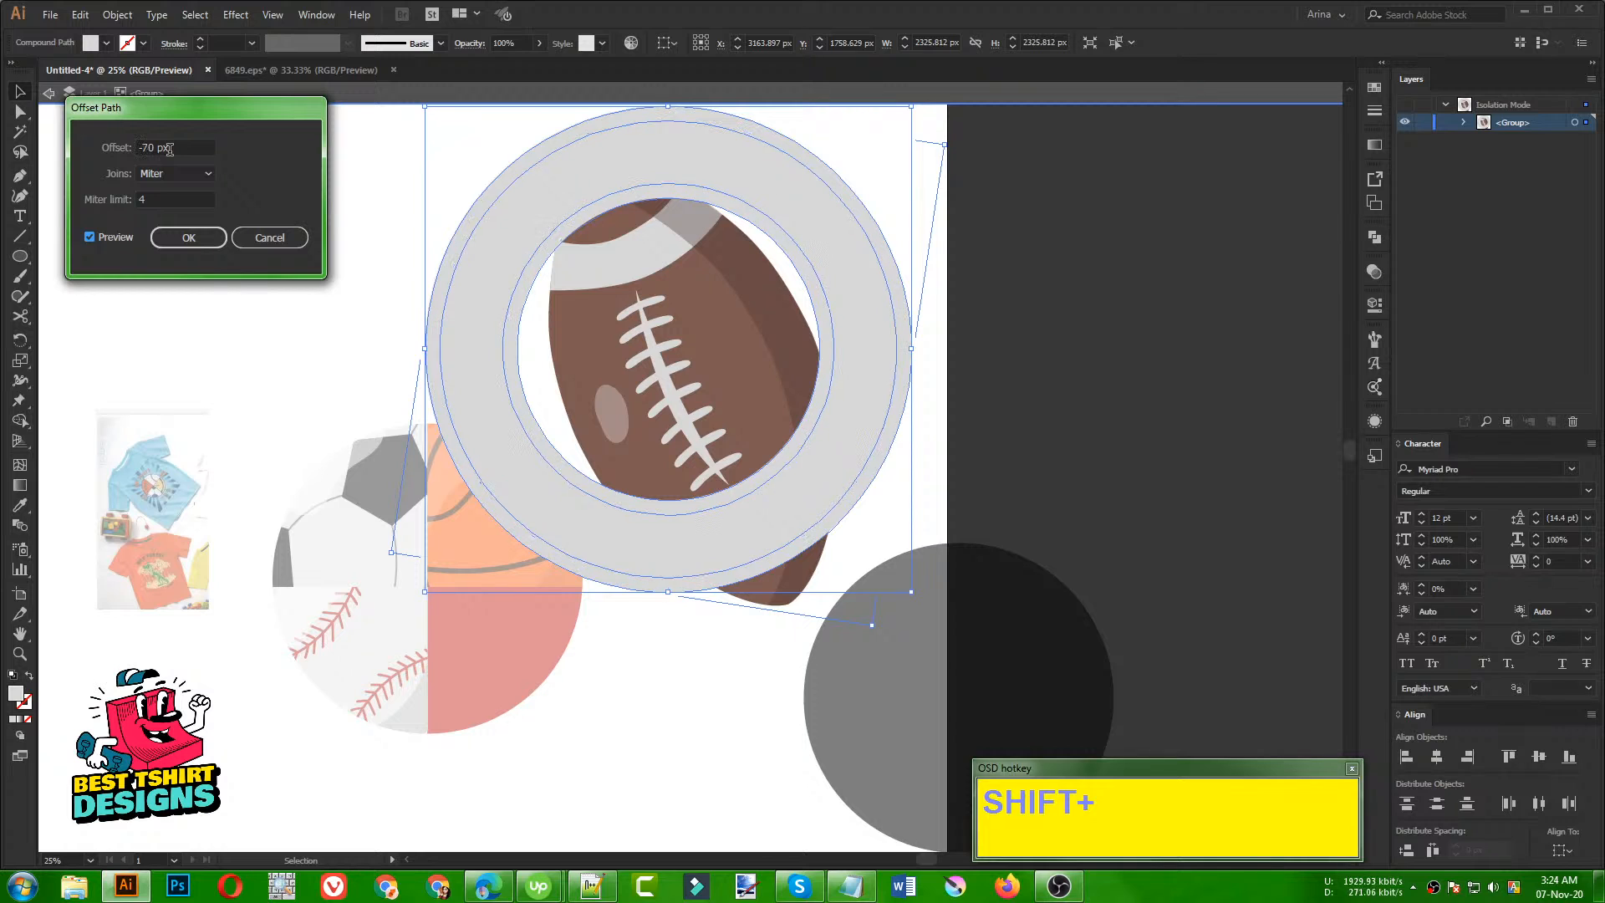
pyautogui.keyDown('shift'); pyautogui.scroll(-2, 168, 148); pyautogui.keyUp('shift')
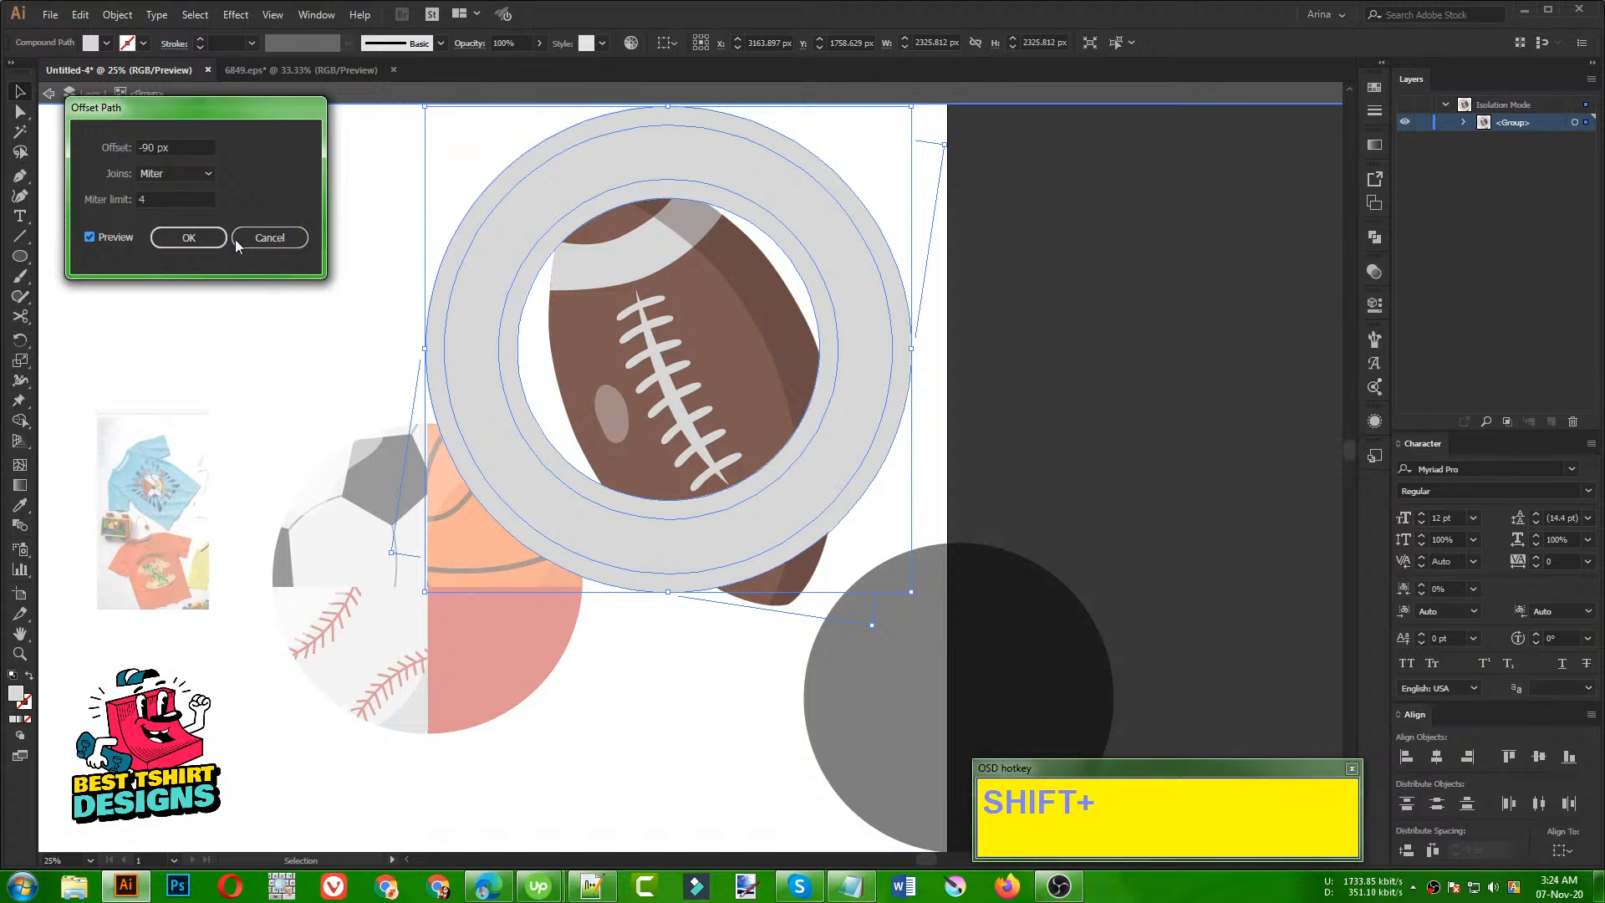
pyautogui.click(191, 237)
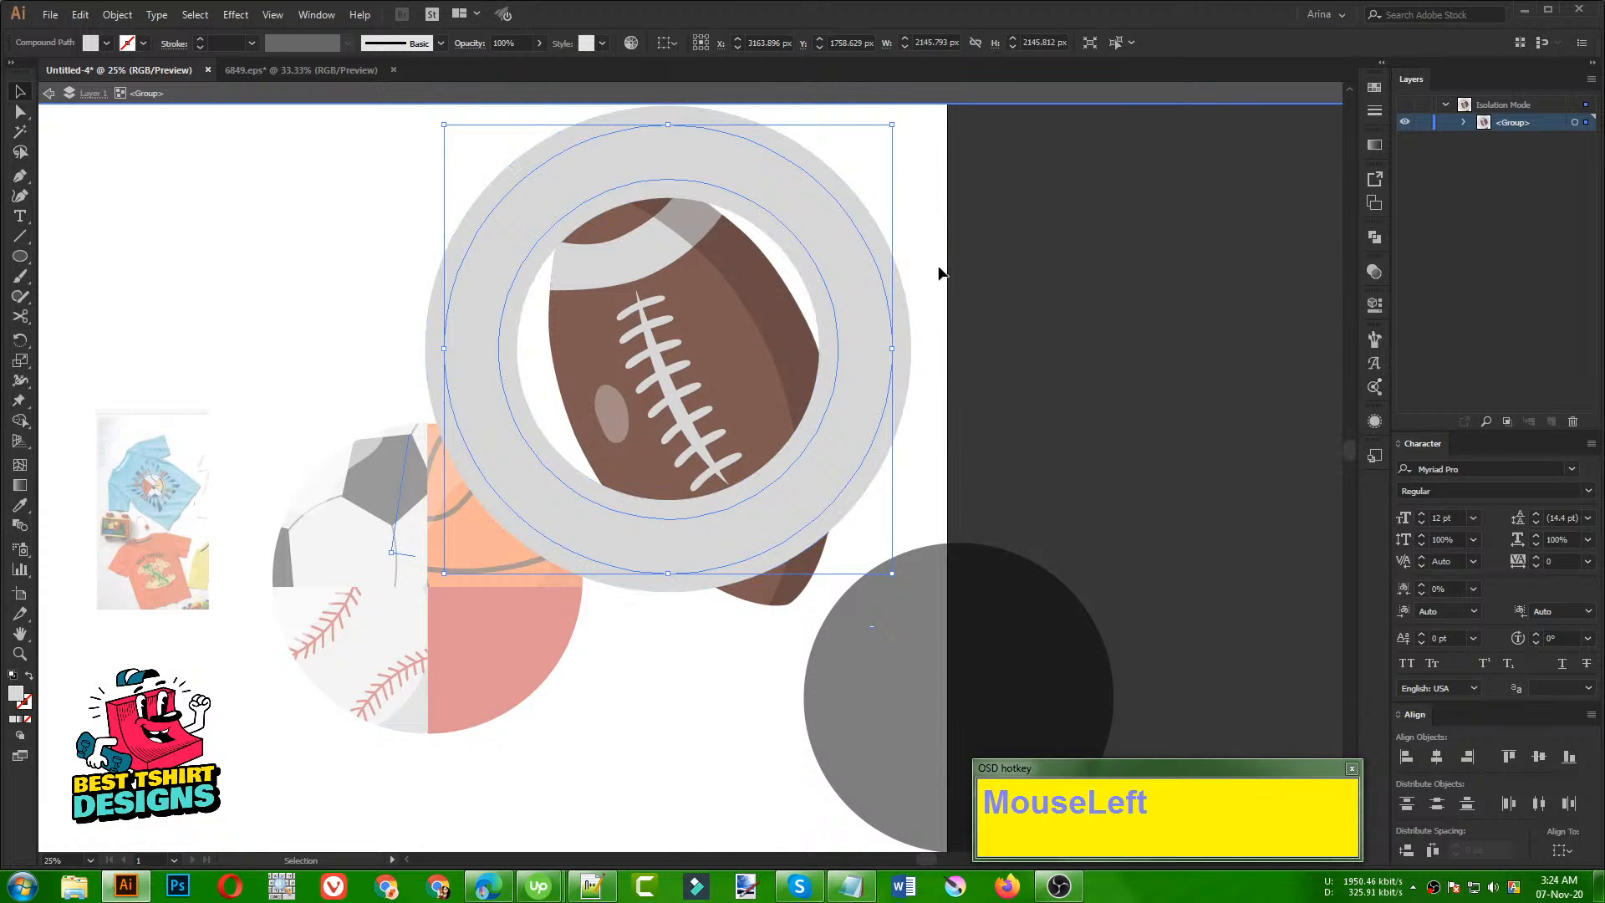
# Step: Cut the narrower ring, delete the original wide ring, and paste the narrower one in place in front of the football
pyautogui.press('ctrl')
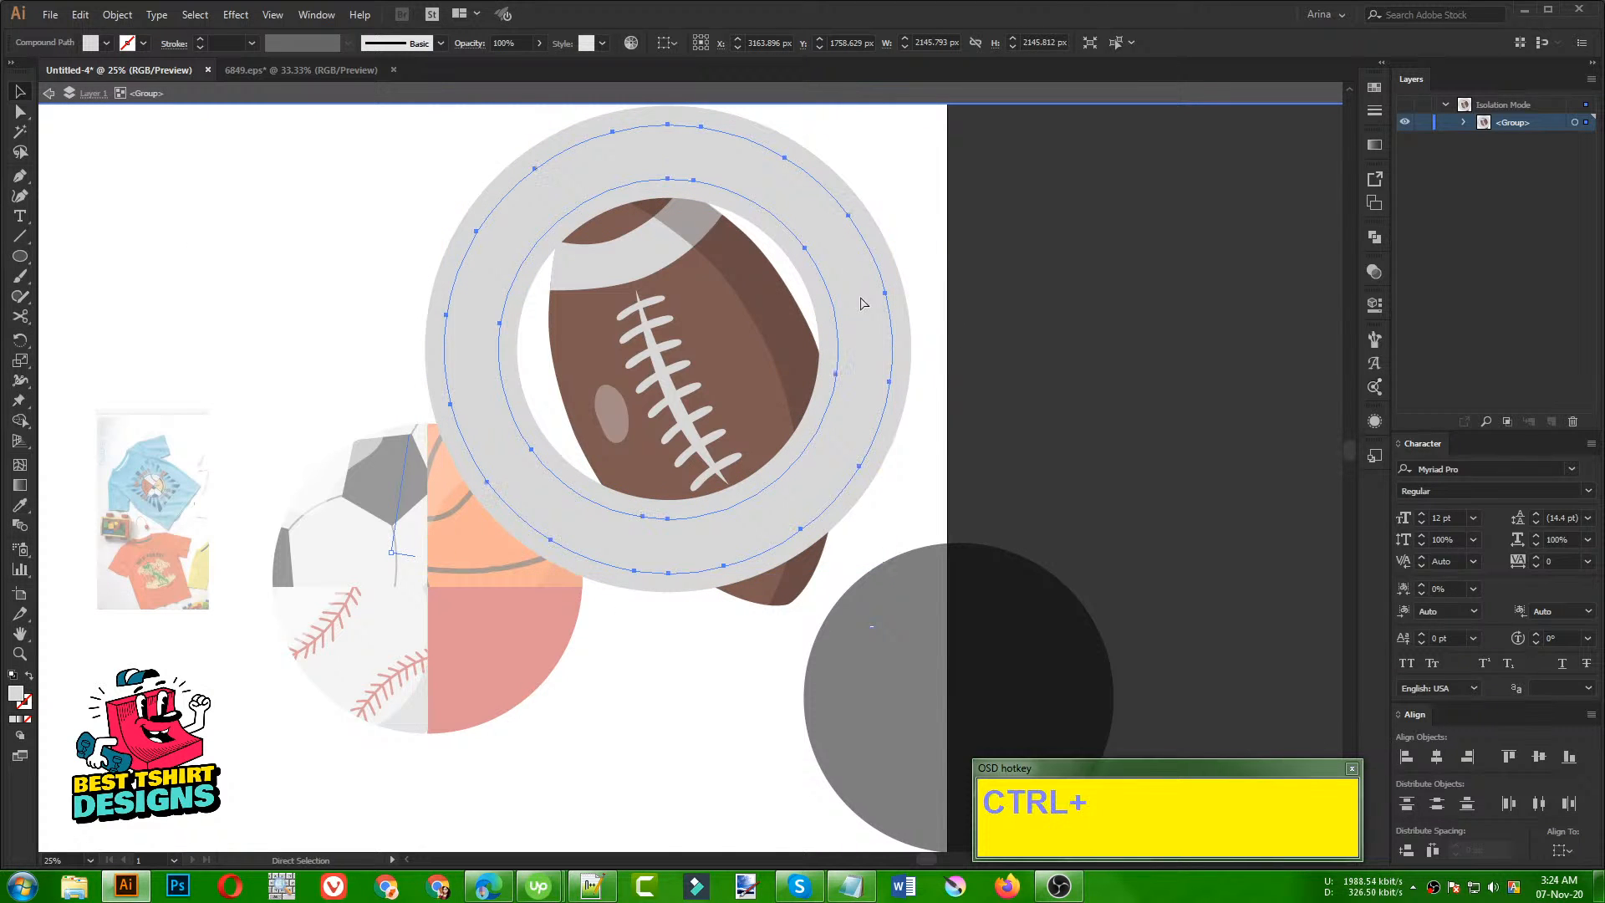
pyautogui.hotkey('ctrl', 'x')
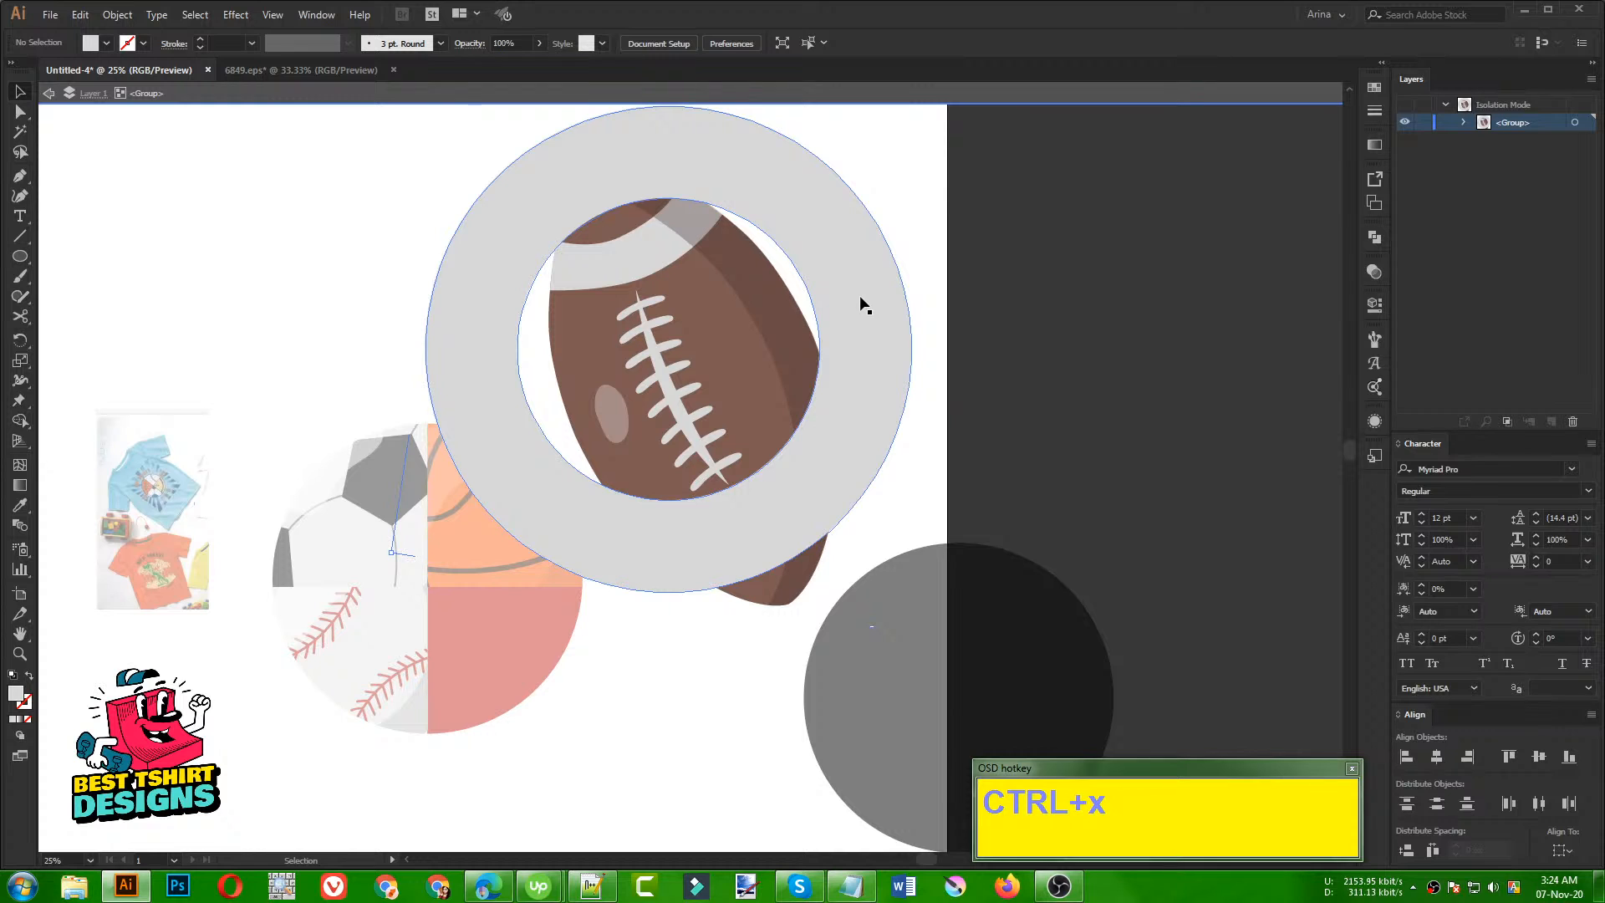
pyautogui.click(863, 305)
pyautogui.press('Delete')
pyautogui.press('ctrl')
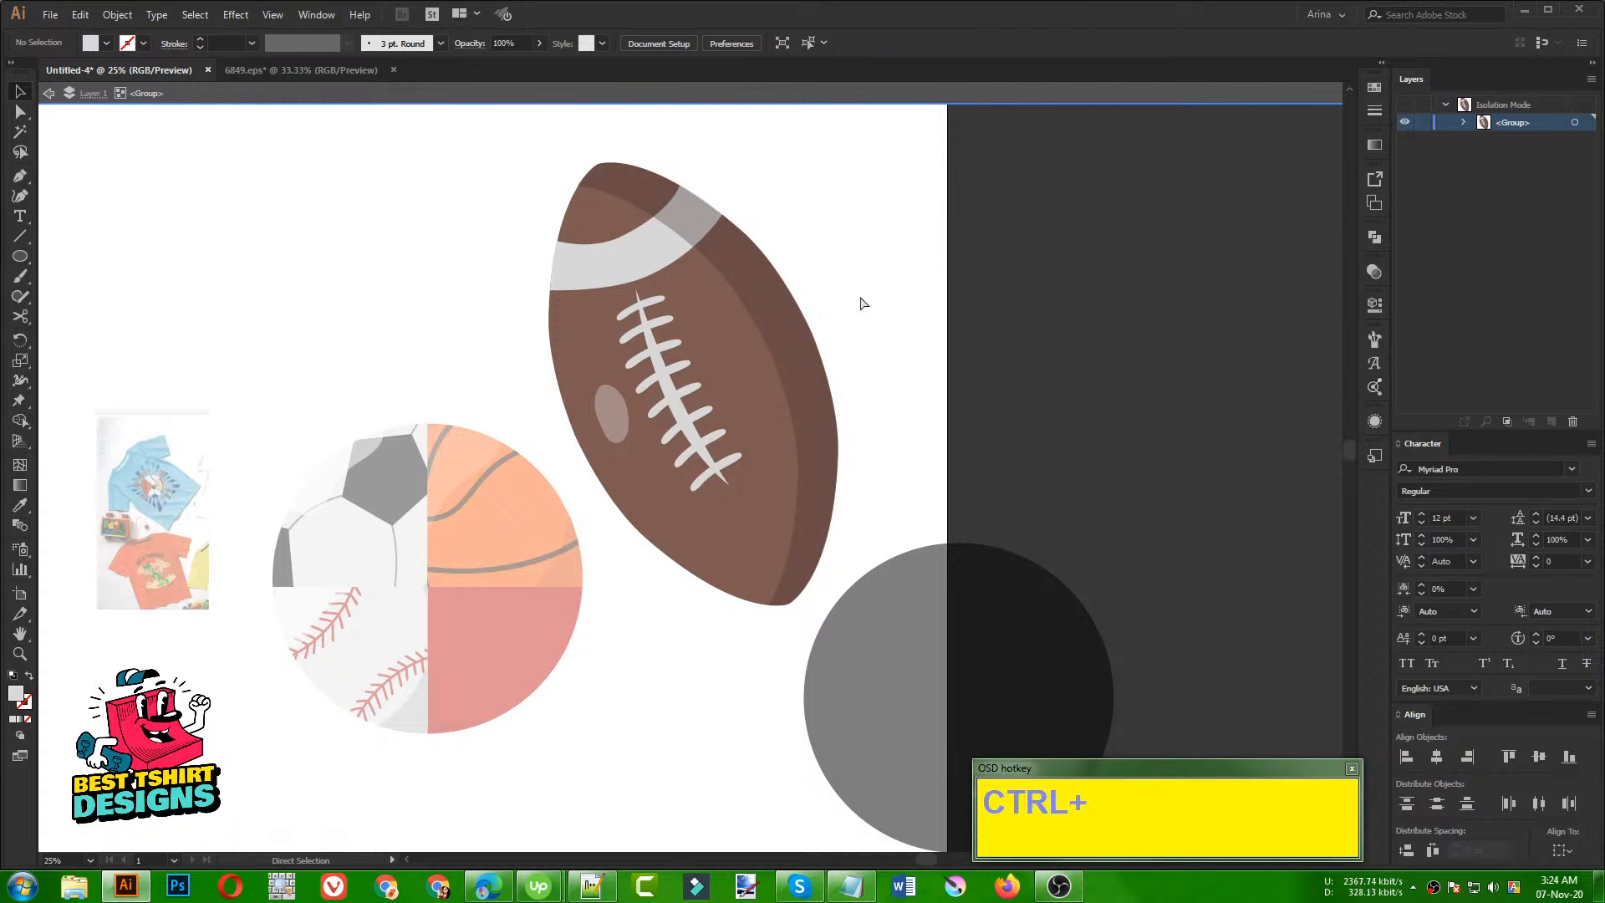
pyautogui.hotkey('ctrl', 'f')
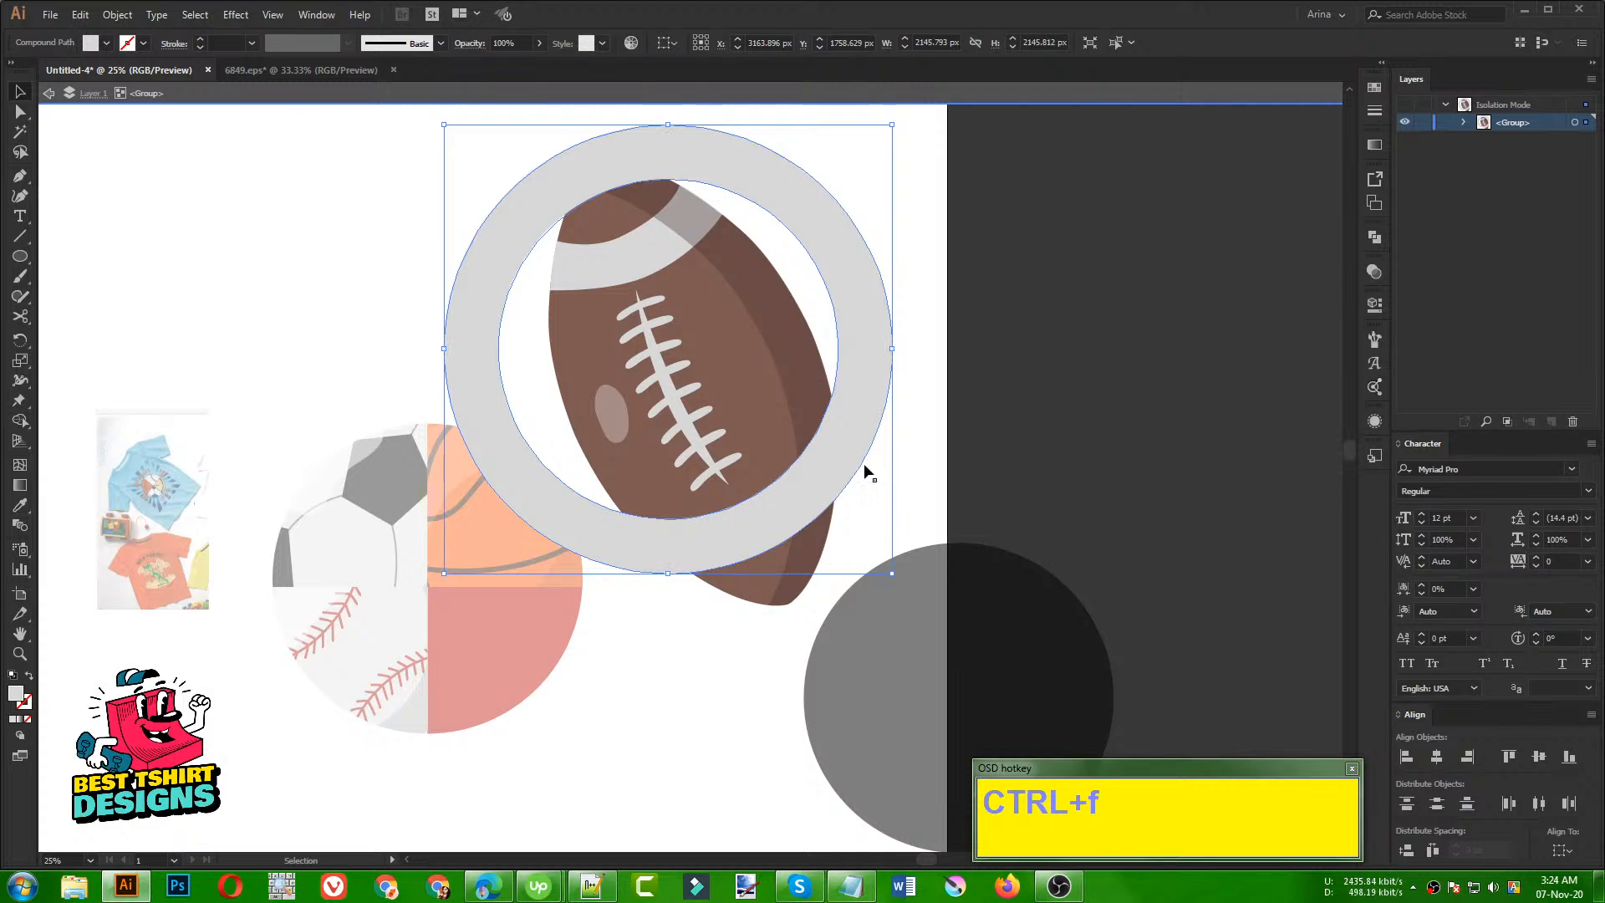
# Step: Trim away the ring's parts outside the football with the Shape Builder tool and leave the group's isolation
pyautogui.keyDown('shift'); pyautogui.click(772, 358); pyautogui.keyUp('shift')
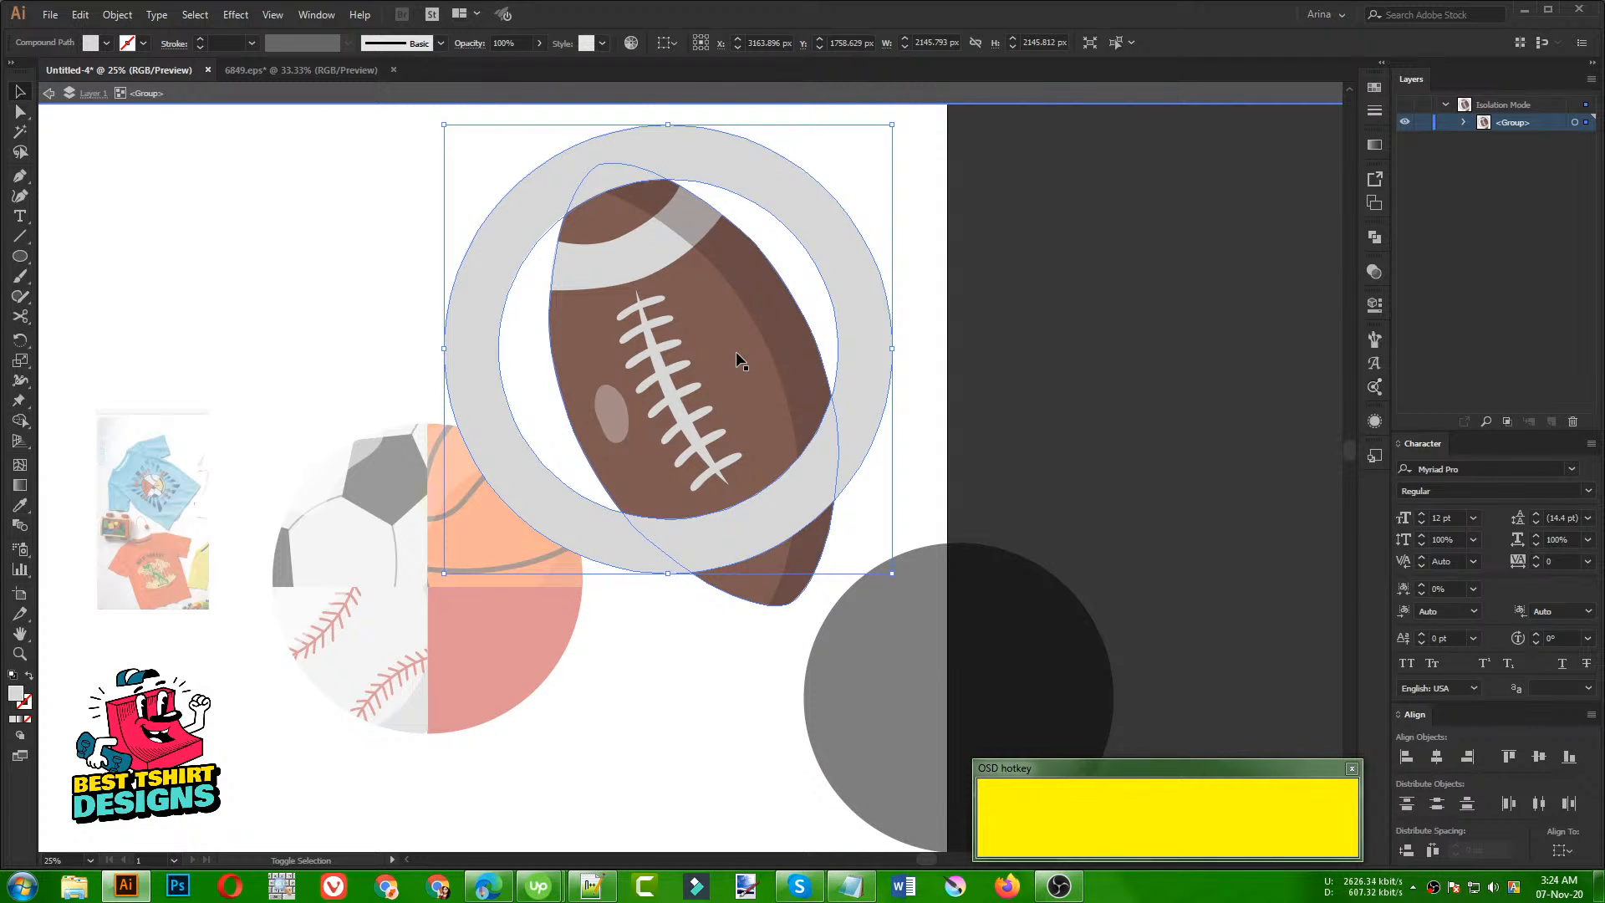
pyautogui.keyDown('shift'); pyautogui.click(735, 351); pyautogui.keyUp('shift')
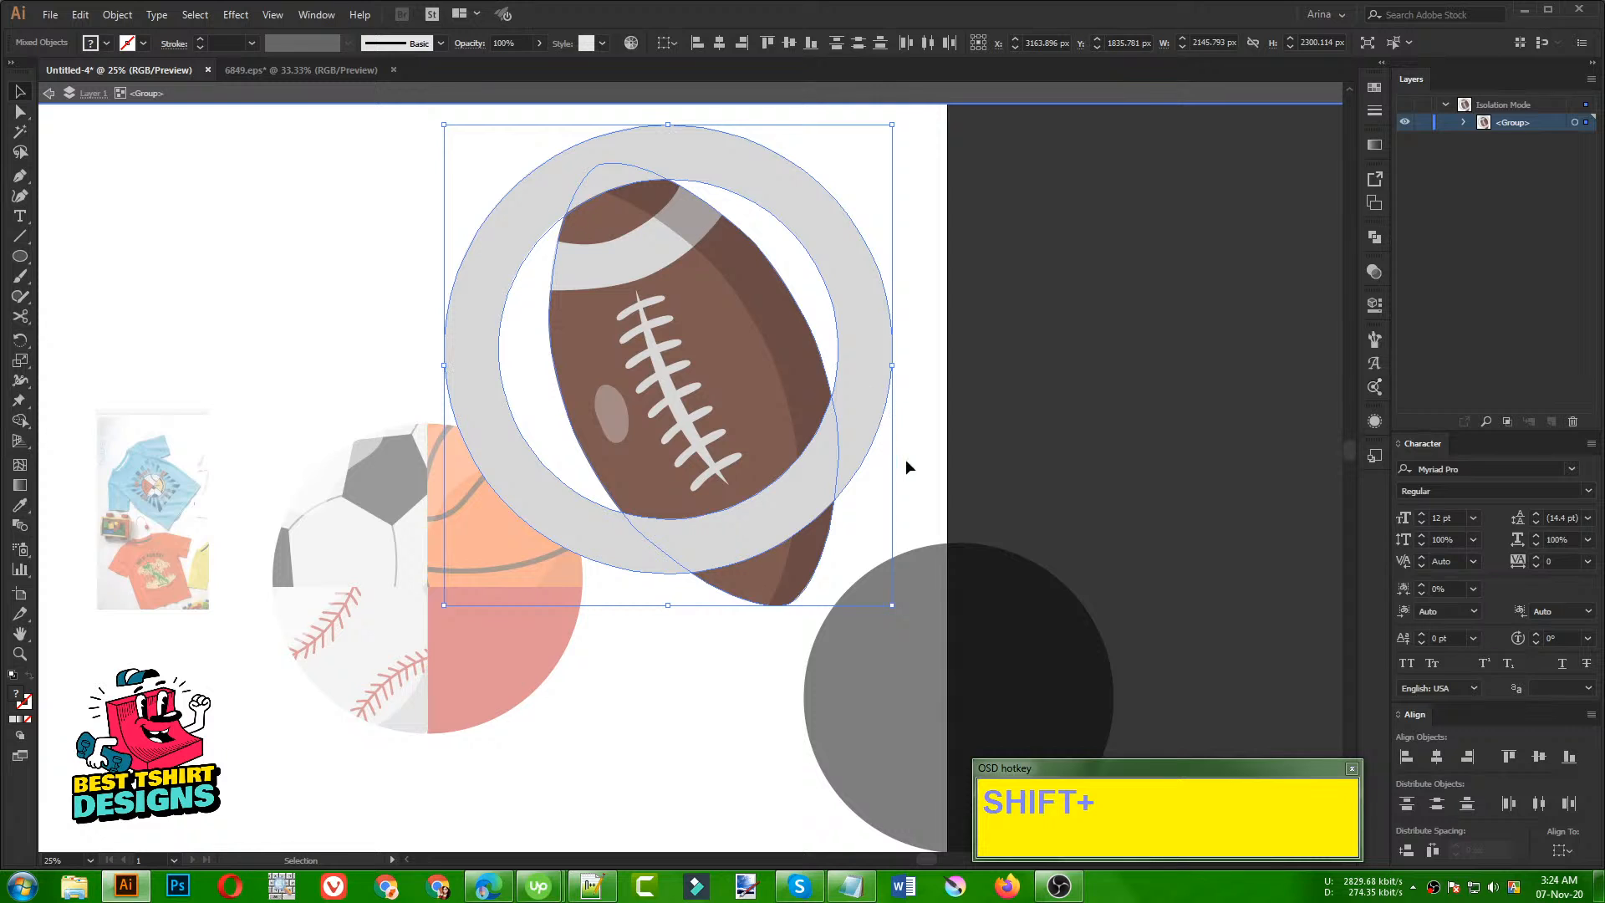
pyautogui.hotkey('shift', 'm')
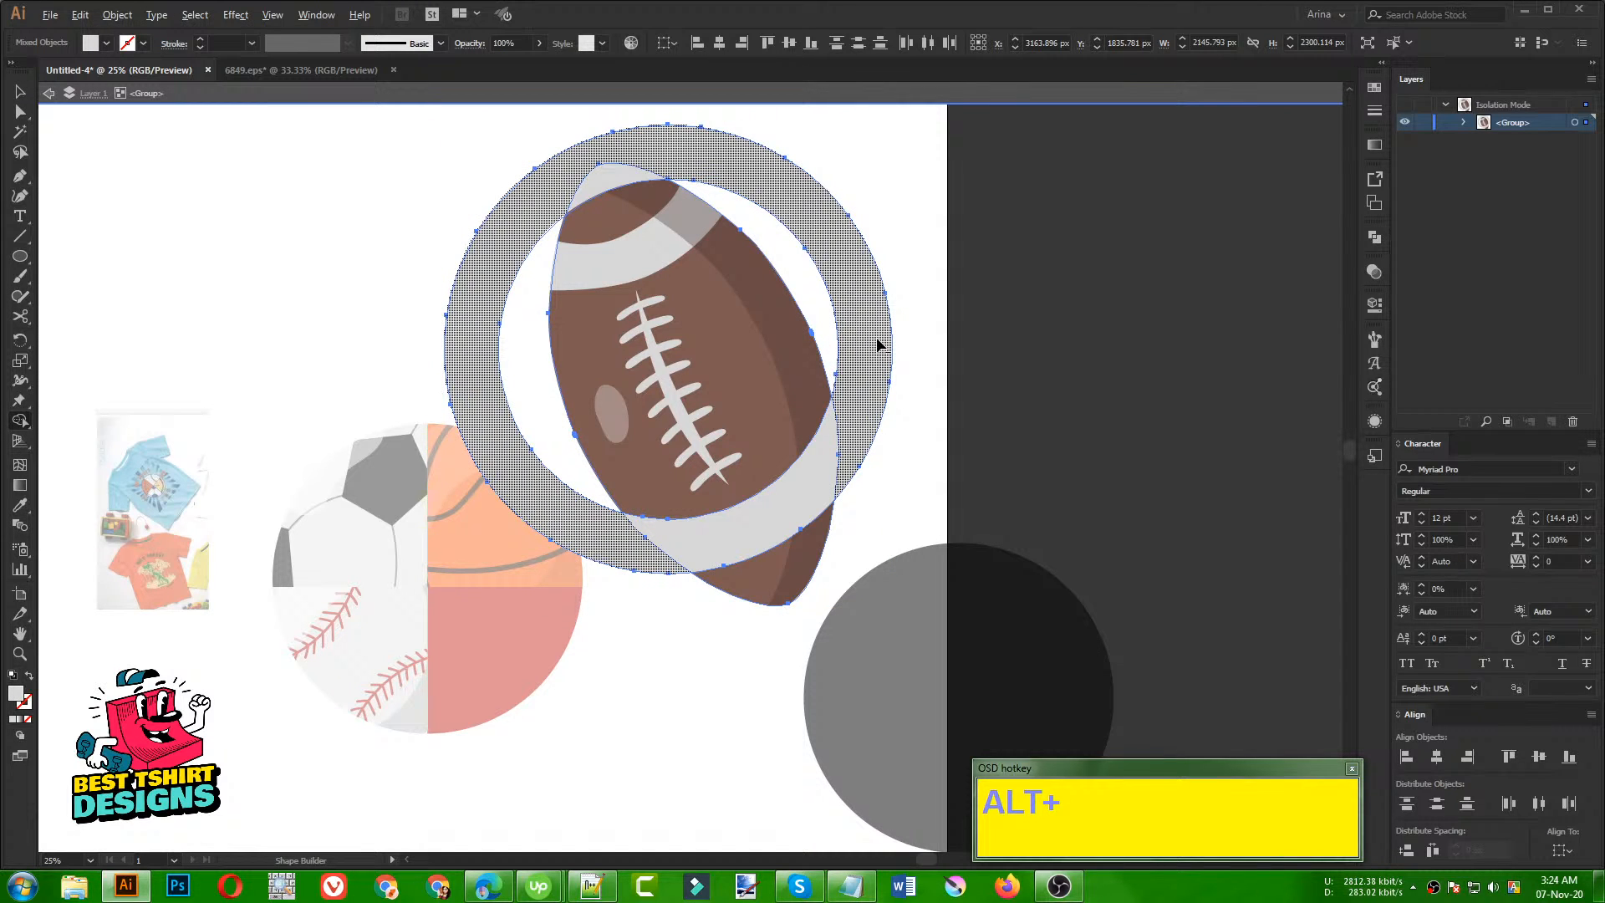
pyautogui.keyDown('alt'); pyautogui.click(877, 342); pyautogui.keyUp('alt')
pyautogui.hotkey('alt', 'v')
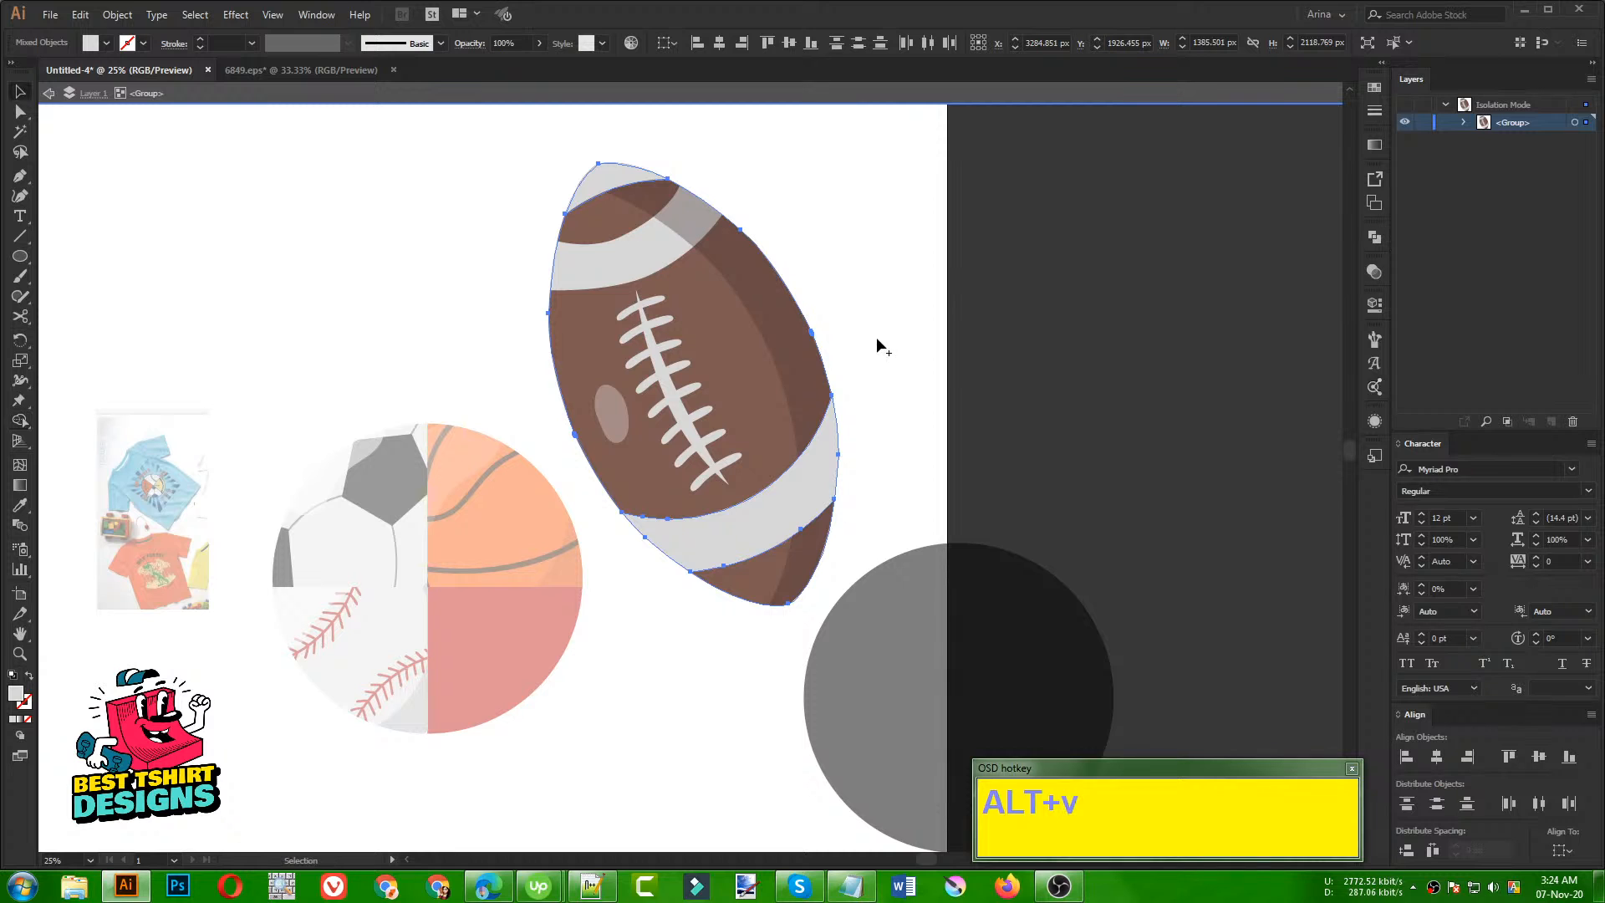
pyautogui.doubleClick(878, 345)
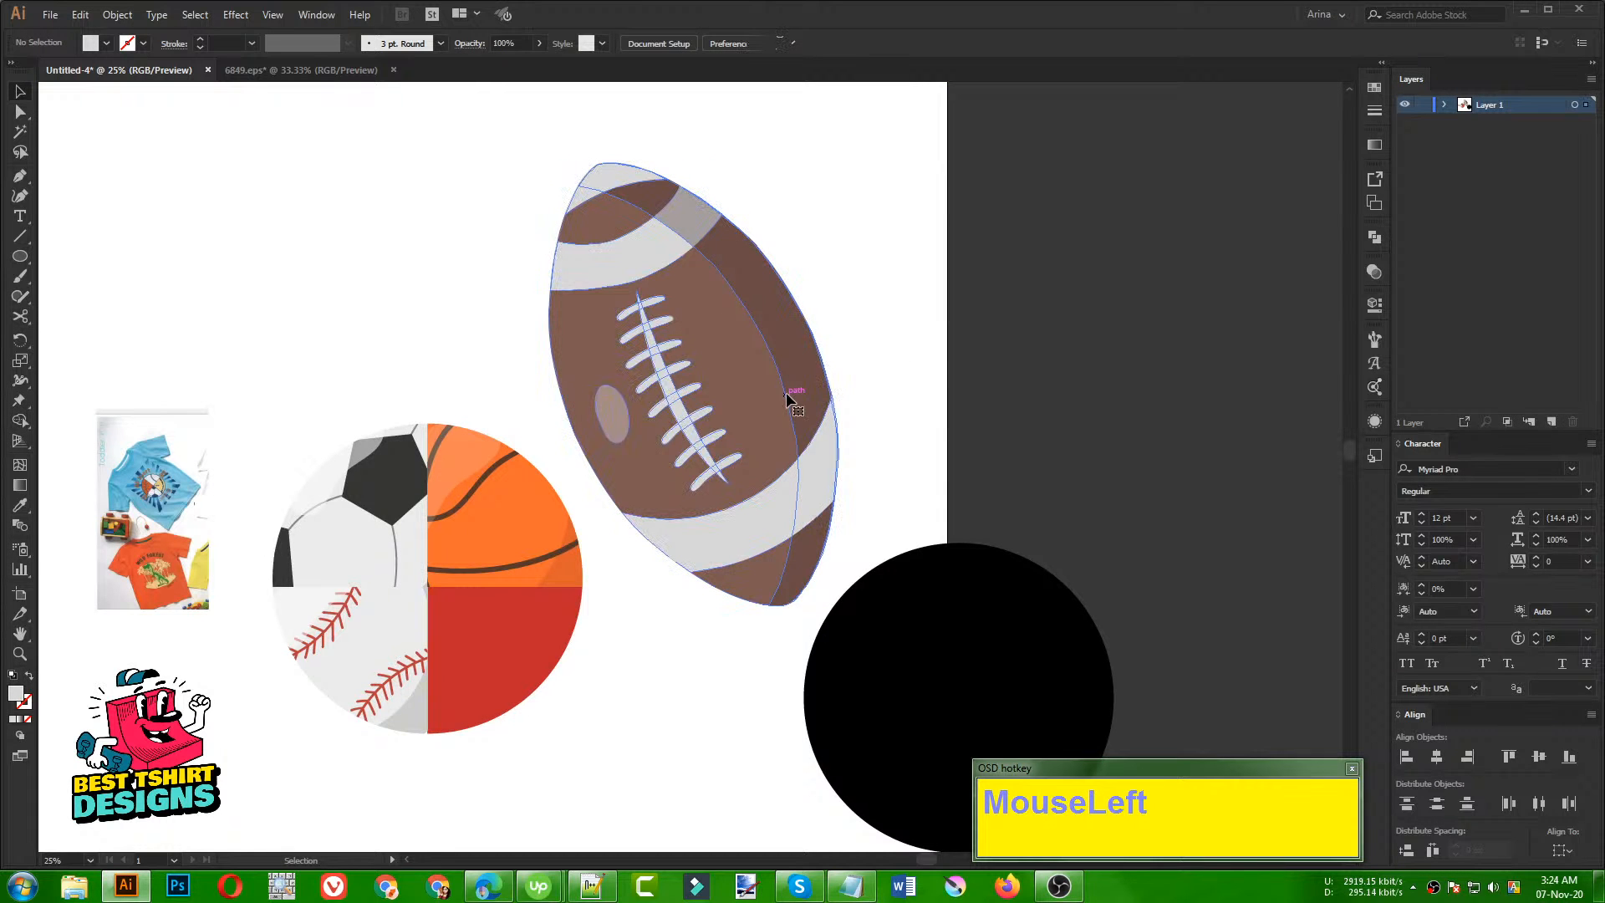
# Step: Move the football over the four-ball circle and rotate it counterclockwise so its lower end covers the red quarter
pyautogui.click(761, 390)
pyautogui.moveTo(741, 388); pyautogui.dragTo(493, 552)
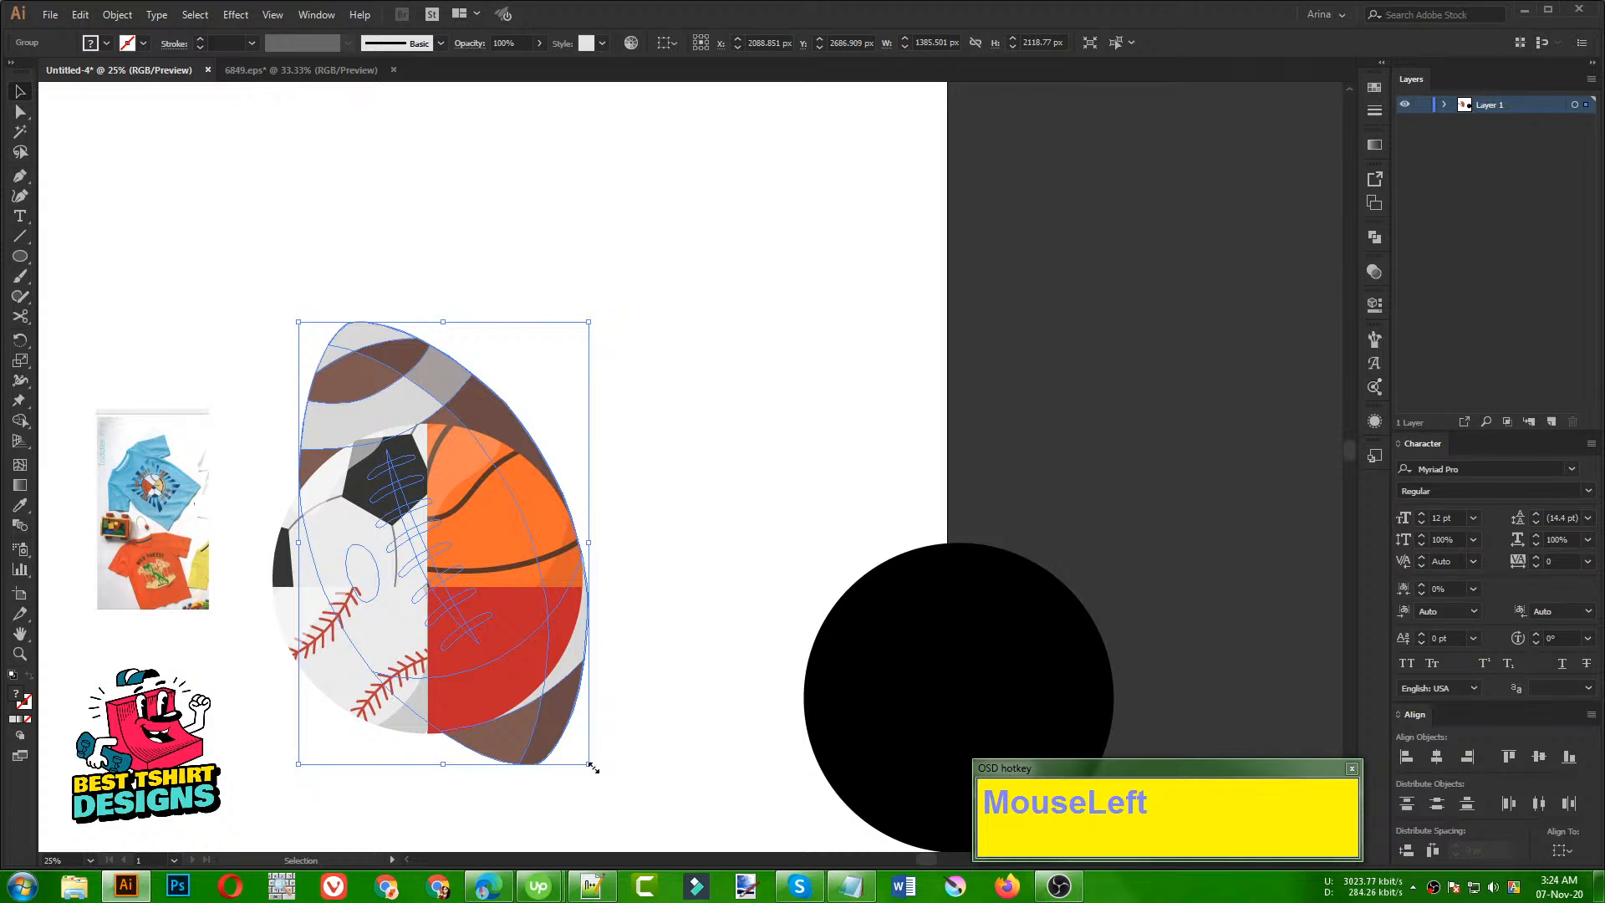
pyautogui.moveTo(593, 768); pyautogui.dragTo(681, 702)
pyautogui.moveTo(595, 704); pyautogui.dragTo(610, 762)
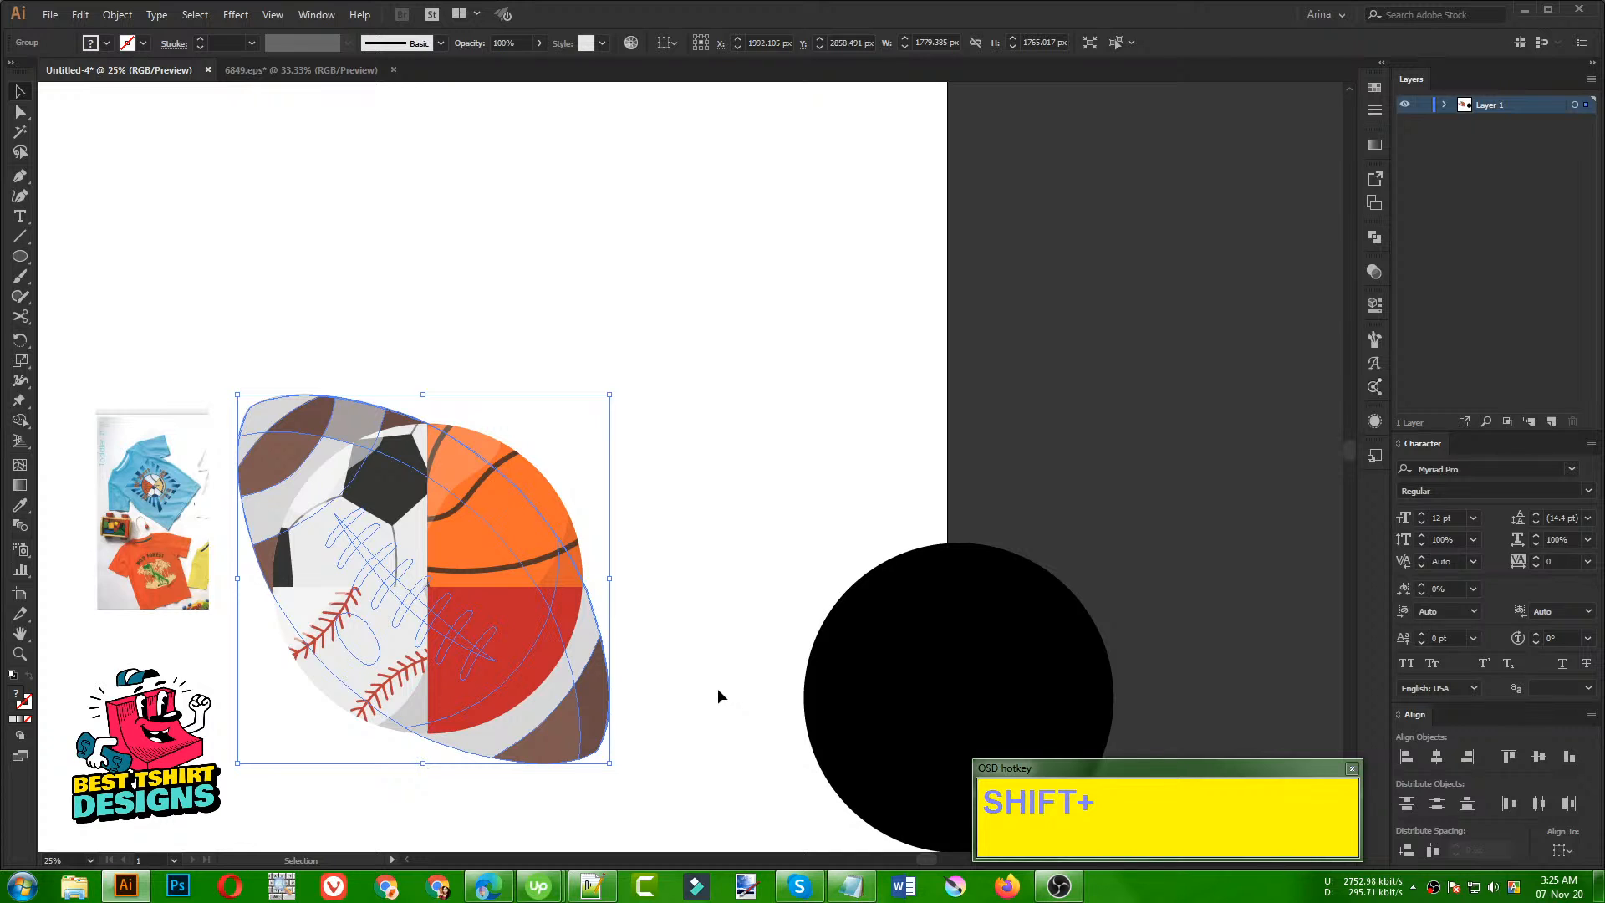
# Step: Clip the football into the circle's red quarter with a clipping mask and deselect it
pyautogui.keyDown('shift'); pyautogui.click(514, 646); pyautogui.keyUp('shift')
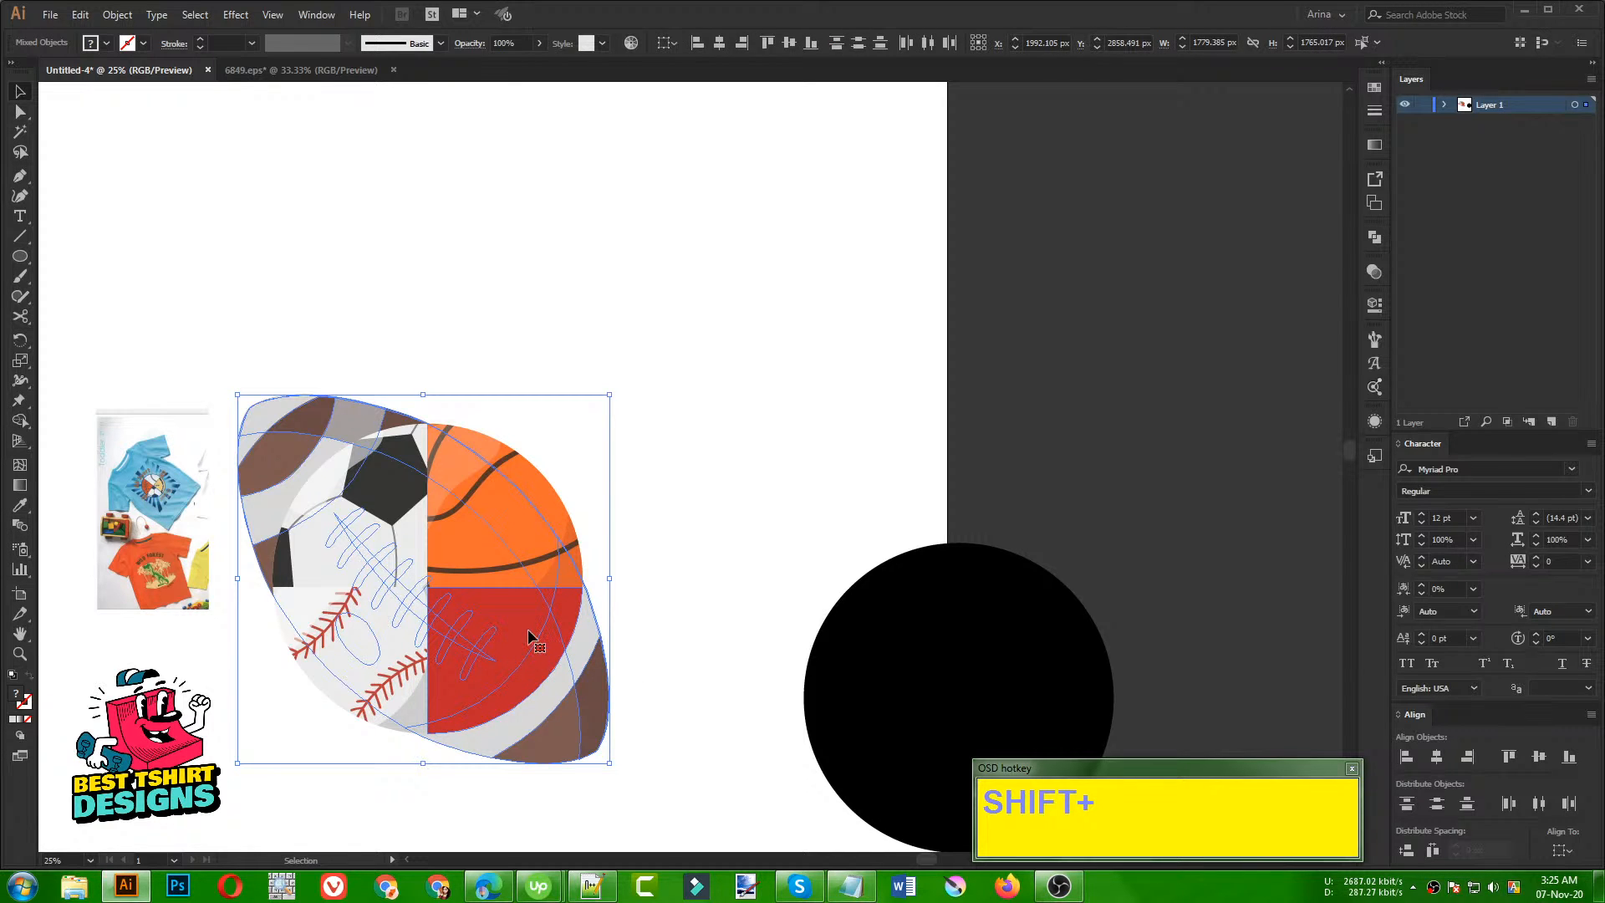
pyautogui.rightClick(528, 629)
pyautogui.click(623, 501)
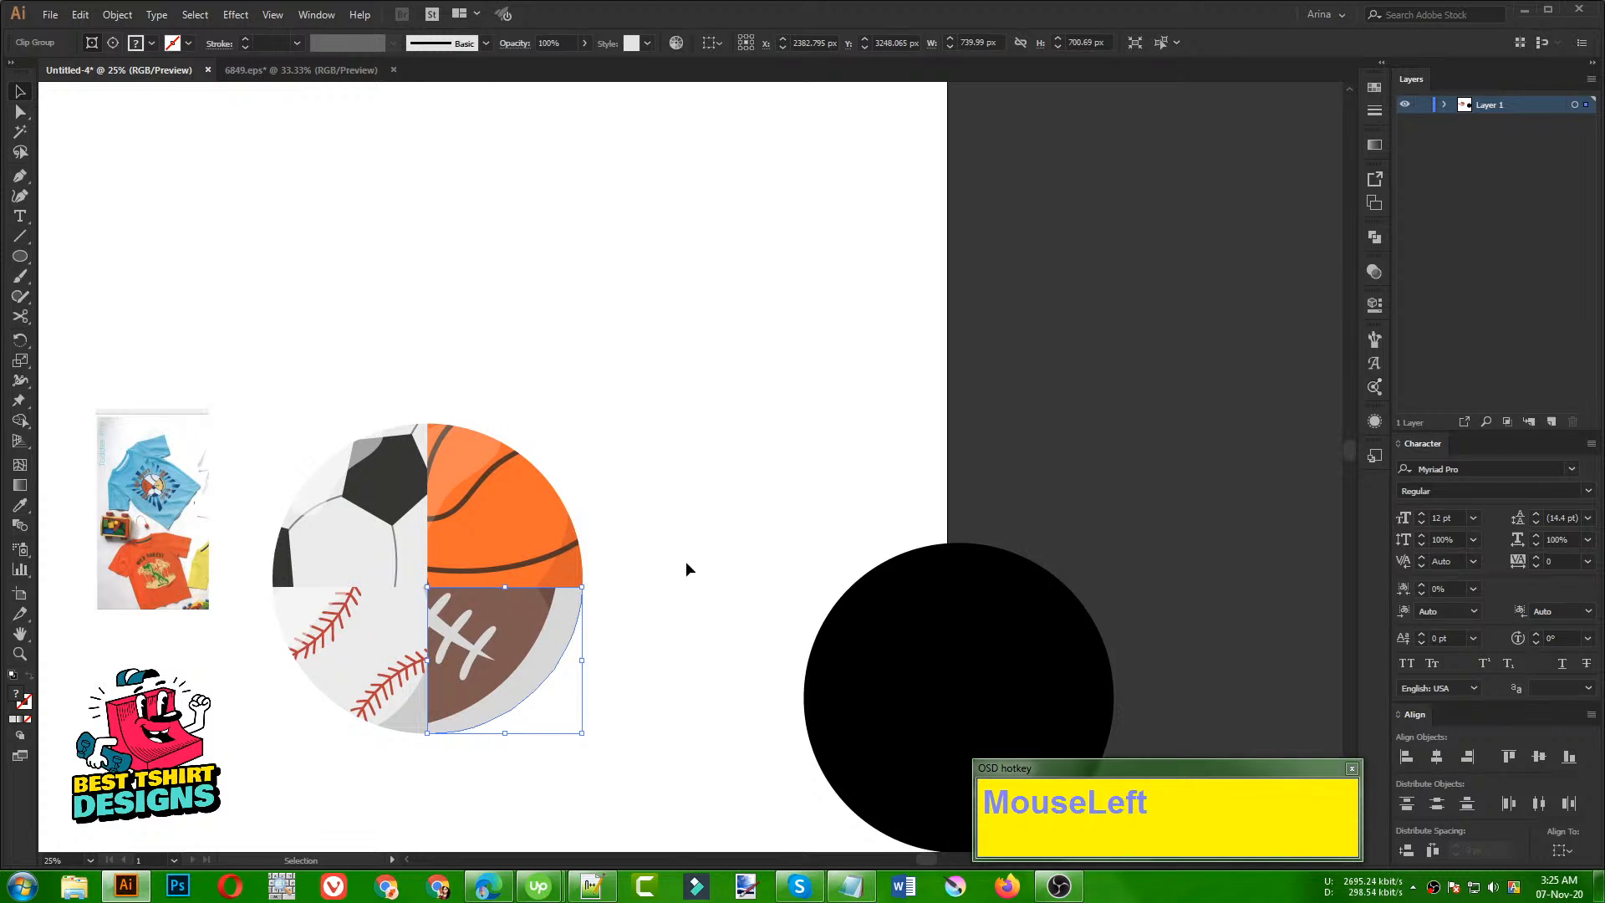
pyautogui.moveTo(686, 567)
pyautogui.mouseDown()
pyautogui.moveTo(573, 652)
pyautogui.moveTo(674, 632)
pyautogui.mouseUp()
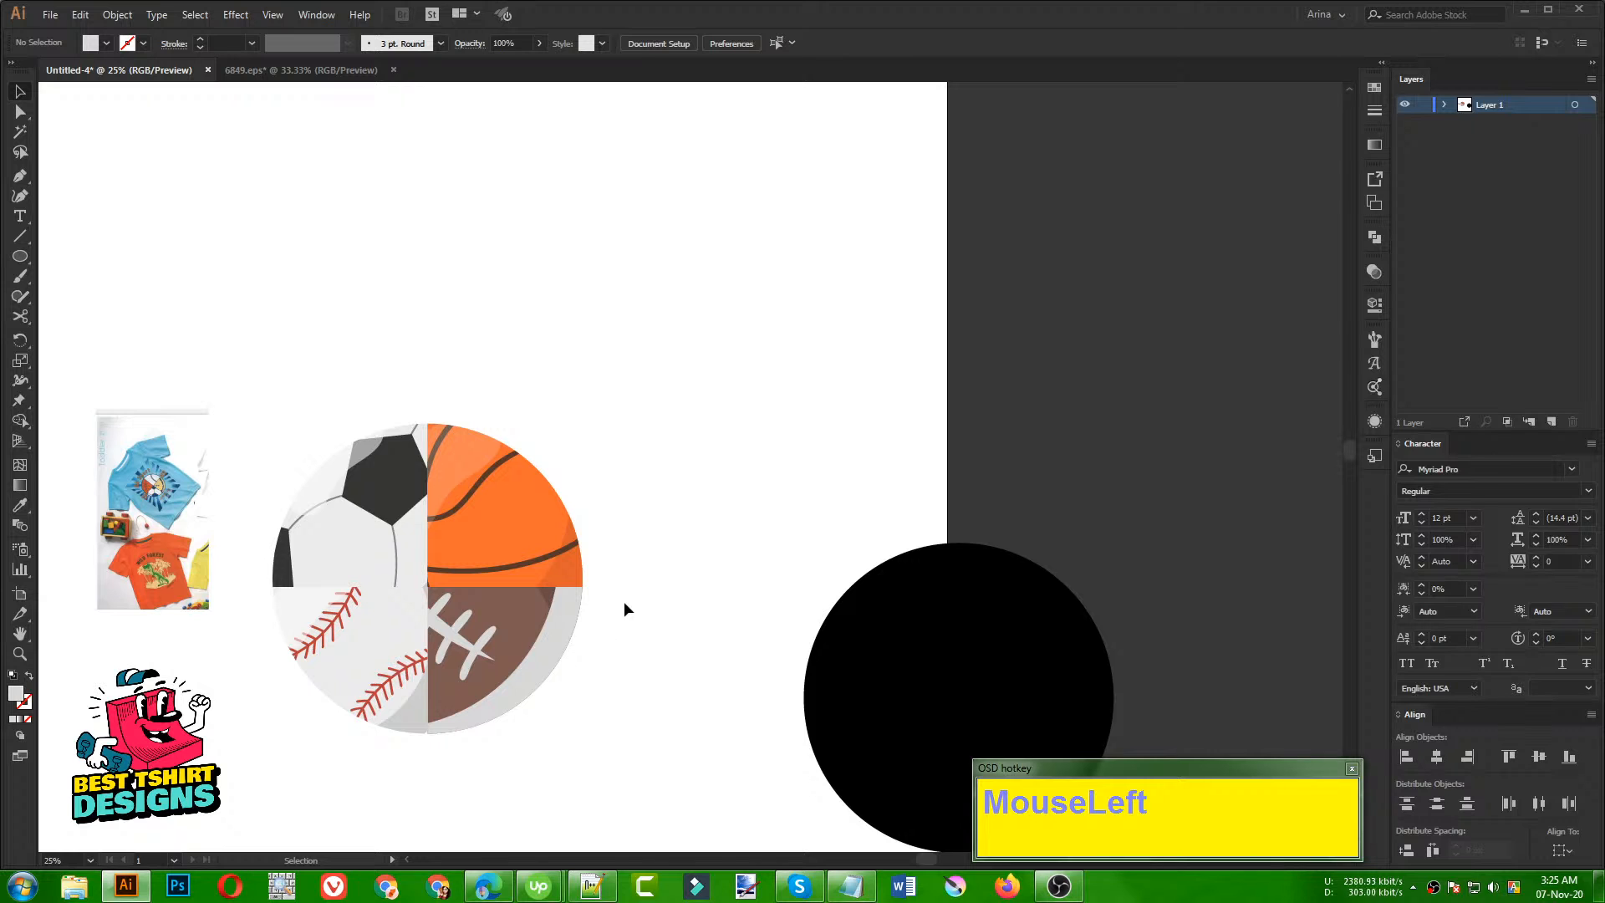
# Step: Undo the football's clipping mask and move the football off the circle to the empty area up and to its right
pyautogui.press('ctrl')
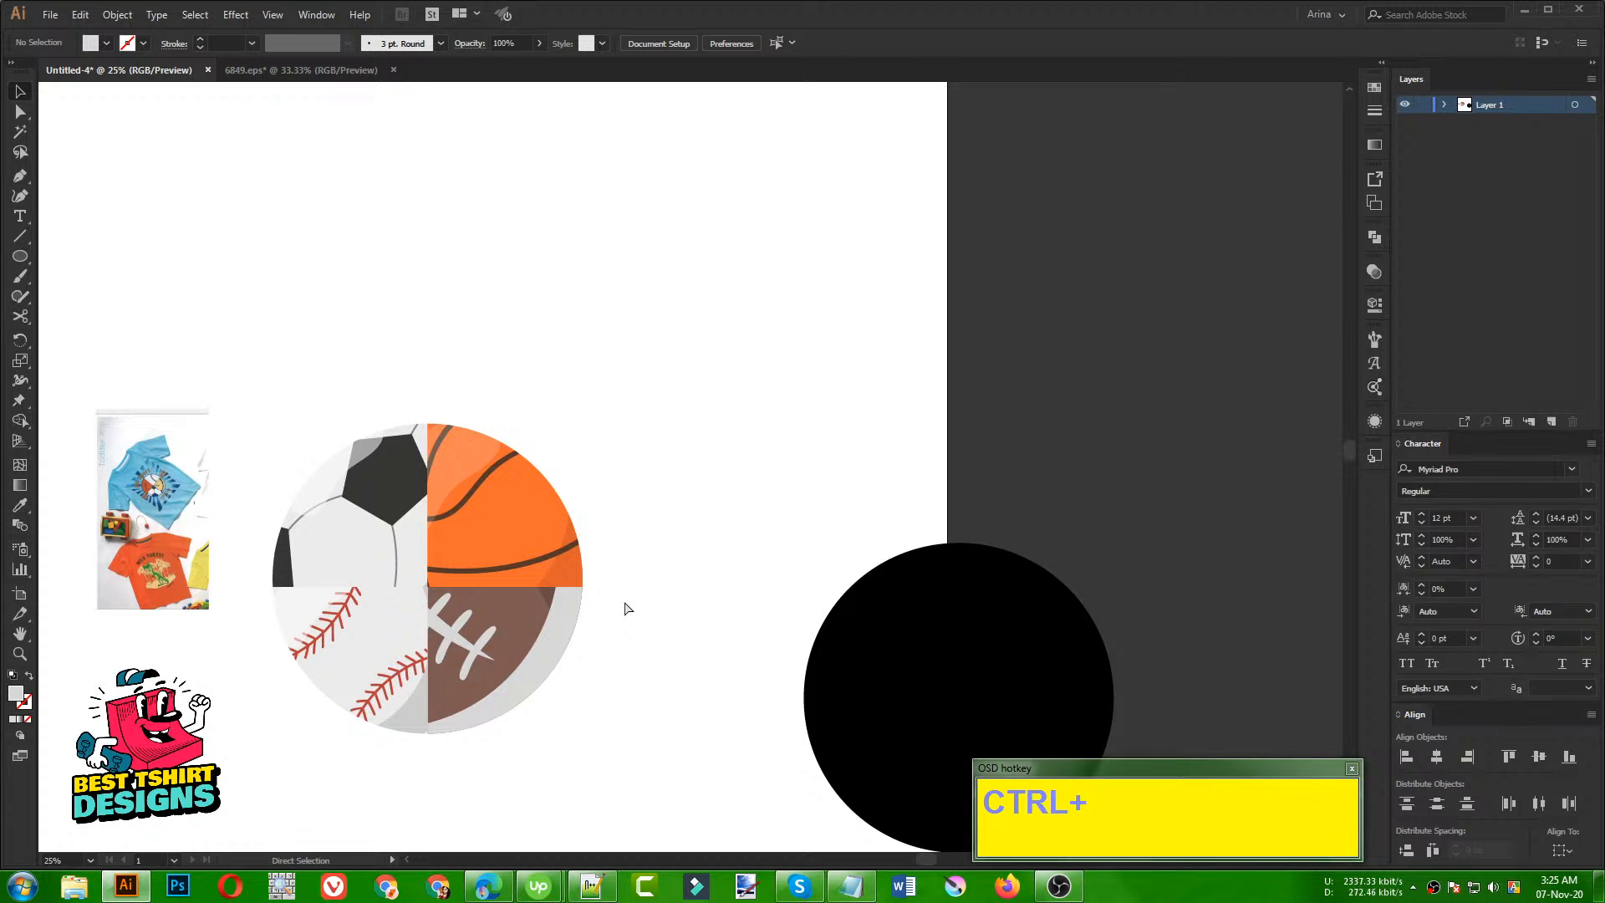
pyautogui.hotkey('ctrl', 'z')
pyautogui.click(678, 601)
pyautogui.moveTo(581, 698); pyautogui.dragTo(861, 442)
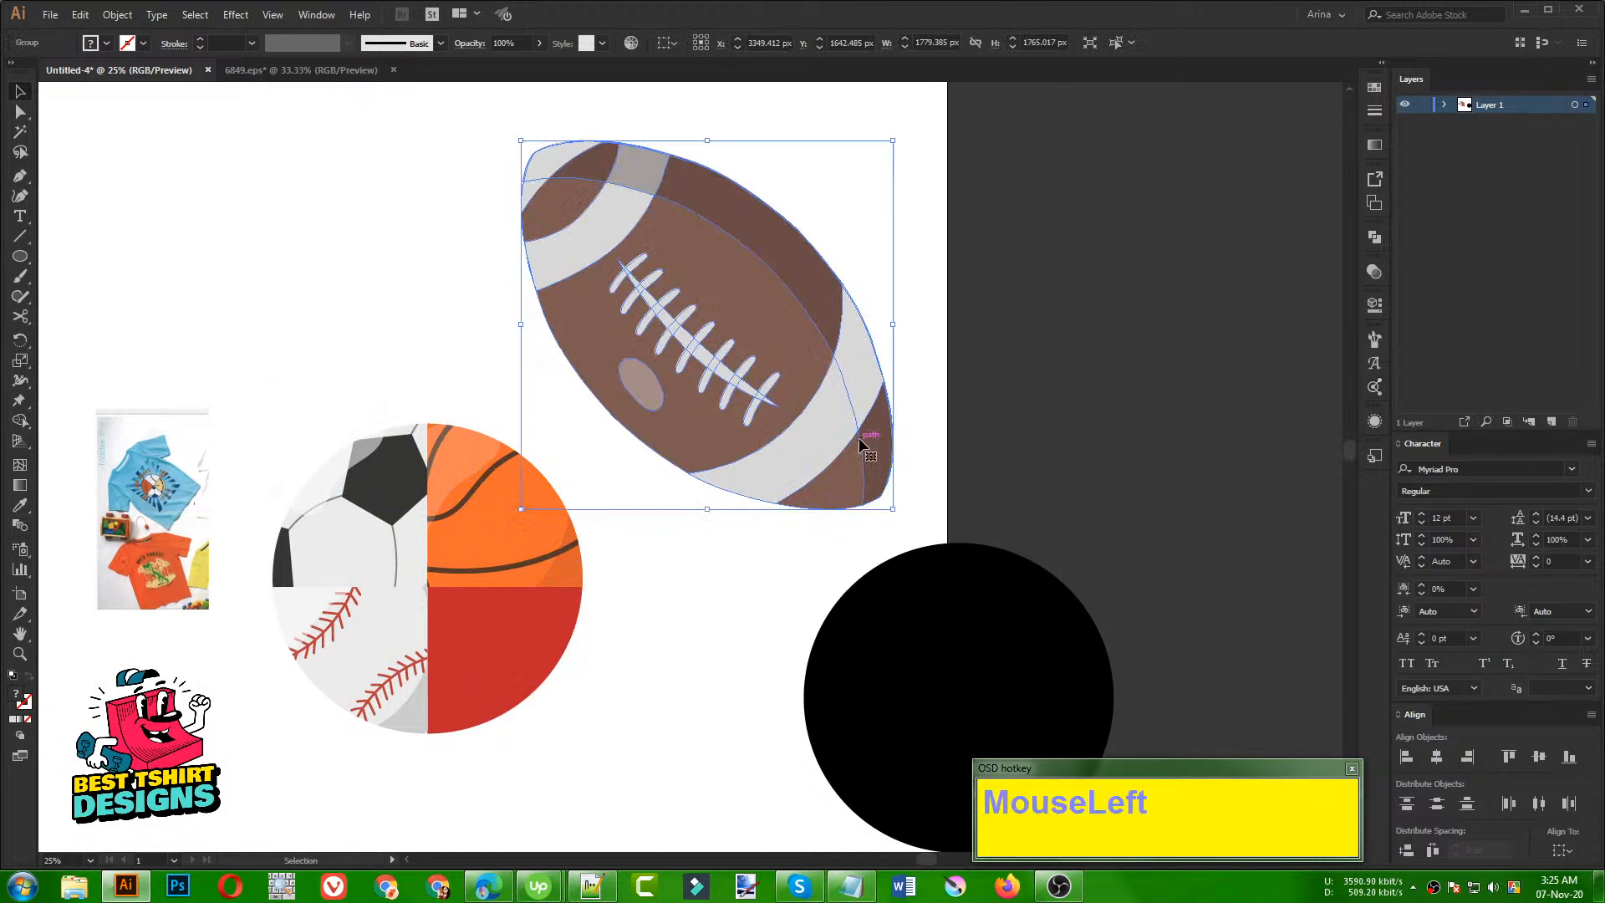
# Step: Isolate the football group, select only its lacing pieces, and scale them down to about 603 by 611 px
pyautogui.doubleClick(764, 401)
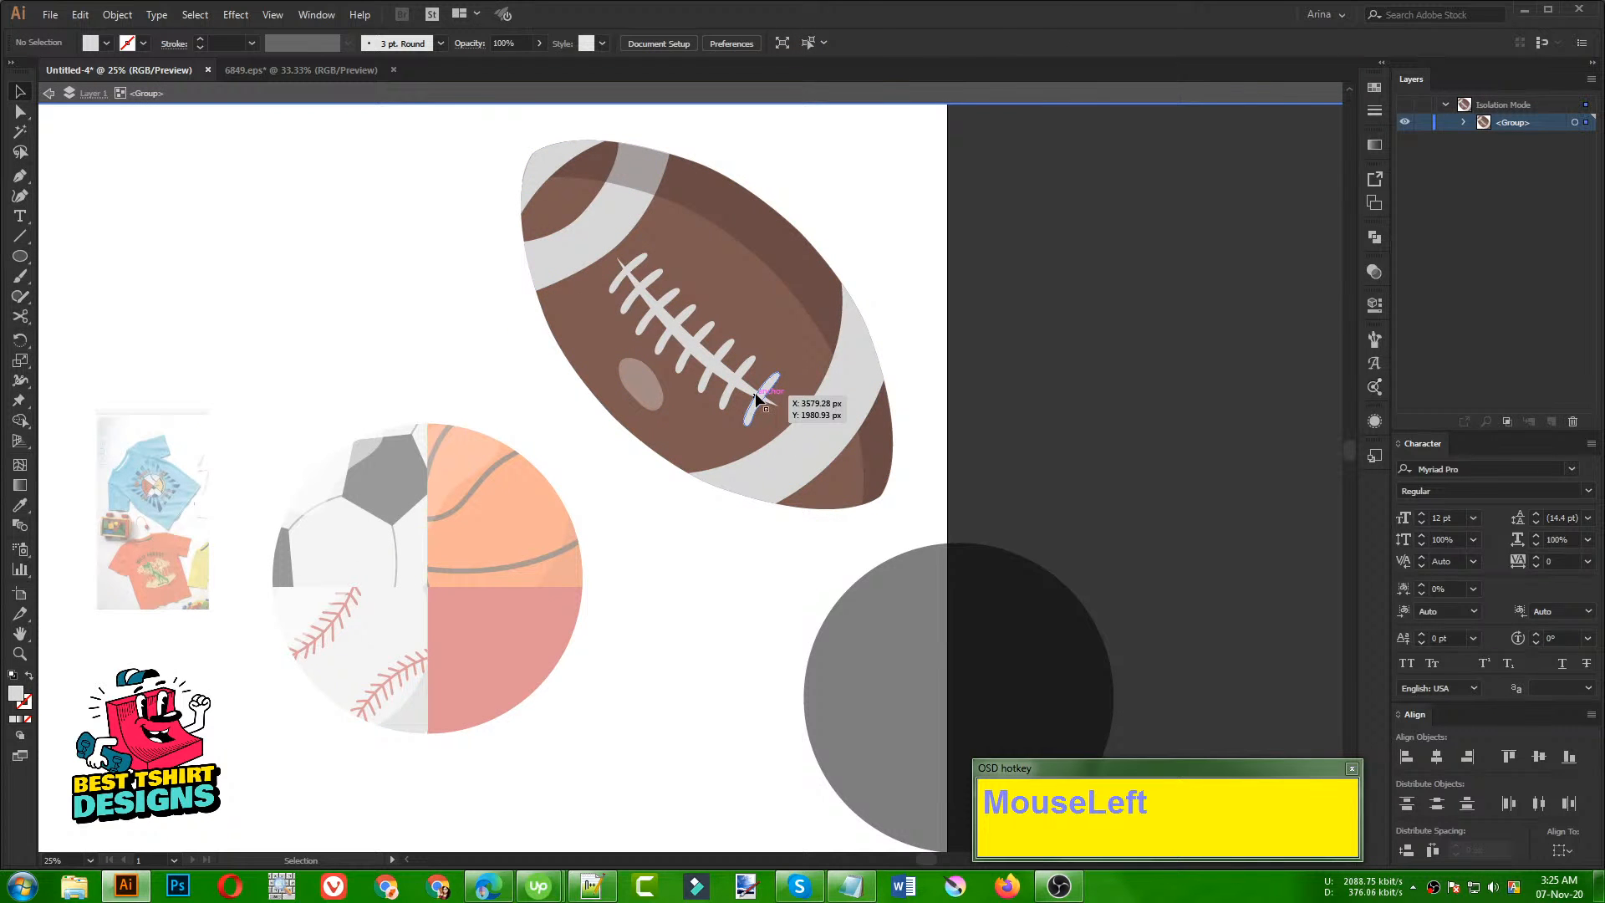
pyautogui.click(756, 397)
pyautogui.click(668, 558)
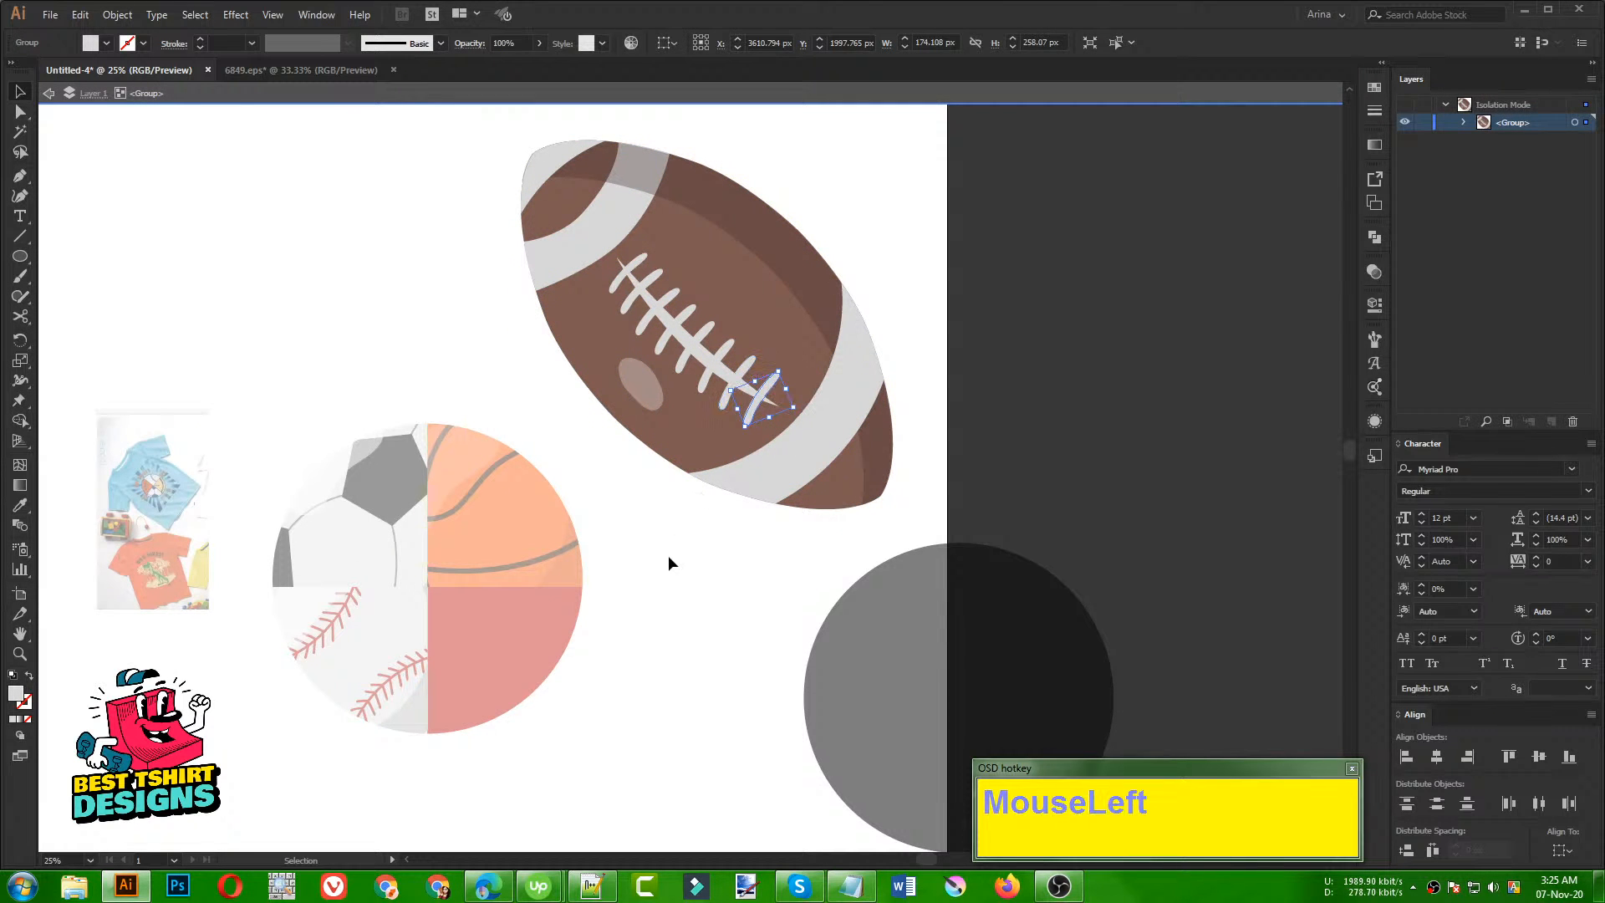
pyautogui.moveTo(744, 458); pyautogui.dragTo(602, 219)
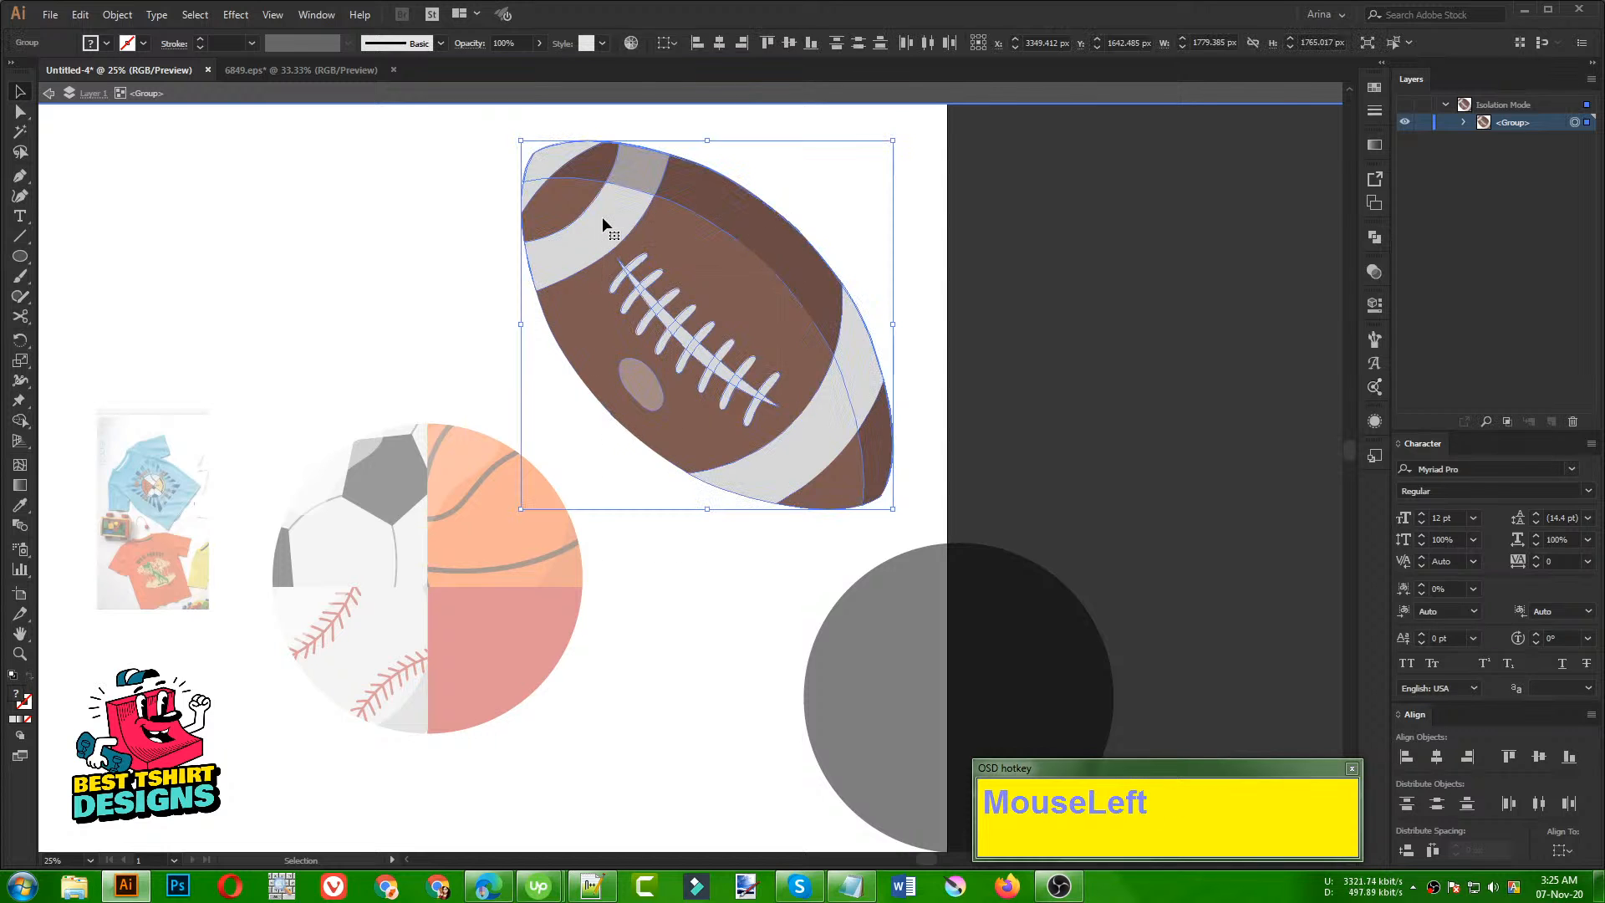
pyautogui.keyDown('shift'); pyautogui.click(795, 272); pyautogui.keyUp('shift')
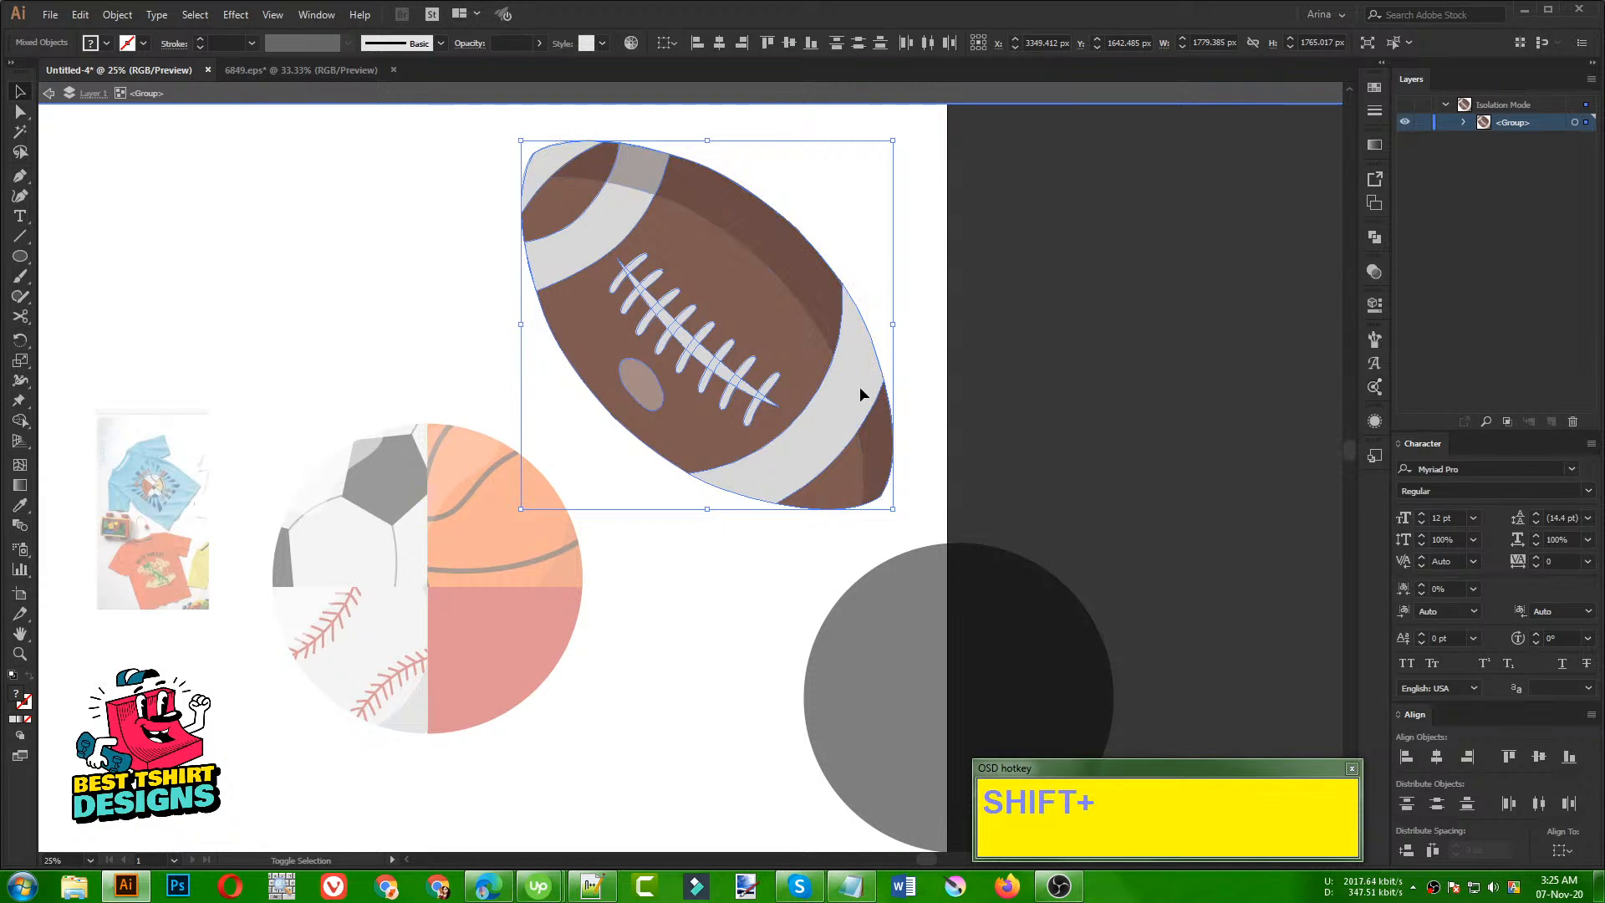
pyautogui.keyDown('shift'); pyautogui.click(880, 462); pyautogui.keyUp('shift')
pyautogui.keyDown('shift'); pyautogui.click(877, 454); pyautogui.keyUp('shift')
pyautogui.keyDown('shift'); pyautogui.click(849, 476); pyautogui.keyUp('shift')
pyautogui.keyDown('shift'); pyautogui.click(643, 385); pyautogui.keyUp('shift')
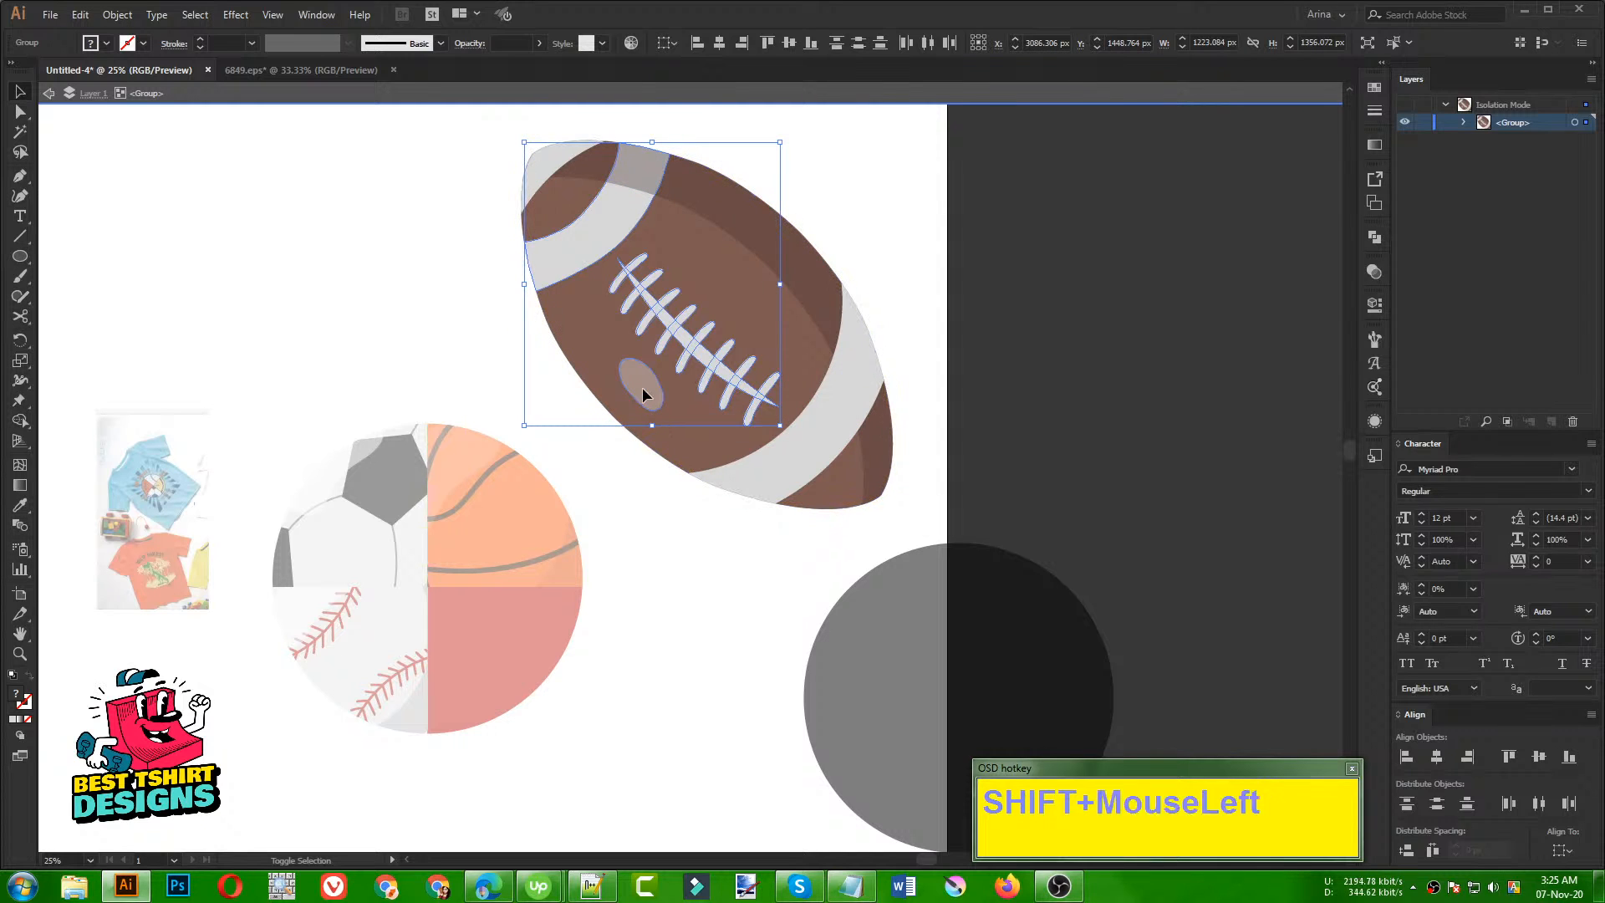
pyautogui.keyDown('shift'); pyautogui.click(563, 250); pyautogui.keyUp('shift')
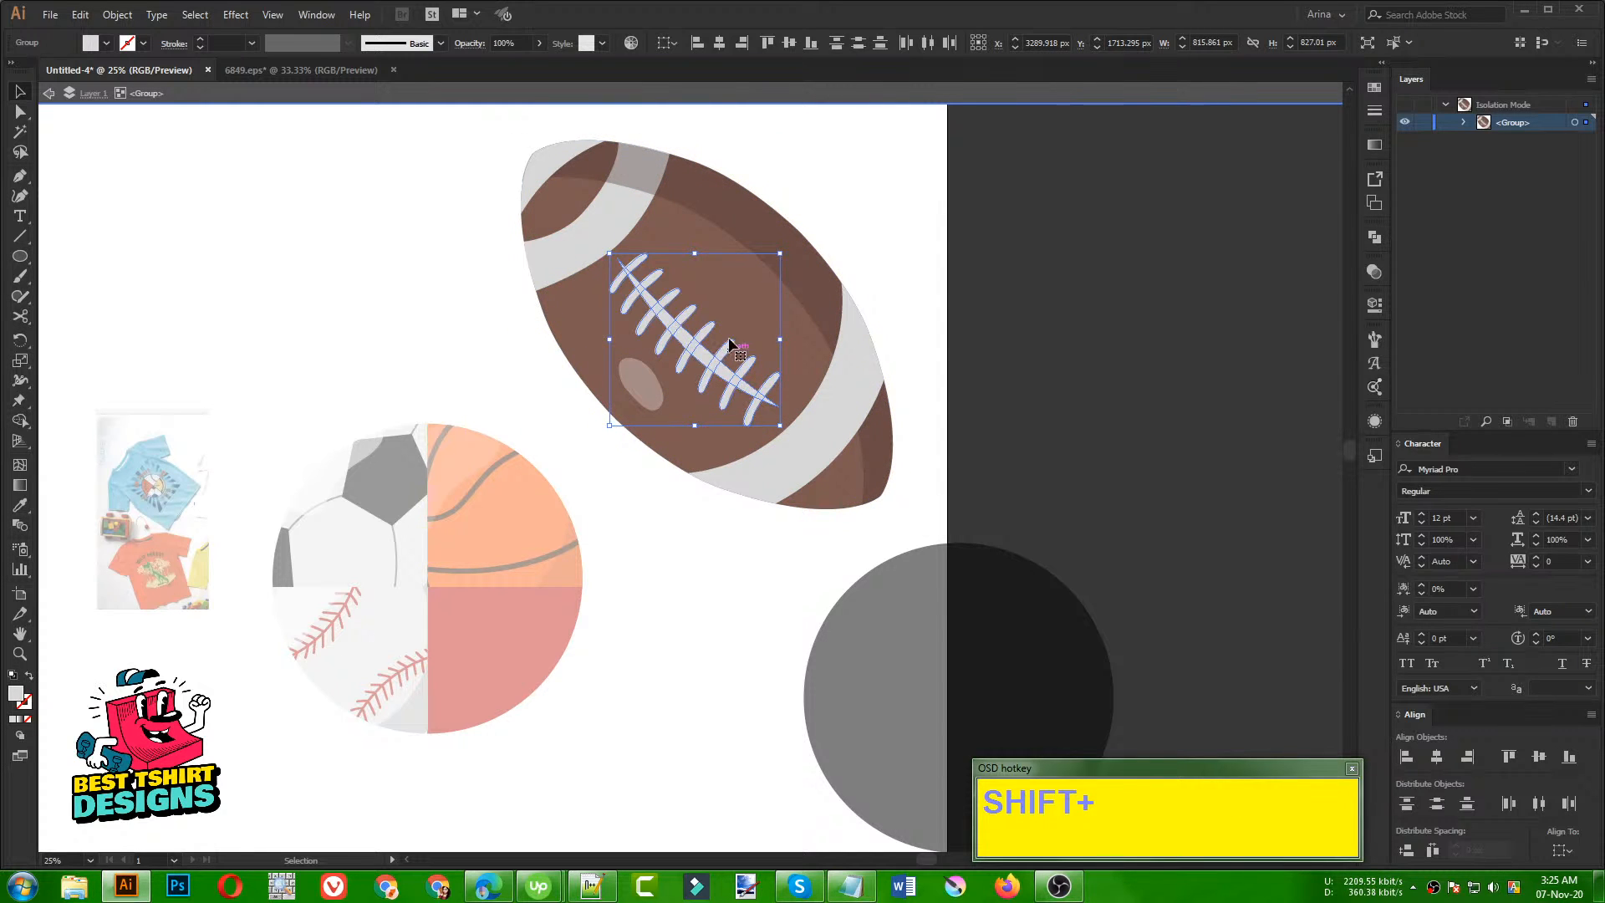
pyautogui.moveTo(788, 418); pyautogui.dragTo(715, 338)
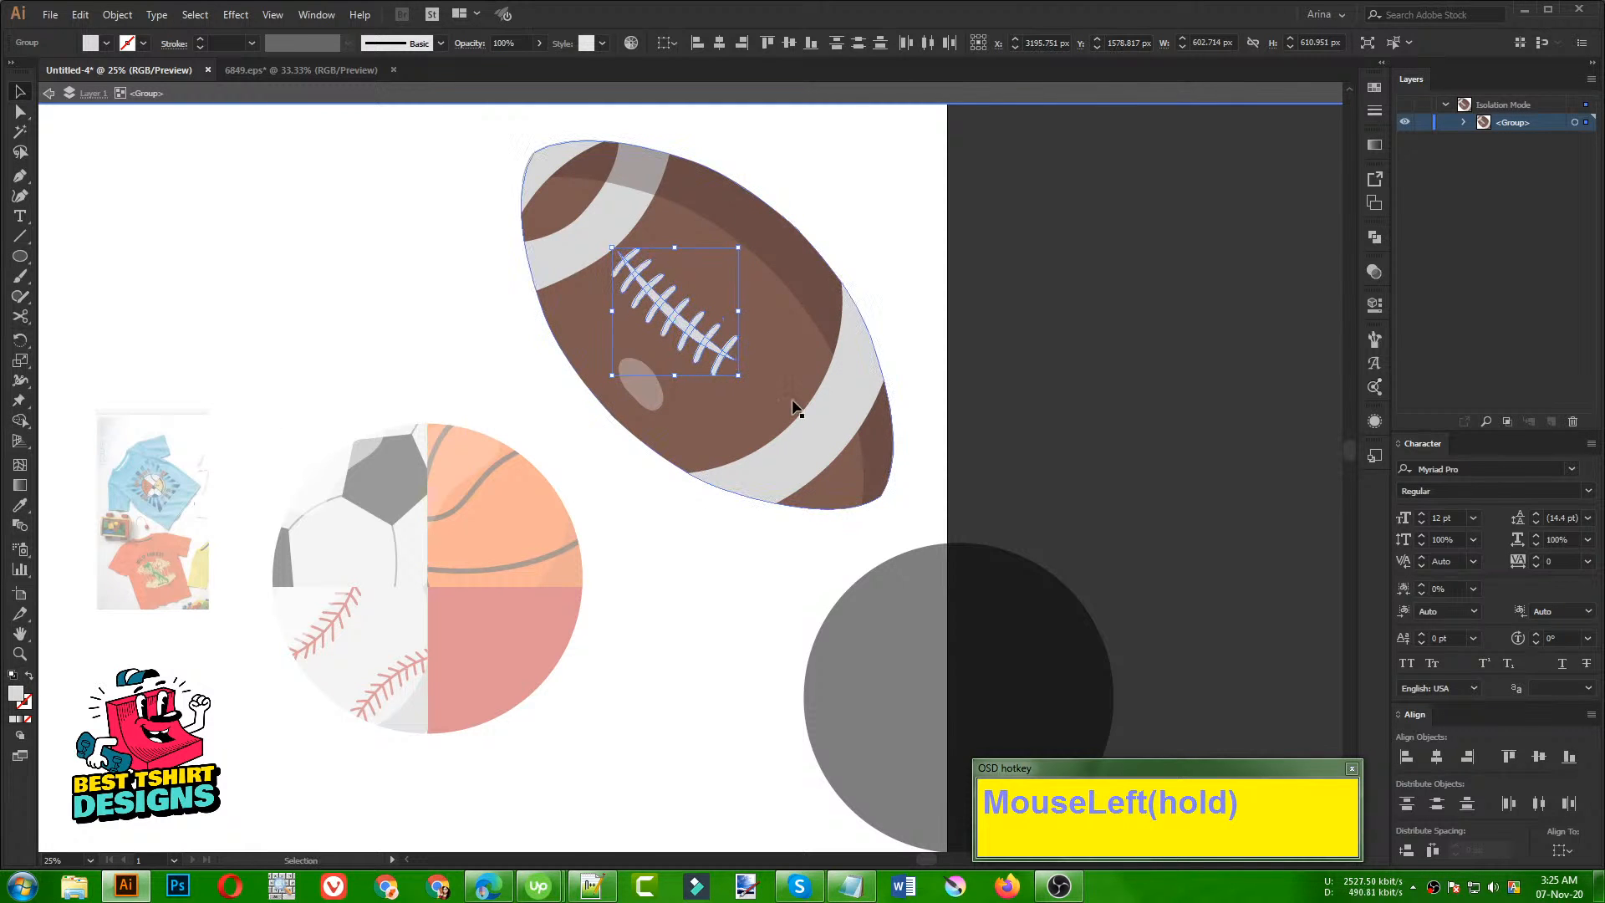
# Step: Delete the football's lower grey stripe together with the grey piece at its upper tip
pyautogui.click(883, 484)
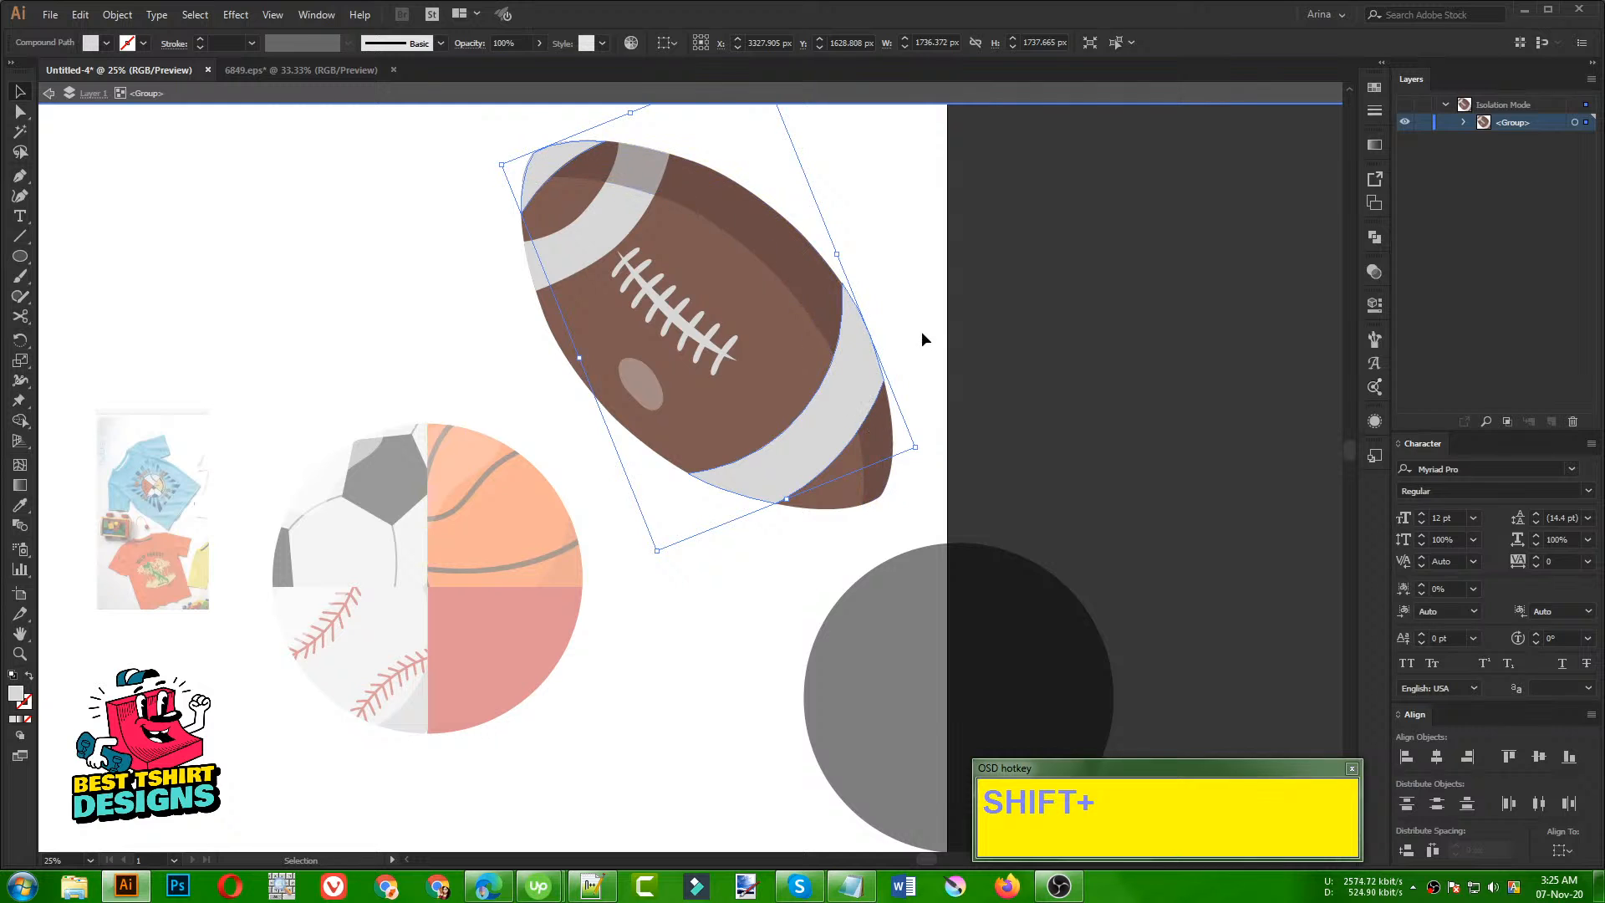
pyautogui.keyDown('shift'); pyautogui.click(851, 382); pyautogui.keyUp('shift')
pyautogui.keyDown('shift'); pyautogui.click(849, 380); pyautogui.keyUp('shift')
pyautogui.moveTo(917, 447); pyautogui.dragTo(818, 383)
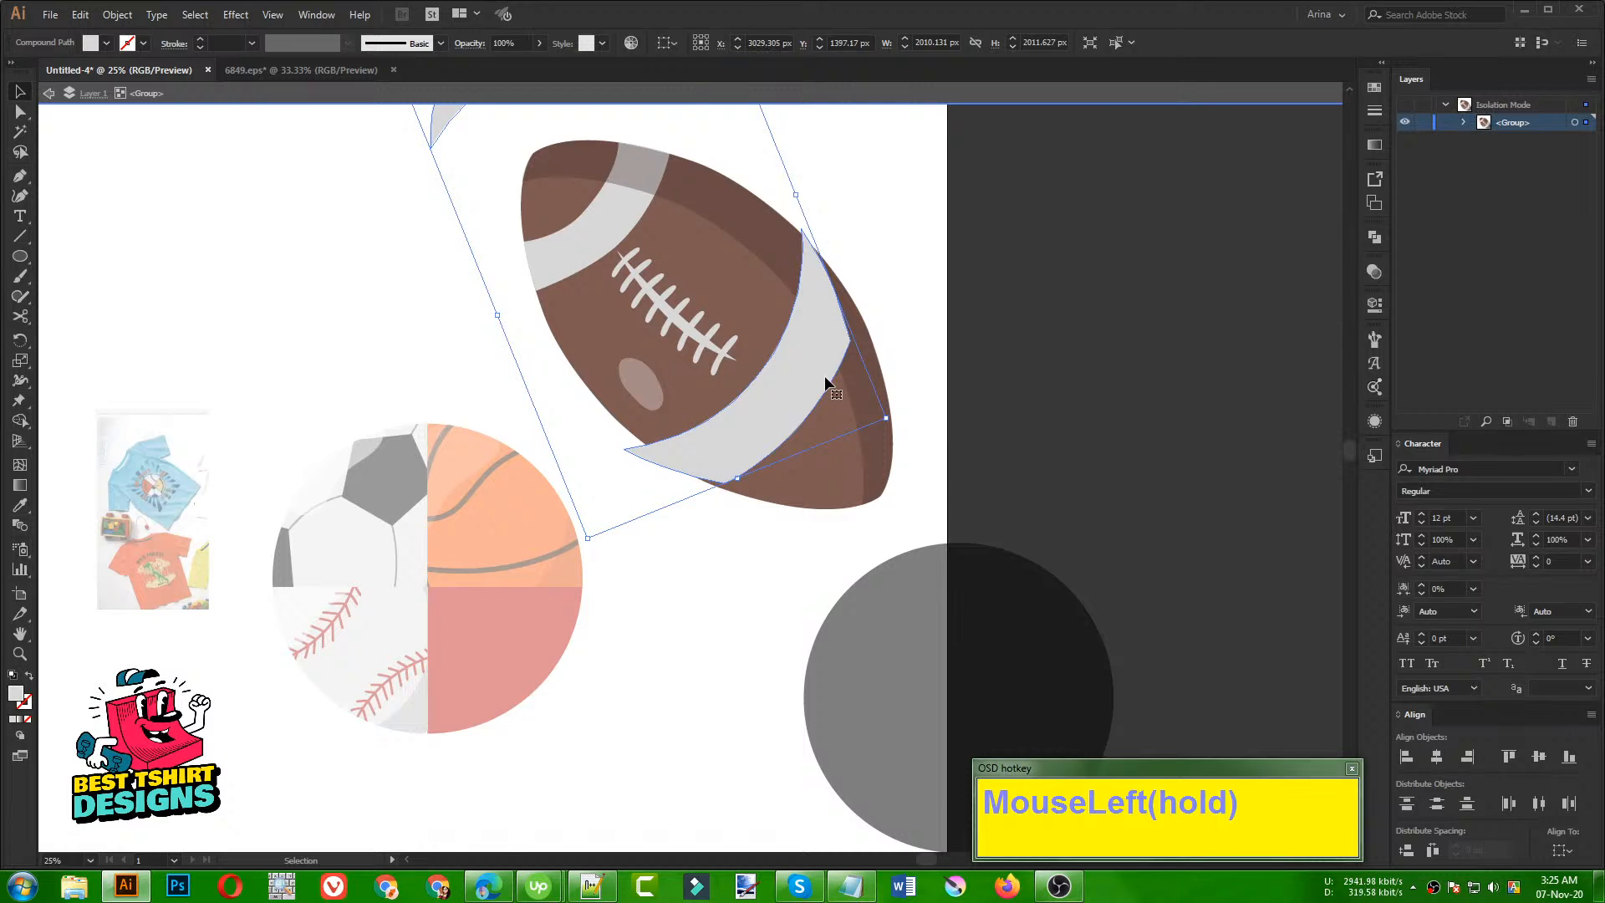
pyautogui.click(825, 377)
pyautogui.press('Delete')
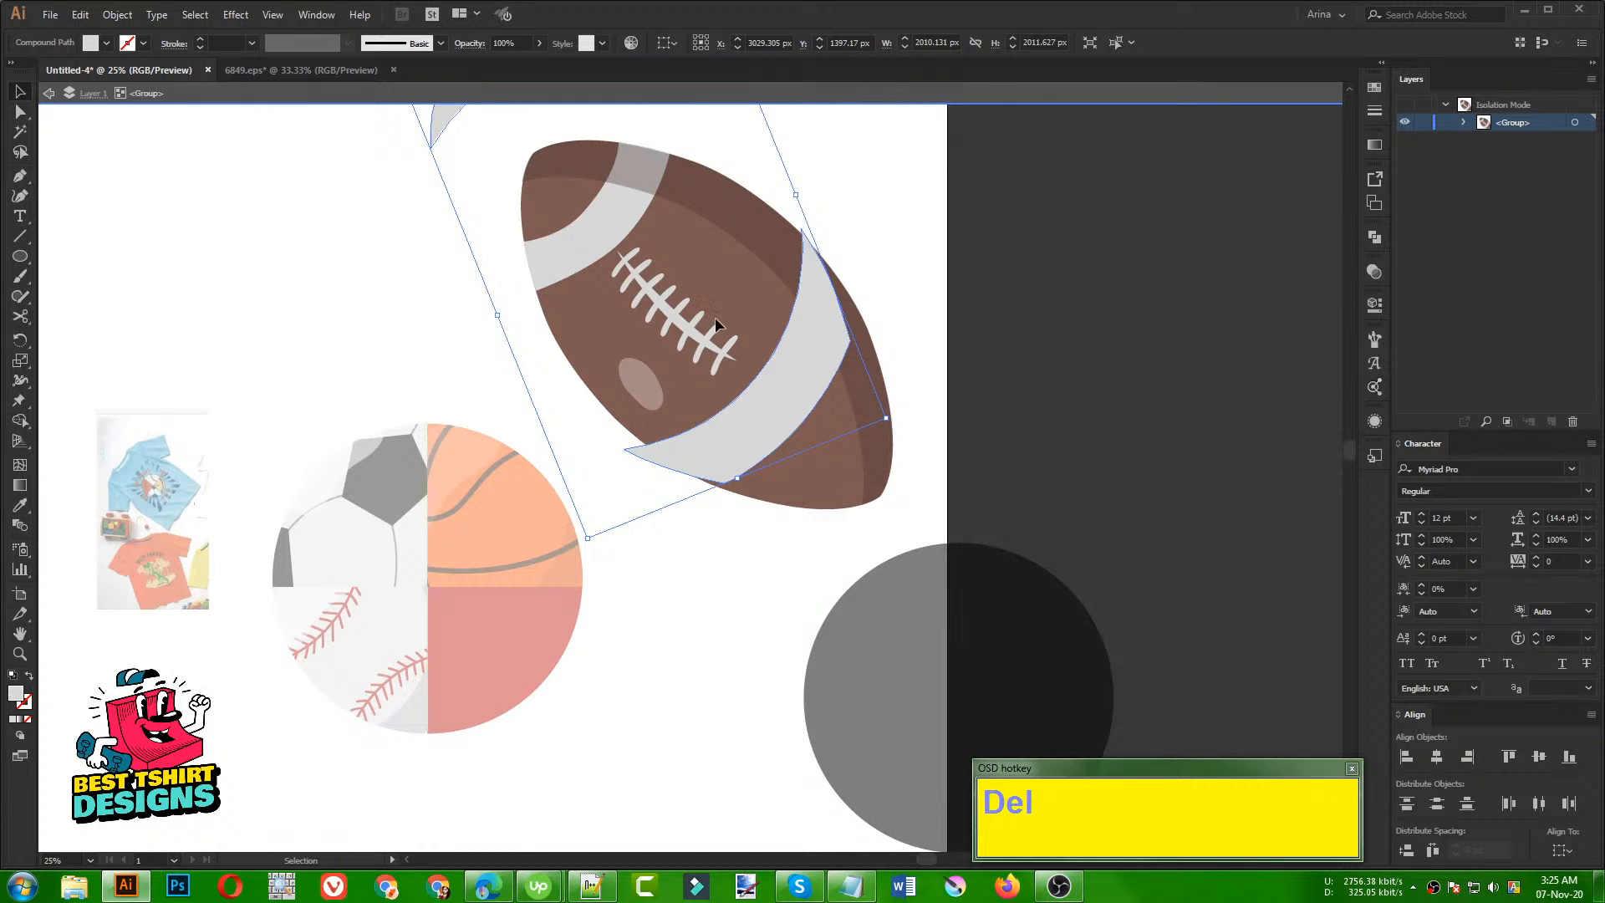
# Step: Draw a three-point arc about 1066 by 1376 px across the football's lower end with the Curvature tool
pyautogui.click(20, 195)
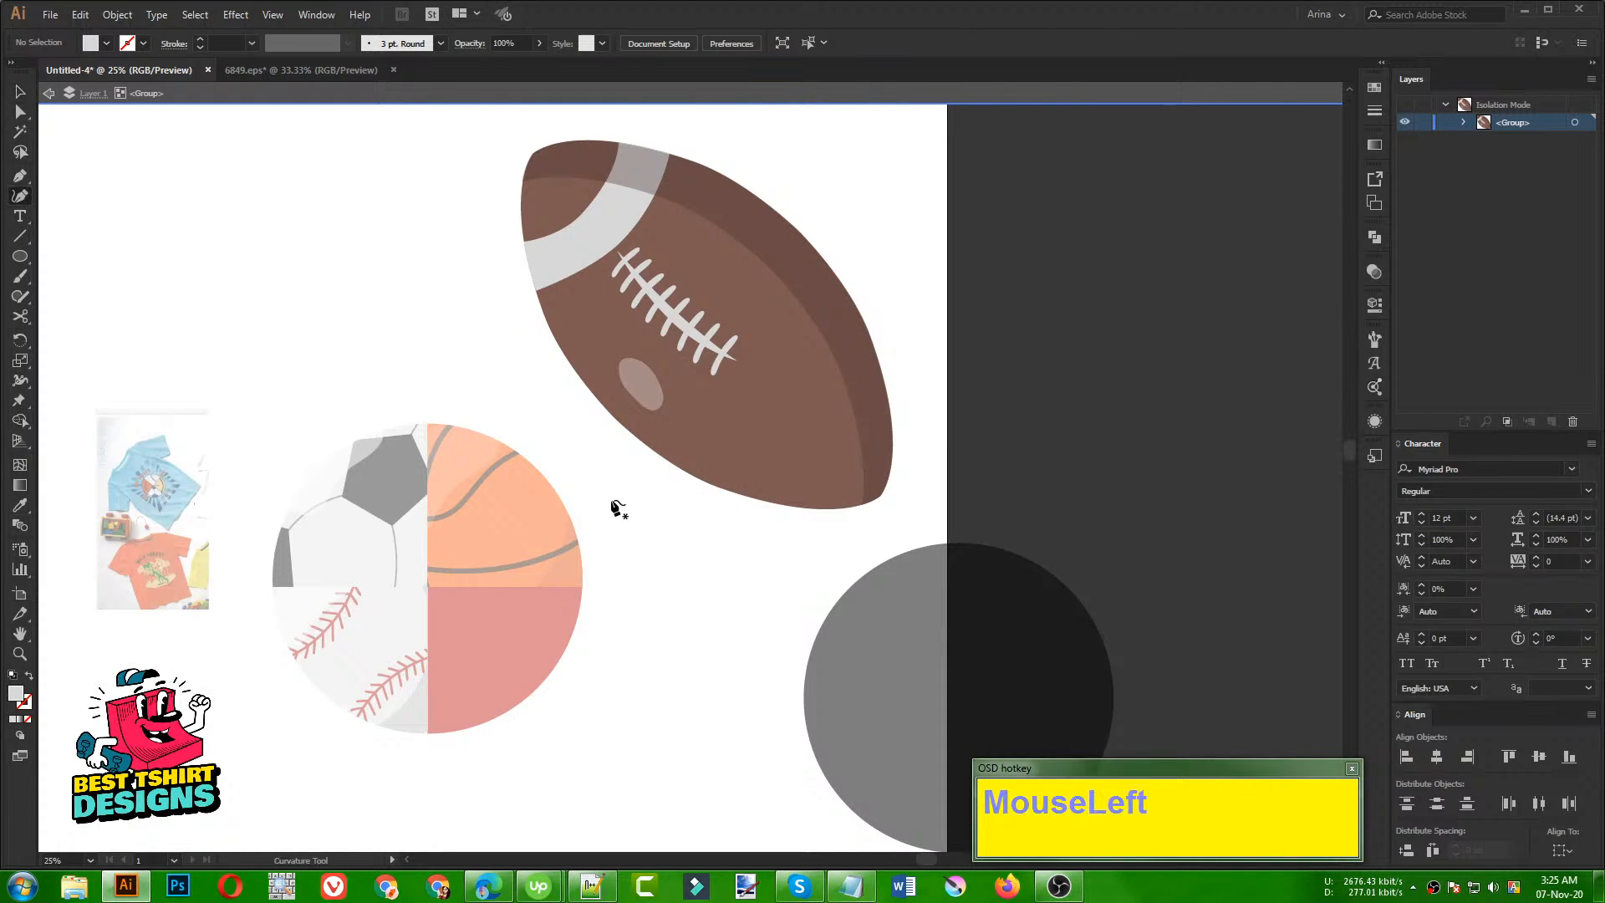
pyautogui.click(622, 487)
pyautogui.click(789, 416)
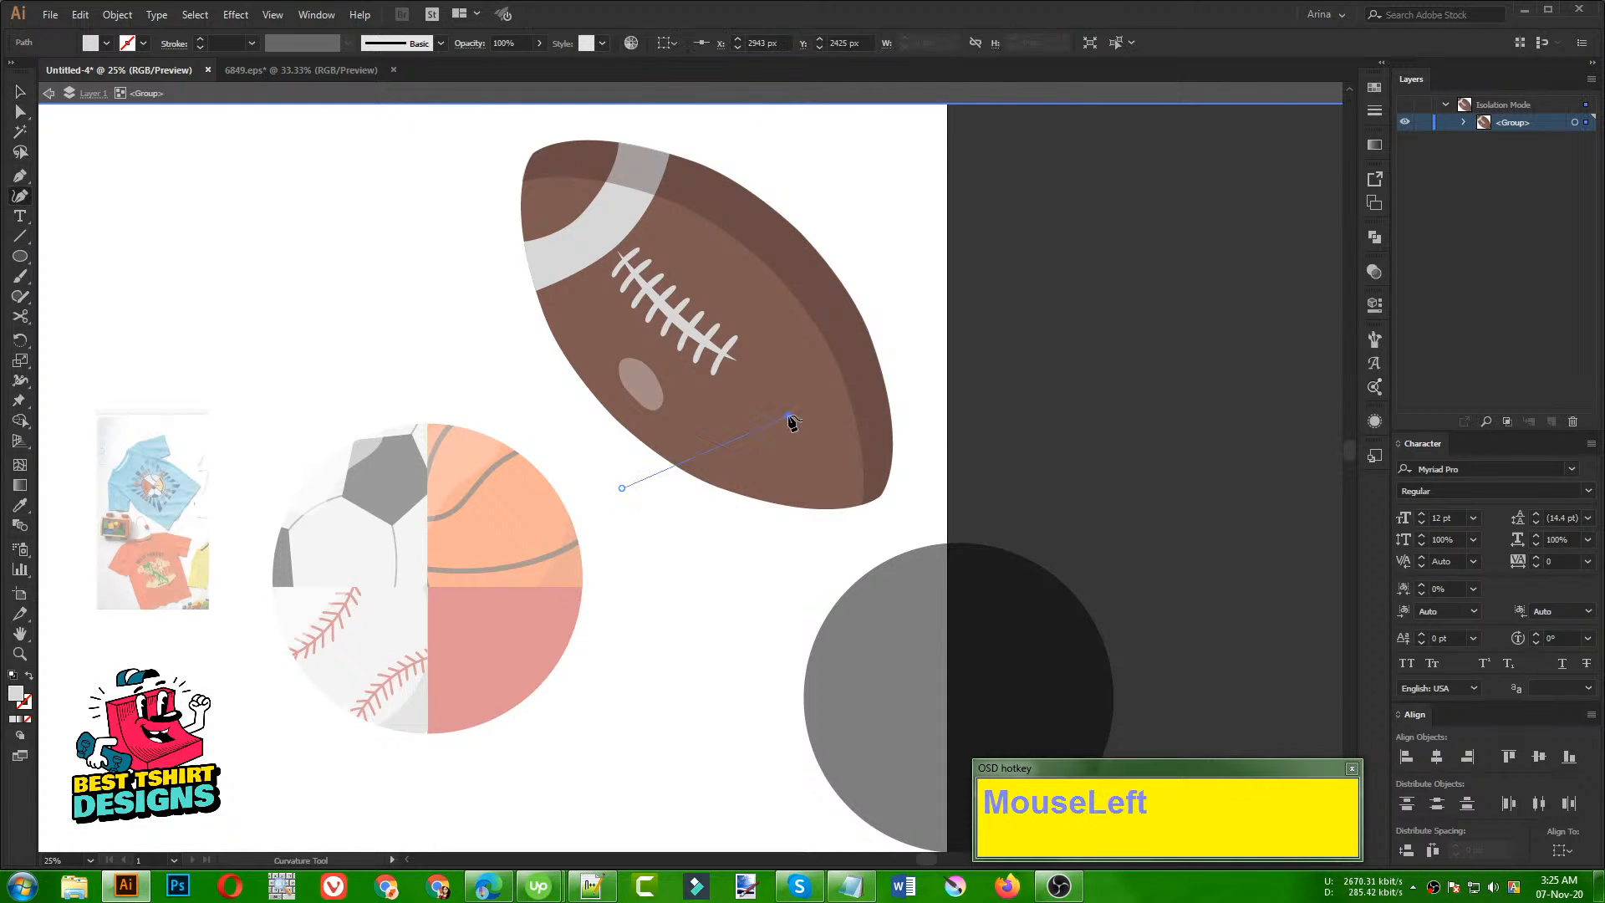
pyautogui.click(840, 203)
pyautogui.press('v')
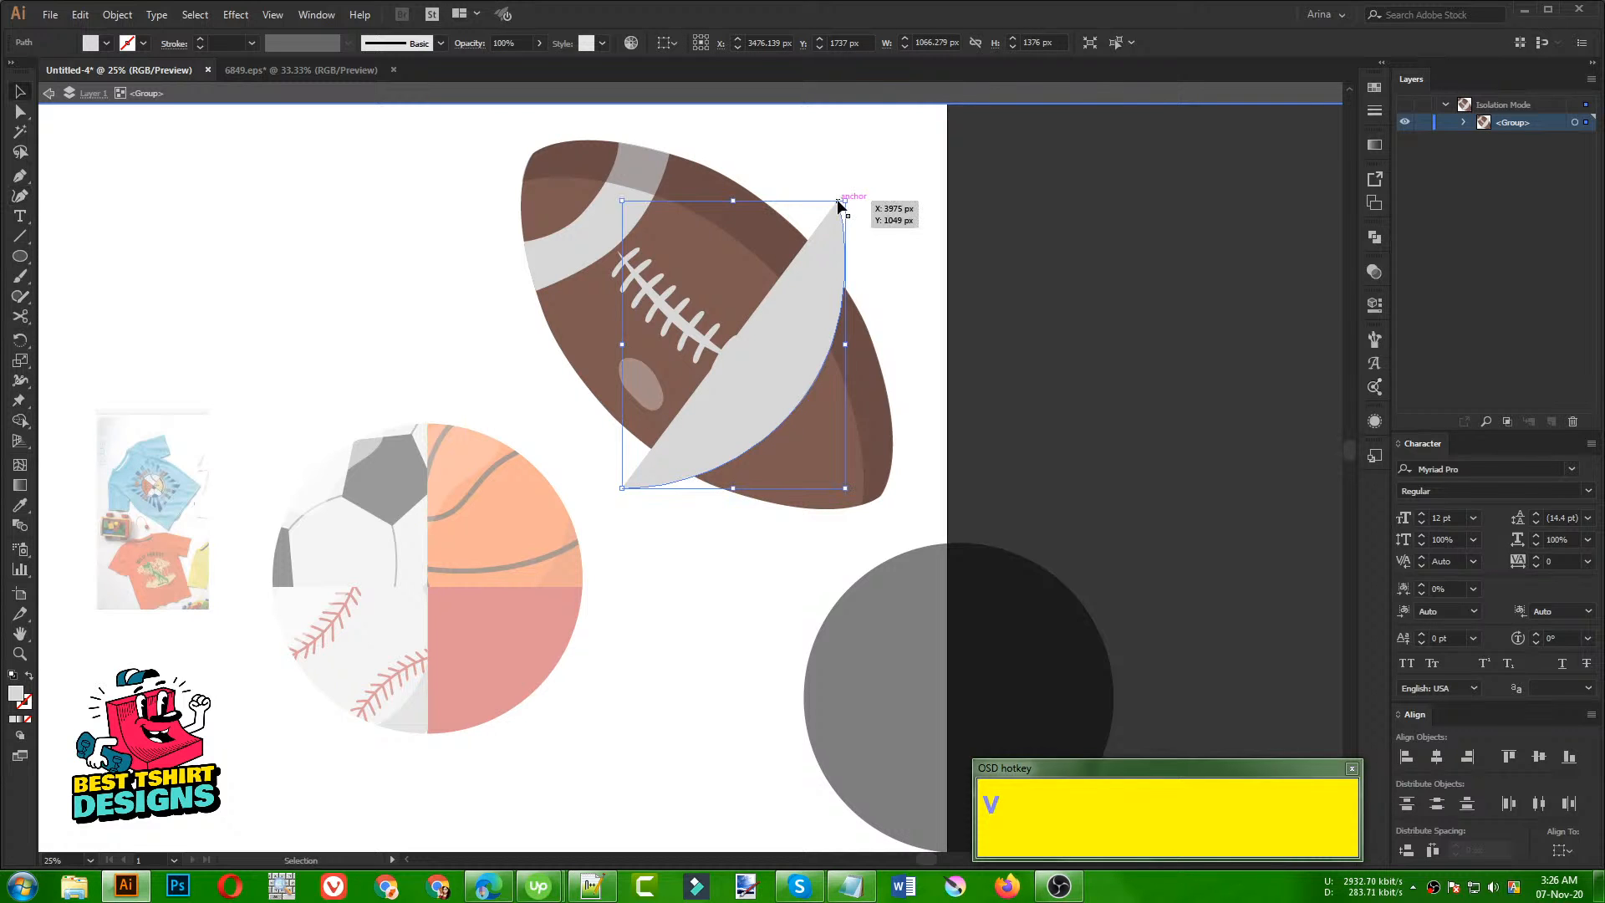
# Step: Swap the arc's fill and stroke, set the stroke weight to 190 pt, and expand the arc's fill and stroke
pyautogui.hotkey('shift', 'x')
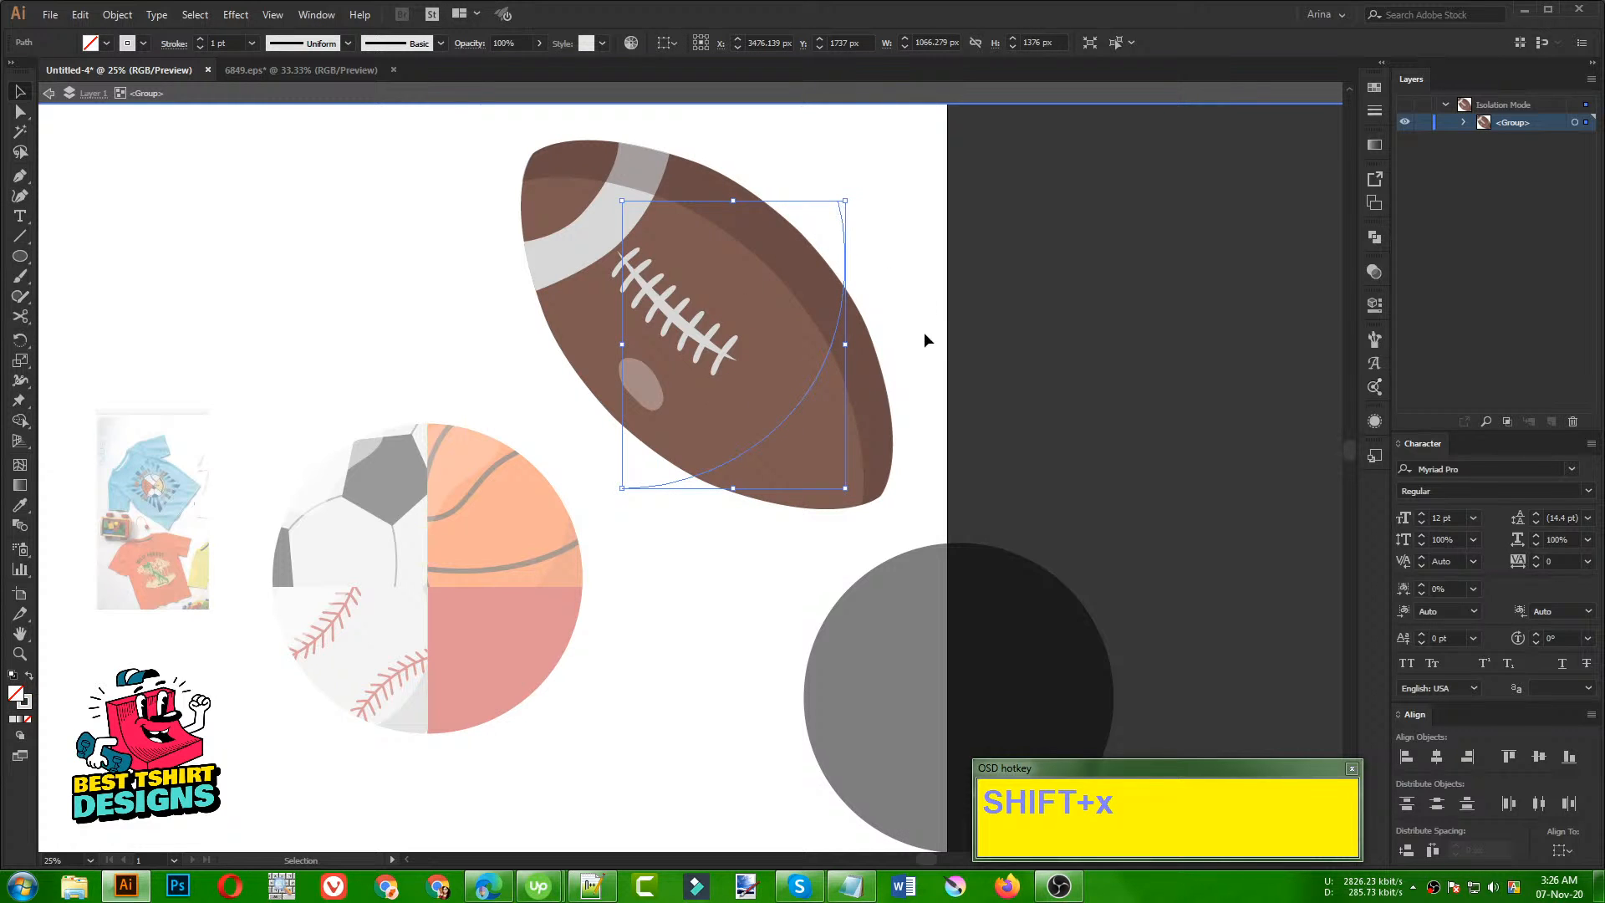
pyautogui.scroll(10, 227, 45)
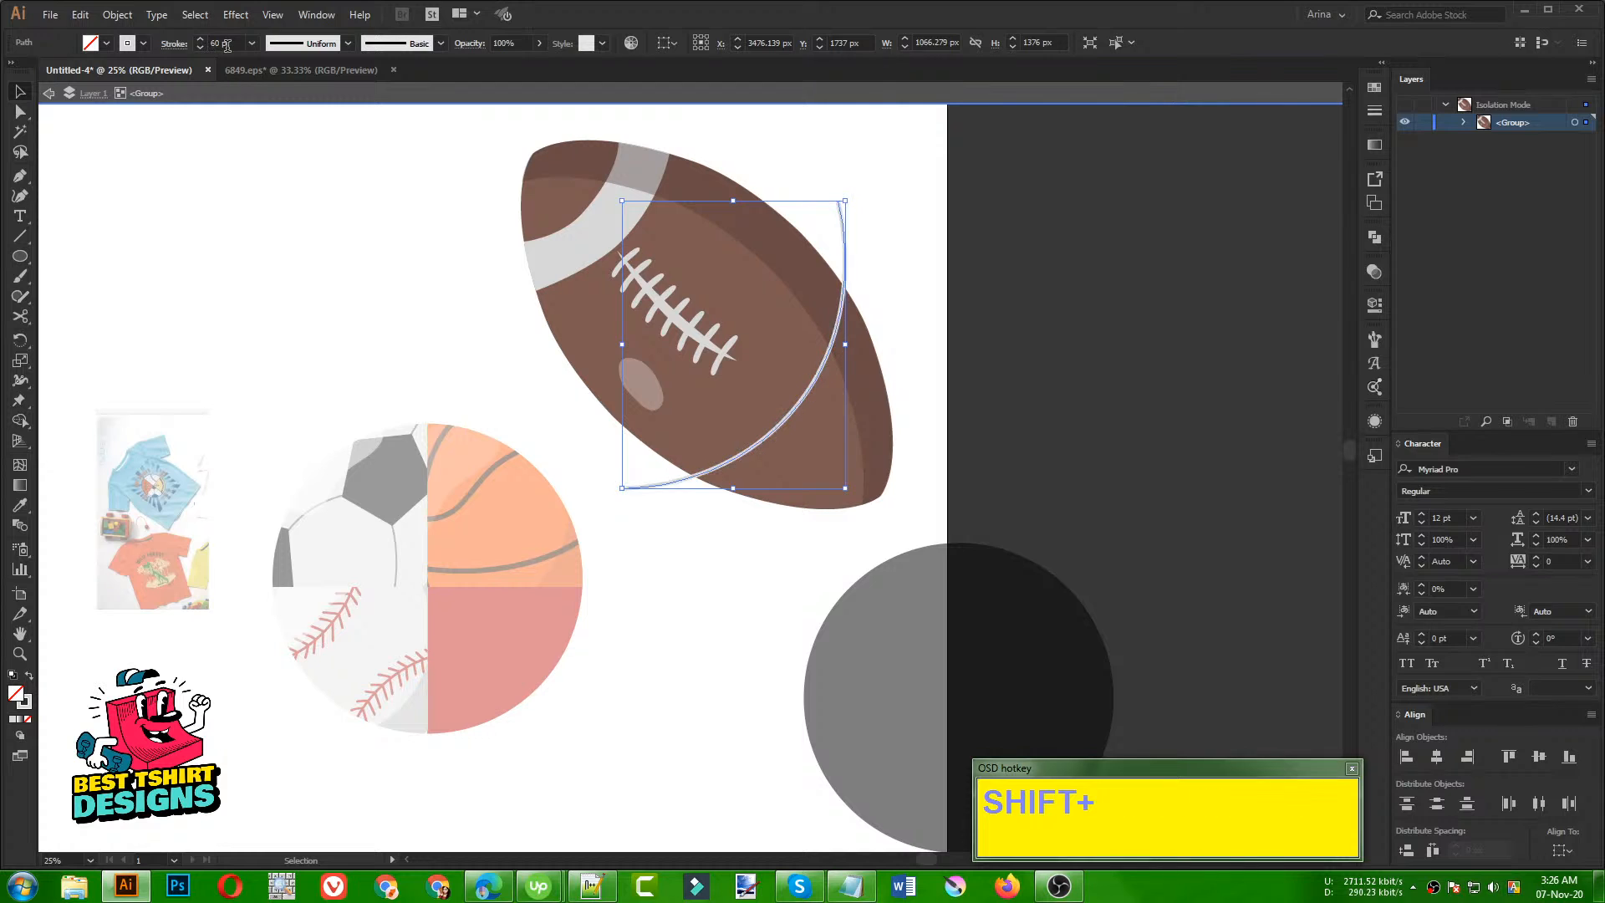
pyautogui.scroll(9, 228, 45)
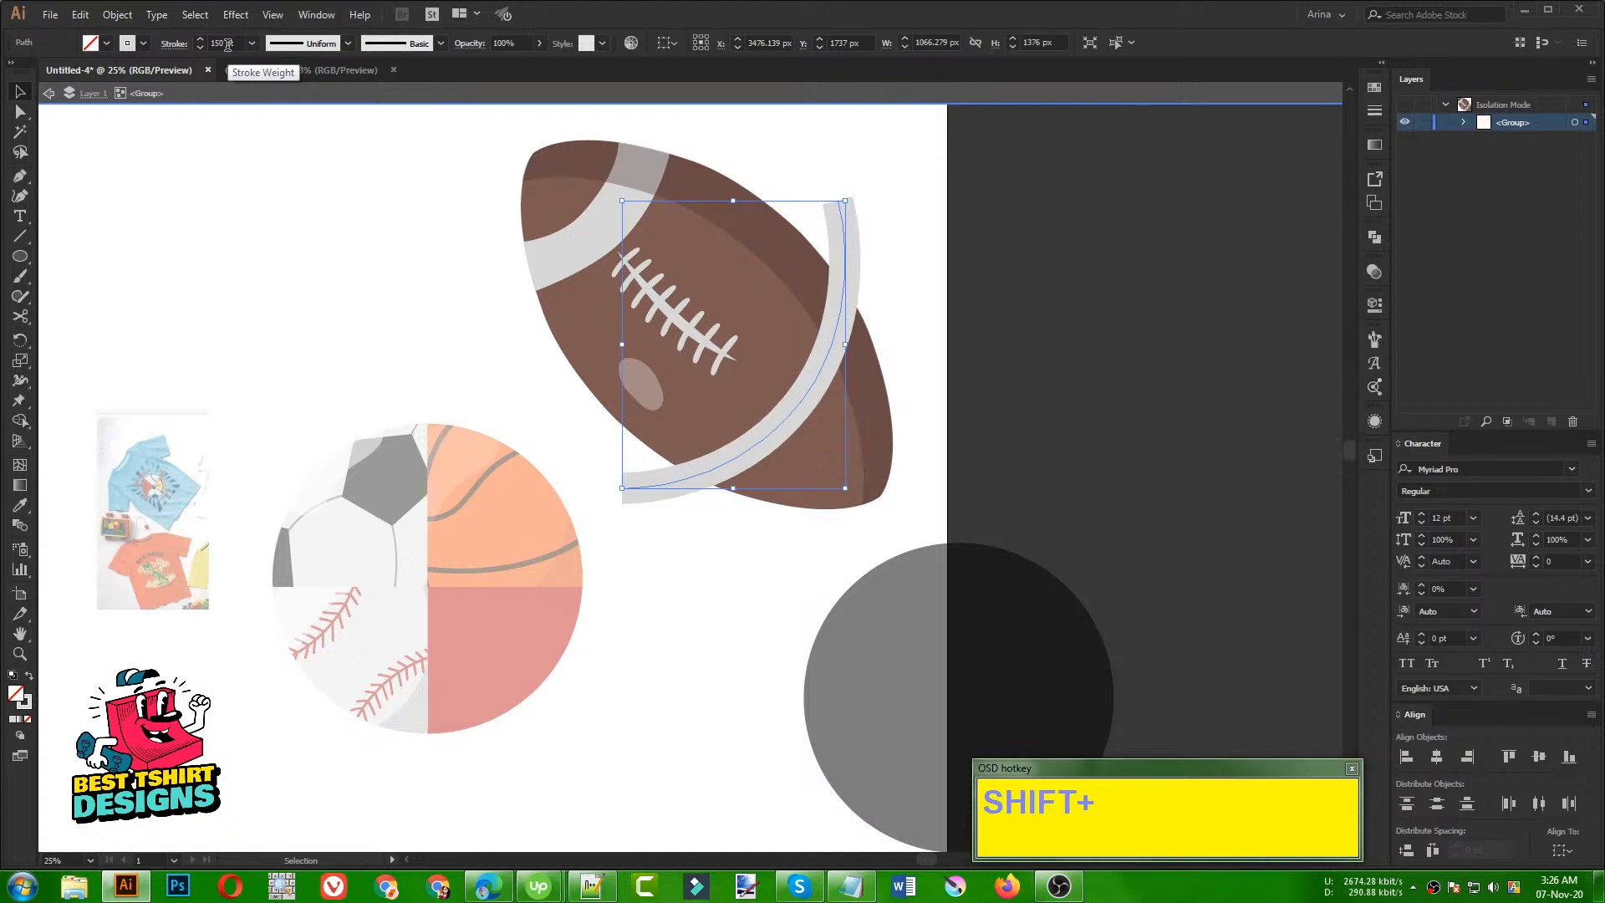
pyautogui.click(117, 15)
pyautogui.click(143, 194)
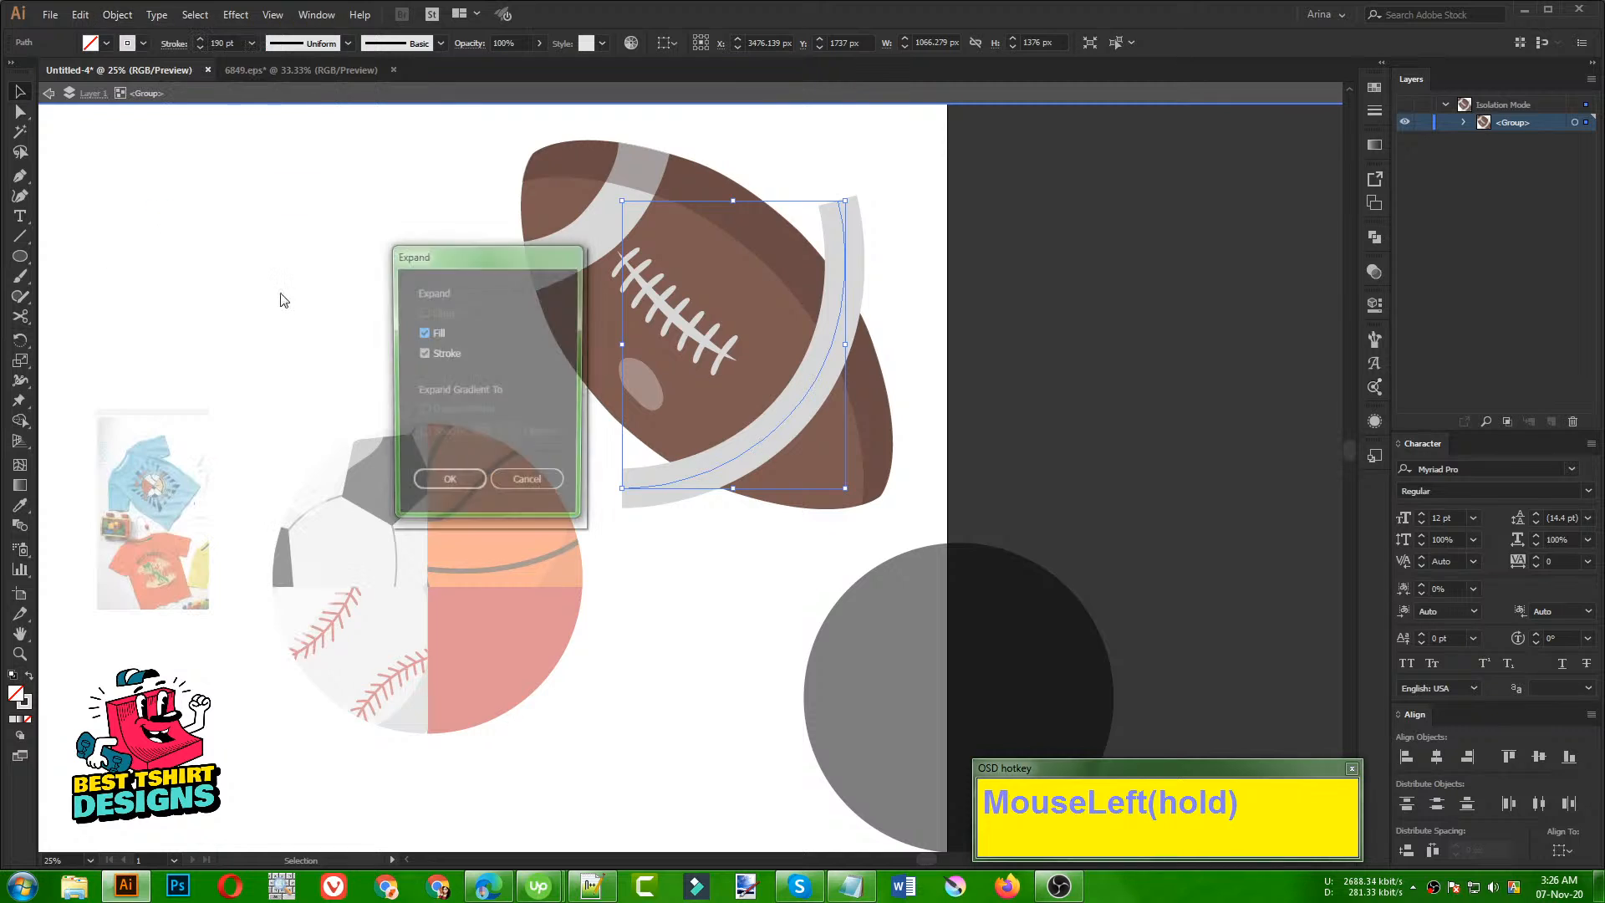
pyautogui.click(449, 478)
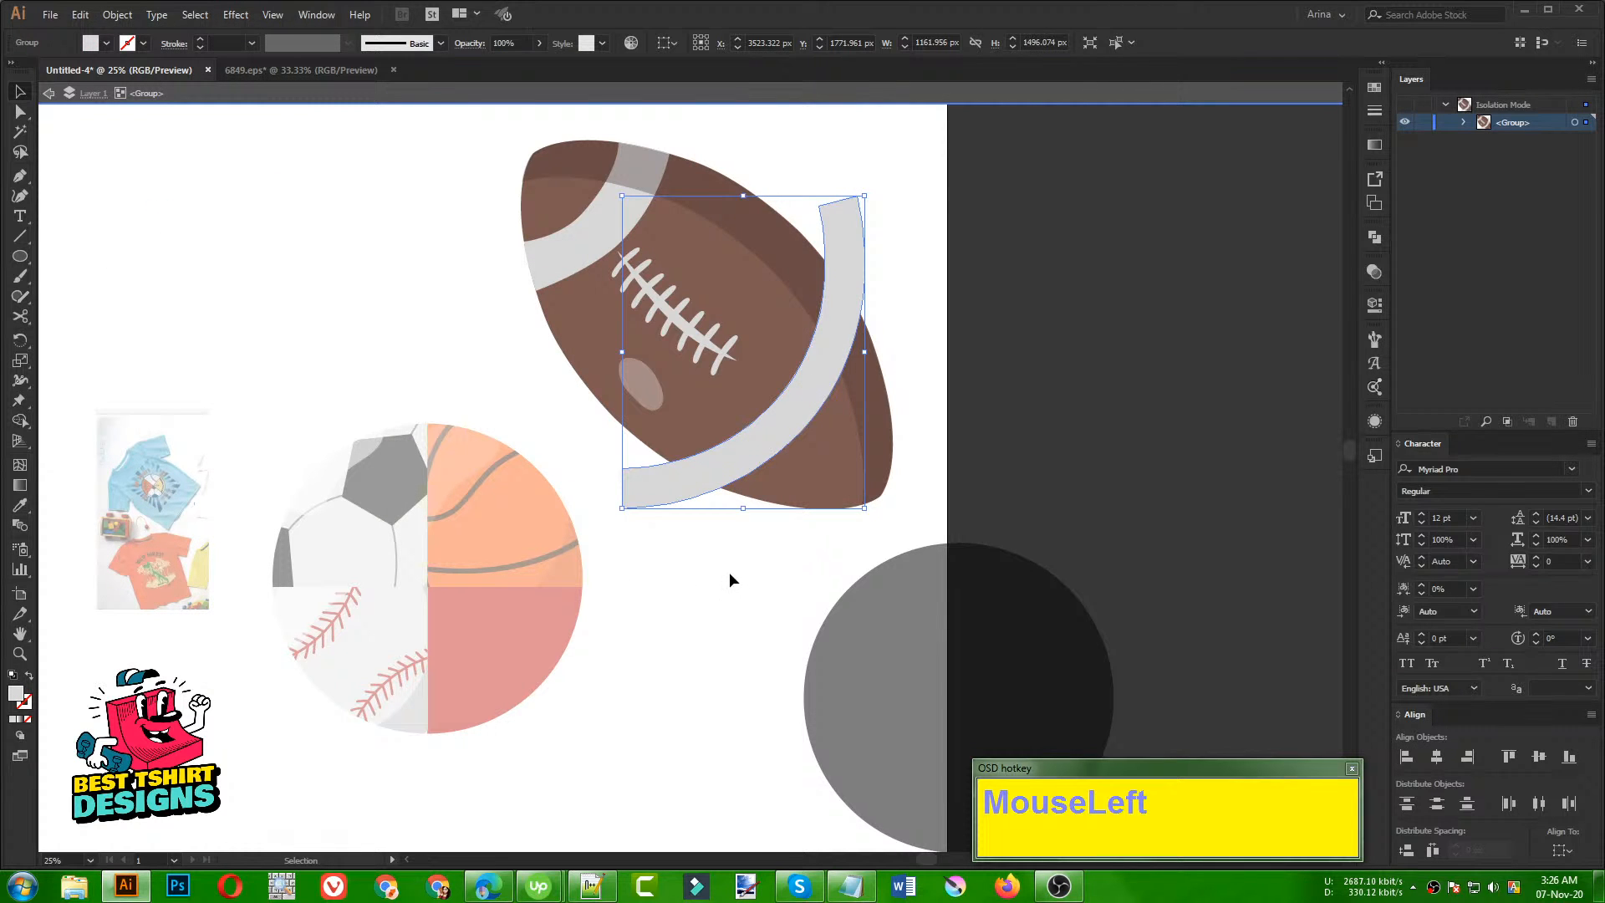
# Step: Remove the new stripe's upper overhang beyond the football's edge with the Shape Builder tool
pyautogui.keyDown('shift'); pyautogui.click(875, 393); pyautogui.keyUp('shift')
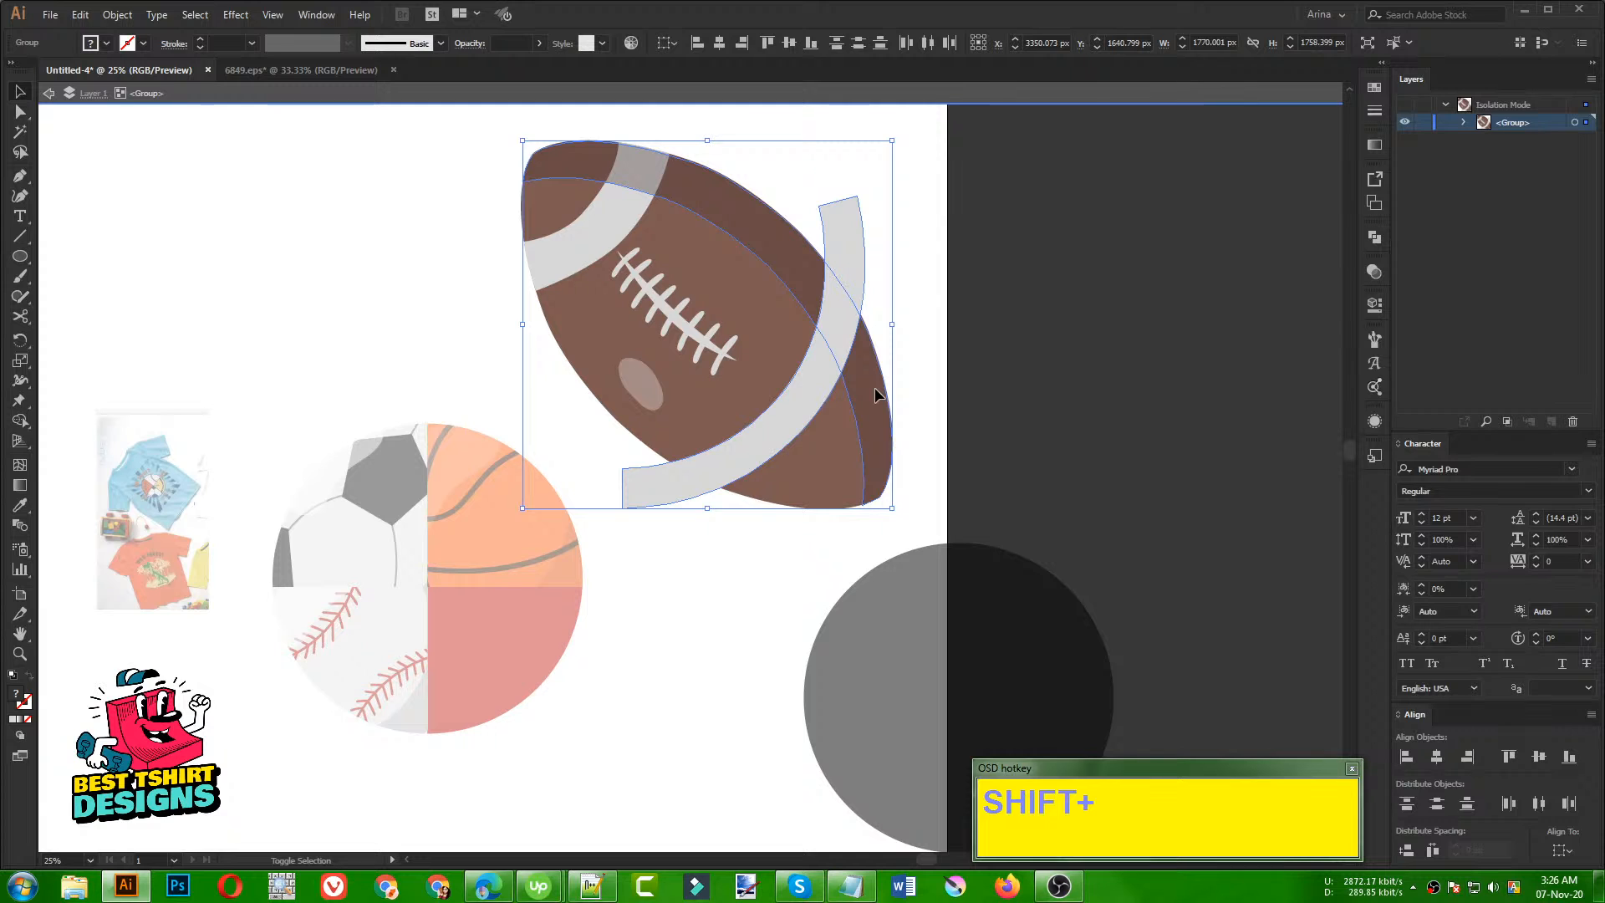
pyautogui.hotkey('shift', 'm')
pyautogui.keyDown('alt'); pyautogui.click(851, 263); pyautogui.keyUp('alt')
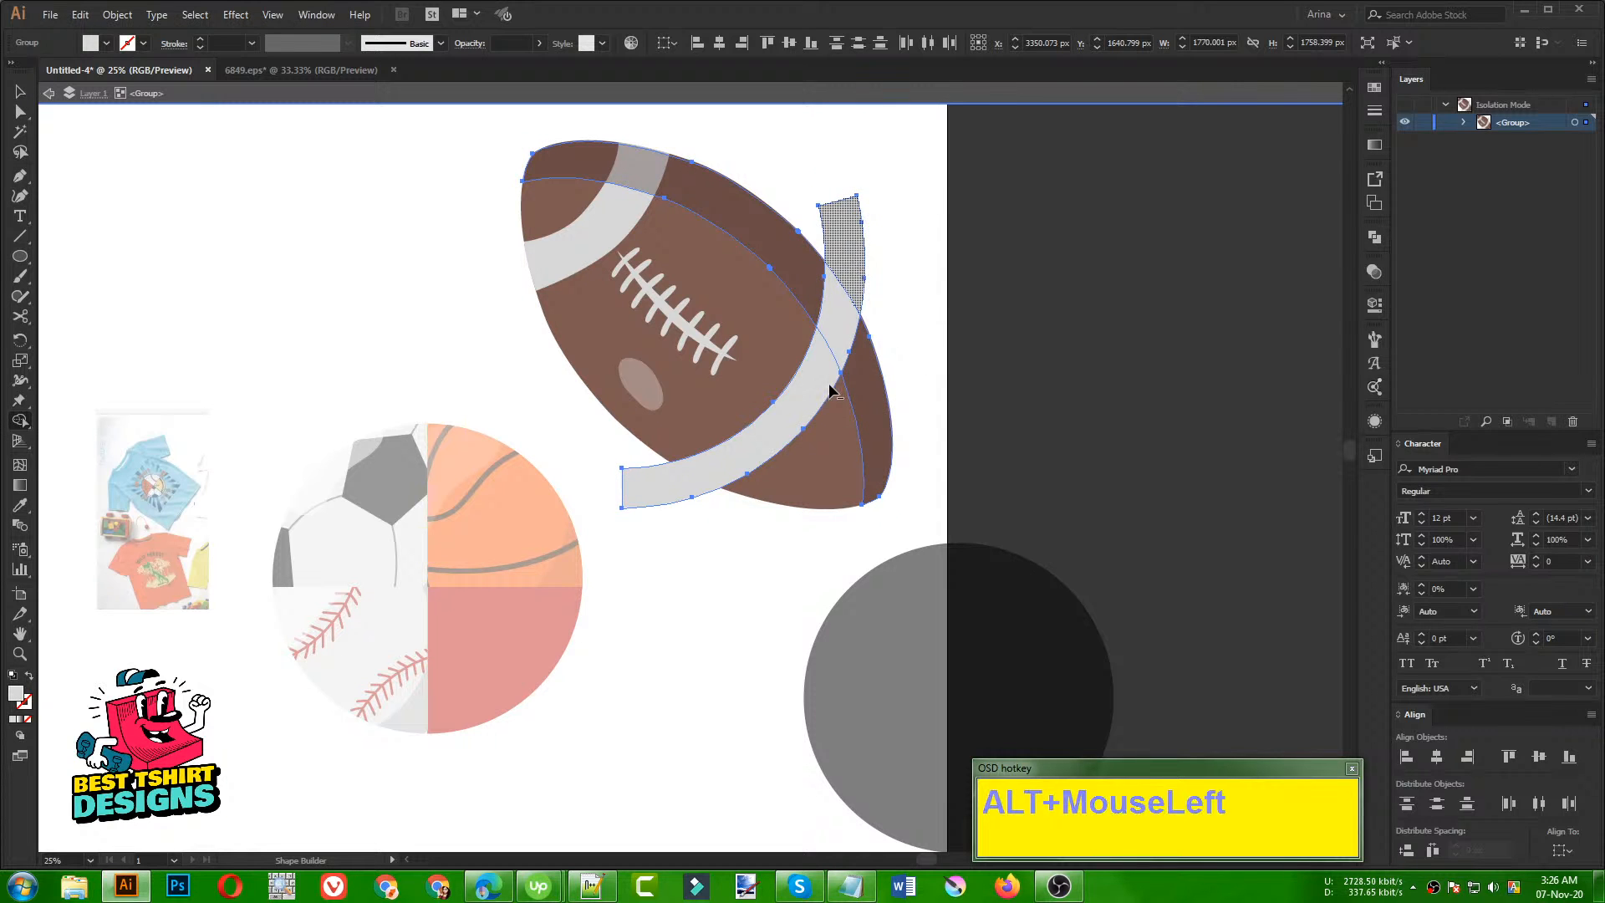
pyautogui.keyDown('alt'); pyautogui.click(829, 389); pyautogui.keyUp('alt')
pyautogui.hotkey('alt', 'v')
# Step: Trim the stripe's lower overhang outside the football's outline with the Shape Builder tool
pyautogui.click(804, 478)
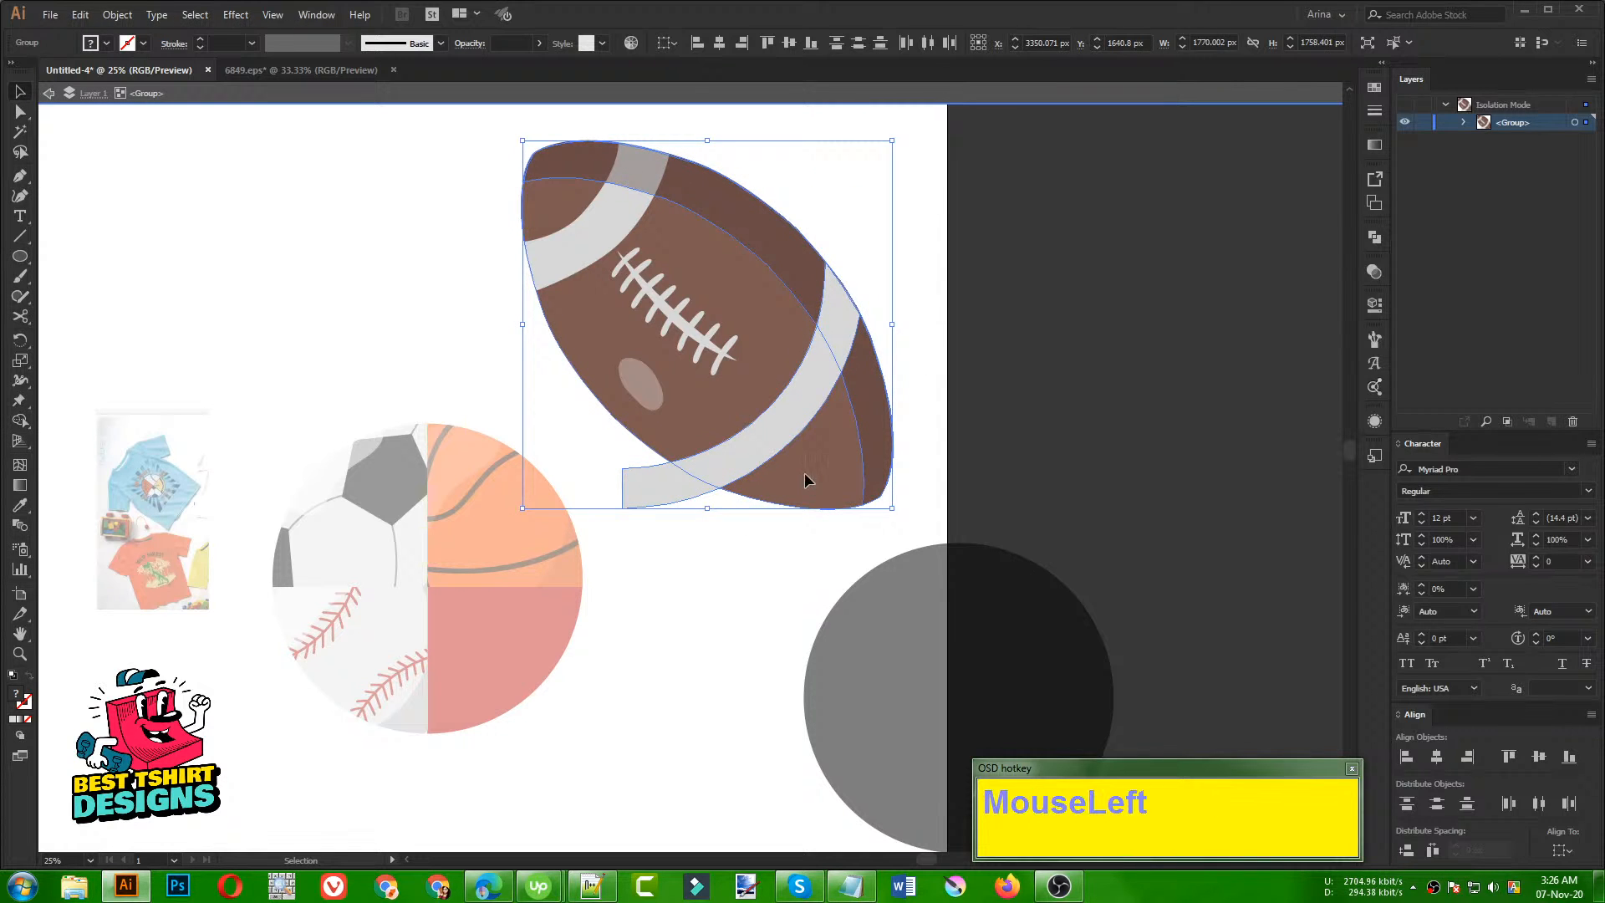
pyautogui.keyDown('shift'); pyautogui.click(673, 489); pyautogui.keyUp('shift')
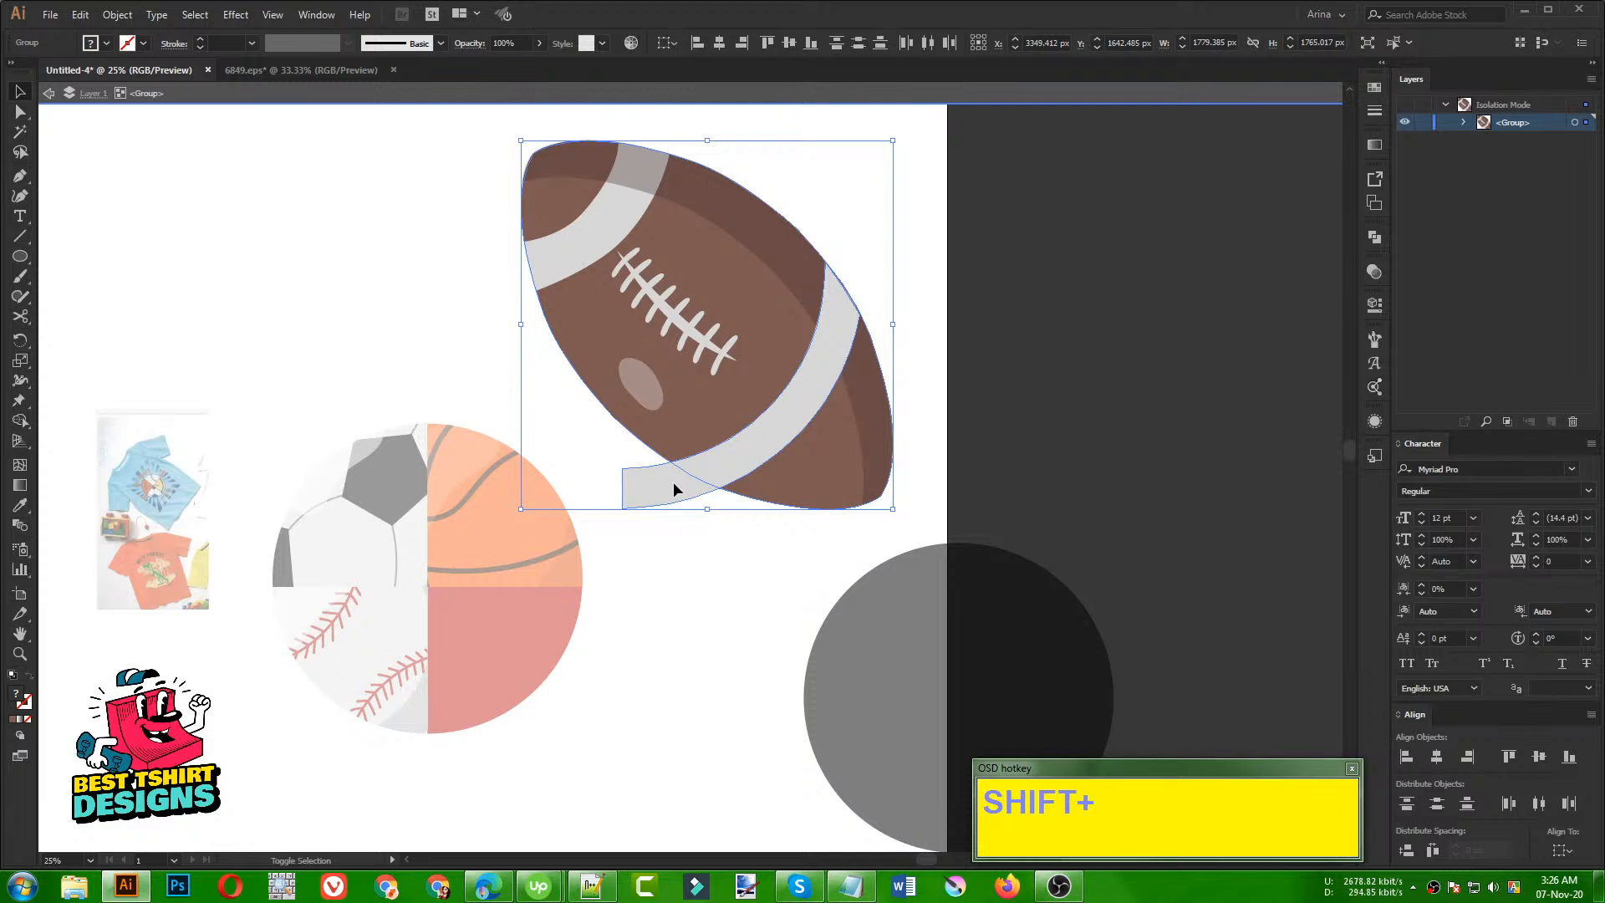
pyautogui.hotkey('shift', 'm')
pyautogui.keyDown('alt'); pyautogui.click(676, 486); pyautogui.keyUp('alt')
pyautogui.press('v')
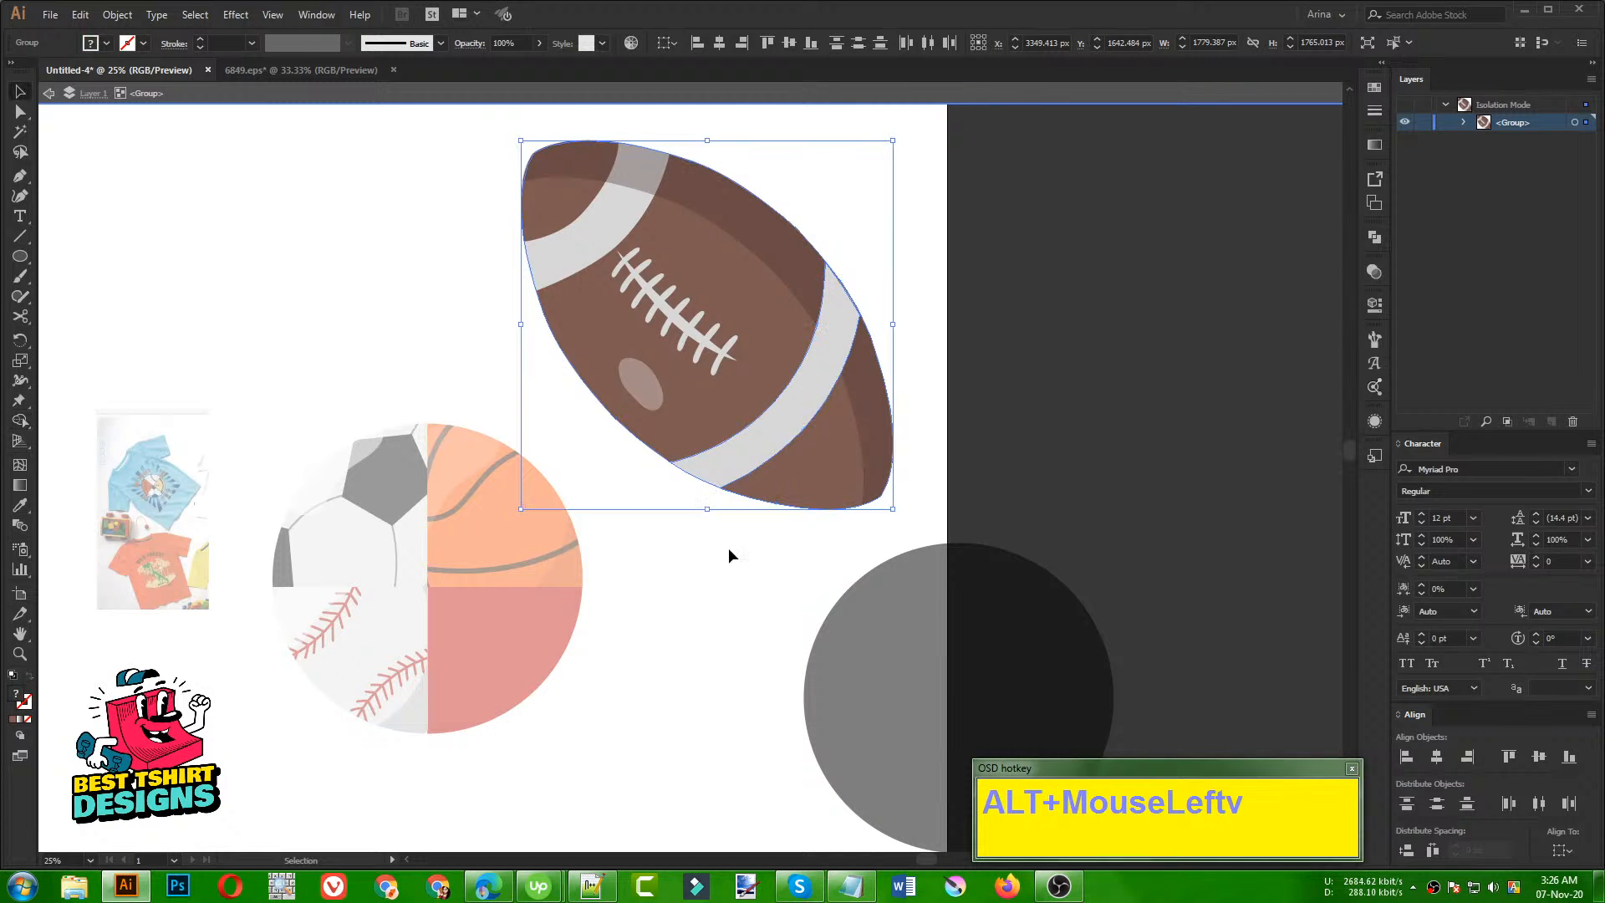
# Step: Move the football over the circle's red lower-right quarter and fit it at about 1814 by 1869 px
pyautogui.doubleClick(729, 556)
pyautogui.moveTo(819, 387); pyautogui.dragTo(514, 630)
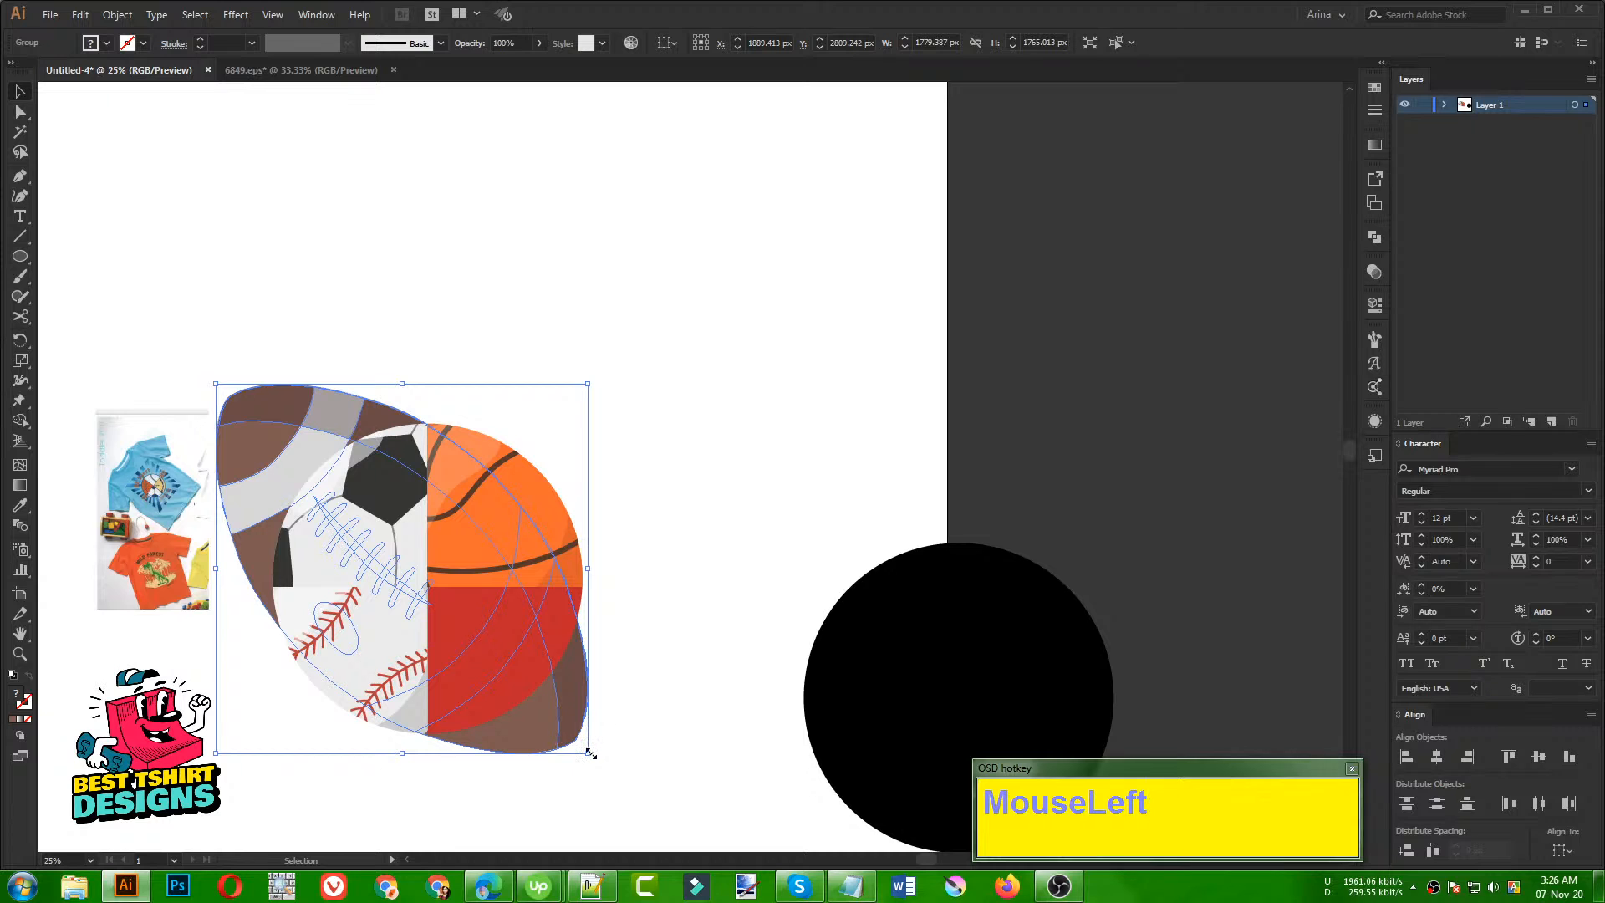
pyautogui.moveTo(588, 754); pyautogui.dragTo(602, 766)
pyautogui.scroll(3, 520, 651)
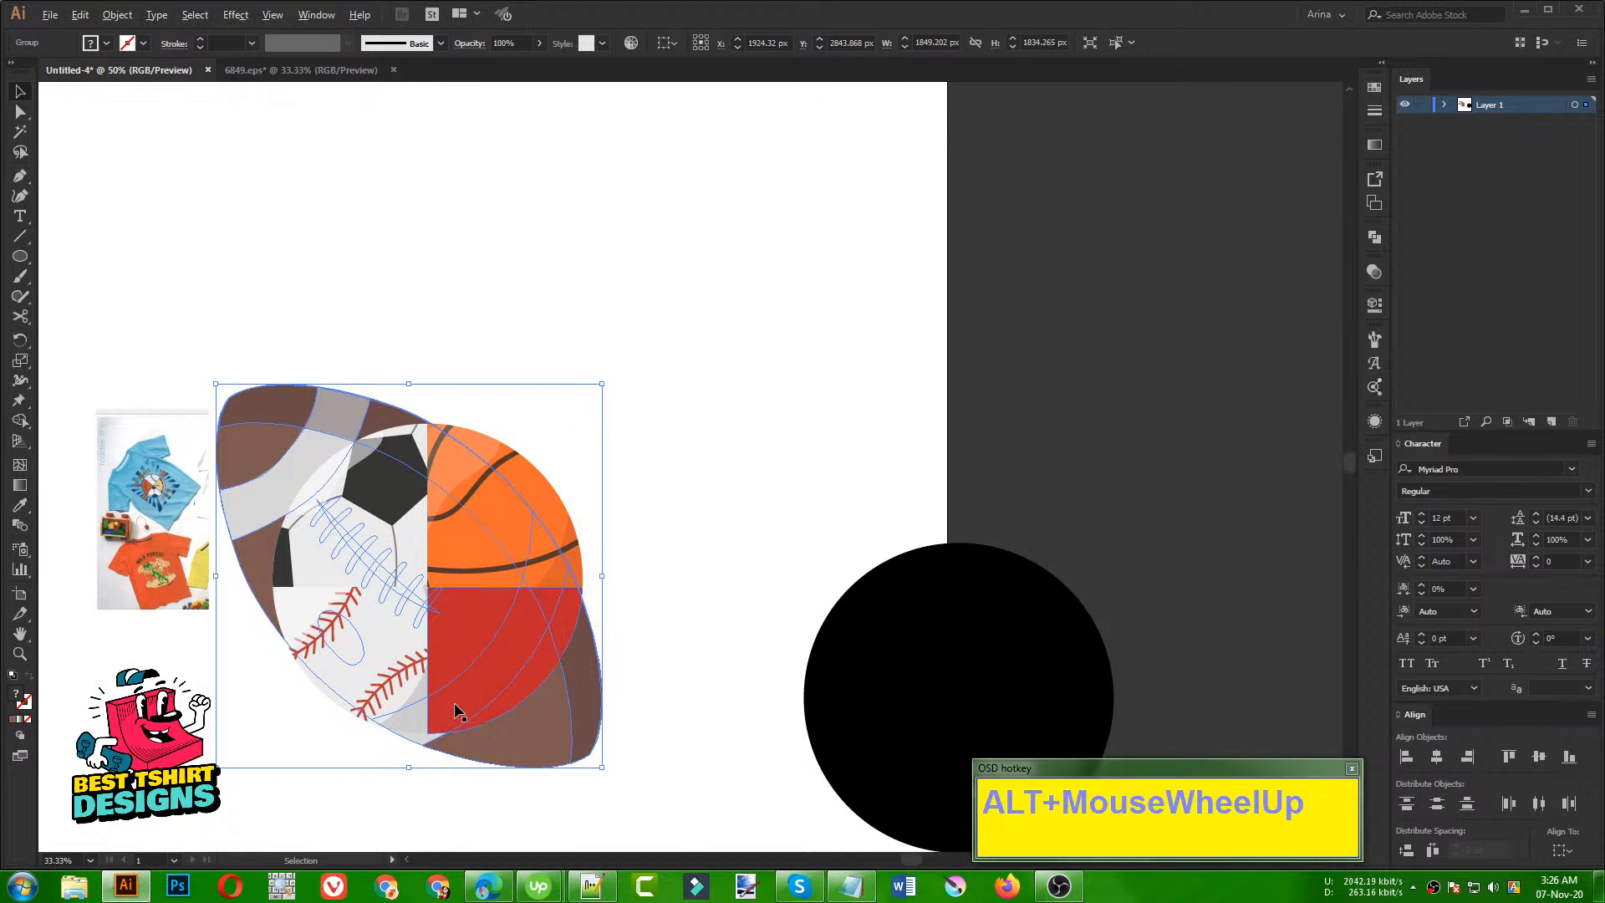
pyautogui.moveTo(805, 573)
pyautogui.mouseDown()
pyautogui.moveTo(859, 555)
pyautogui.moveTo(821, 544)
pyautogui.moveTo(821, 574)
pyautogui.mouseUp()
pyautogui.moveTo(866, 344); pyautogui.dragTo(806, 537)
# Step: Shift the lower stripe slightly toward the lacing inside the football group
pyautogui.doubleClick(789, 524)
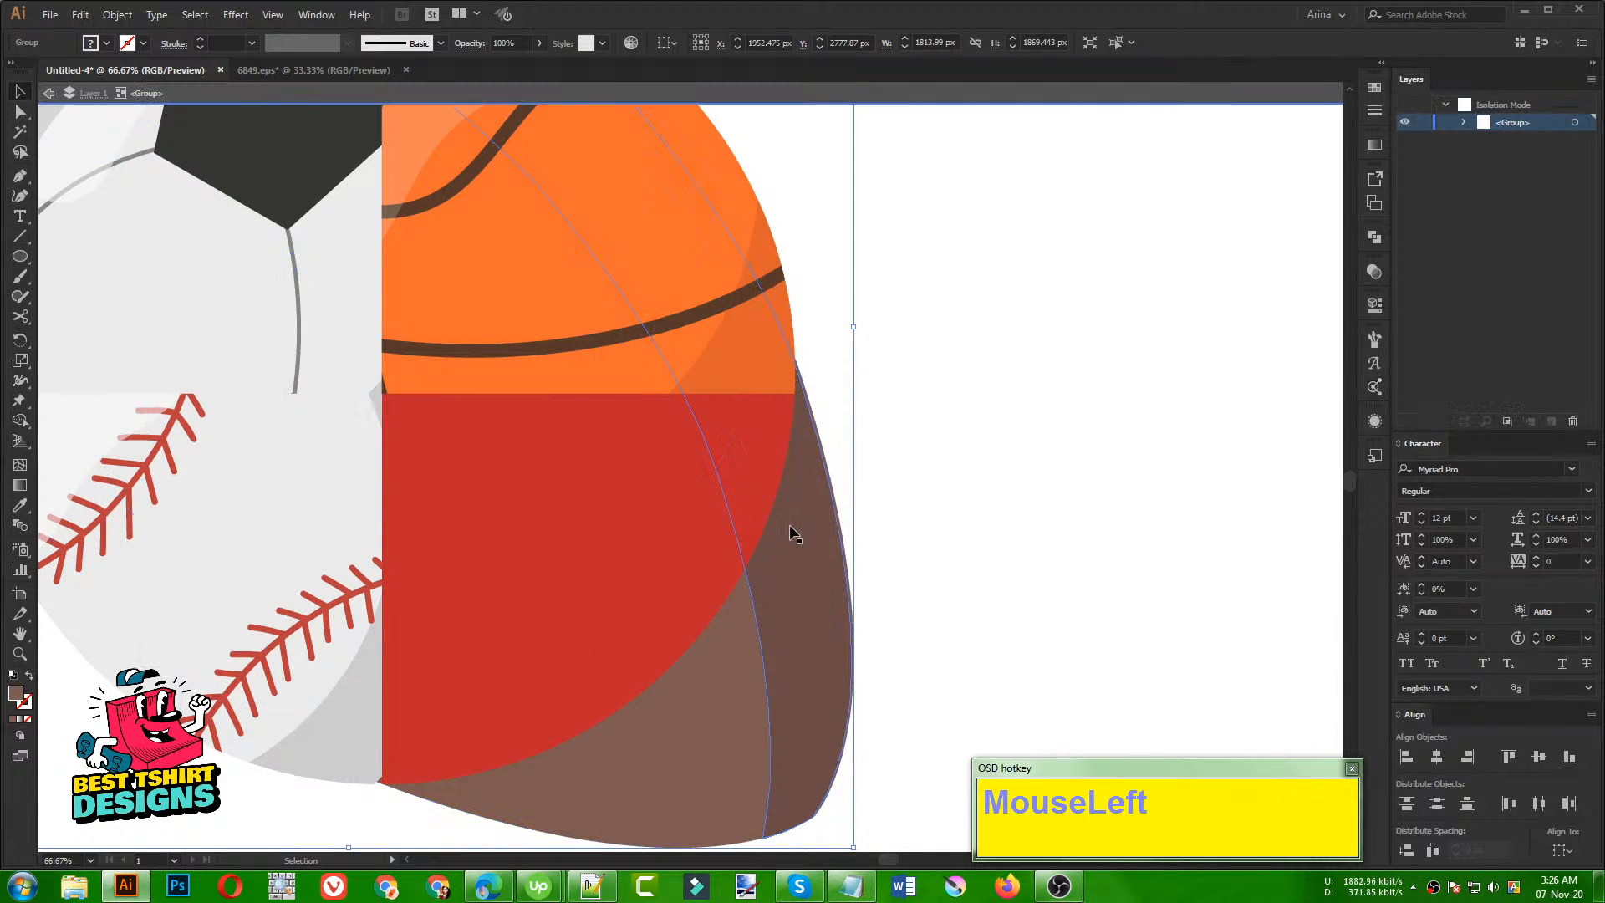
pyautogui.click(666, 493)
pyautogui.moveTo(666, 493); pyautogui.dragTo(624, 485)
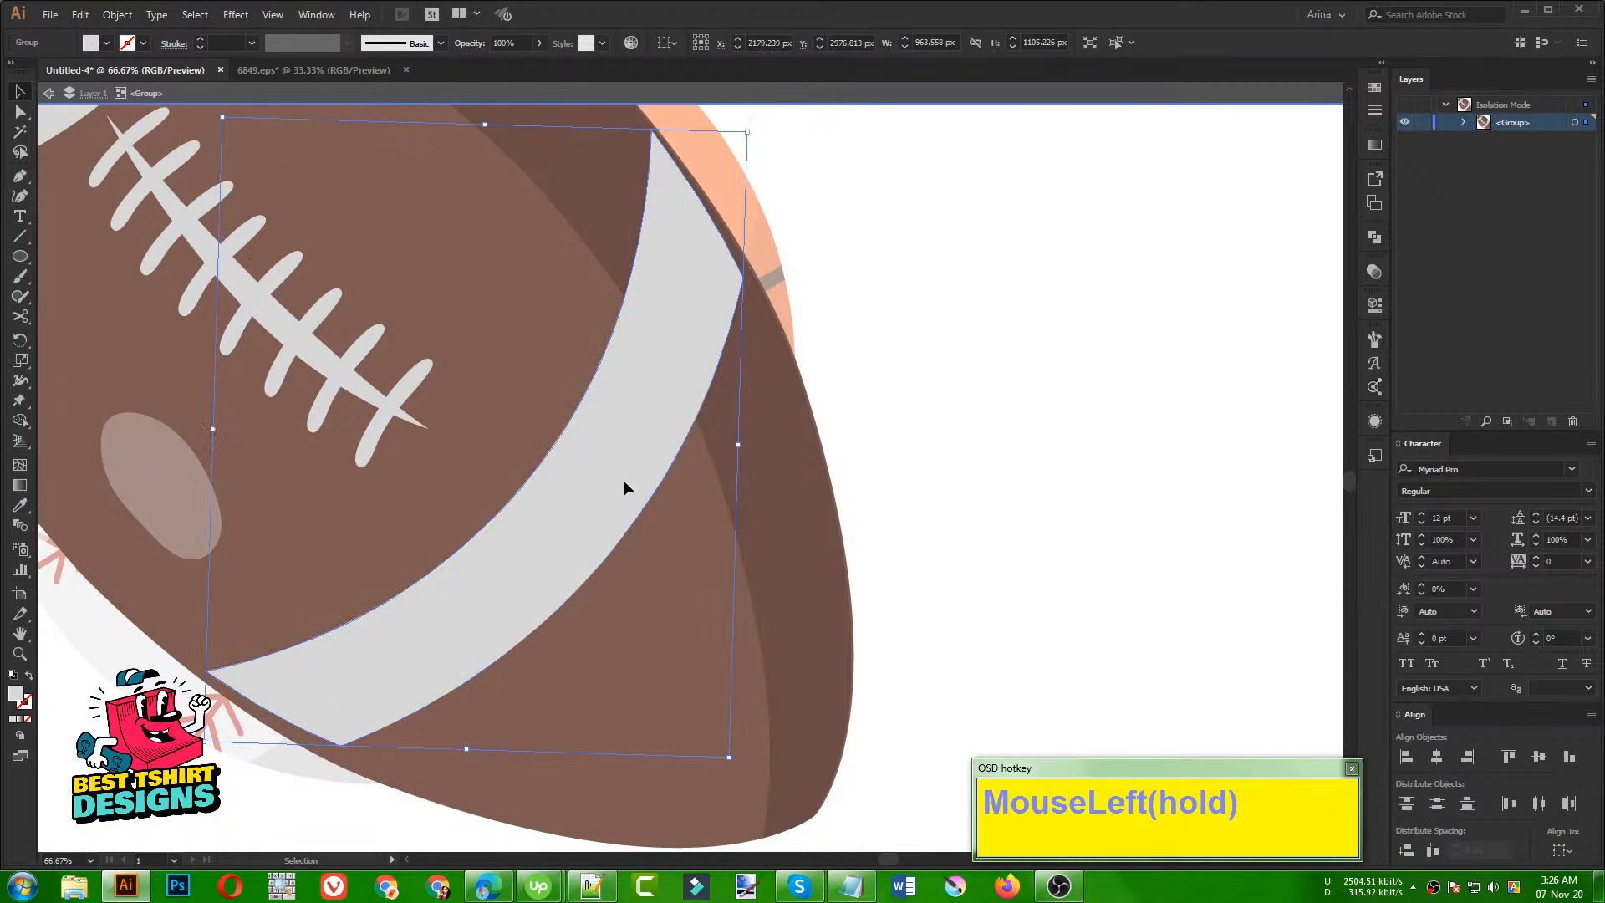
# Step: Move the football's complete lacing closer to the lower stripe, toward the red quarter
pyautogui.click(398, 412)
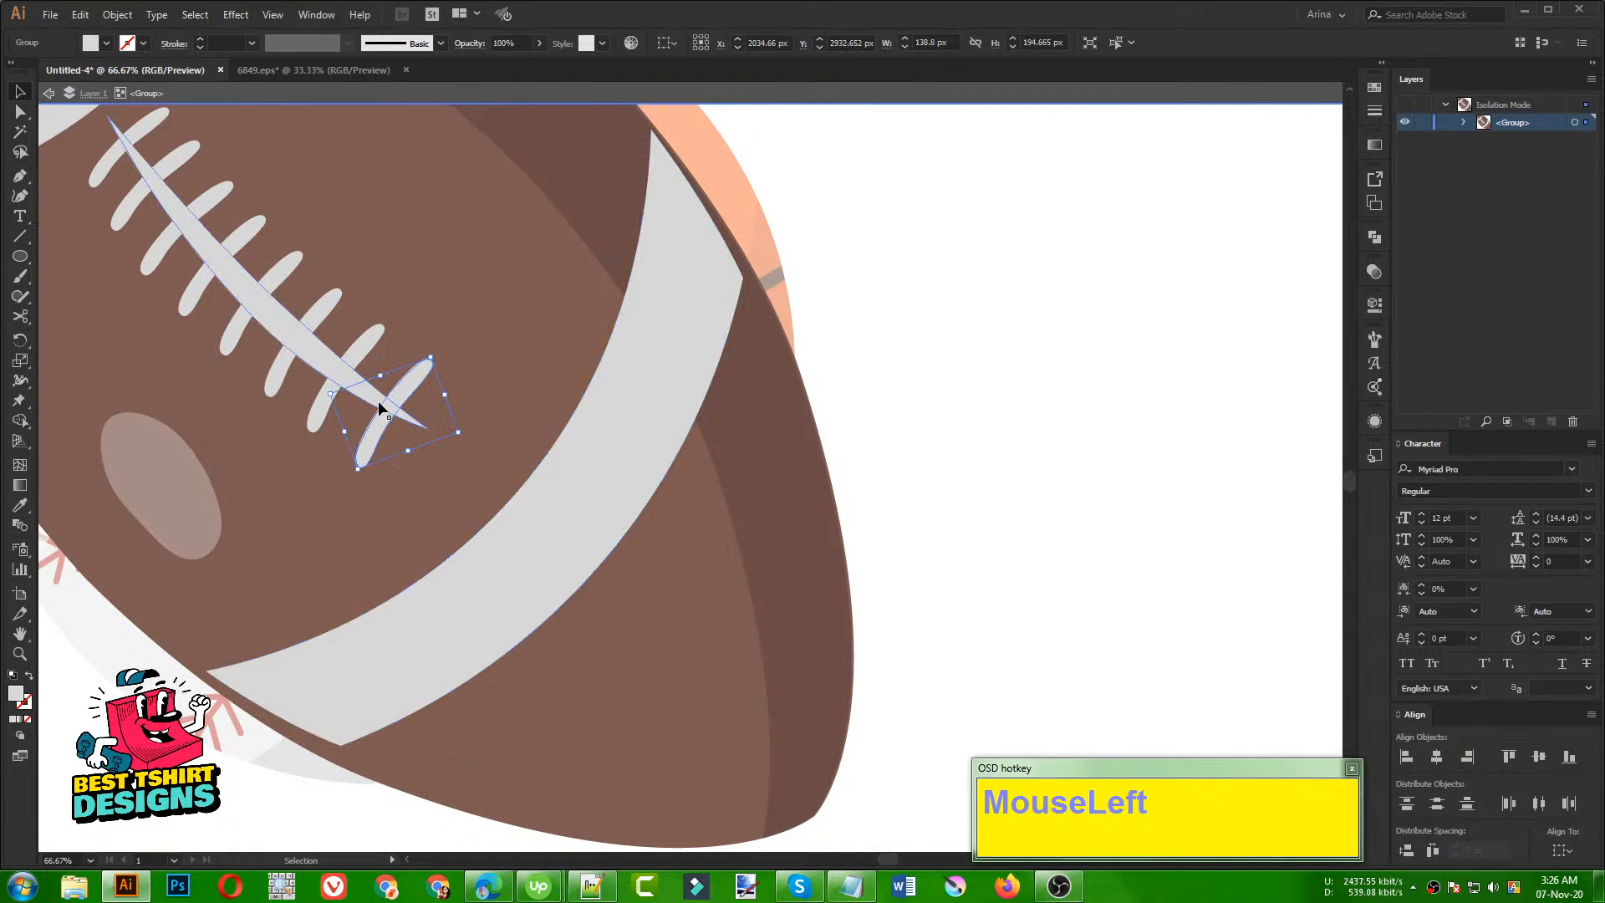
pyautogui.keyDown('shift'); pyautogui.click(298, 287); pyautogui.keyUp('shift')
pyautogui.keyDown('shift'); pyautogui.click(168, 160); pyautogui.keyUp('shift')
pyautogui.moveTo(318, 348); pyautogui.dragTo(373, 379)
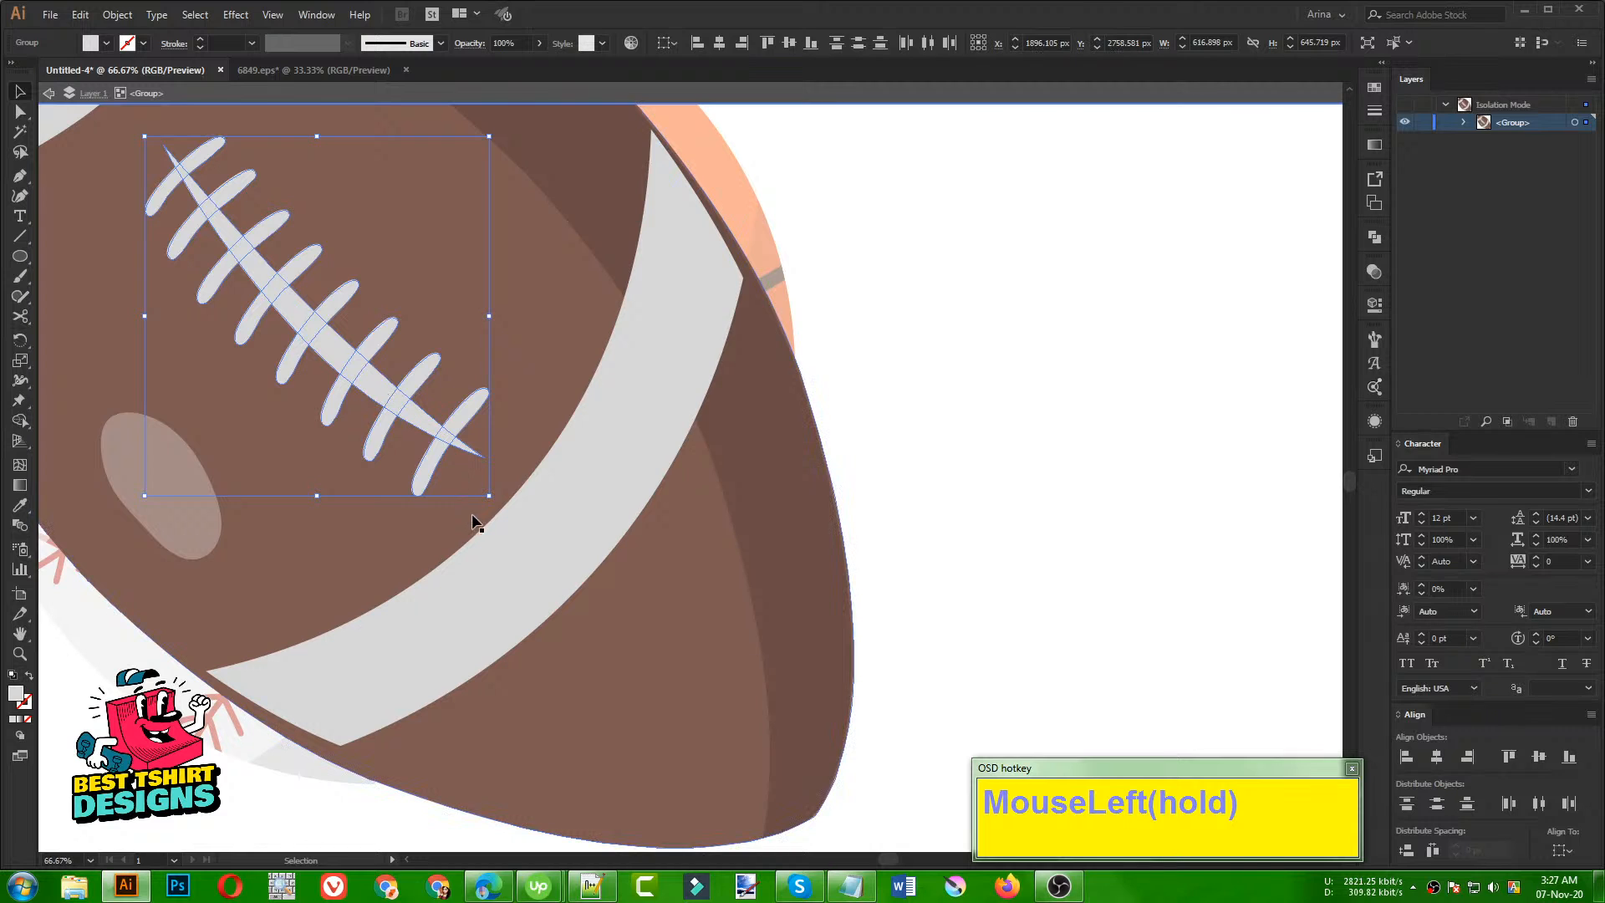
pyautogui.doubleClick(888, 528)
# Step: Enlarge the football to about 1828 by 1884 px and clip it with the red lower-right quarter as the mask
pyautogui.scroll(-1, 532, 562)
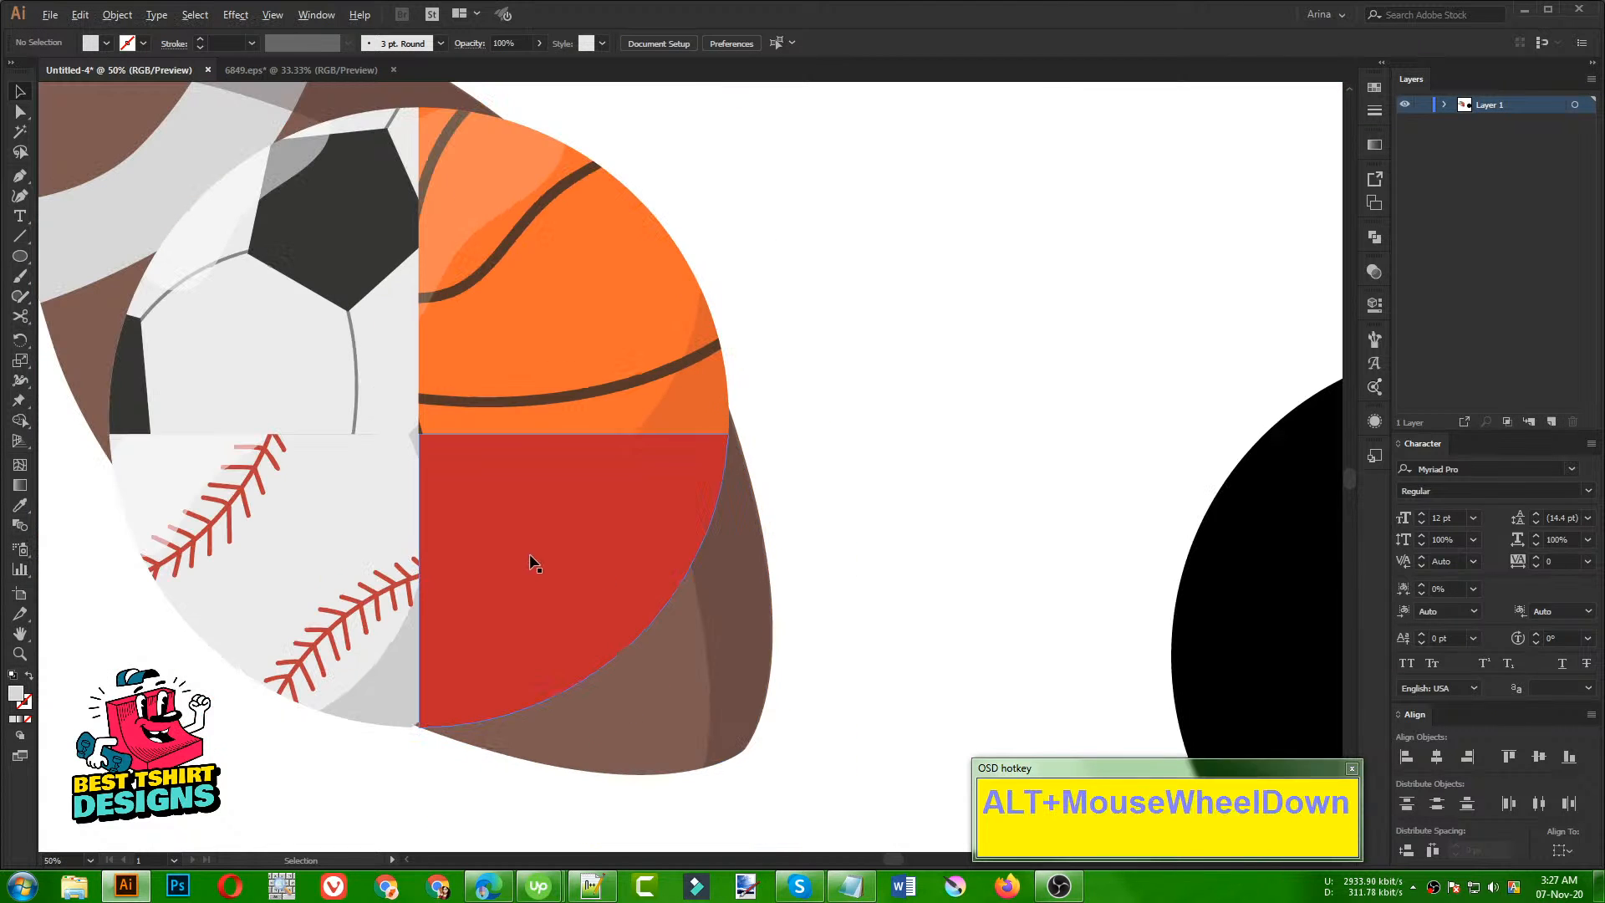
pyautogui.click(712, 648)
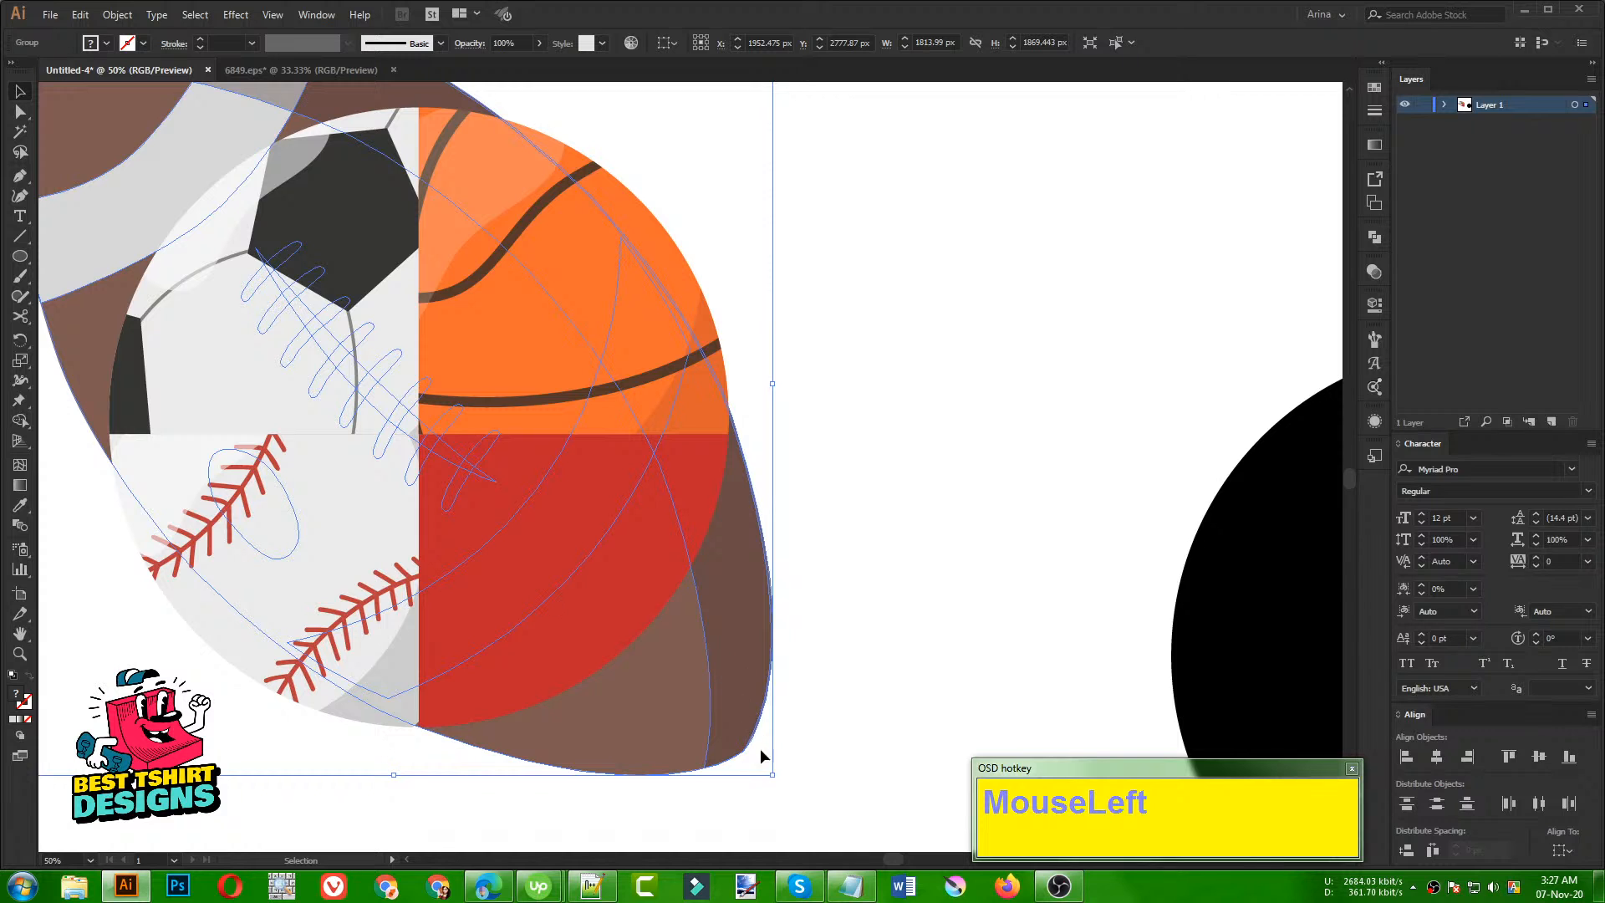
pyautogui.moveTo(772, 774); pyautogui.dragTo(778, 780)
pyautogui.keyDown('shift'); pyautogui.click(591, 604); pyautogui.keyUp('shift')
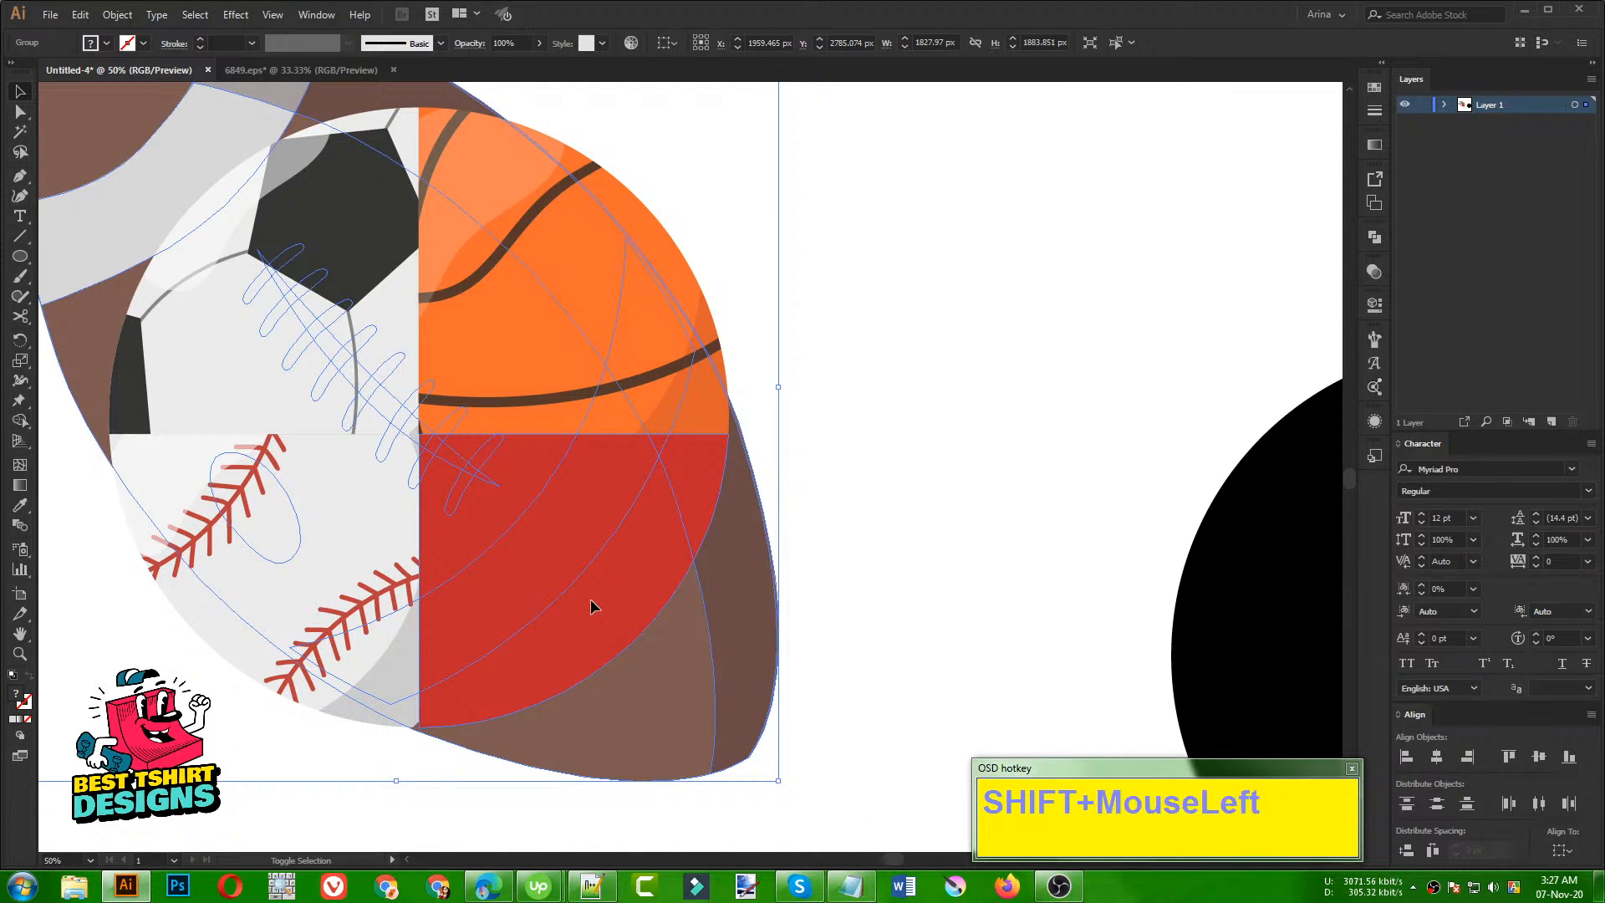
pyautogui.rightClick(591, 602)
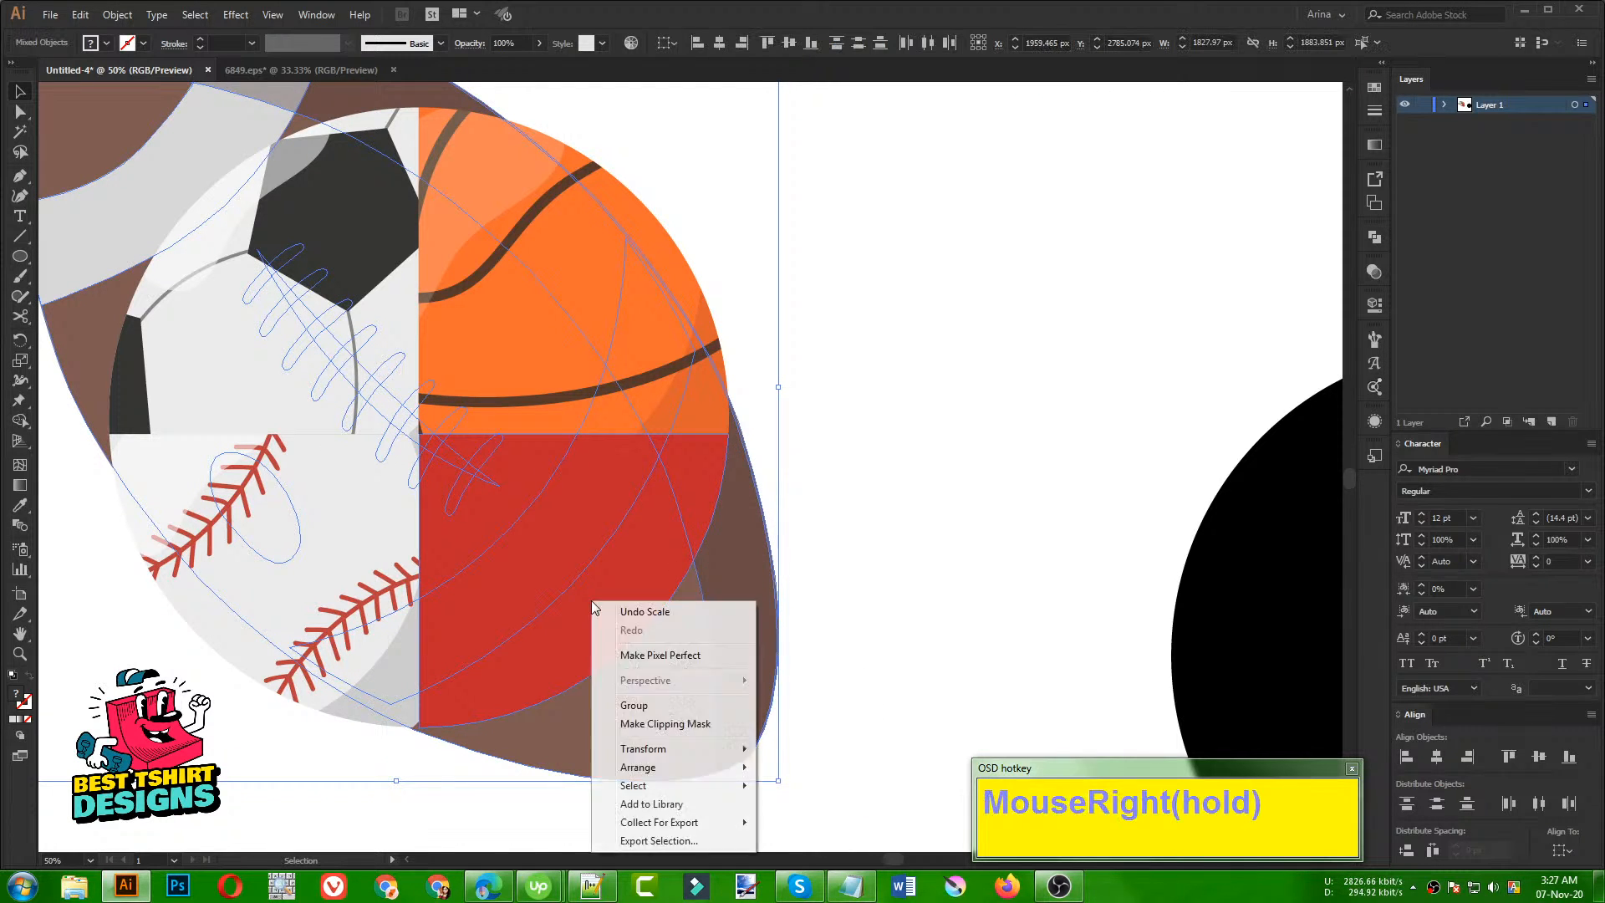
pyautogui.click(657, 724)
pyautogui.click(905, 633)
# Step: Examine the sports ball graphic on the blue reference T-shirt for its outline and dividing lines
pyautogui.scroll(-1, 591, 592)
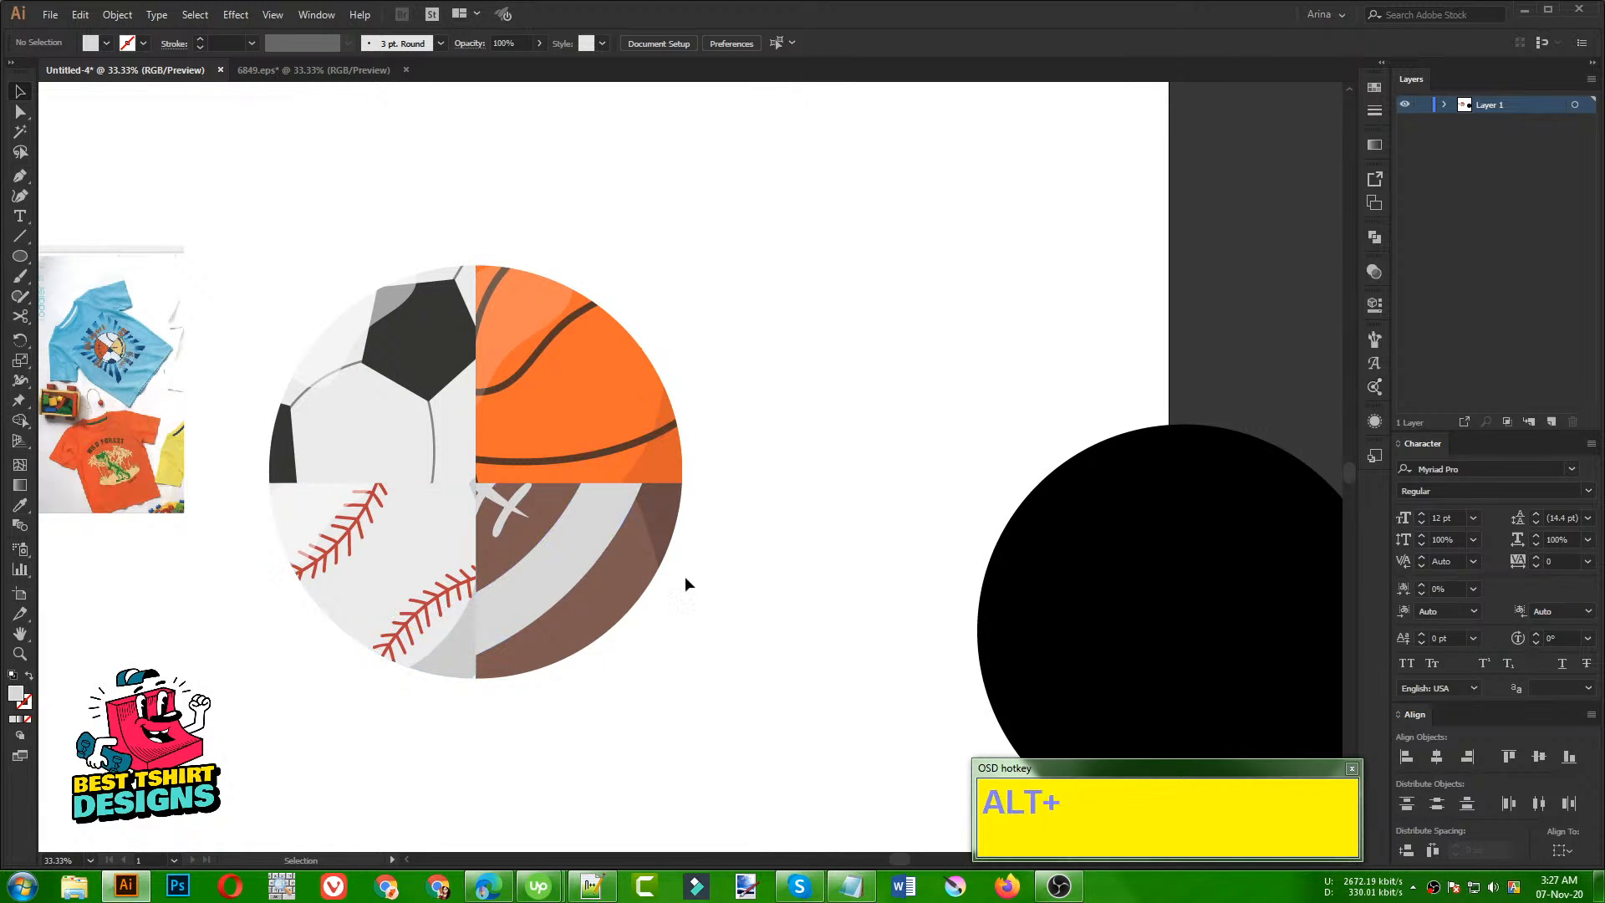
pyautogui.scroll(-1, 633, 573)
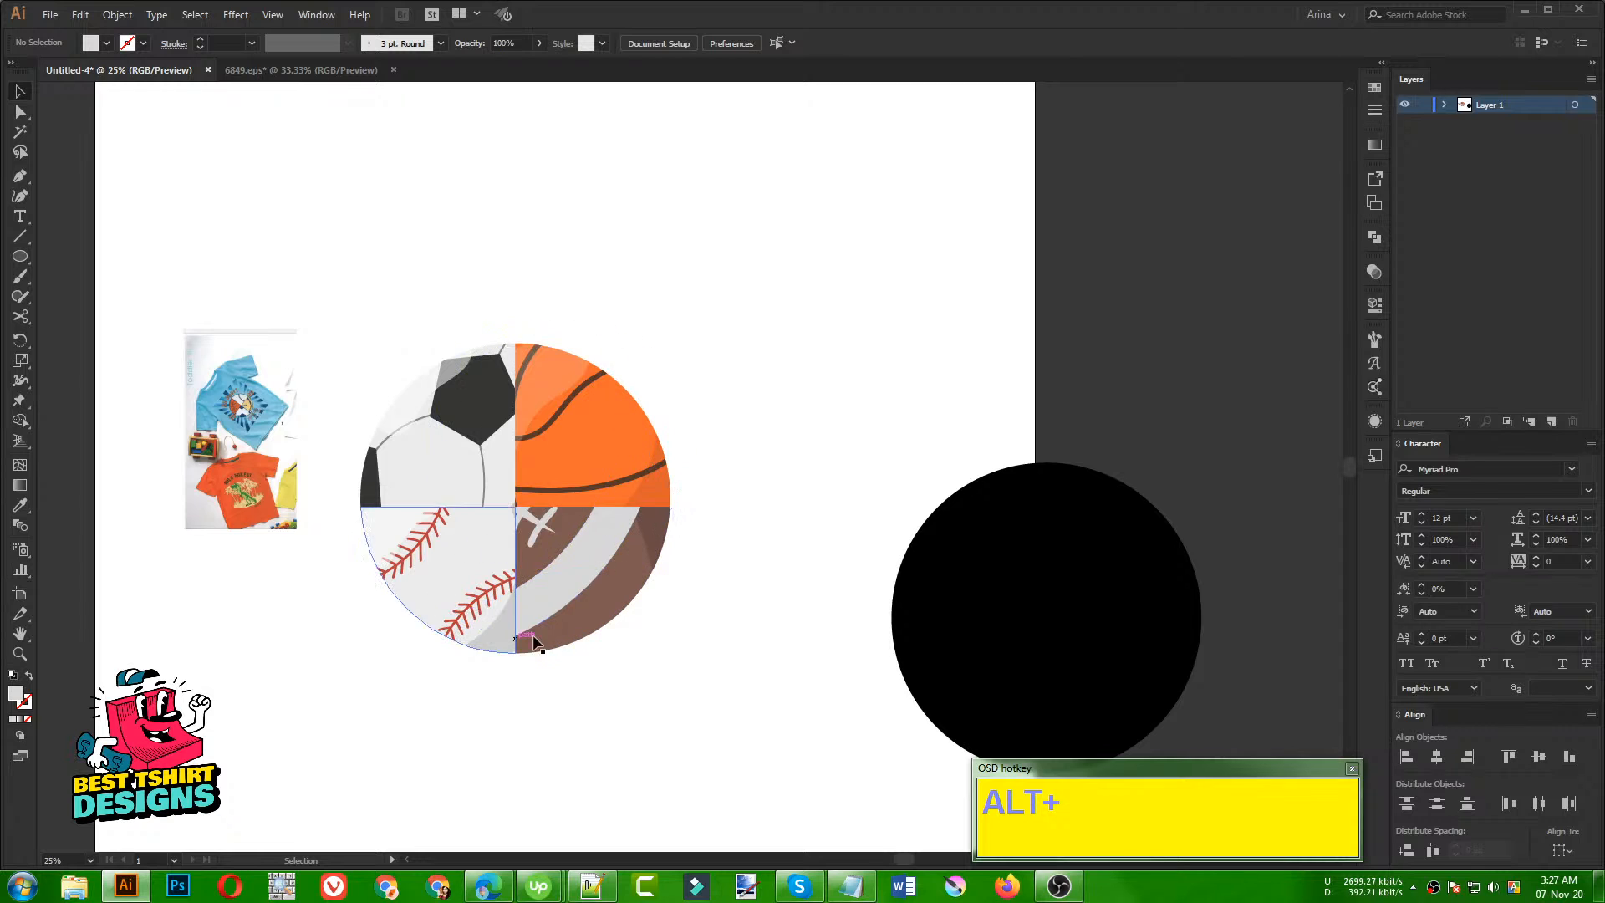
pyautogui.scroll(1, 585, 594)
pyautogui.click(241, 421)
pyautogui.scroll(5, 240, 421)
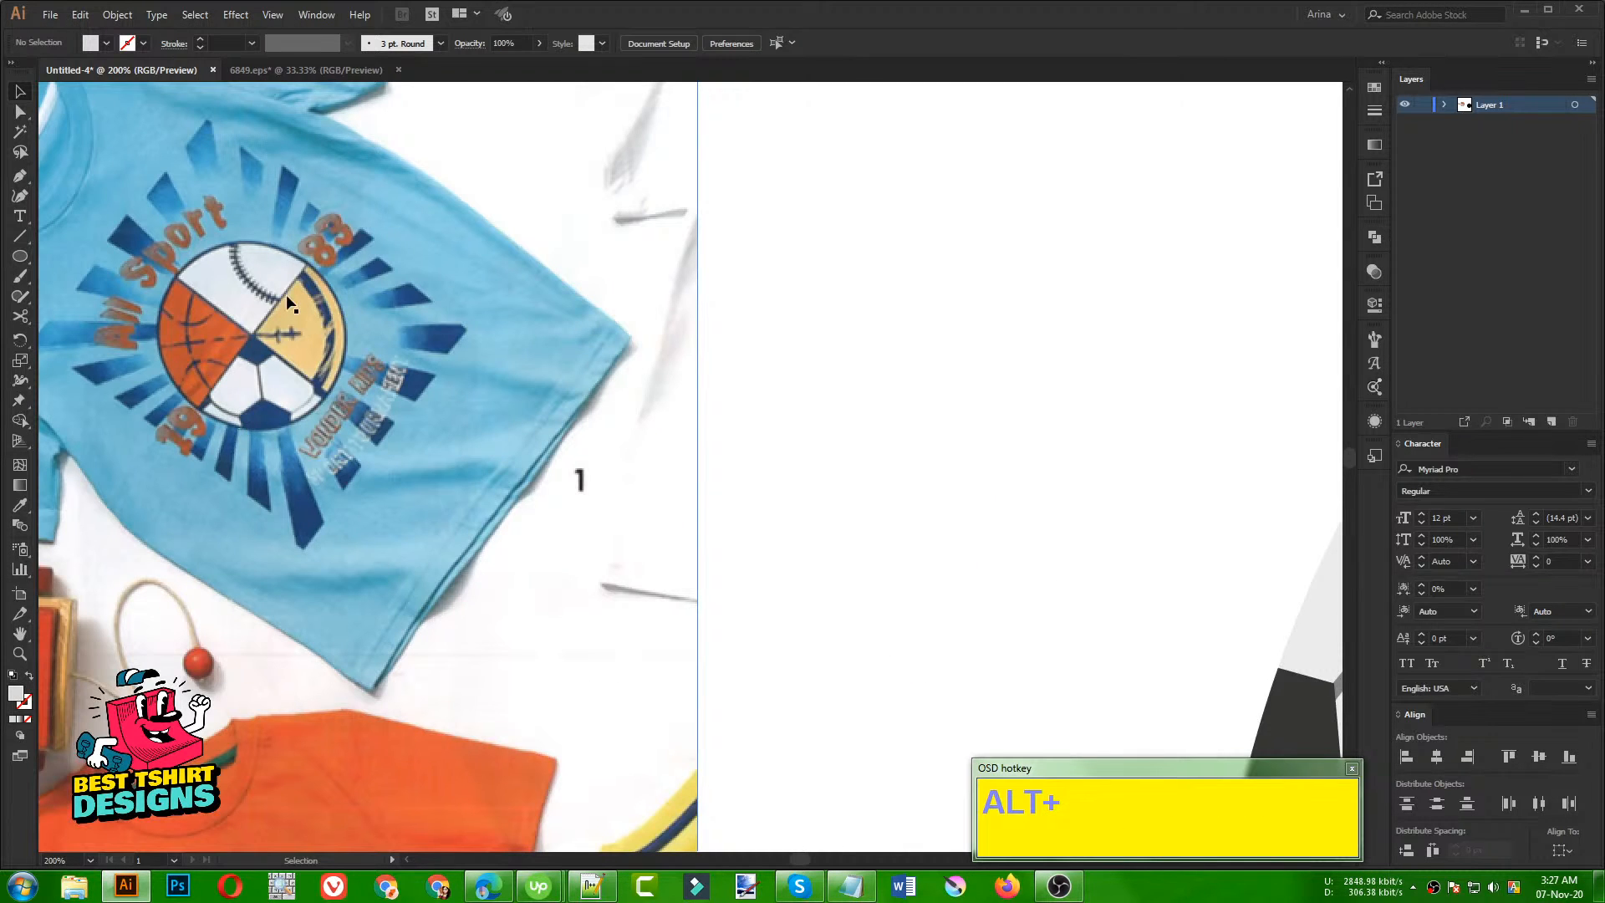
pyautogui.scroll(-5, 337, 398)
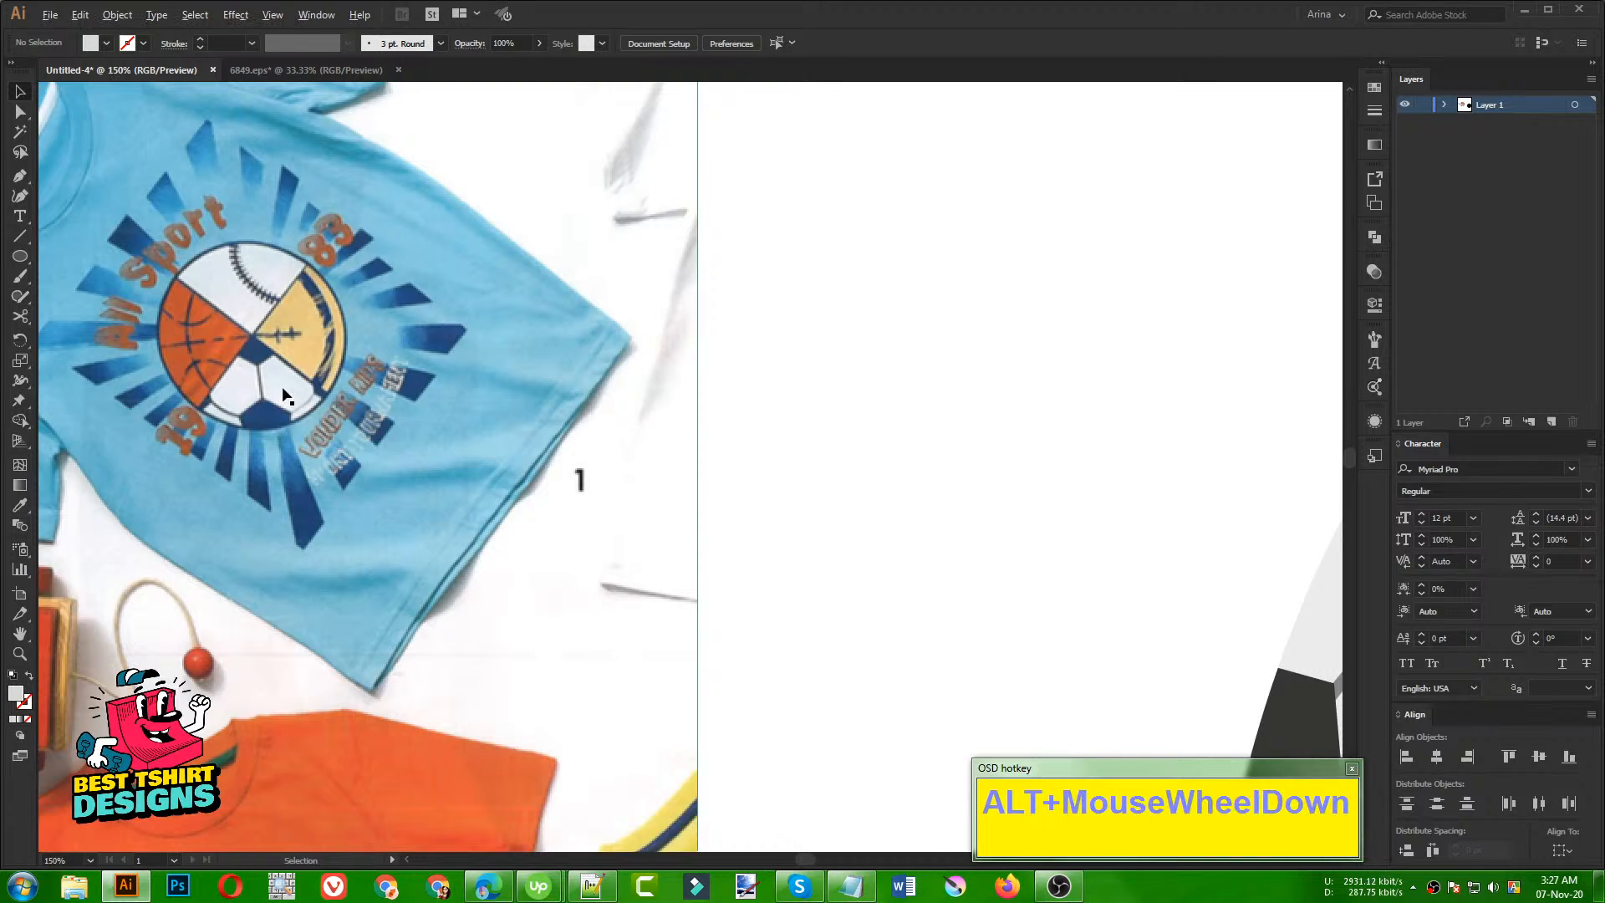
pyautogui.scroll(-1, 286, 386)
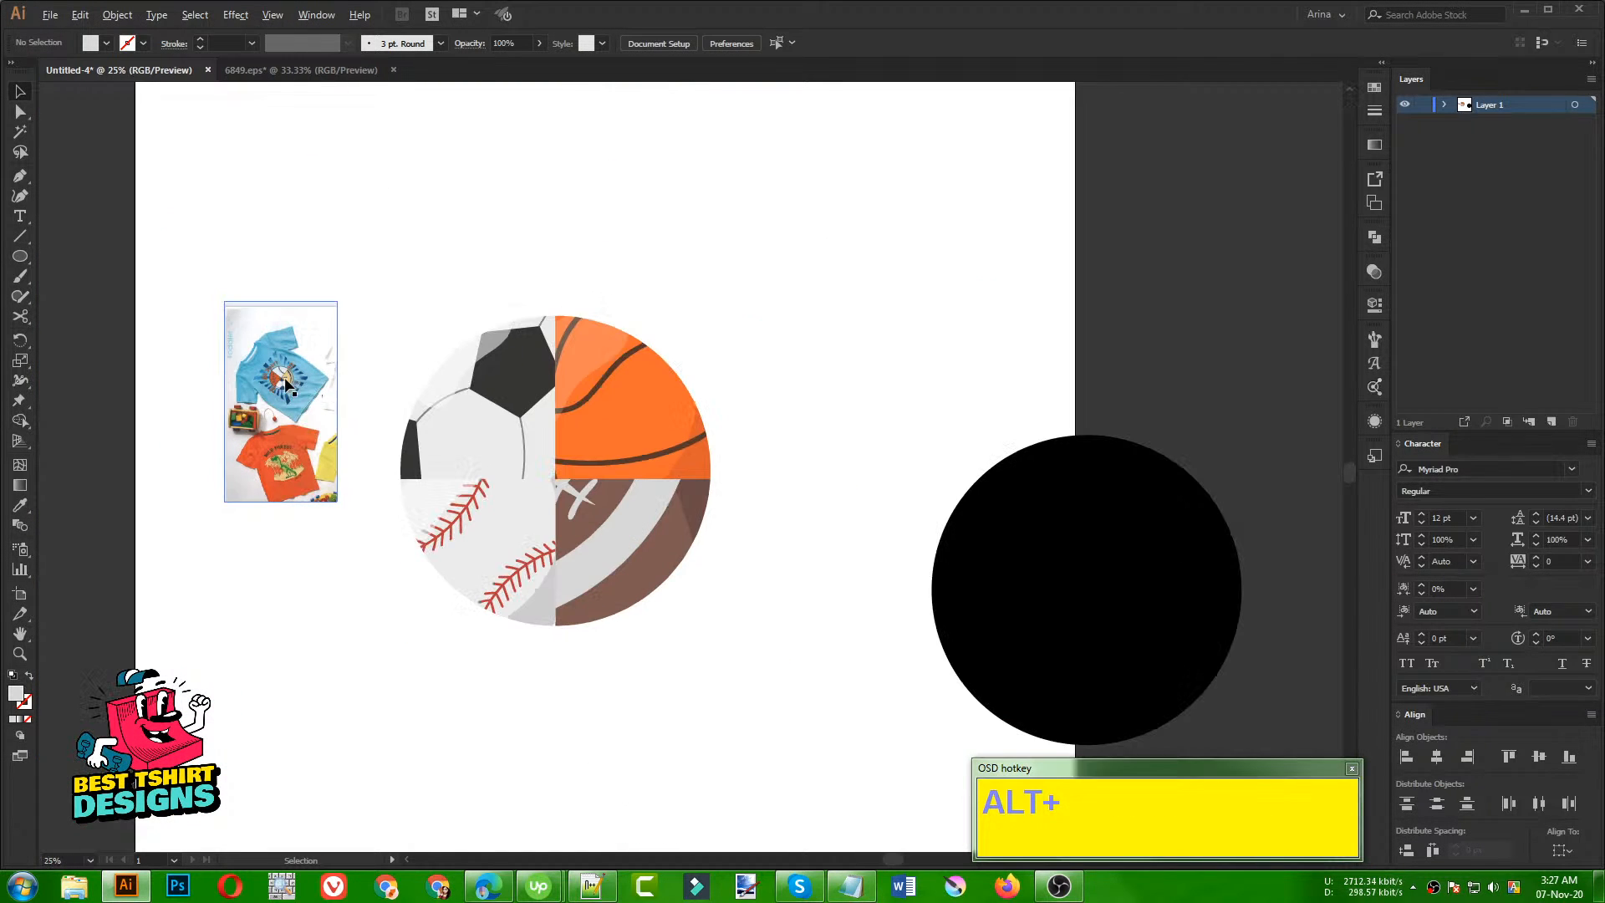
# Step: Group the four clipped ball quarters into one object
pyautogui.click(429, 293)
pyautogui.moveTo(429, 292); pyautogui.dragTo(718, 676)
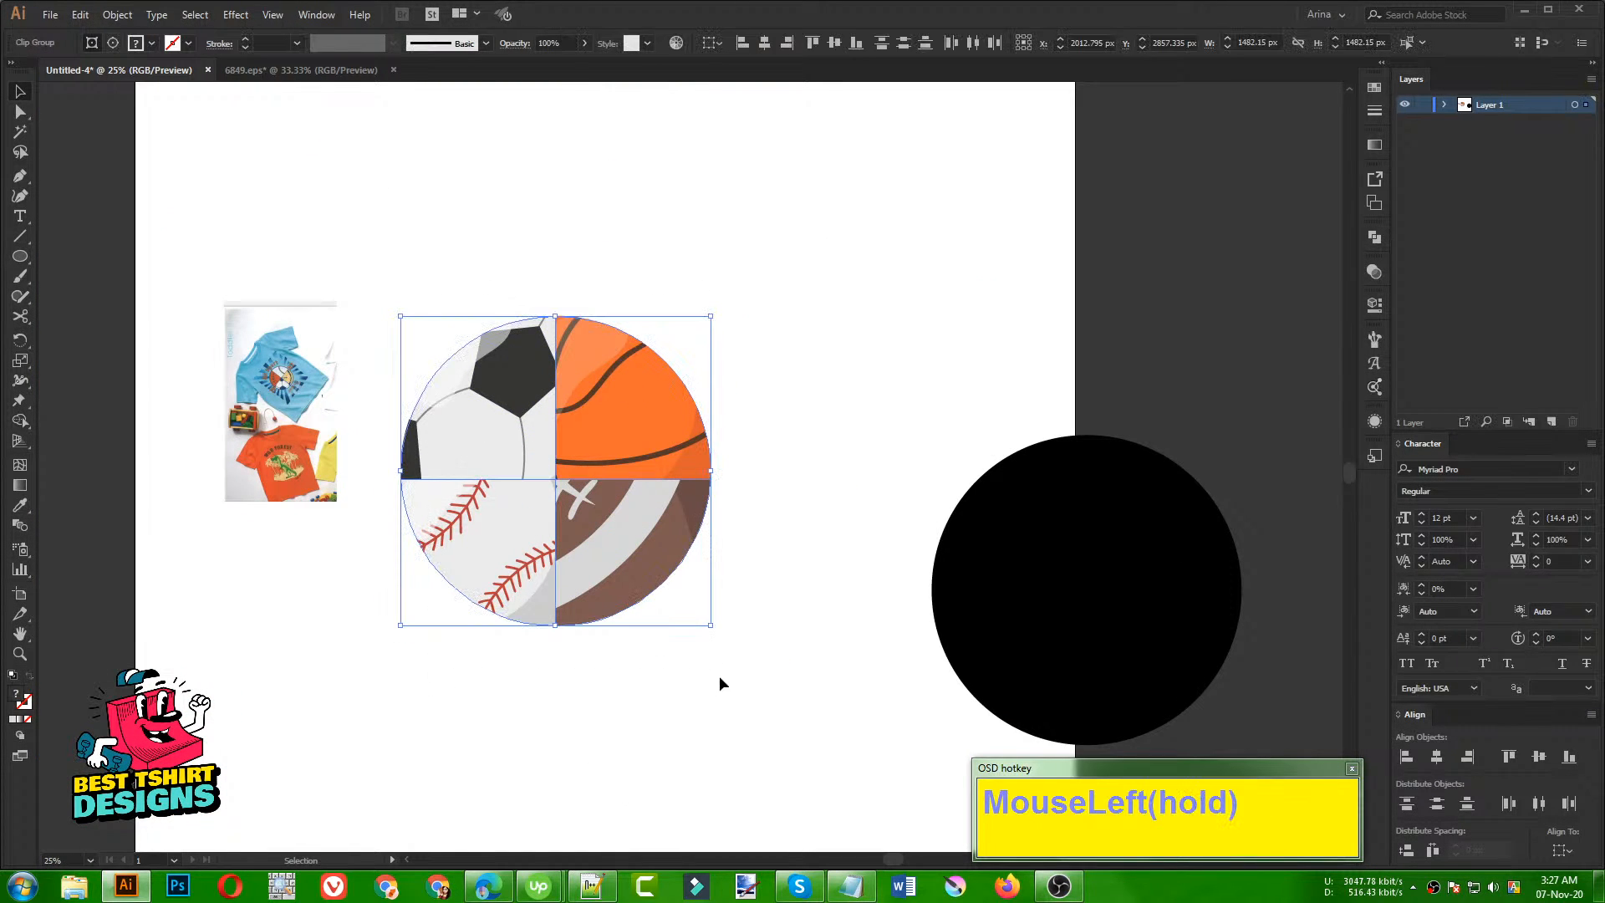
pyautogui.hotkey('ctrl', 'g')
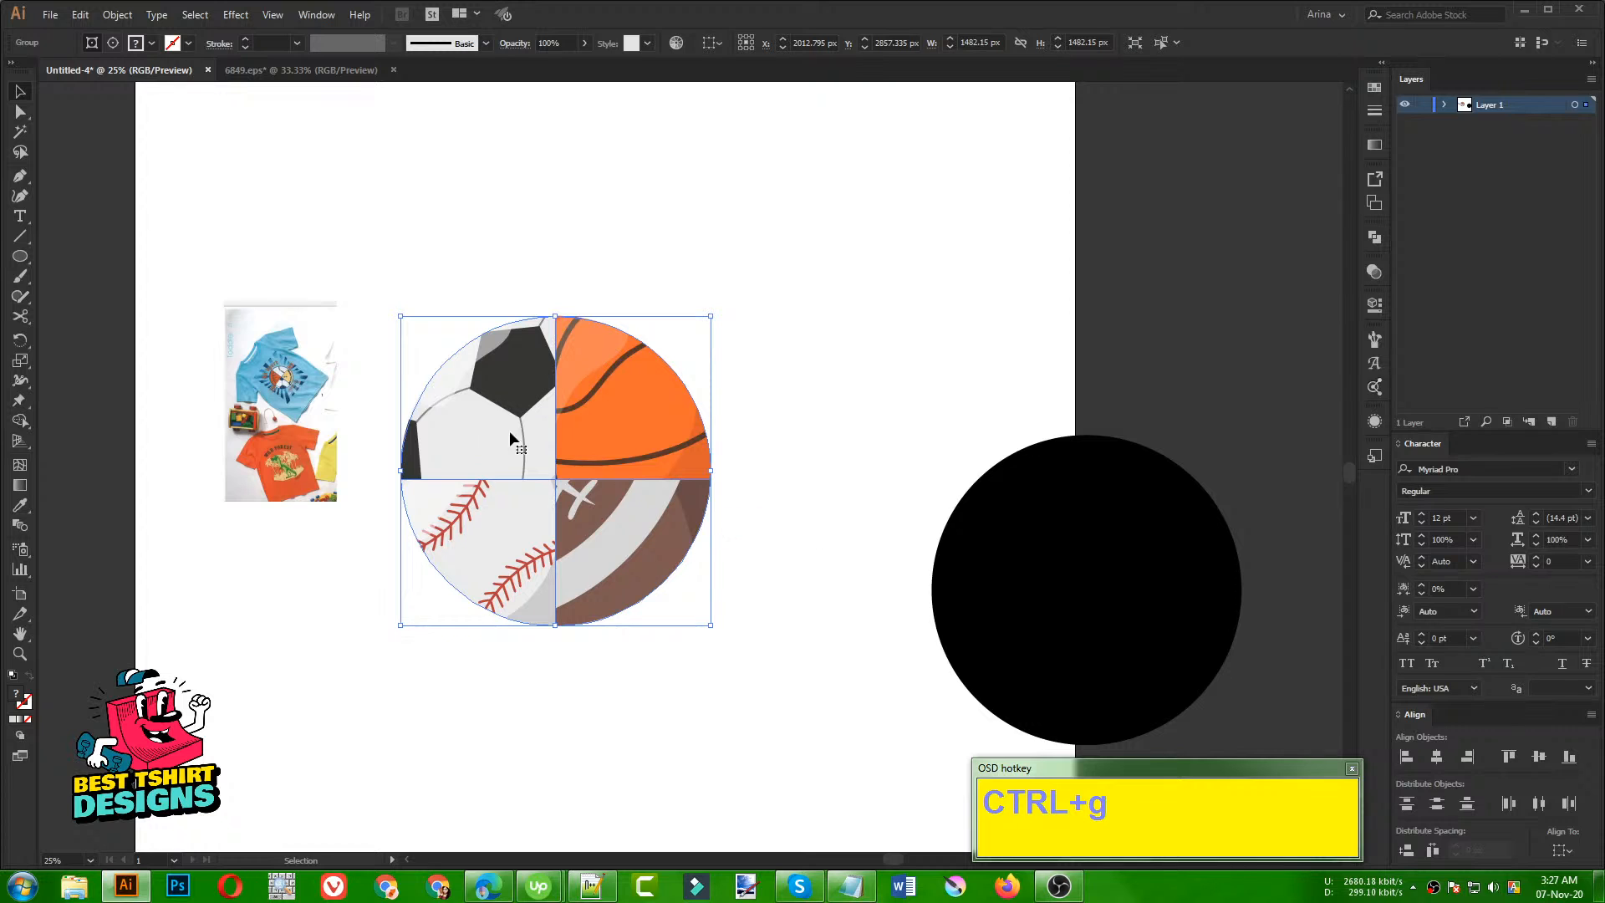
pyautogui.click(763, 533)
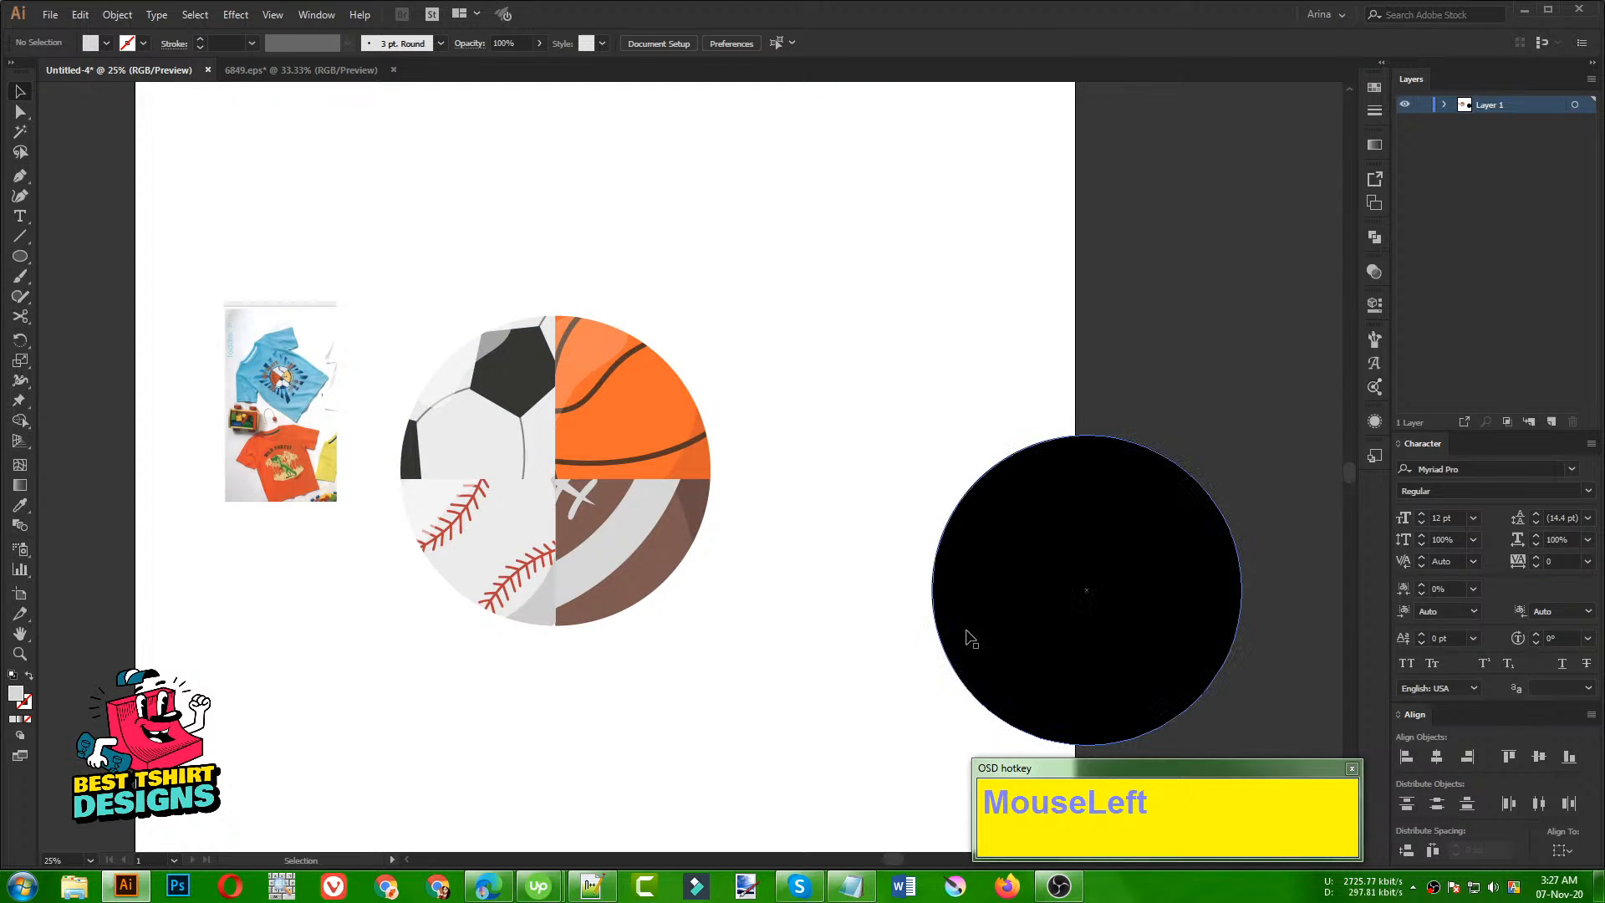
# Step: Move the black circle over the four-ball group and align both to their horizontal and vertical centers
pyautogui.moveTo(1014, 638); pyautogui.dragTo(793, 637)
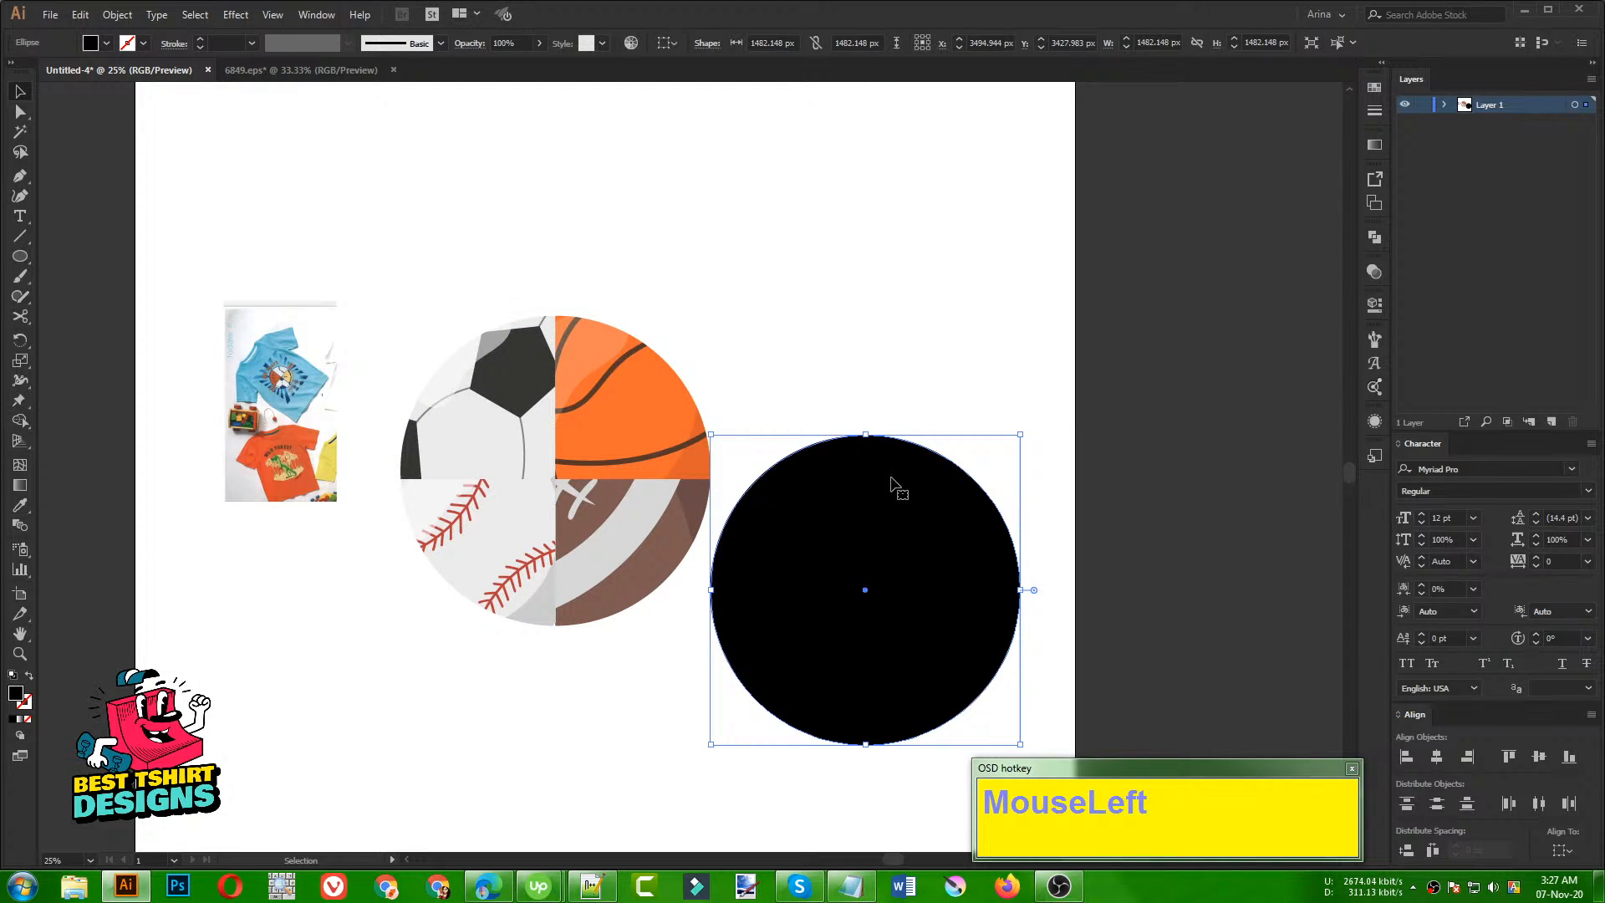
pyautogui.moveTo(843, 543); pyautogui.dragTo(536, 428)
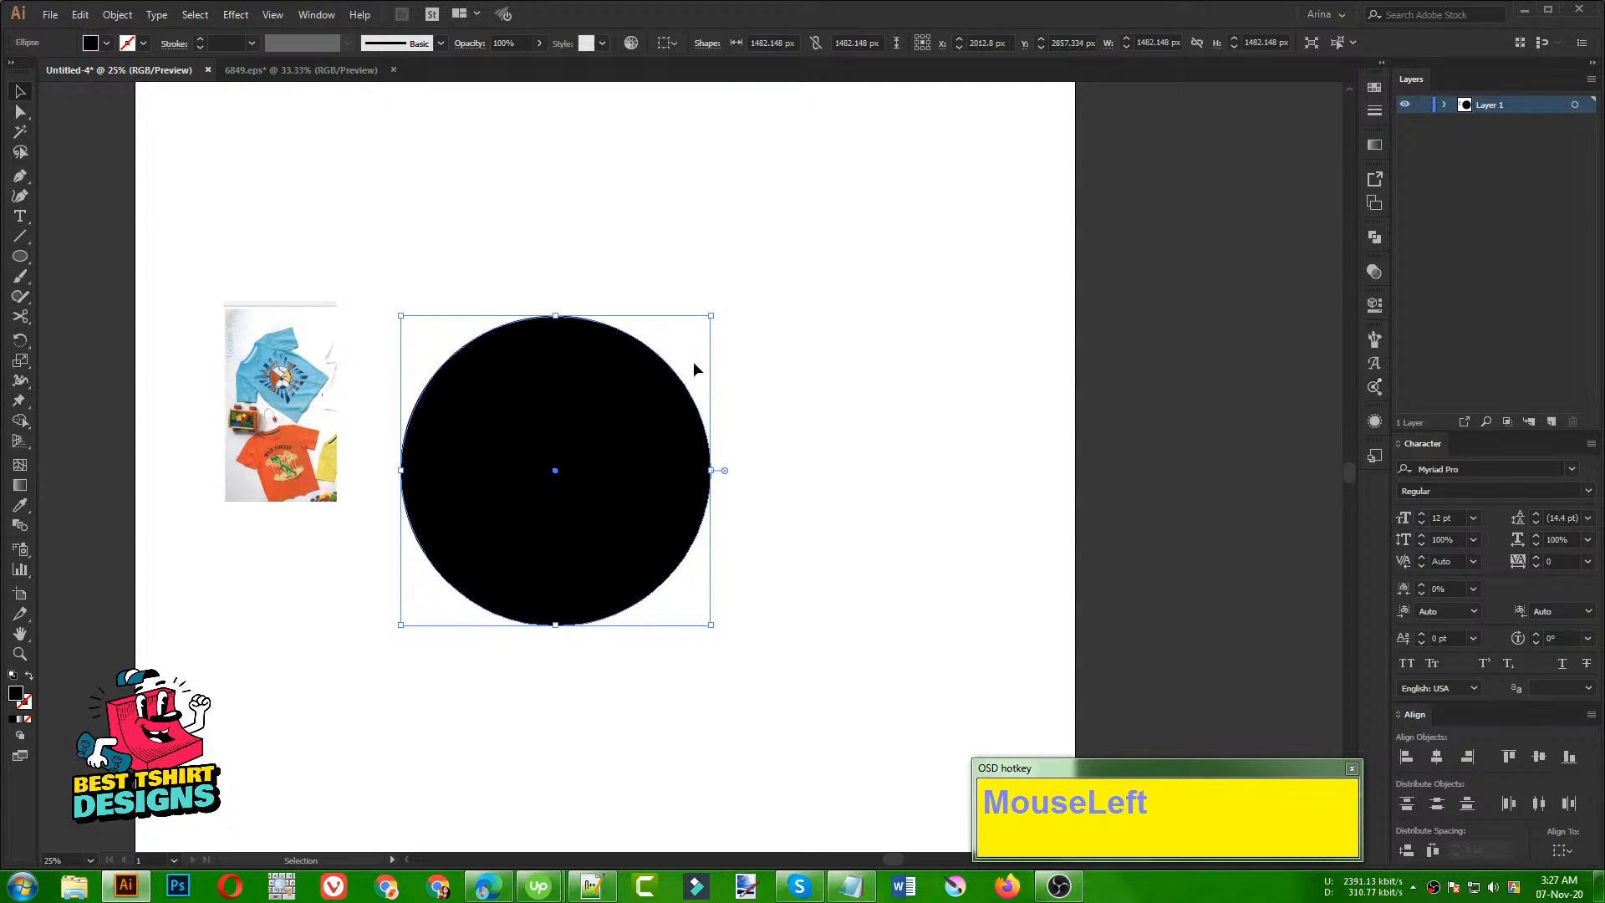
pyautogui.click(526, 312)
pyautogui.moveTo(510, 286); pyautogui.dragTo(764, 655)
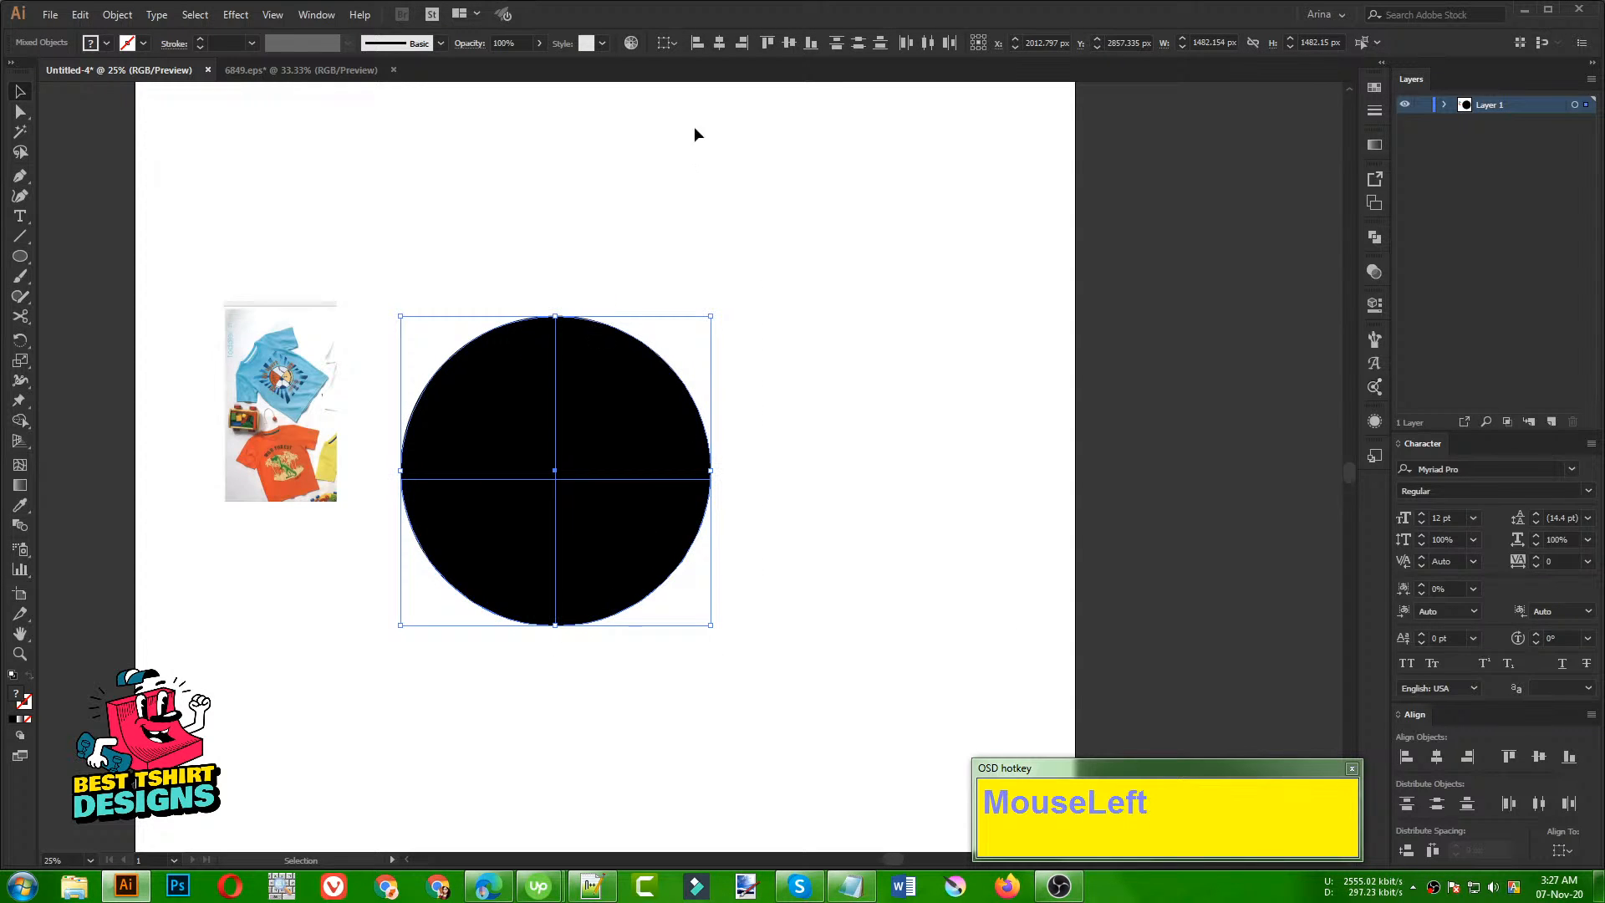
pyautogui.click(717, 45)
pyautogui.click(794, 46)
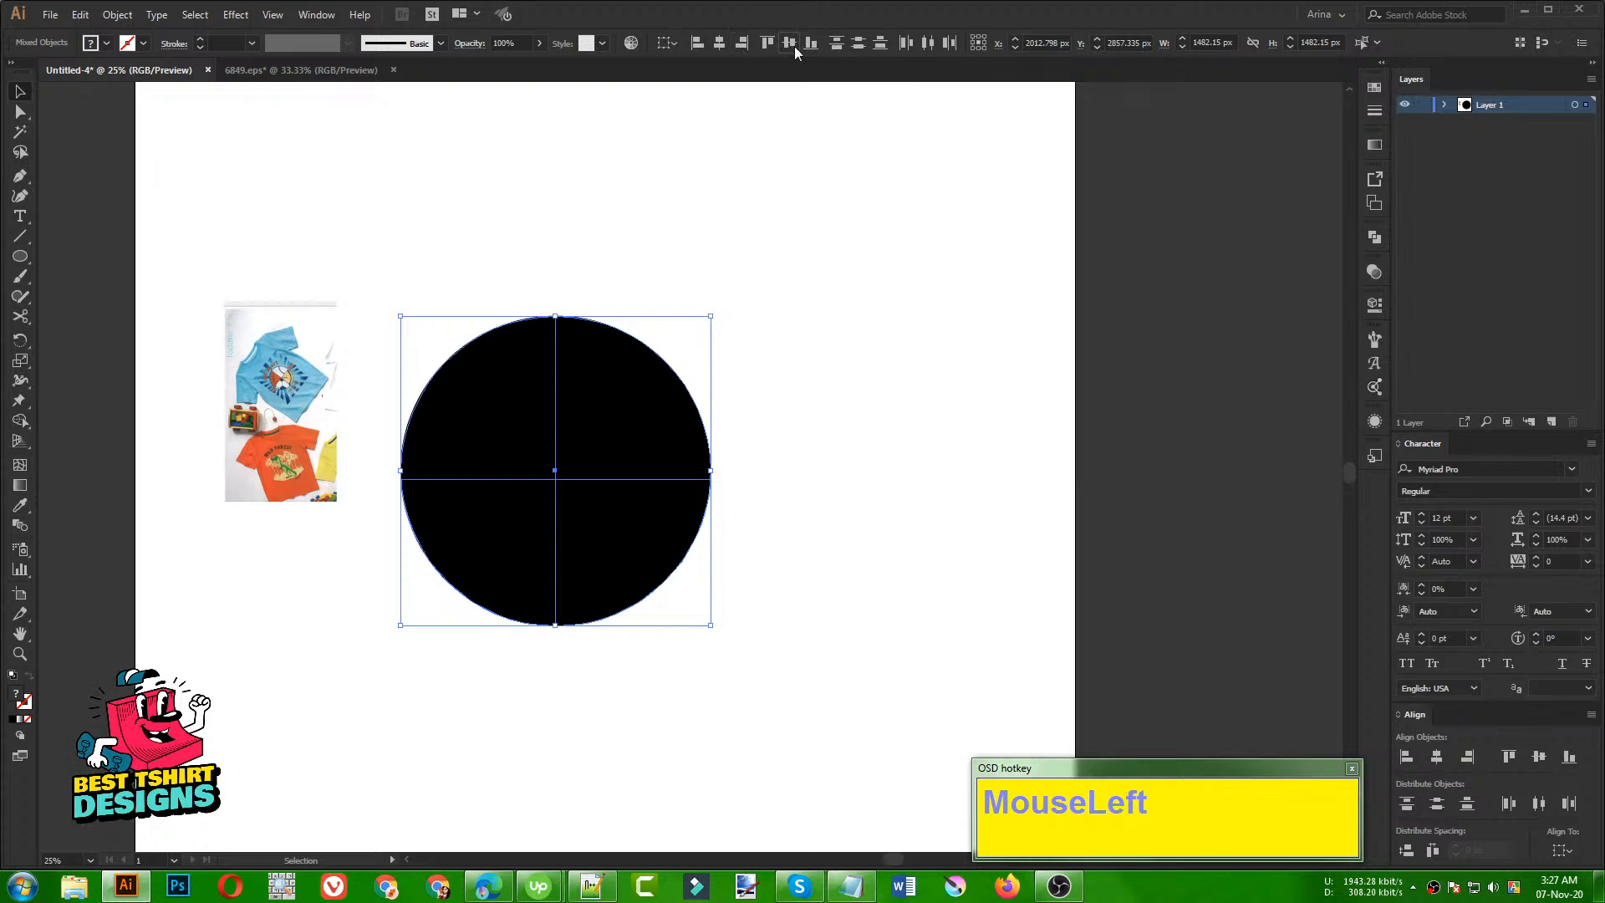
pyautogui.click(834, 483)
# Step: Swap the black circle's fill and stroke and set its stroke weight to 20 pt as the balls' outline
pyautogui.moveTo(545, 436); pyautogui.dragTo(545, 437)
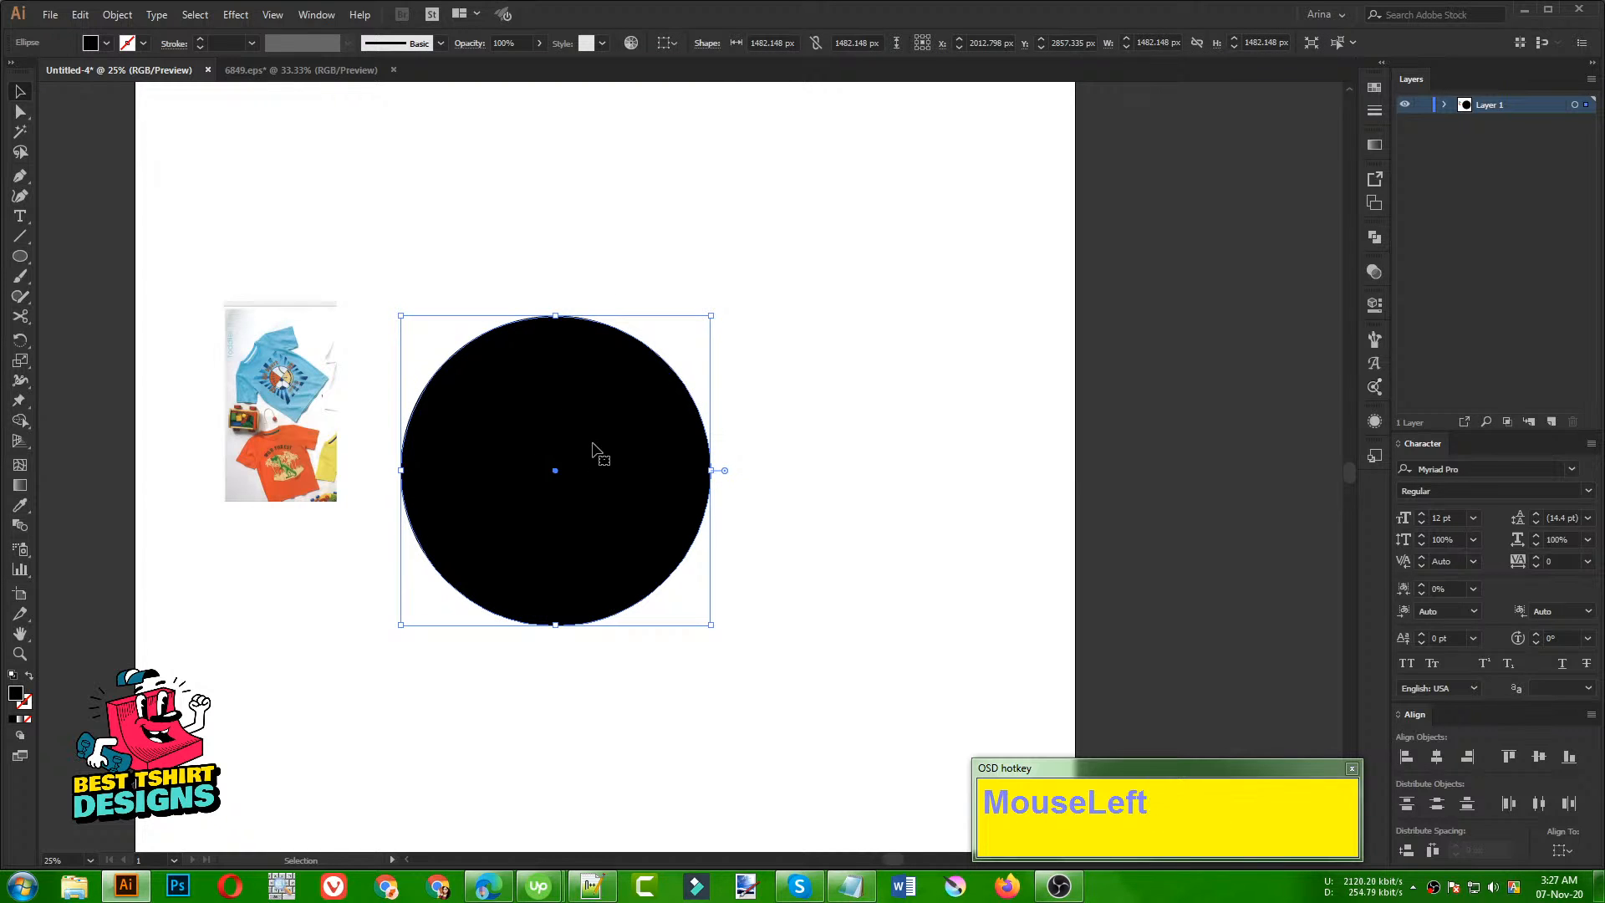
pyautogui.hotkey('shift', 'x')
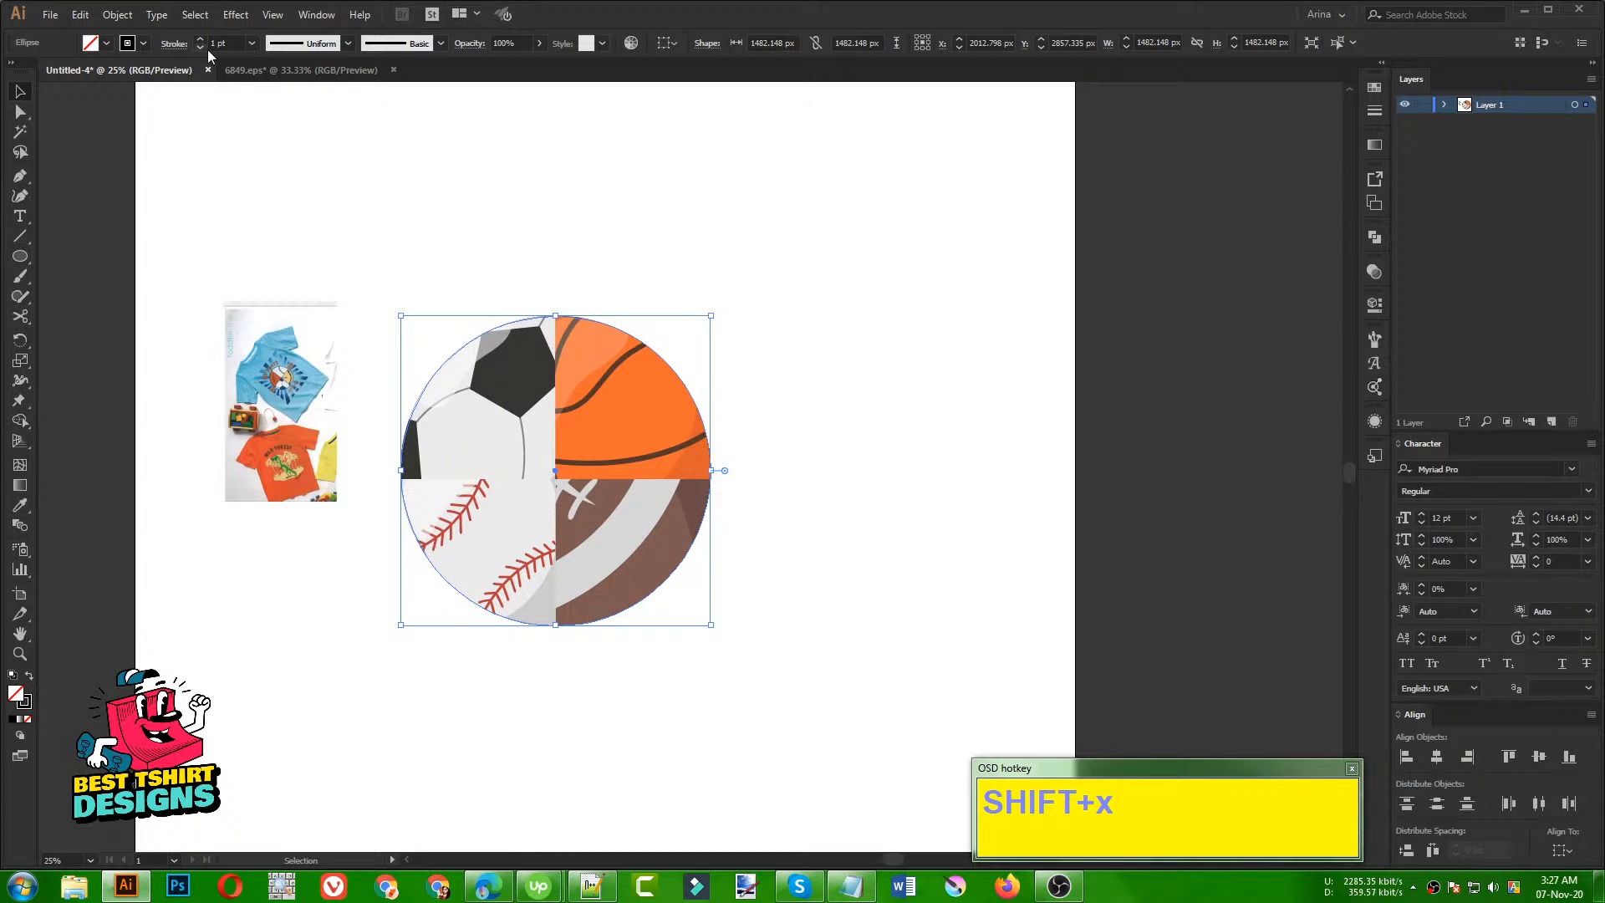
pyautogui.scroll(1, 225, 45)
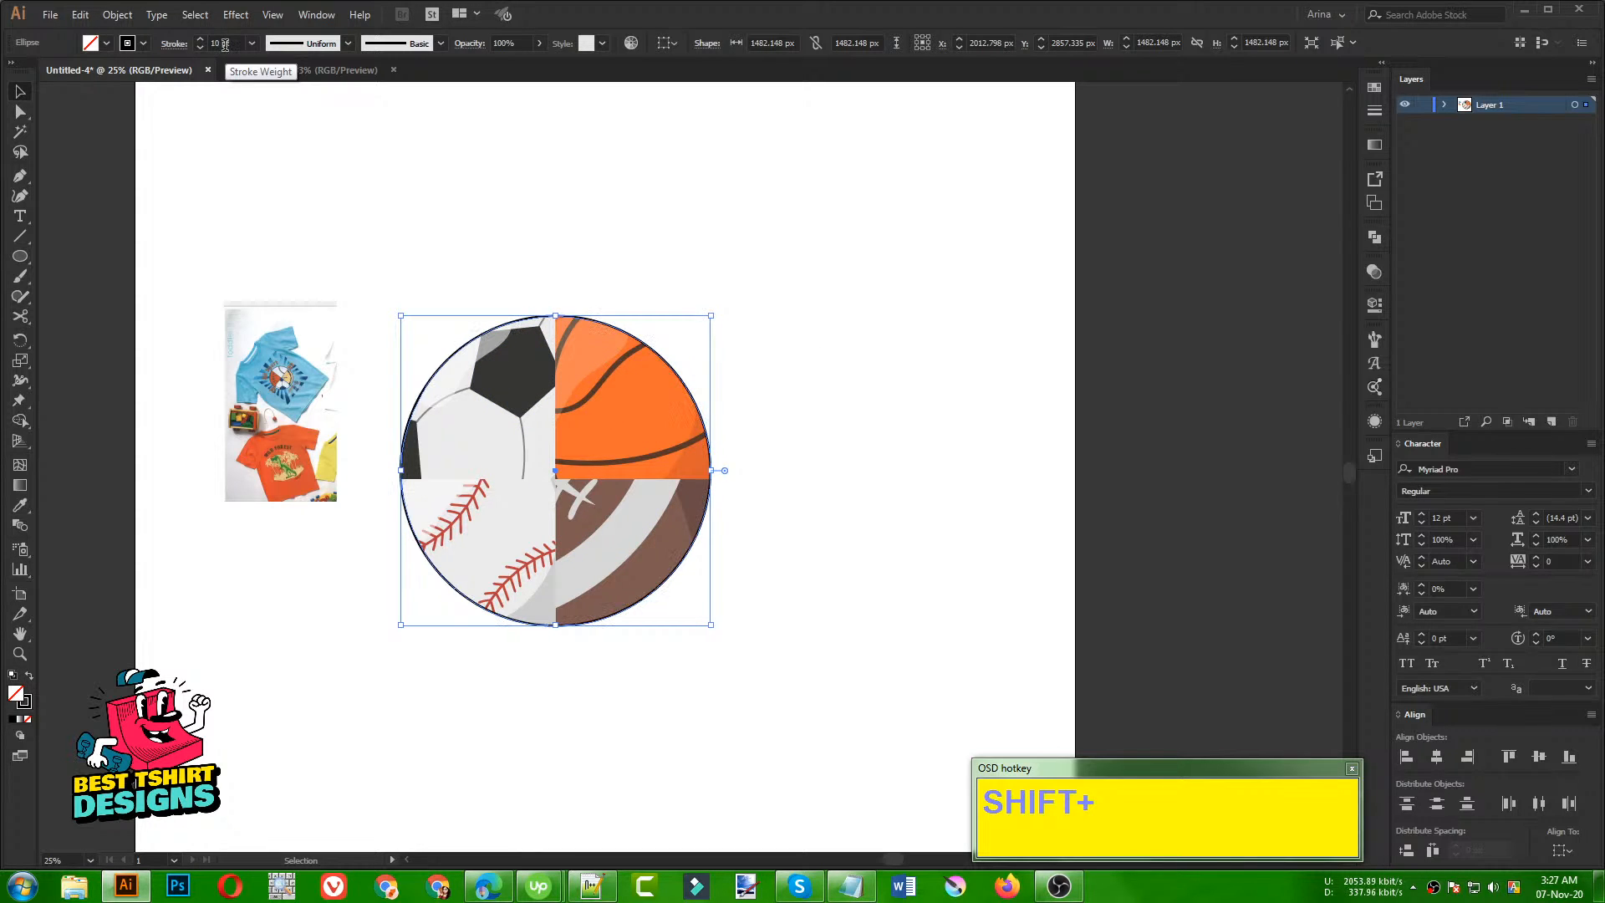
pyautogui.scroll(1, 225, 45)
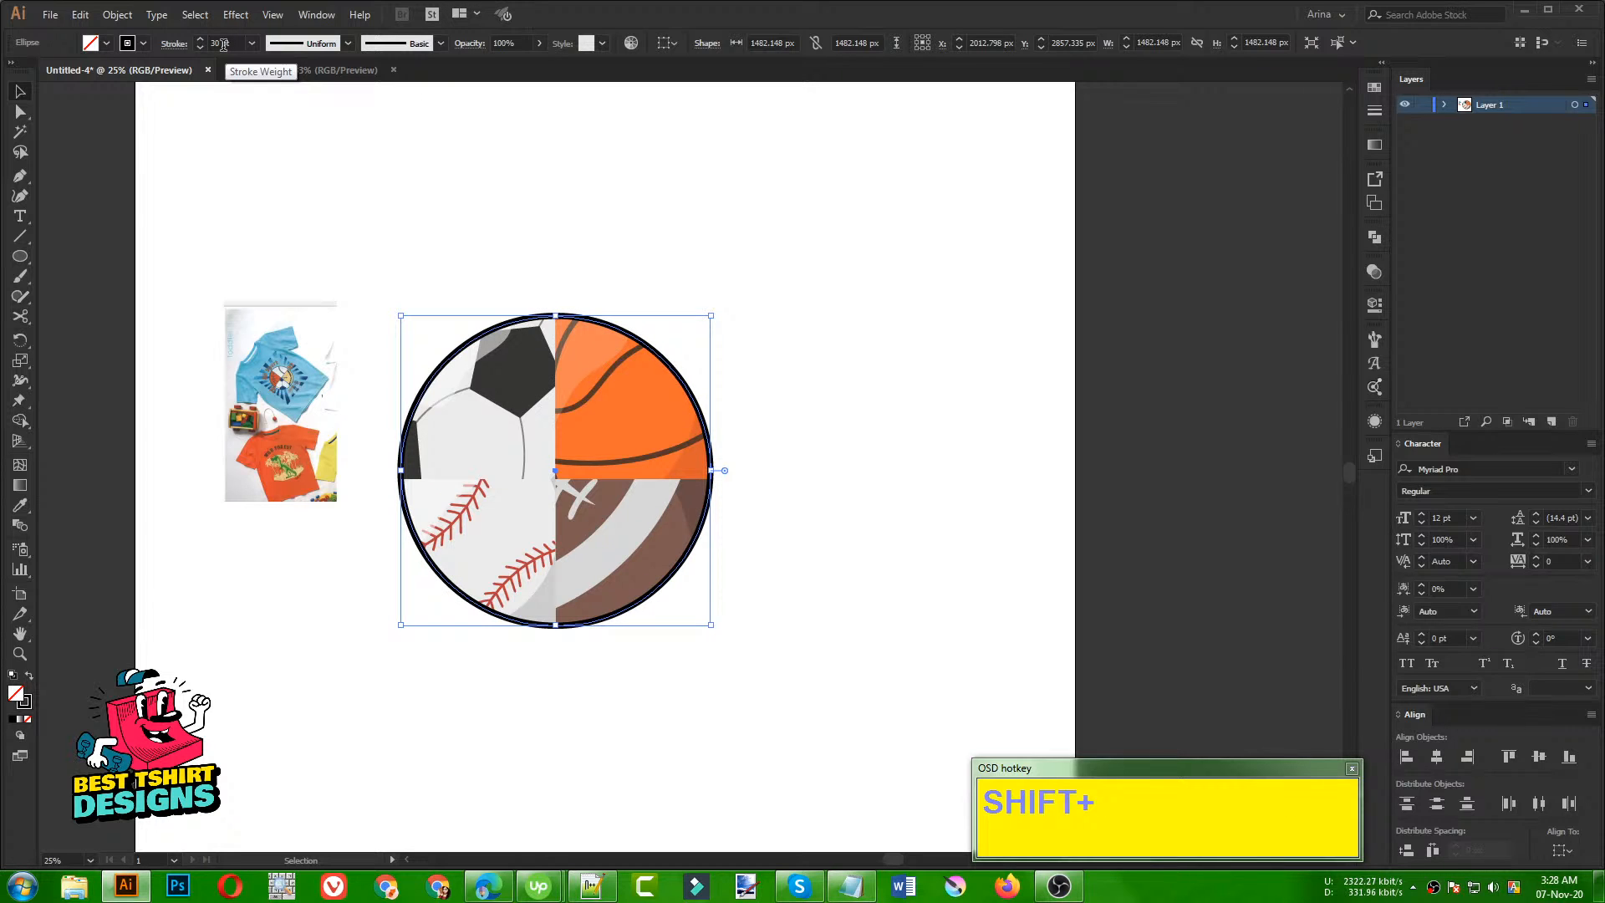
pyautogui.scroll(-1, 223, 45)
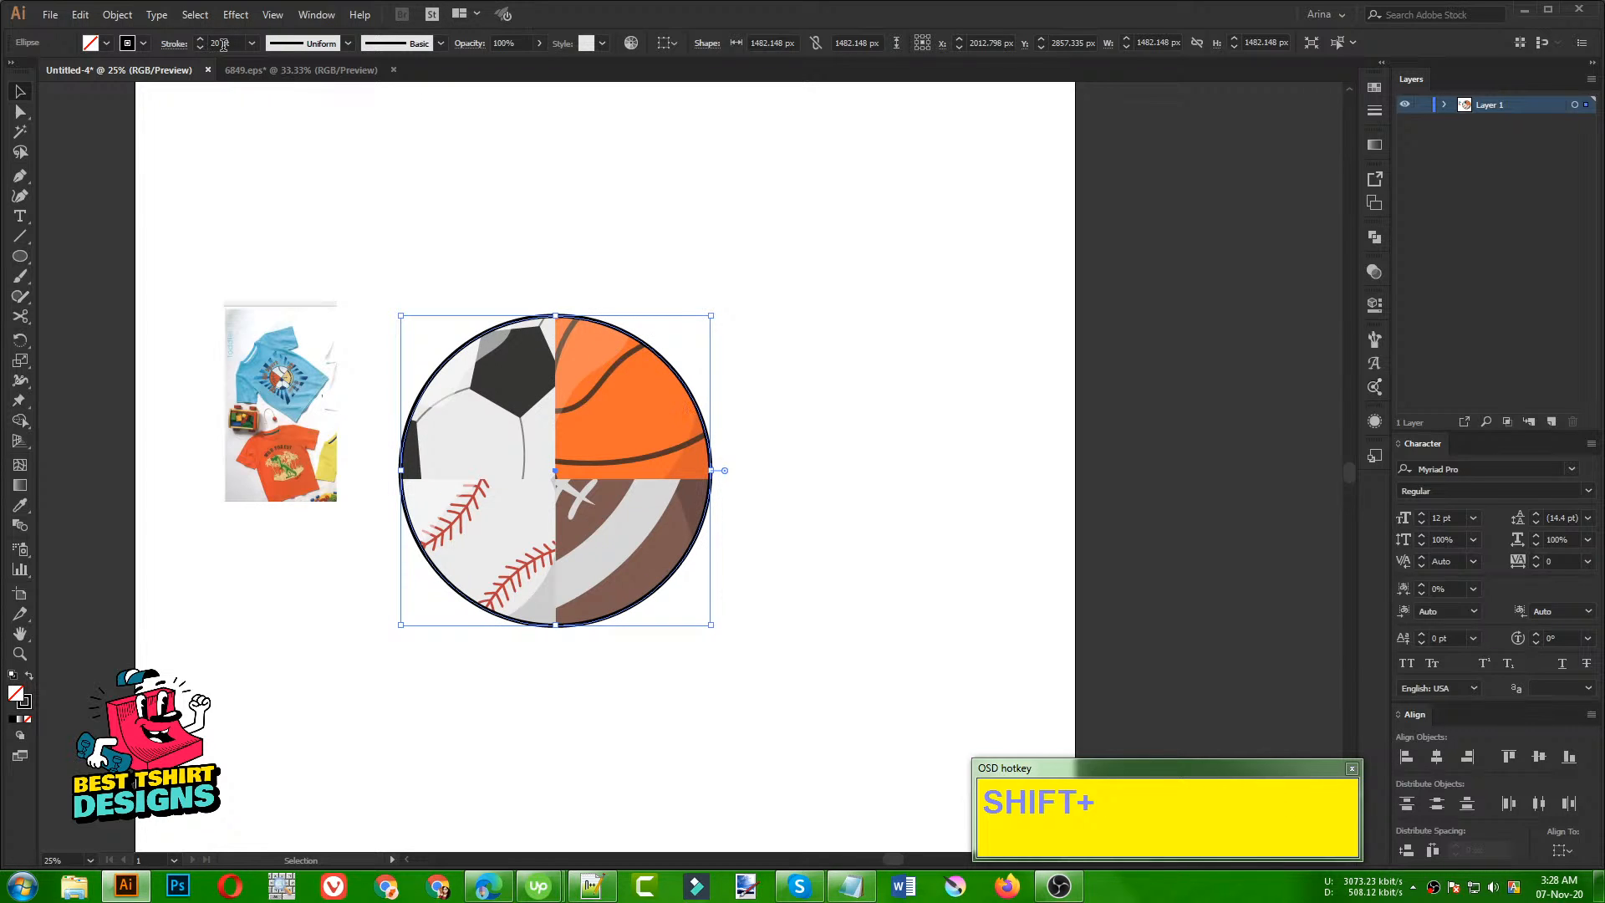
pyautogui.click(464, 209)
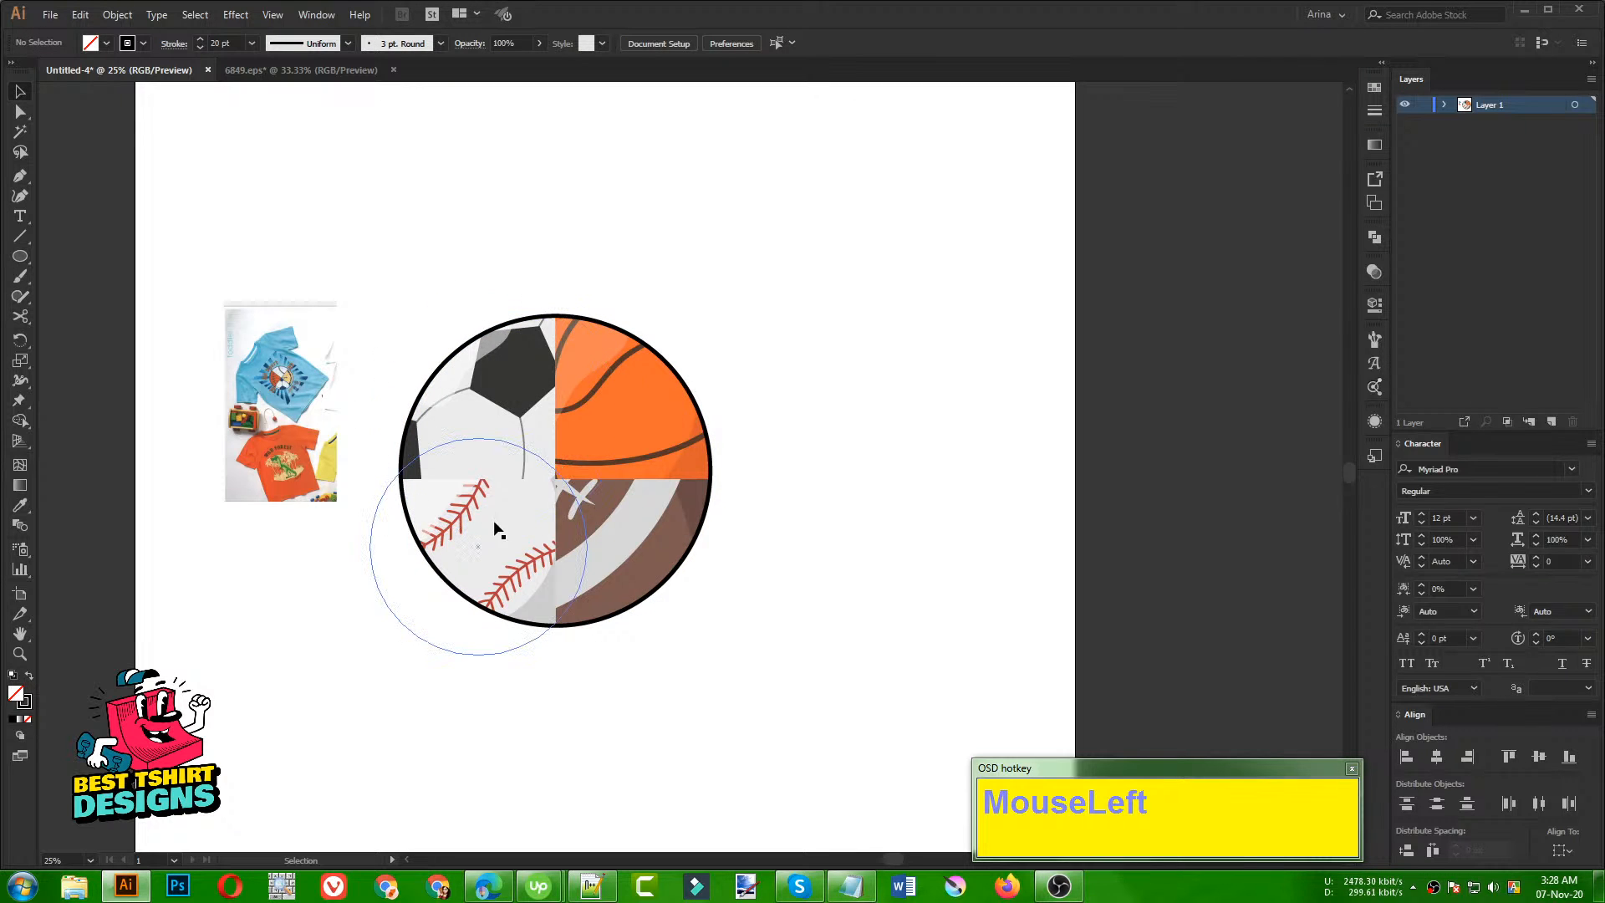
# Step: Draw a straight vertical divider with the Pen tool from the circle's top to its bottom between the ball quarters
pyautogui.keyDown('alt'); pyautogui.scroll(1, 493, 520); pyautogui.keyUp('alt')
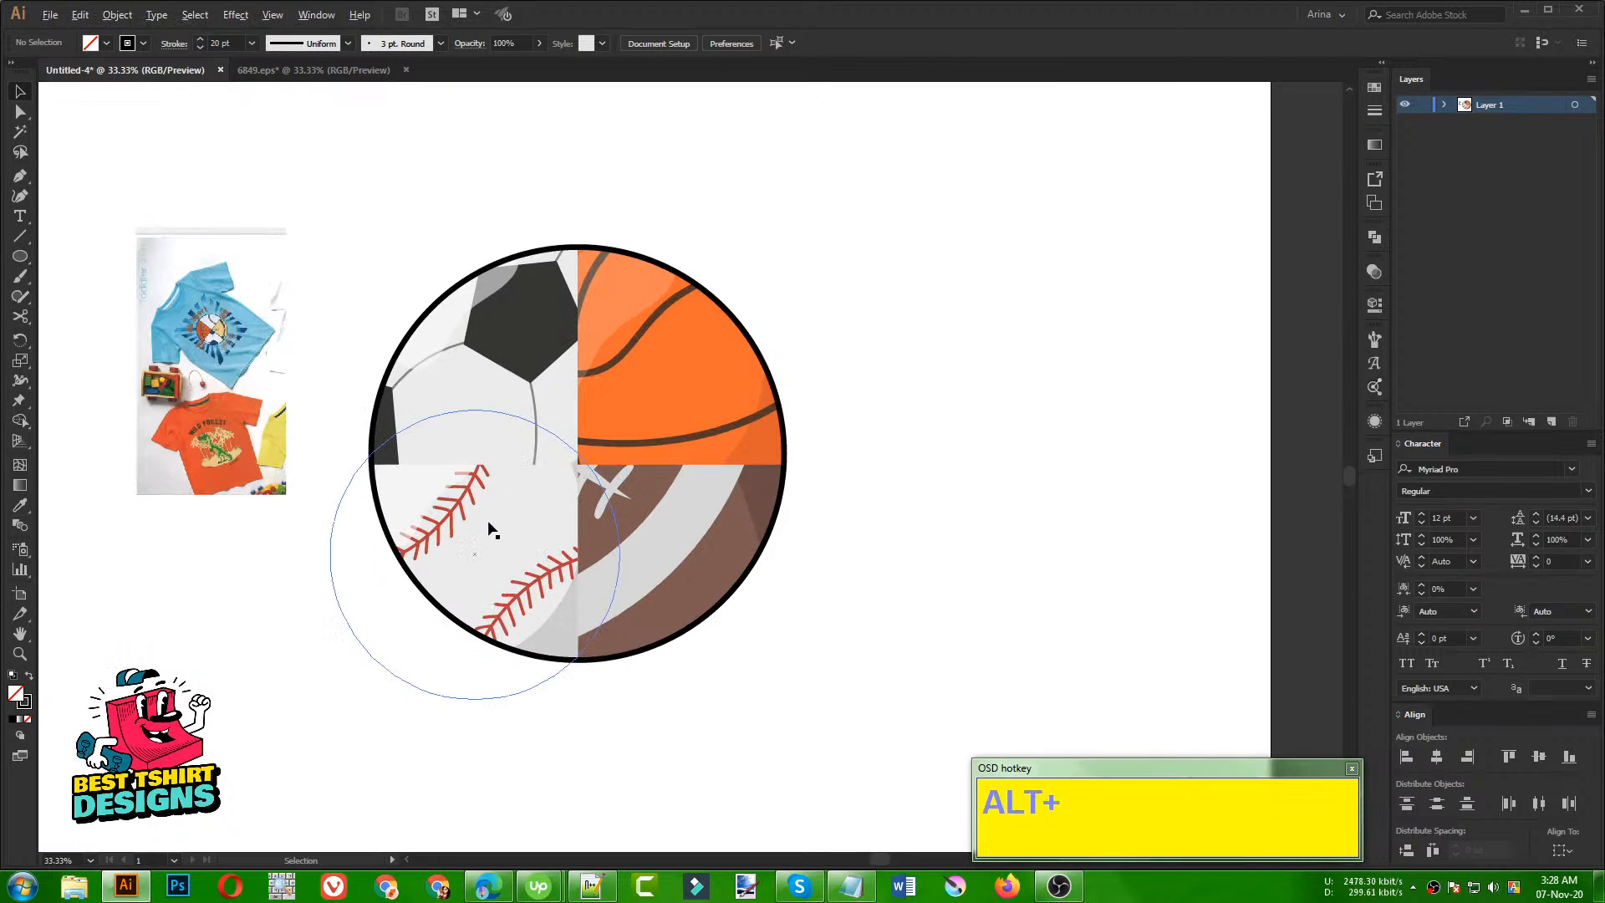
pyautogui.click(20, 181)
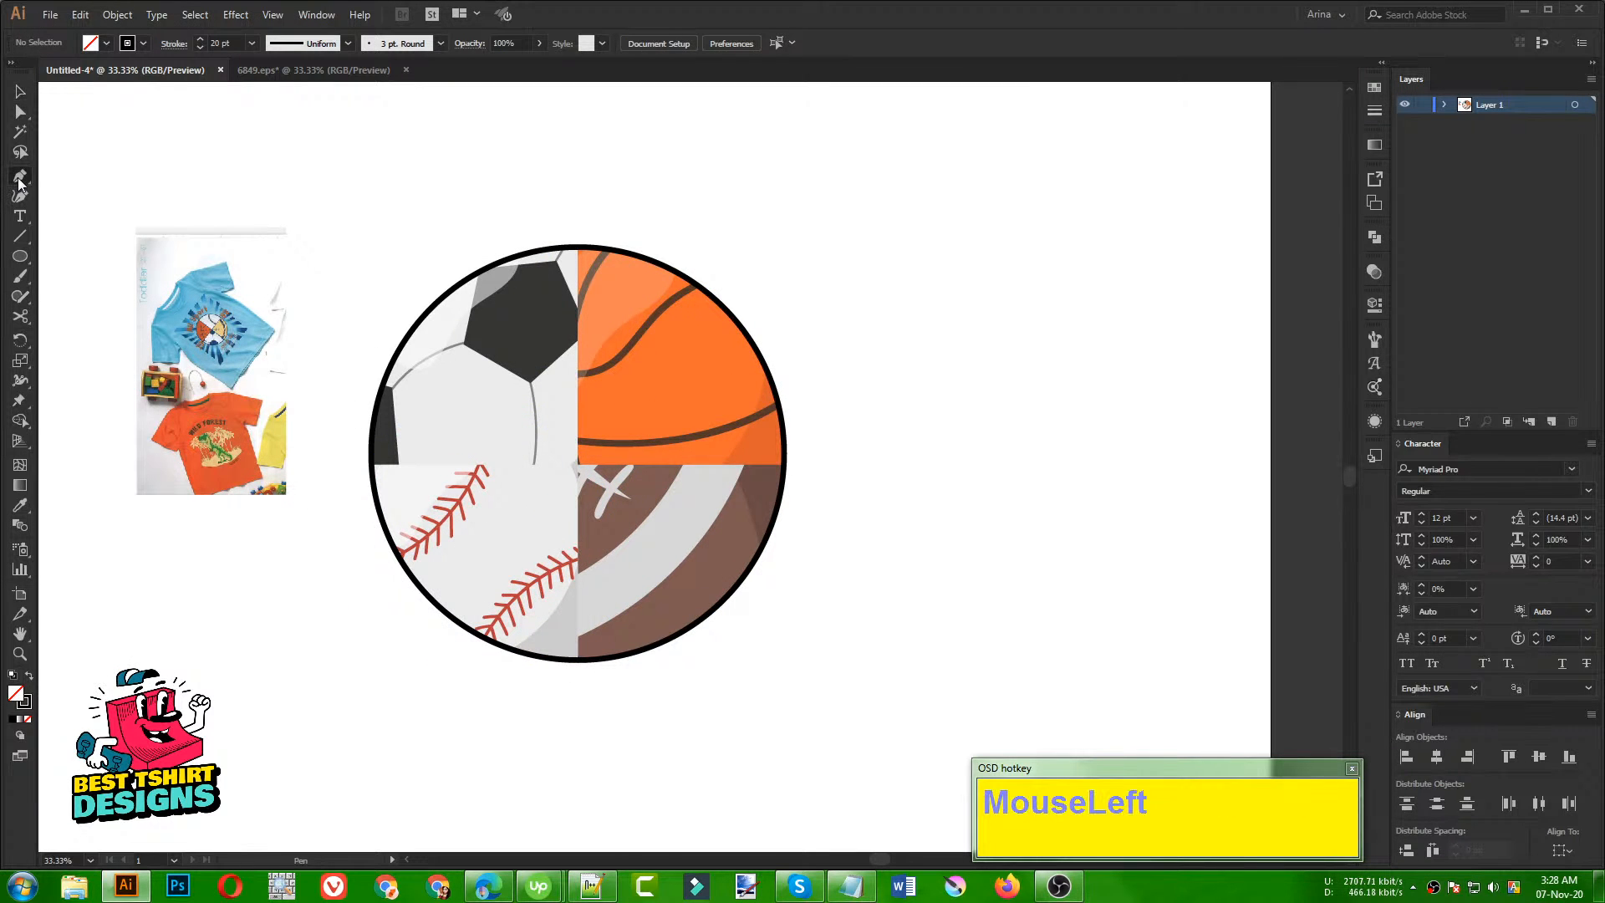
pyautogui.keyDown('shift'); pyautogui.click(578, 247); pyautogui.keyUp('shift')
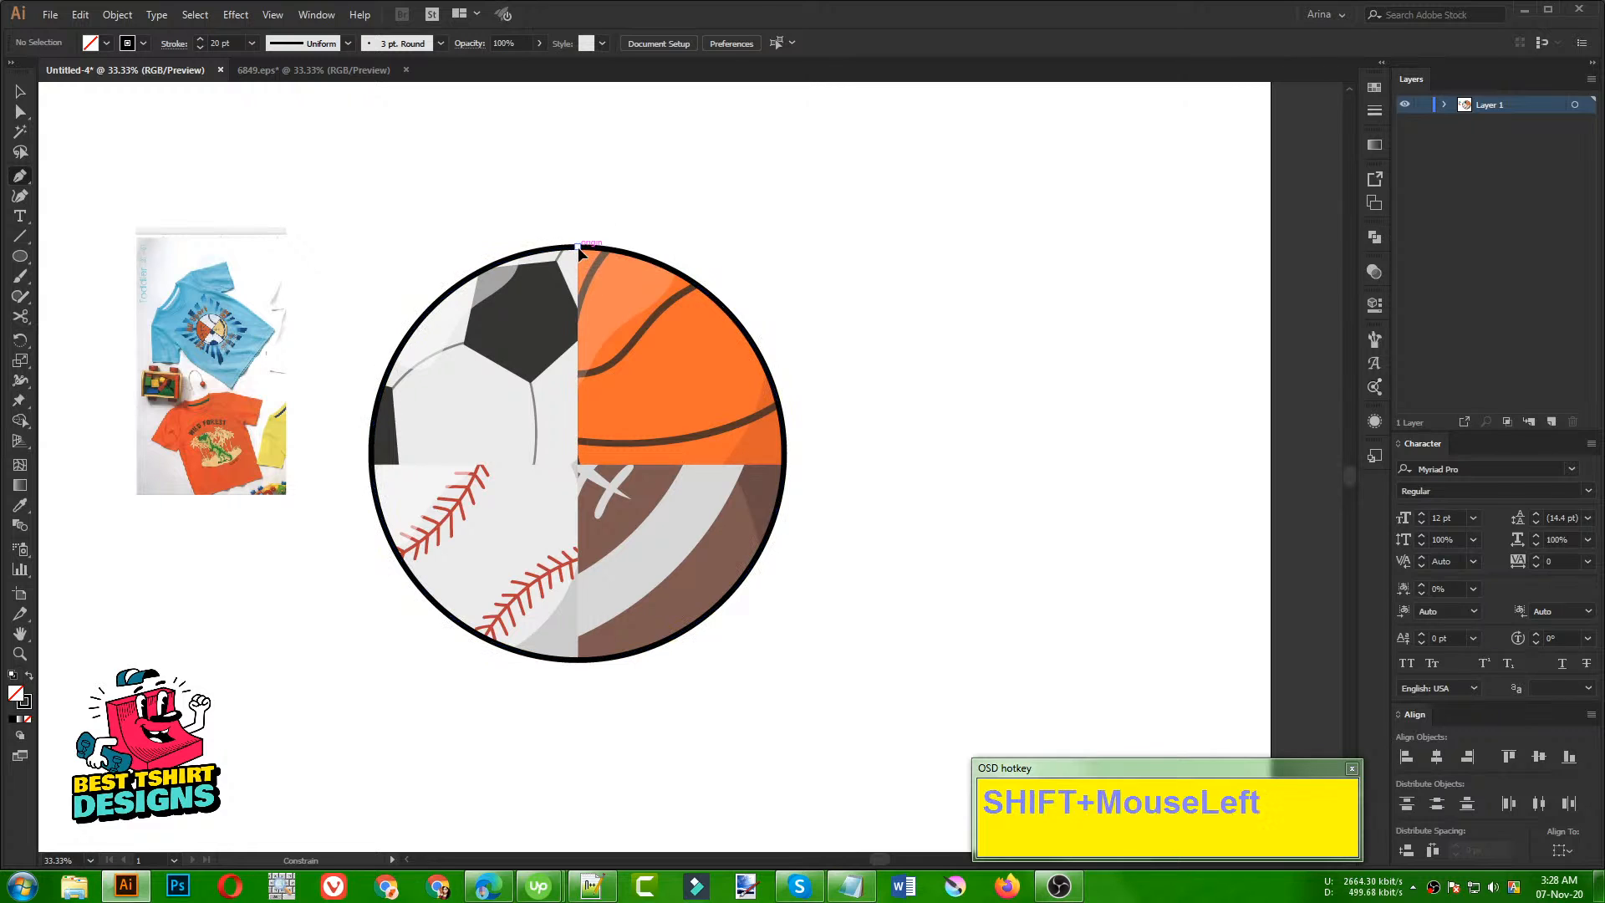
pyautogui.keyDown('shift'); pyautogui.click(579, 661); pyautogui.keyUp('shift')
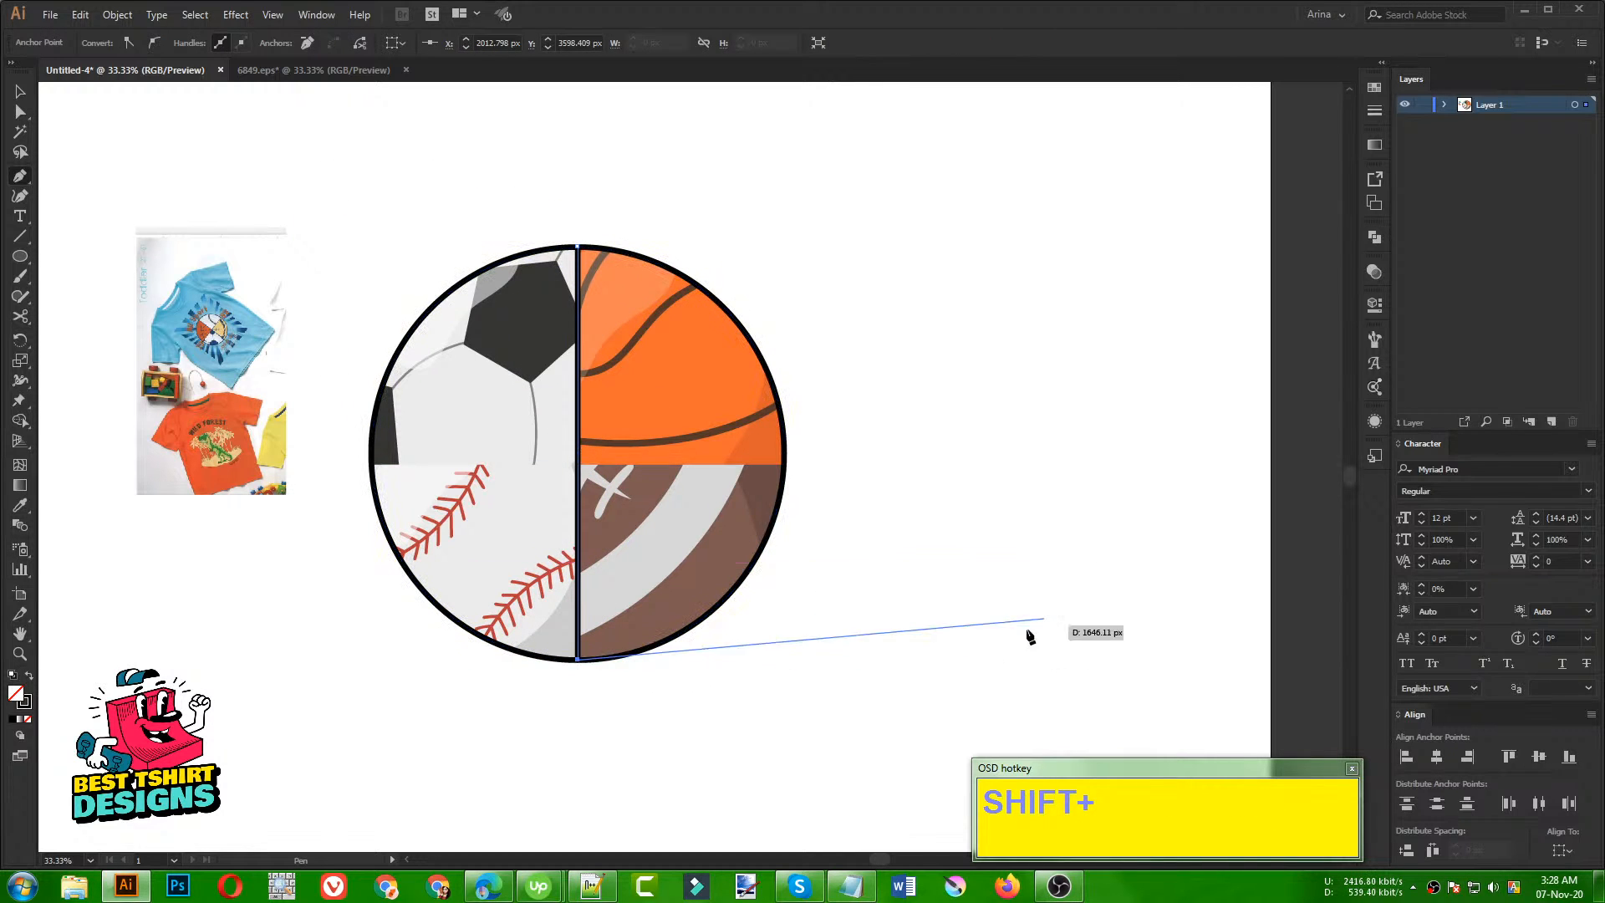
pyautogui.press('Escape')
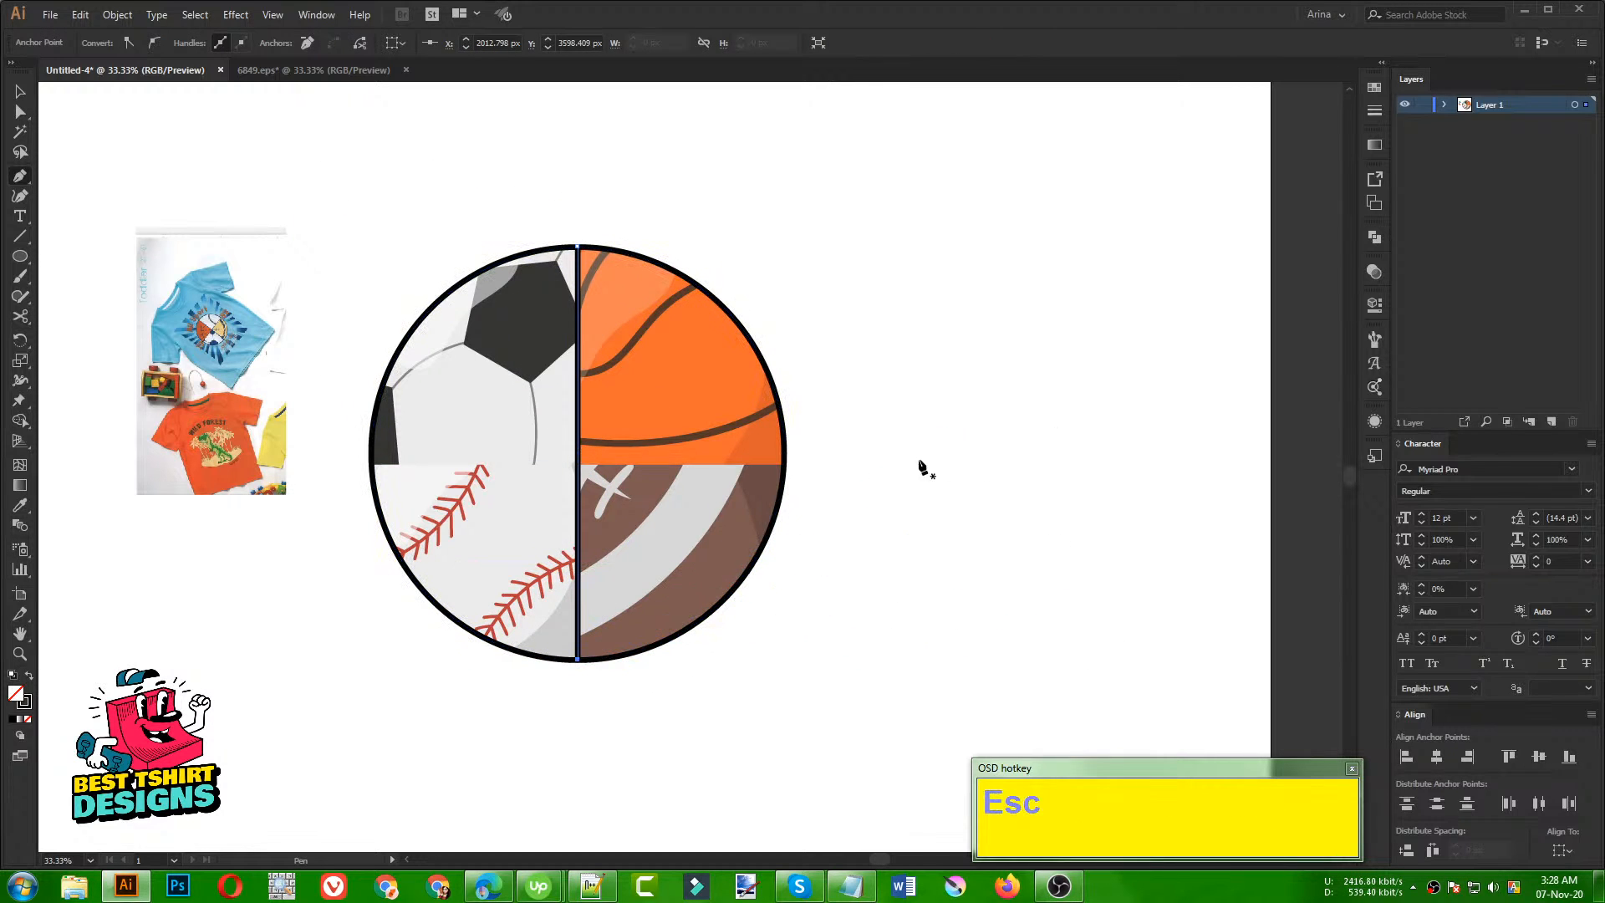
# Step: Draw a straight horizontal divider across the circle along the seam between the upper and lower ball quarters
pyautogui.click(783, 465)
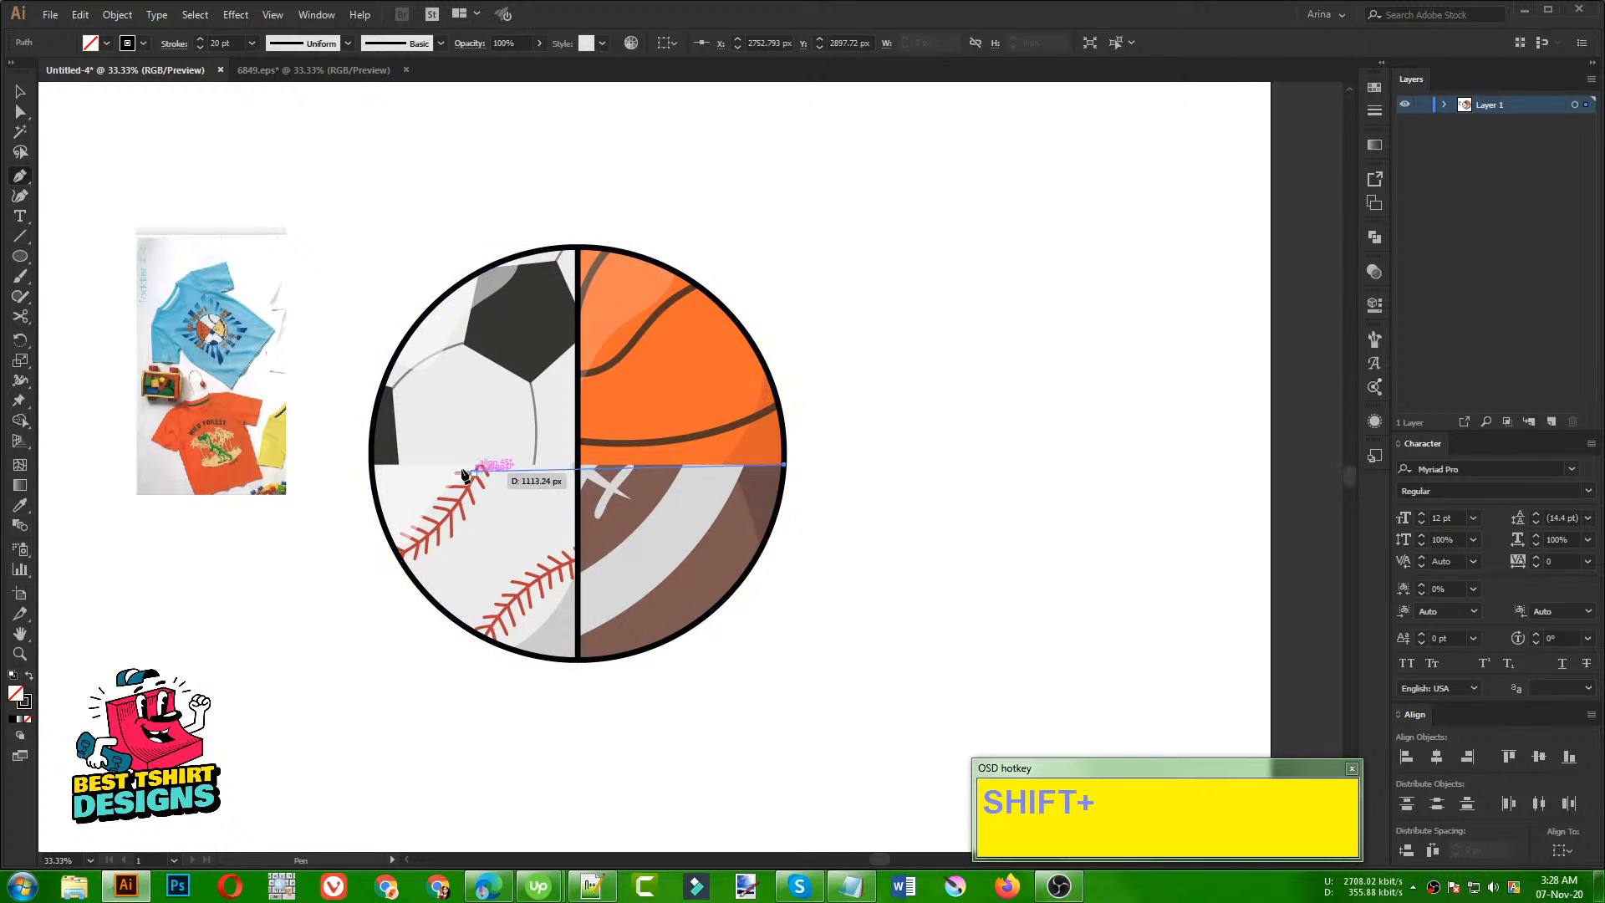
pyautogui.keyDown('shift'); pyautogui.click(372, 465); pyautogui.keyUp('shift')
pyautogui.hotkey('shift', 'v')
pyautogui.click(856, 331)
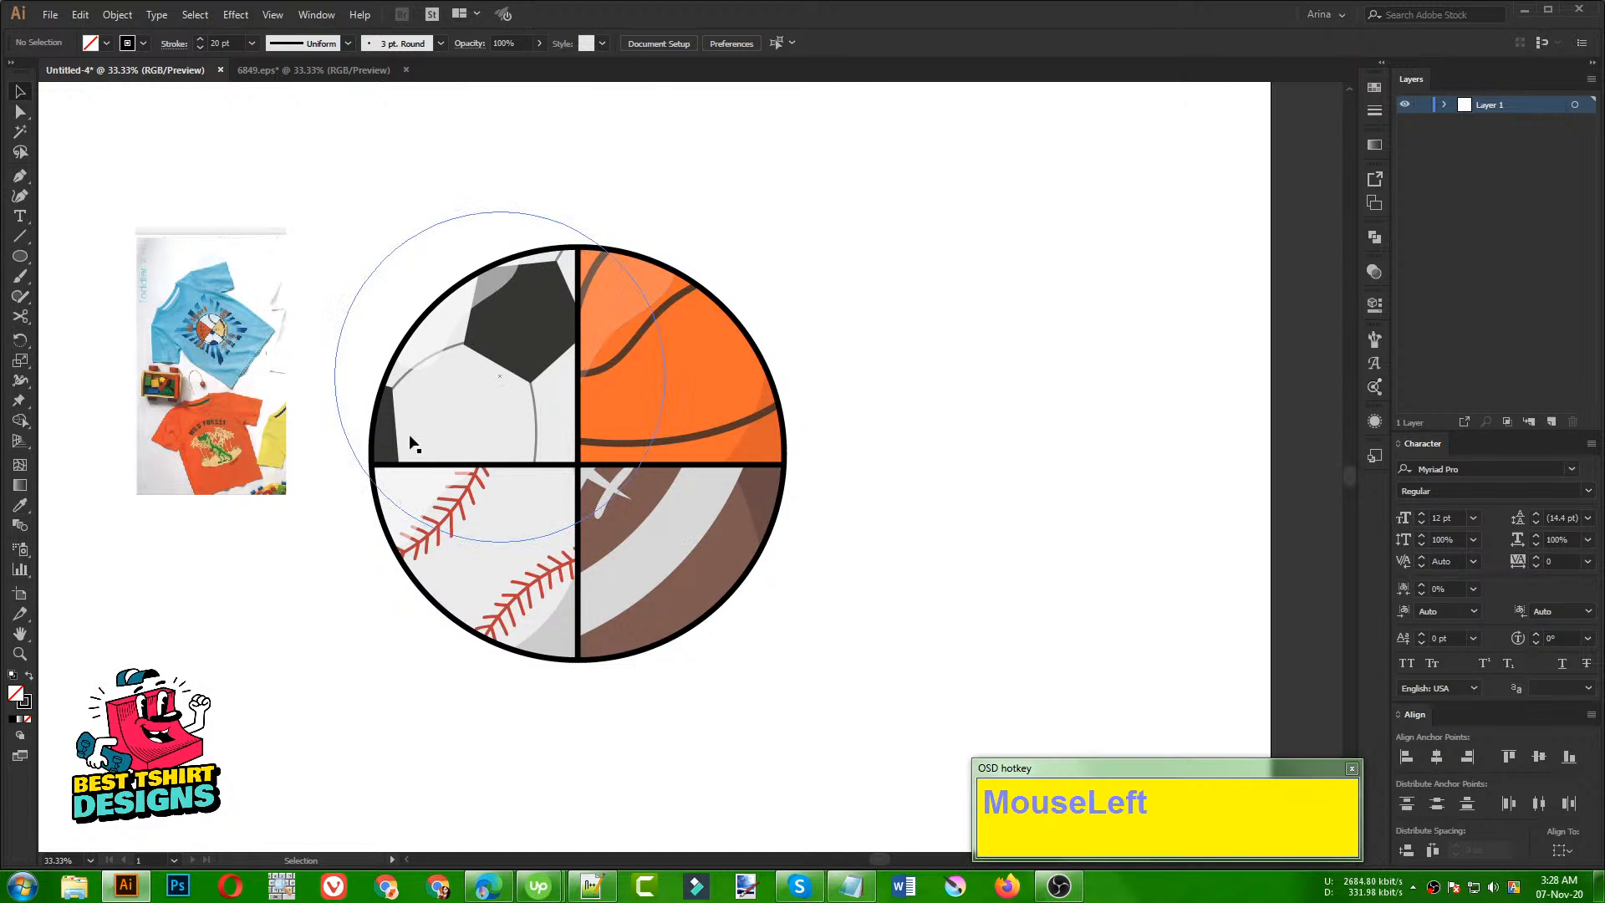
# Step: Group the ball quarters with their outline and dividers, scale the group down to about two-thirds and shift it sideways away from the reference photo
pyautogui.scroll(3, 194, 289)
pyautogui.scroll(2, 251, 427)
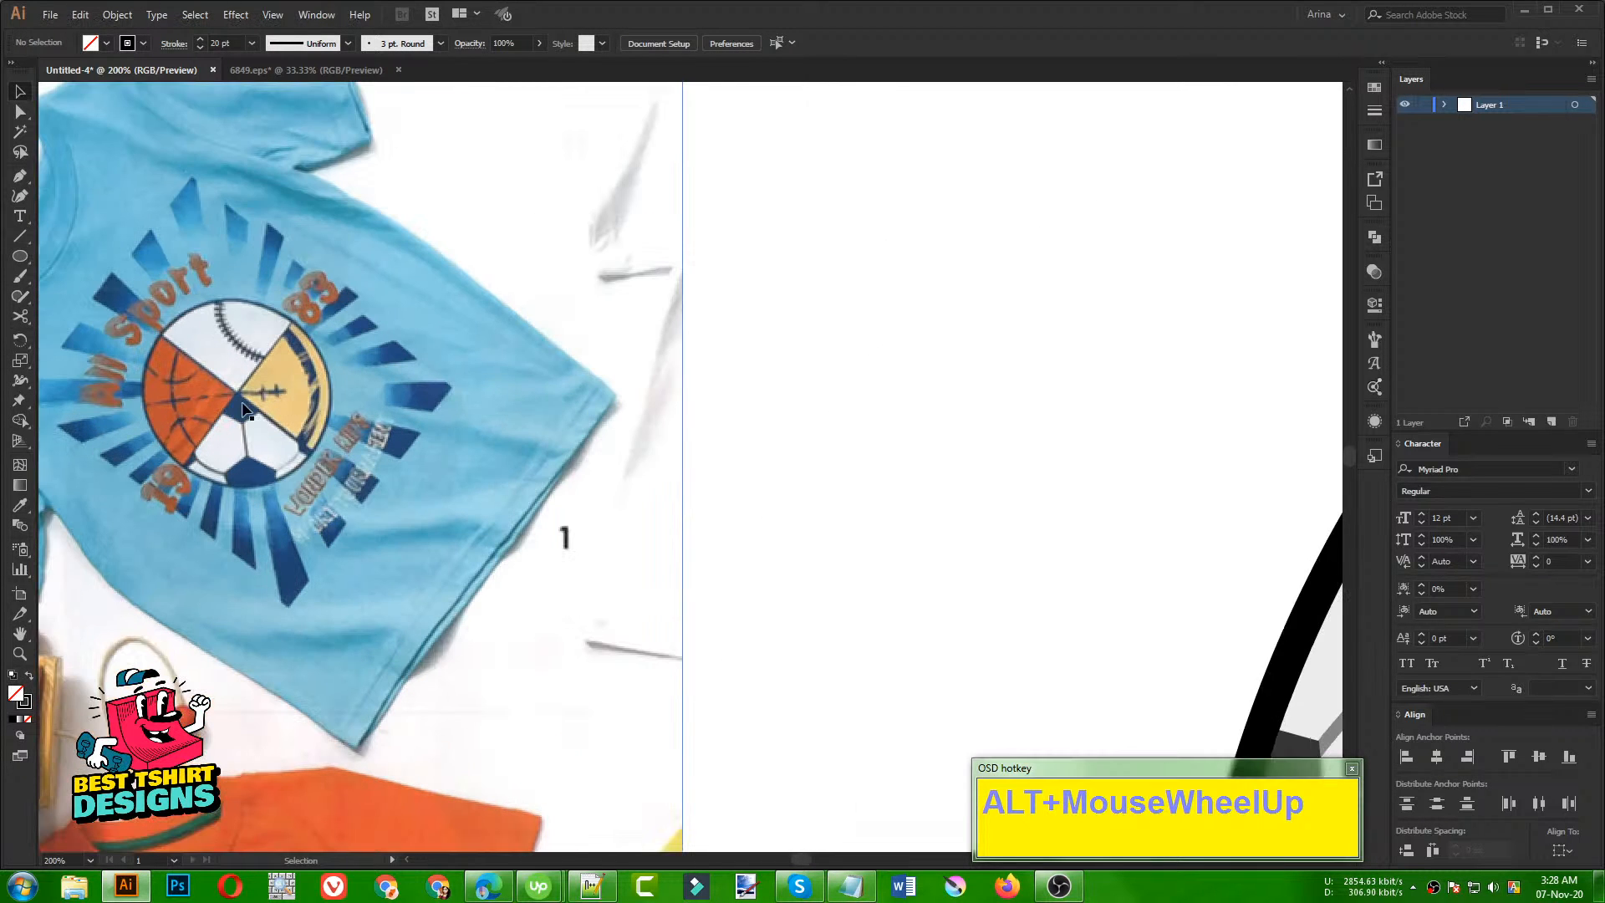
pyautogui.keyDown('alt'); pyautogui.scroll(-6, 203, 398); pyautogui.keyUp('alt')
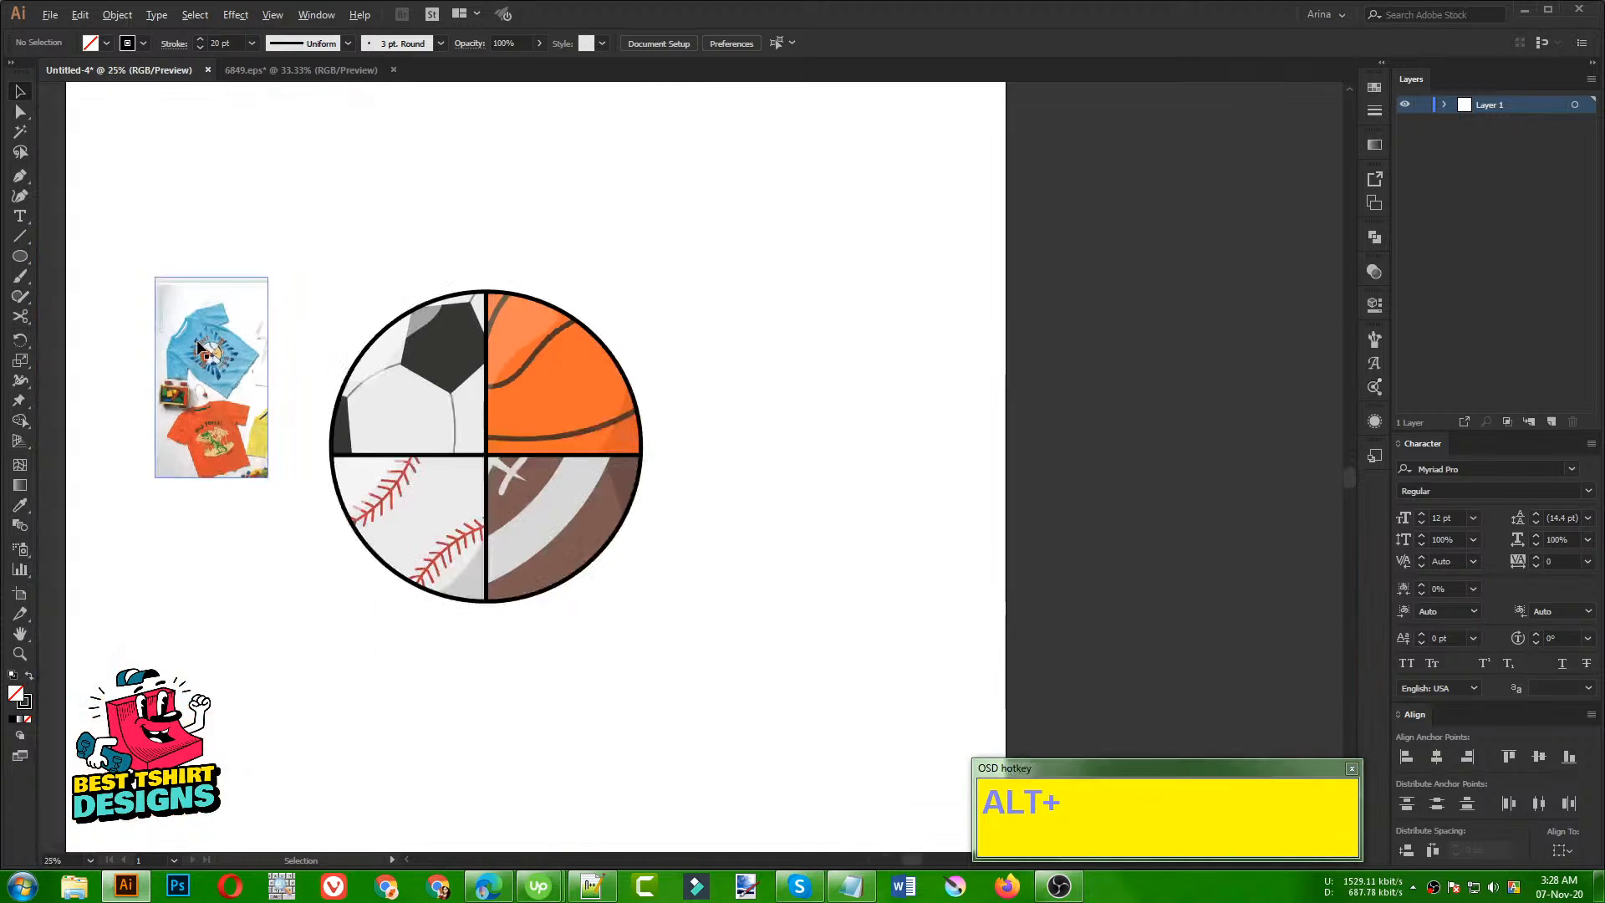
pyautogui.click(838, 478)
pyautogui.moveTo(294, 236); pyautogui.dragTo(723, 755)
pyautogui.hotkey('ctrl', 'g')
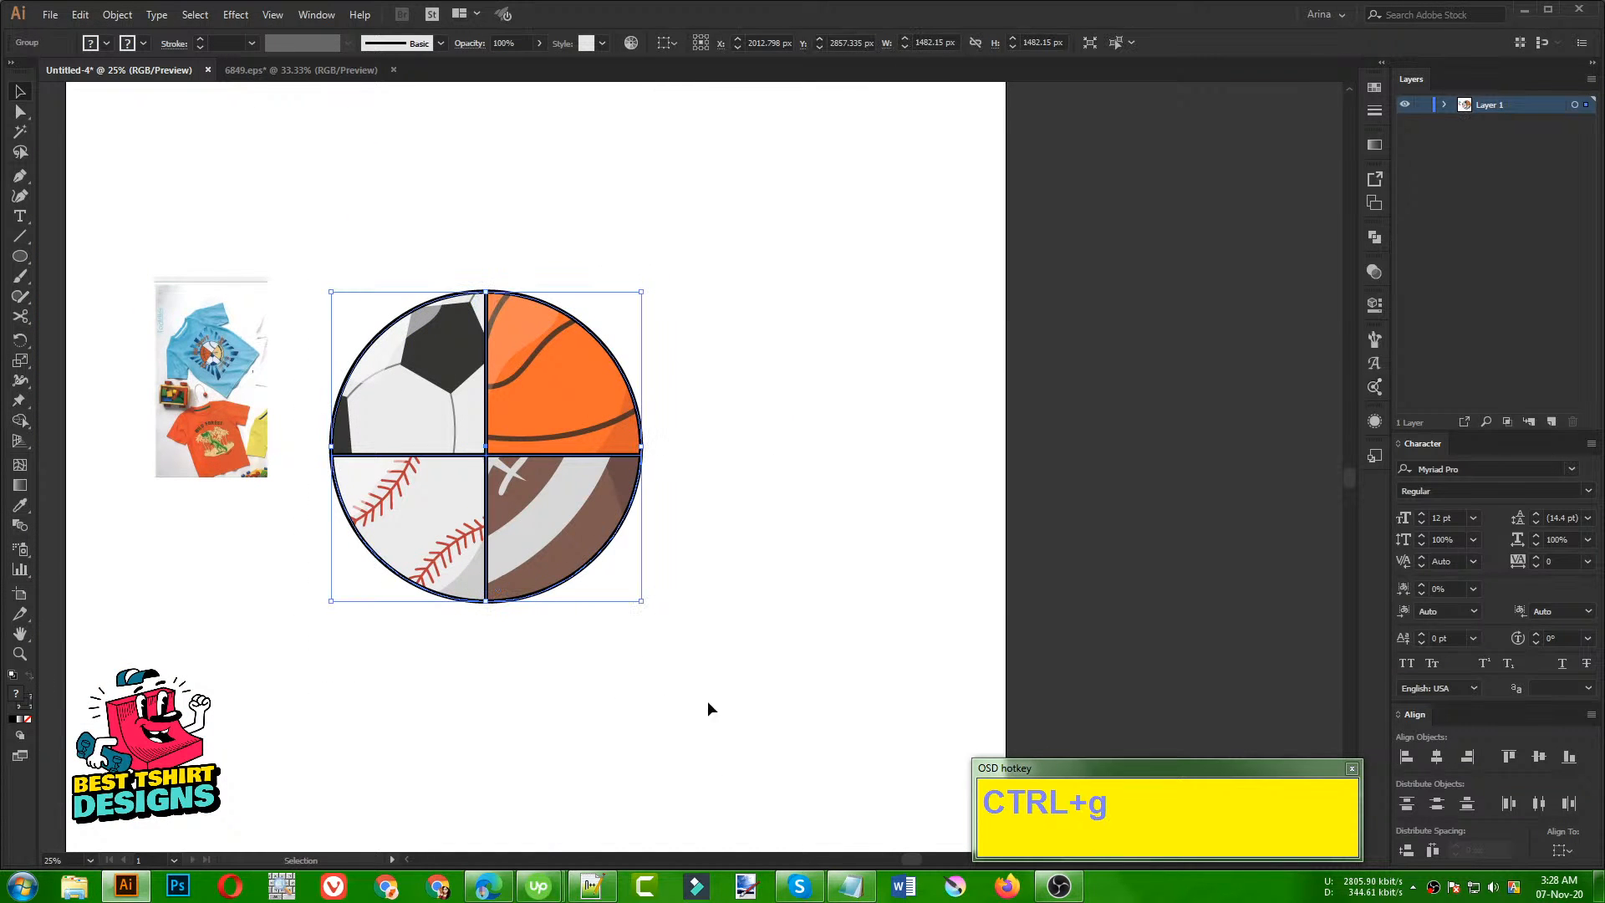
pyautogui.moveTo(641, 446)
pyautogui.mouseDown()
pyautogui.moveTo(588, 446)
pyautogui.moveTo(634, 433)
pyautogui.mouseUp()
pyautogui.click(470, 580)
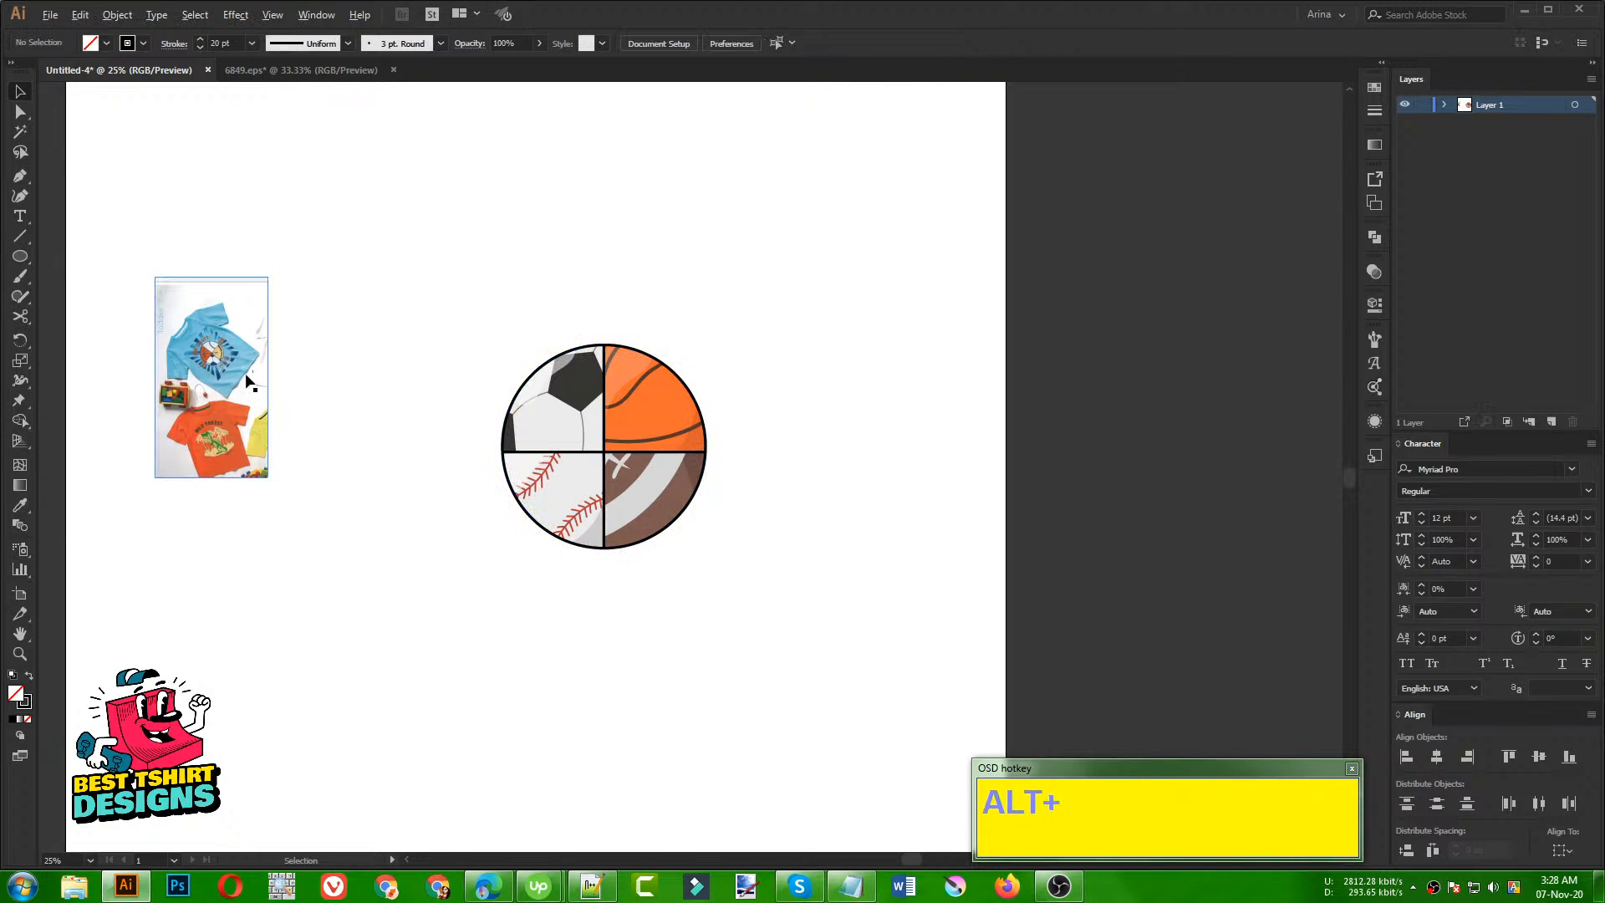
# Step: Draw a wide, thin rectangle of about 1824 × 248 px above the ball circle and swap its fill and stroke for a solid black fill
pyautogui.scroll(3, 203, 344)
pyautogui.scroll(-4, 207, 327)
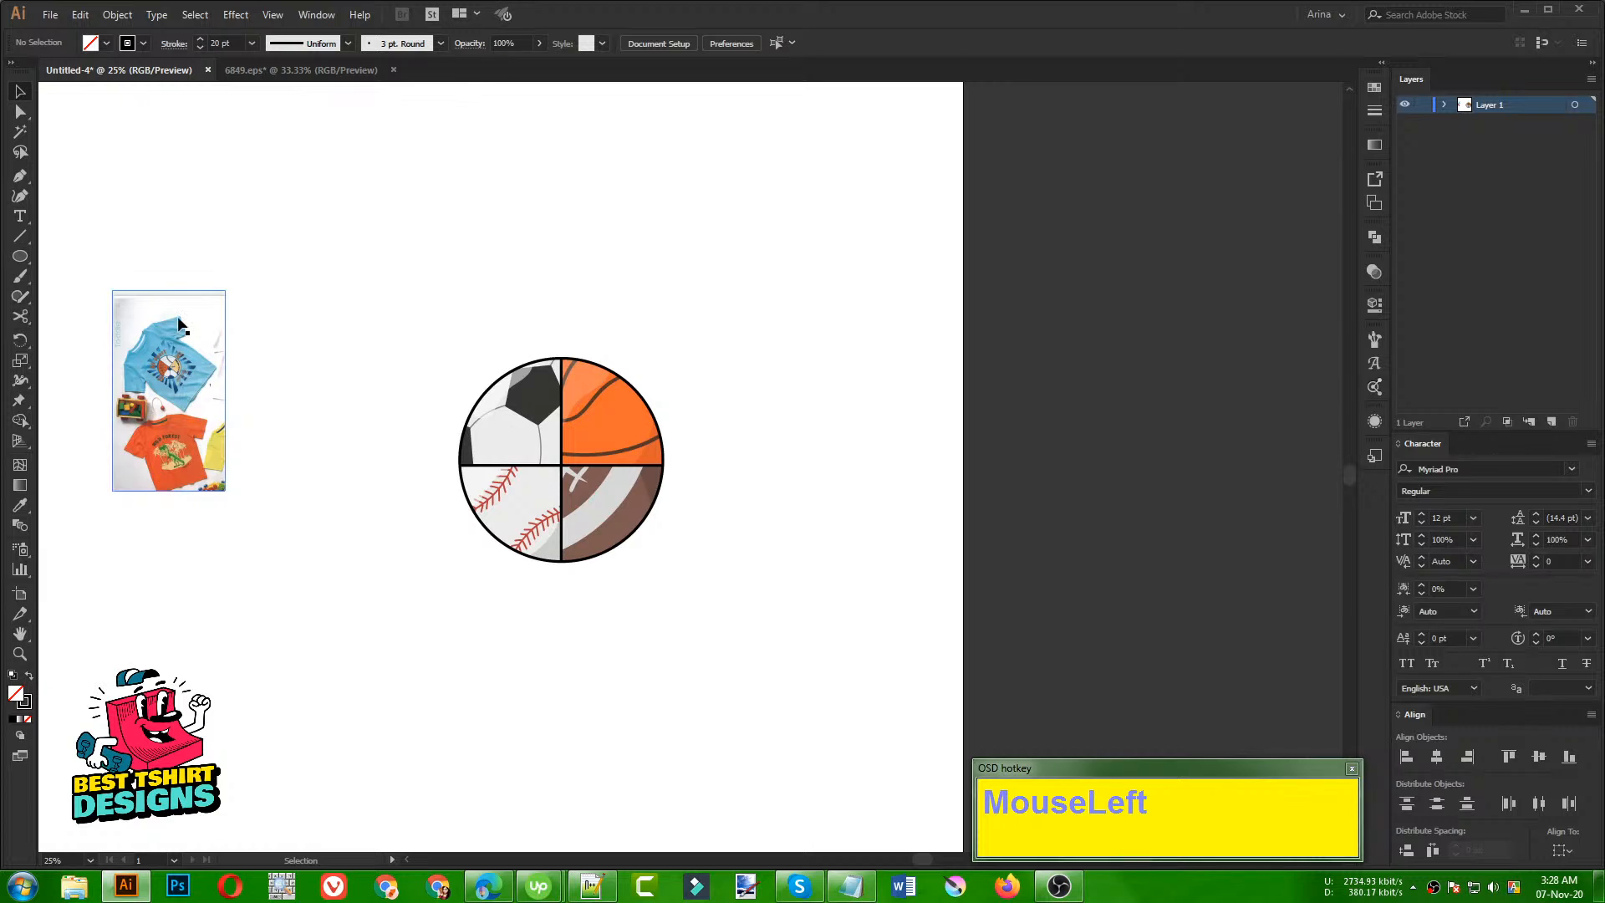
pyautogui.moveTo(20, 257); pyautogui.dragTo(69, 257)
pyautogui.scroll(4, 258, 512)
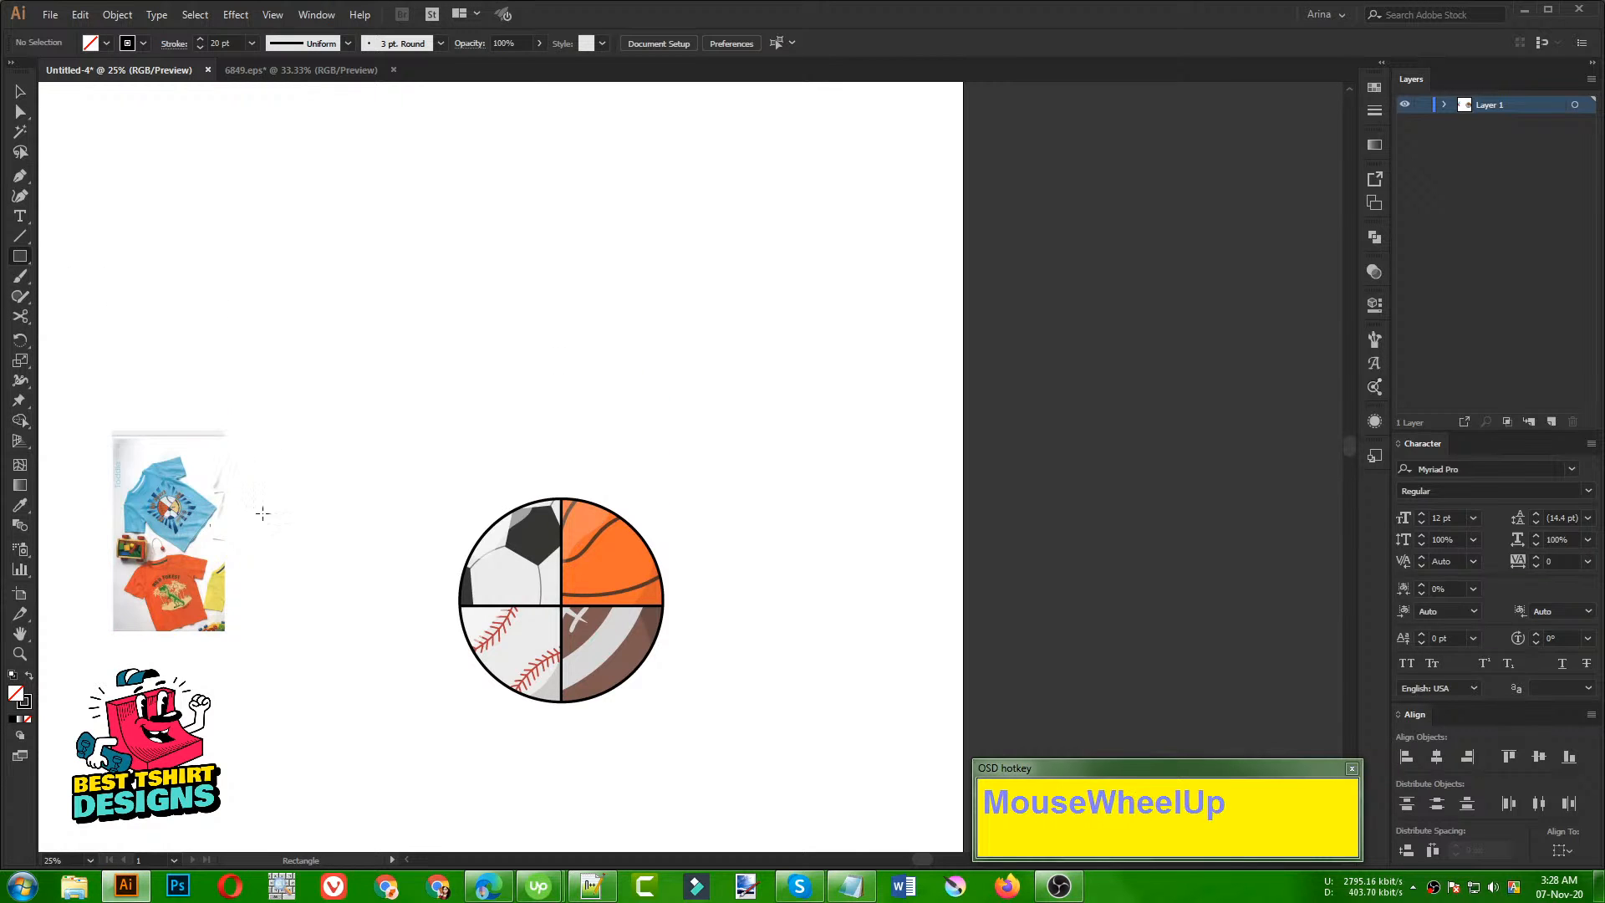
pyautogui.moveTo(248, 276)
pyautogui.mouseDown()
pyautogui.moveTo(423, 341)
pyautogui.moveTo(630, 328)
pyautogui.mouseUp()
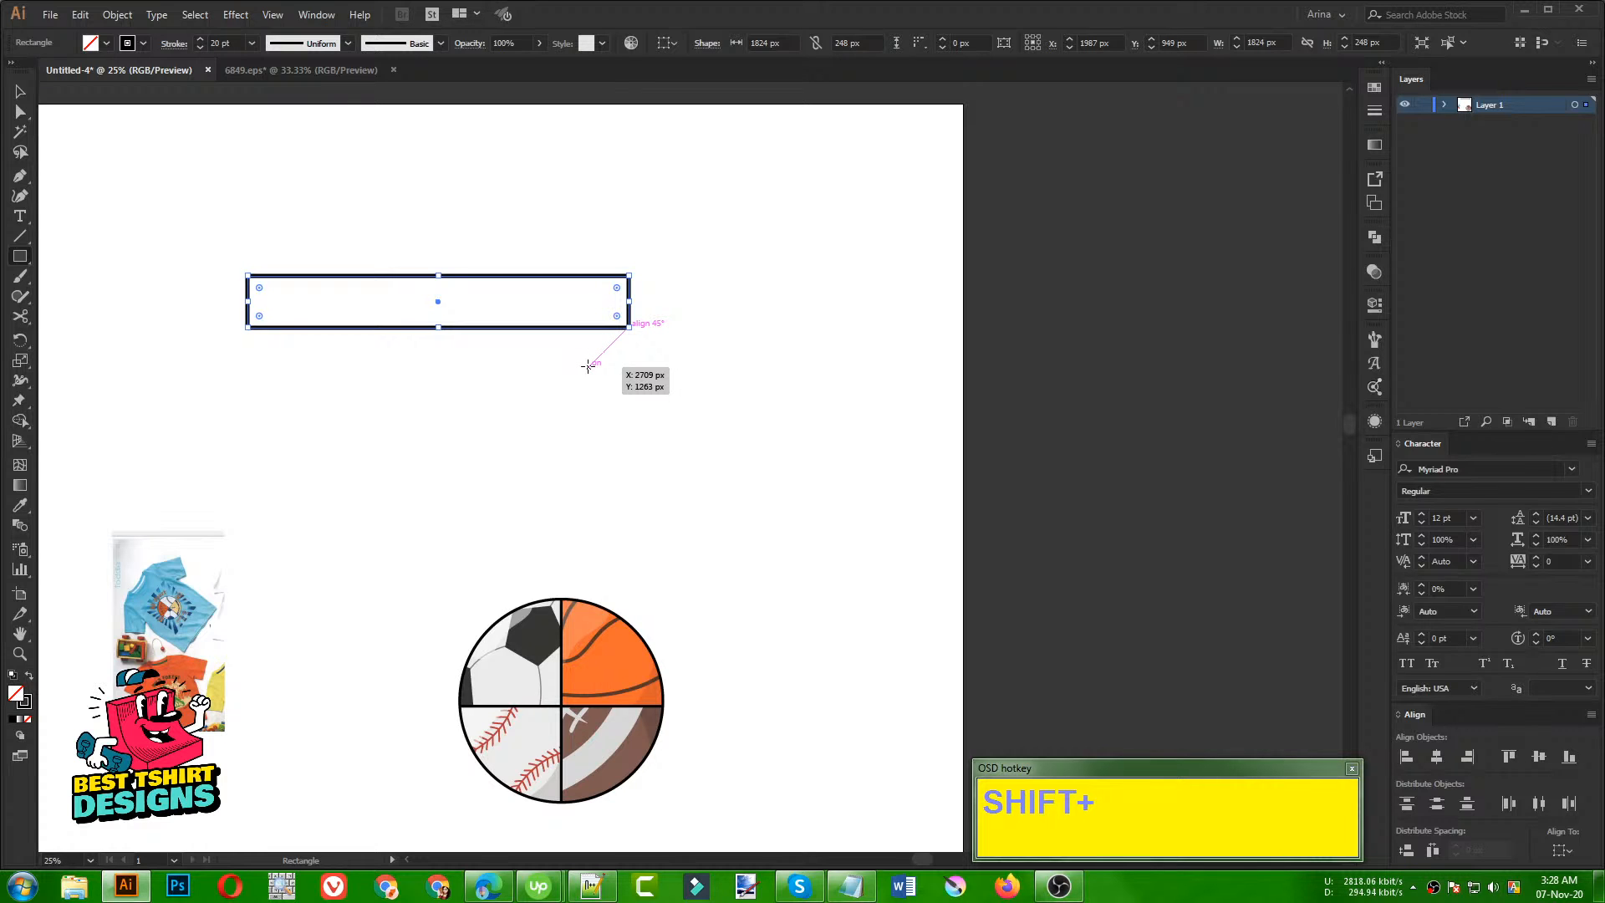
pyautogui.hotkey('shift', 'x')
# Step: Align the black rectangle's two right-hand anchor points to their vertical center so the shape tapers to a point
pyautogui.press('v')
pyautogui.click(563, 301)
pyautogui.press('a')
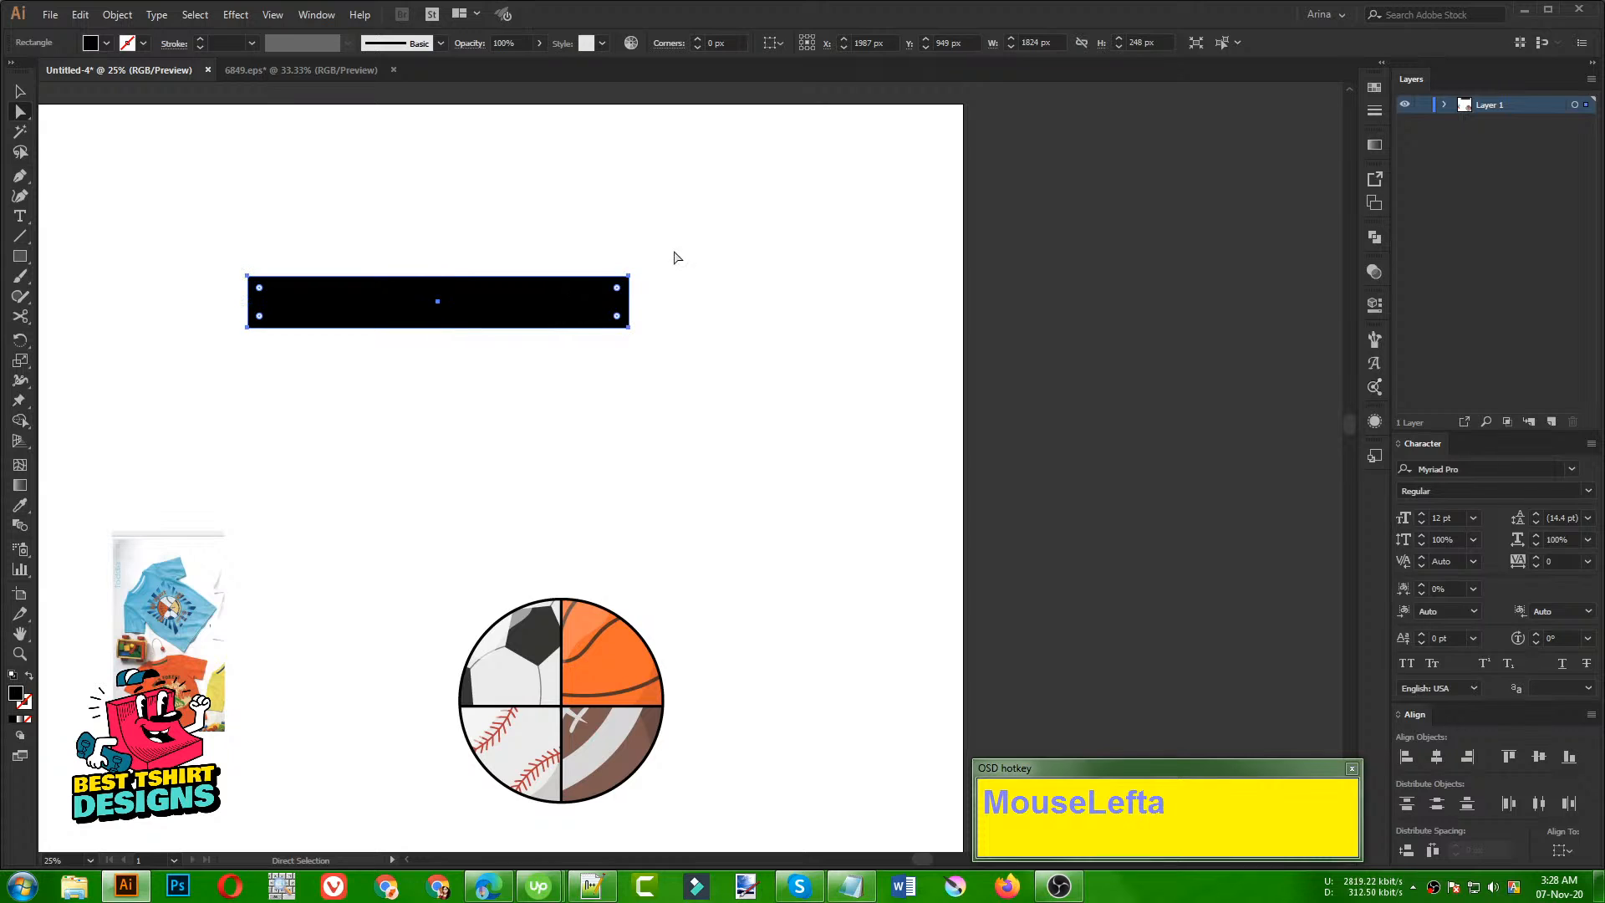
pyautogui.moveTo(663, 254); pyautogui.dragTo(582, 459)
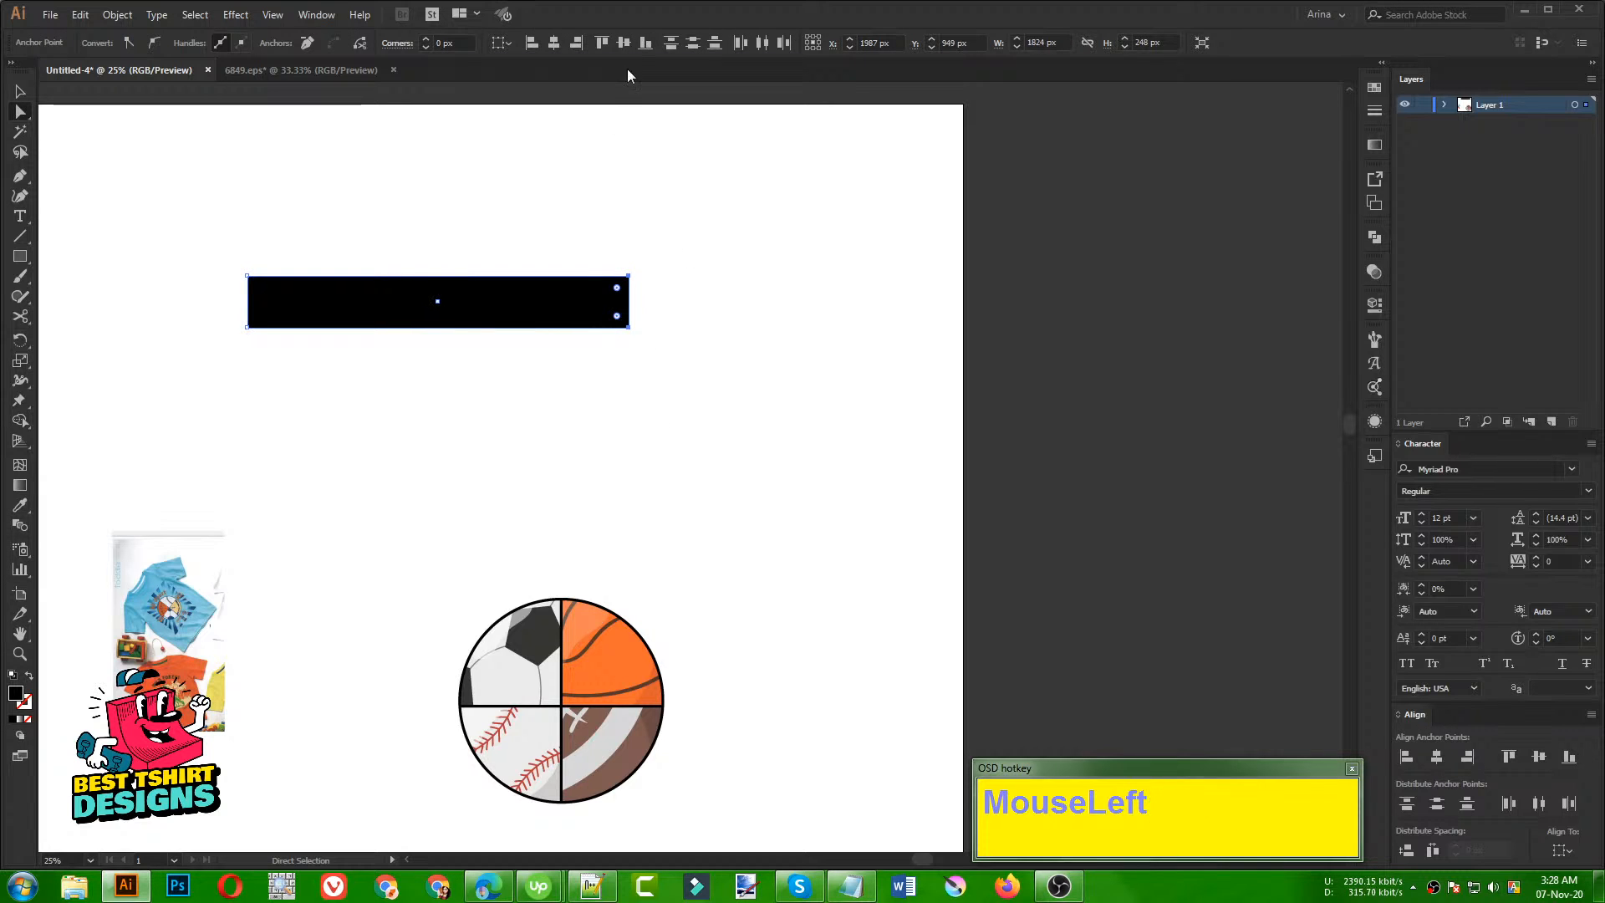
pyautogui.click(629, 42)
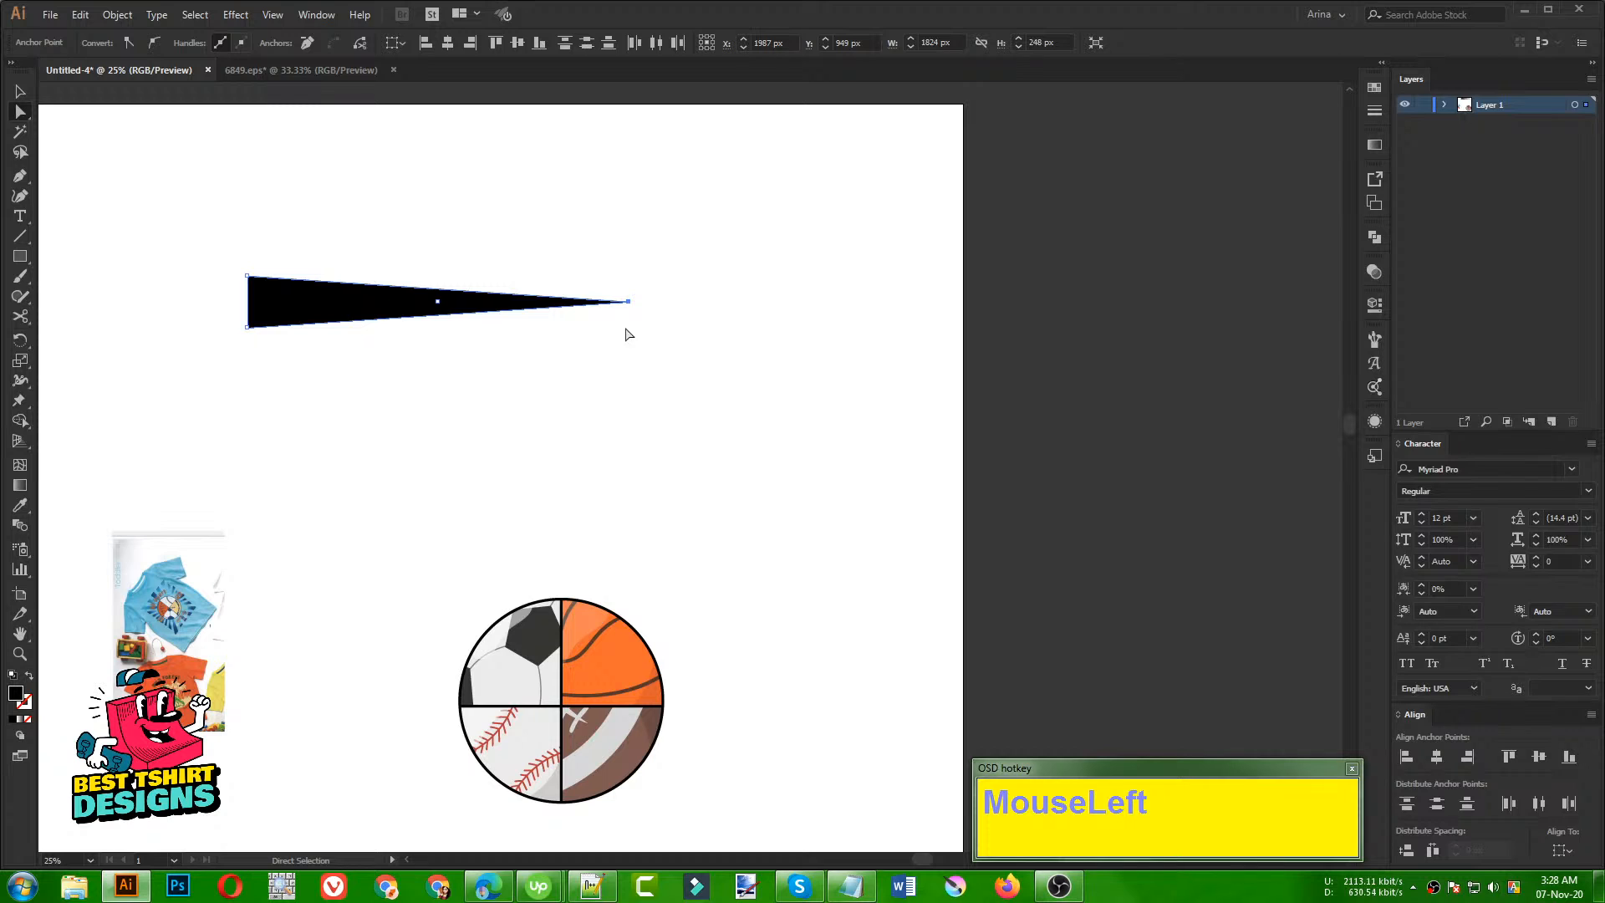
pyautogui.press('v')
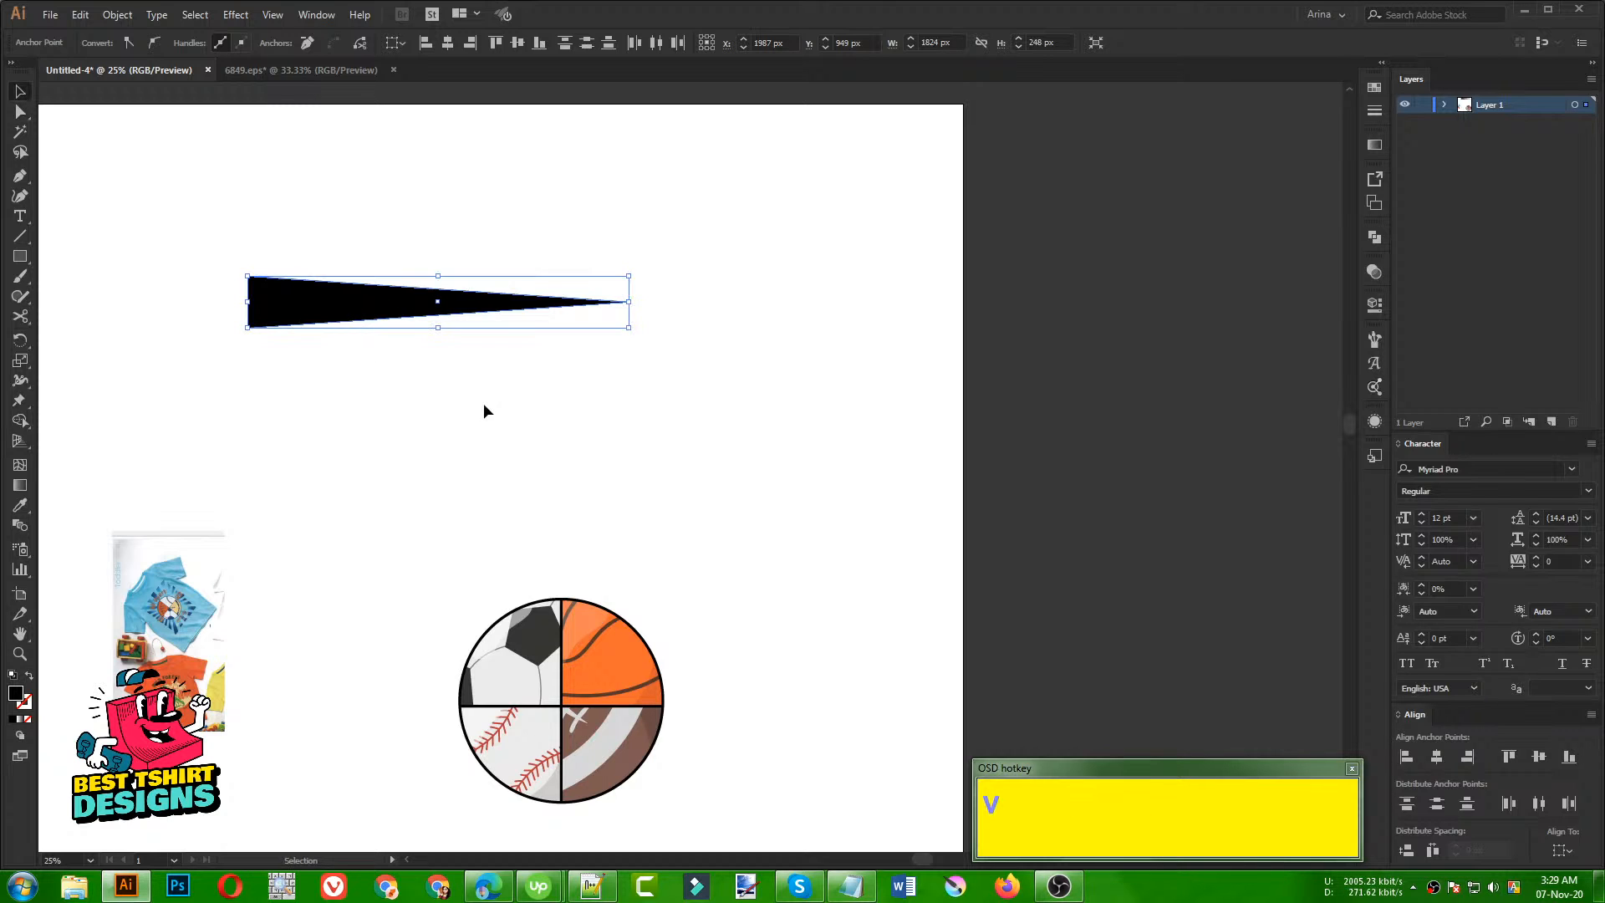
# Step: Scale the black wedge down proportionally to about 1704 px wide, keeping its left end in place
pyautogui.click(485, 410)
pyautogui.click(326, 316)
pyautogui.moveTo(631, 305)
pyautogui.mouseDown()
pyautogui.moveTo(746, 311)
pyautogui.moveTo(606, 317)
pyautogui.mouseUp()
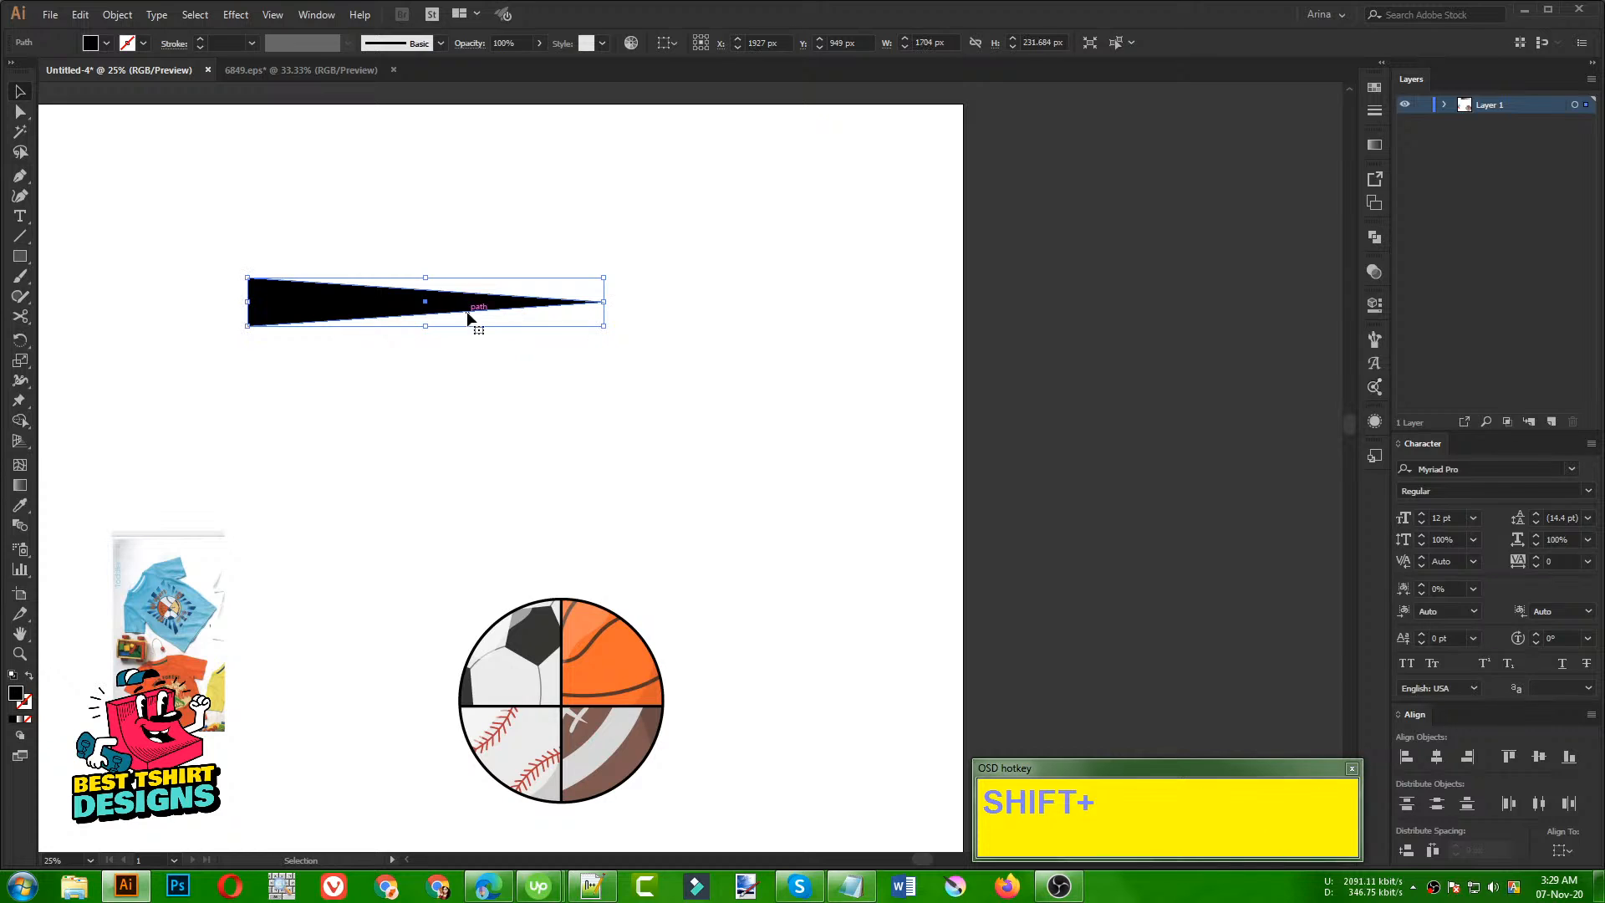
# Step: Duplicate the wedge to its right, flip the copy horizontally so both points meet, and group the pair
pyautogui.moveTo(334, 309); pyautogui.dragTo(691, 307)
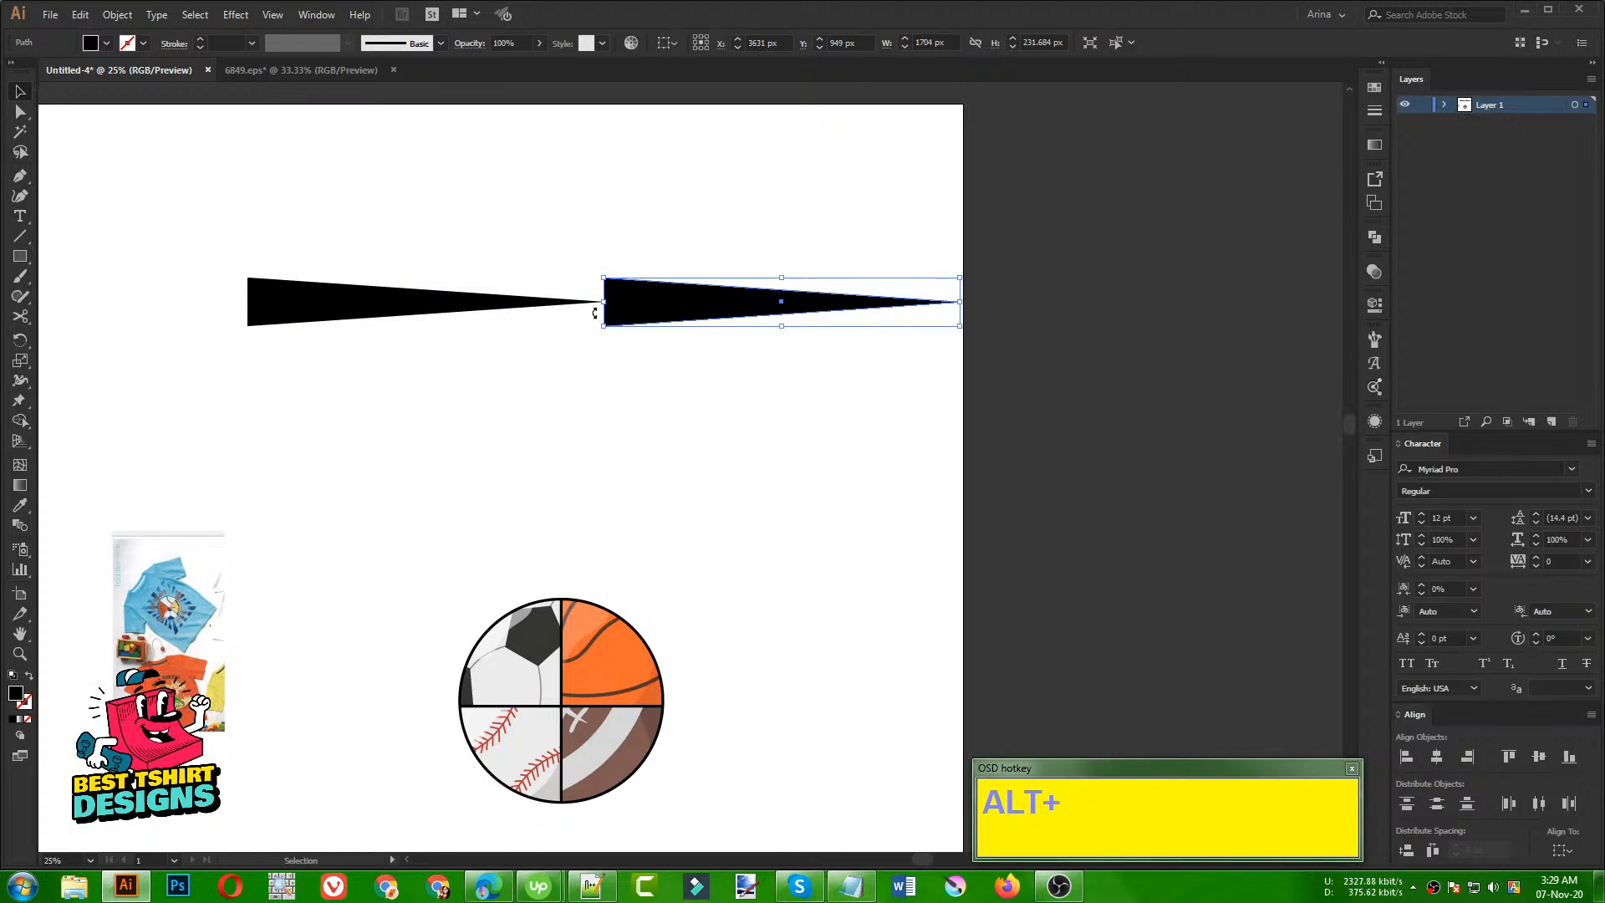
pyautogui.moveTo(970, 325); pyautogui.dragTo(622, 322)
pyautogui.click(565, 359)
pyautogui.moveTo(456, 228); pyautogui.dragTo(822, 460)
pyautogui.hotkey('ctrl', 'g')
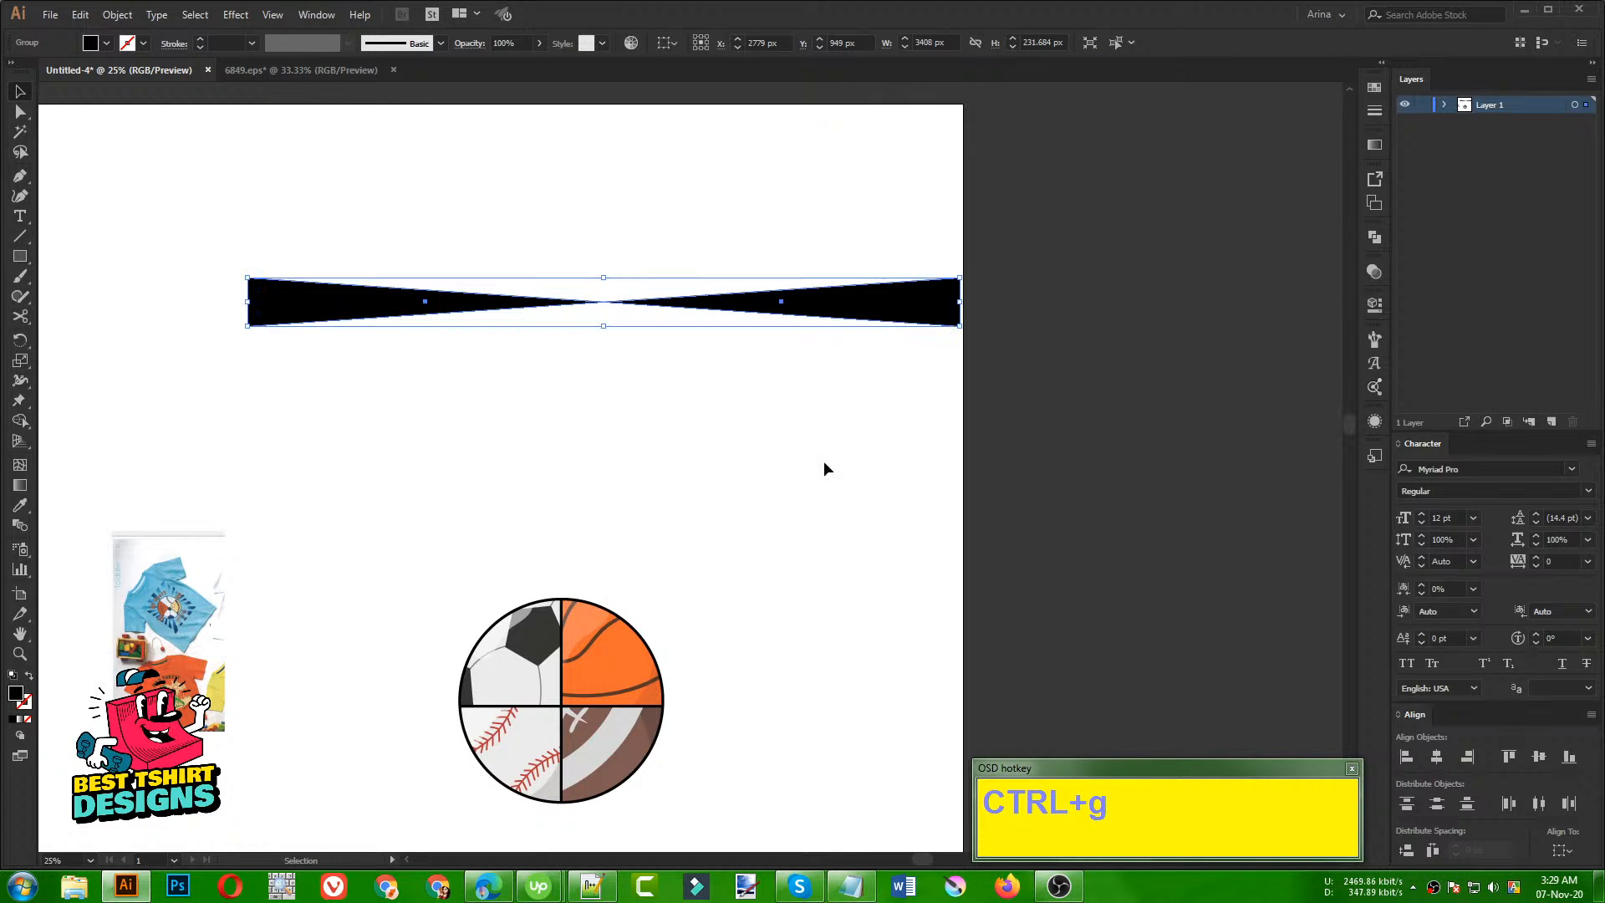
# Step: Create a copy of the wedge pair rotated -30° around the point where the wedges meet
pyautogui.click(20, 341)
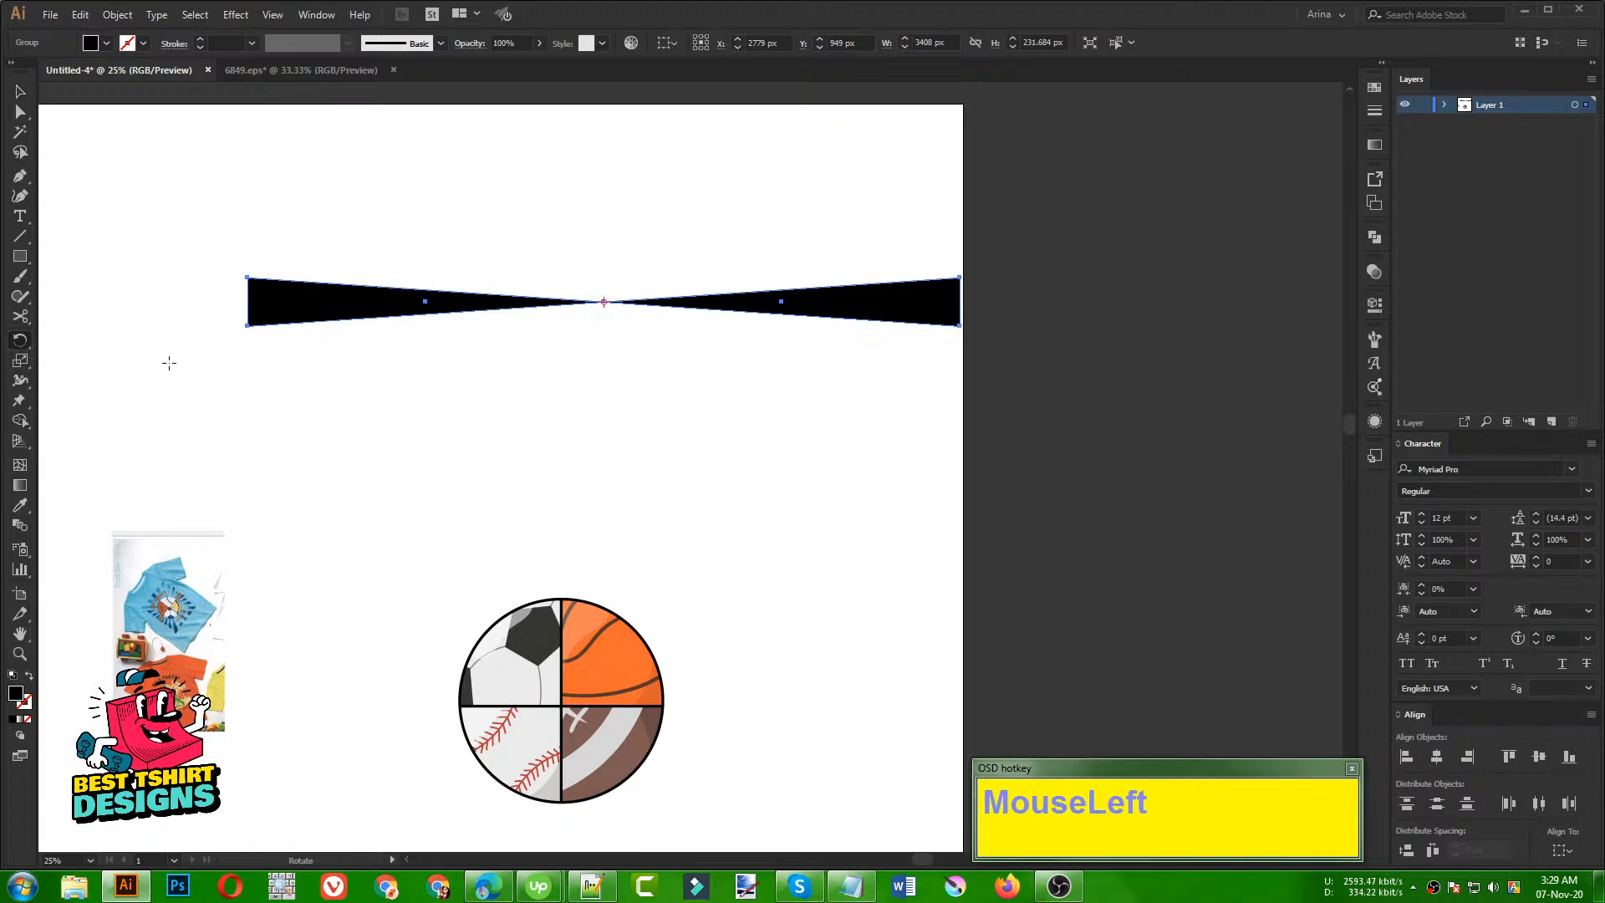
pyautogui.keyDown('alt'); pyautogui.click(604, 303); pyautogui.keyUp('alt')
pyautogui.moveTo(565, 304); pyautogui.dragTo(792, 422)
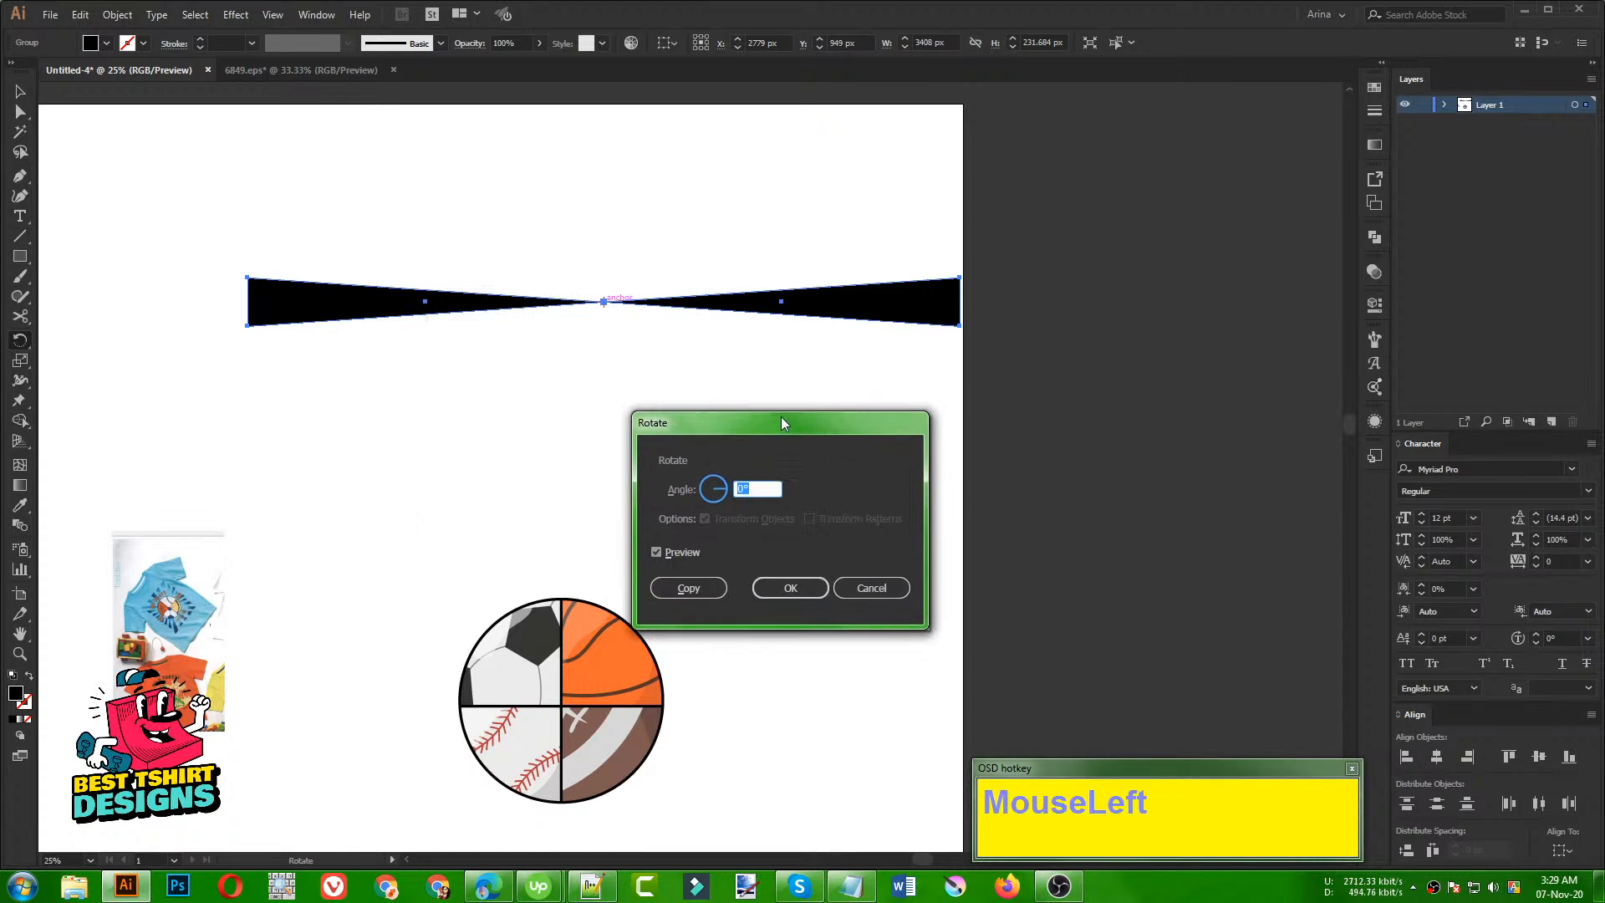
pyautogui.scroll(-2, 764, 491)
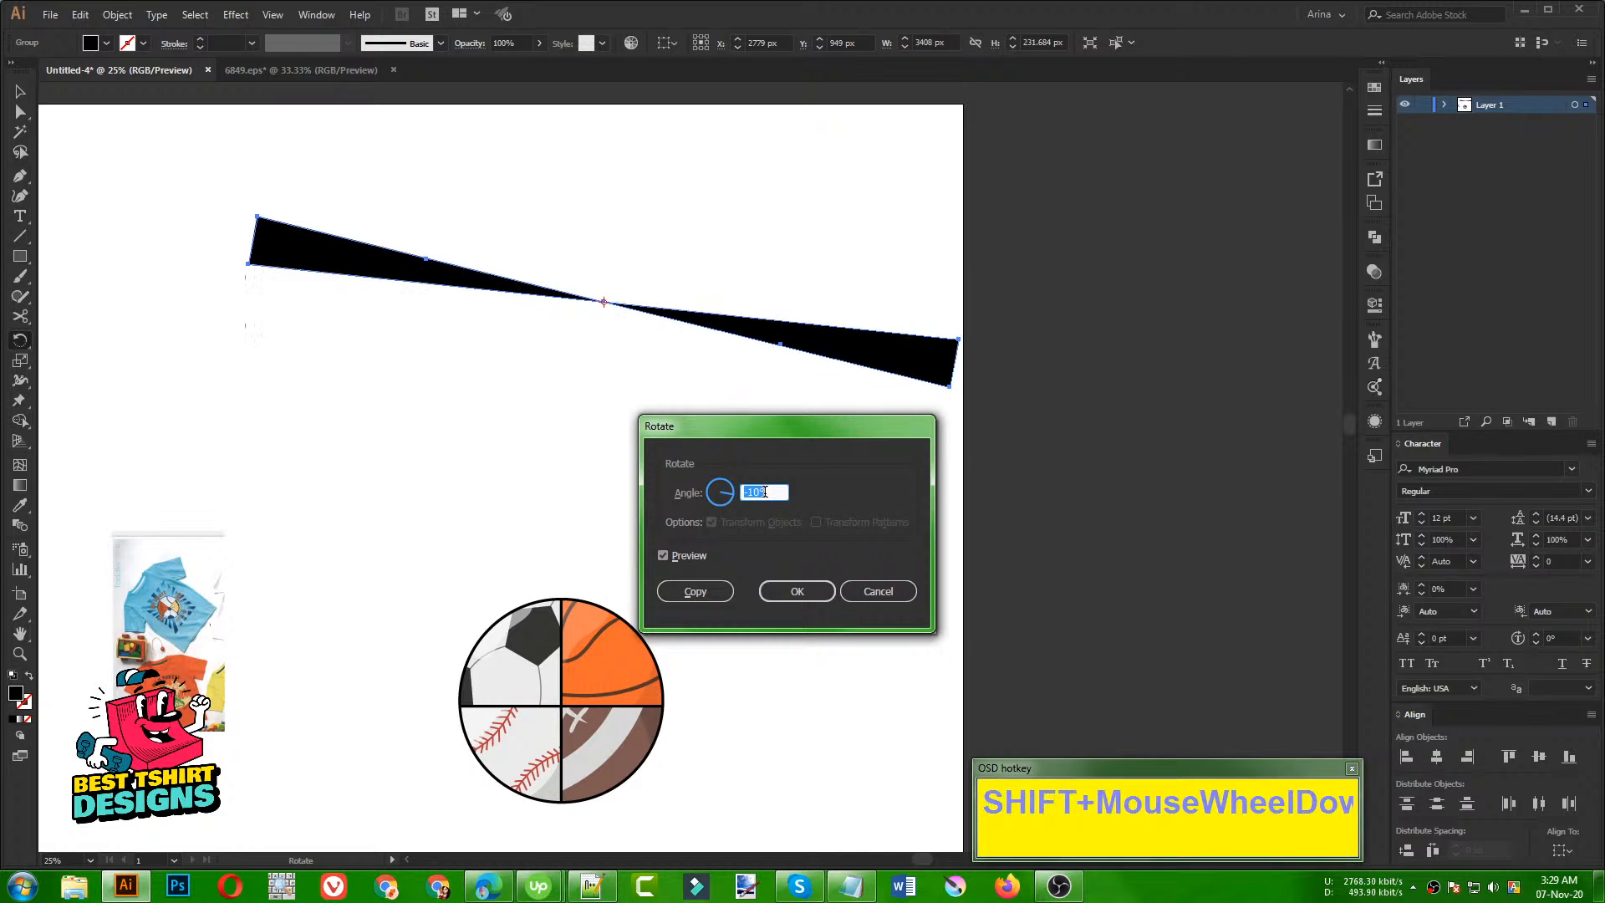
pyautogui.scroll(-1, 764, 492)
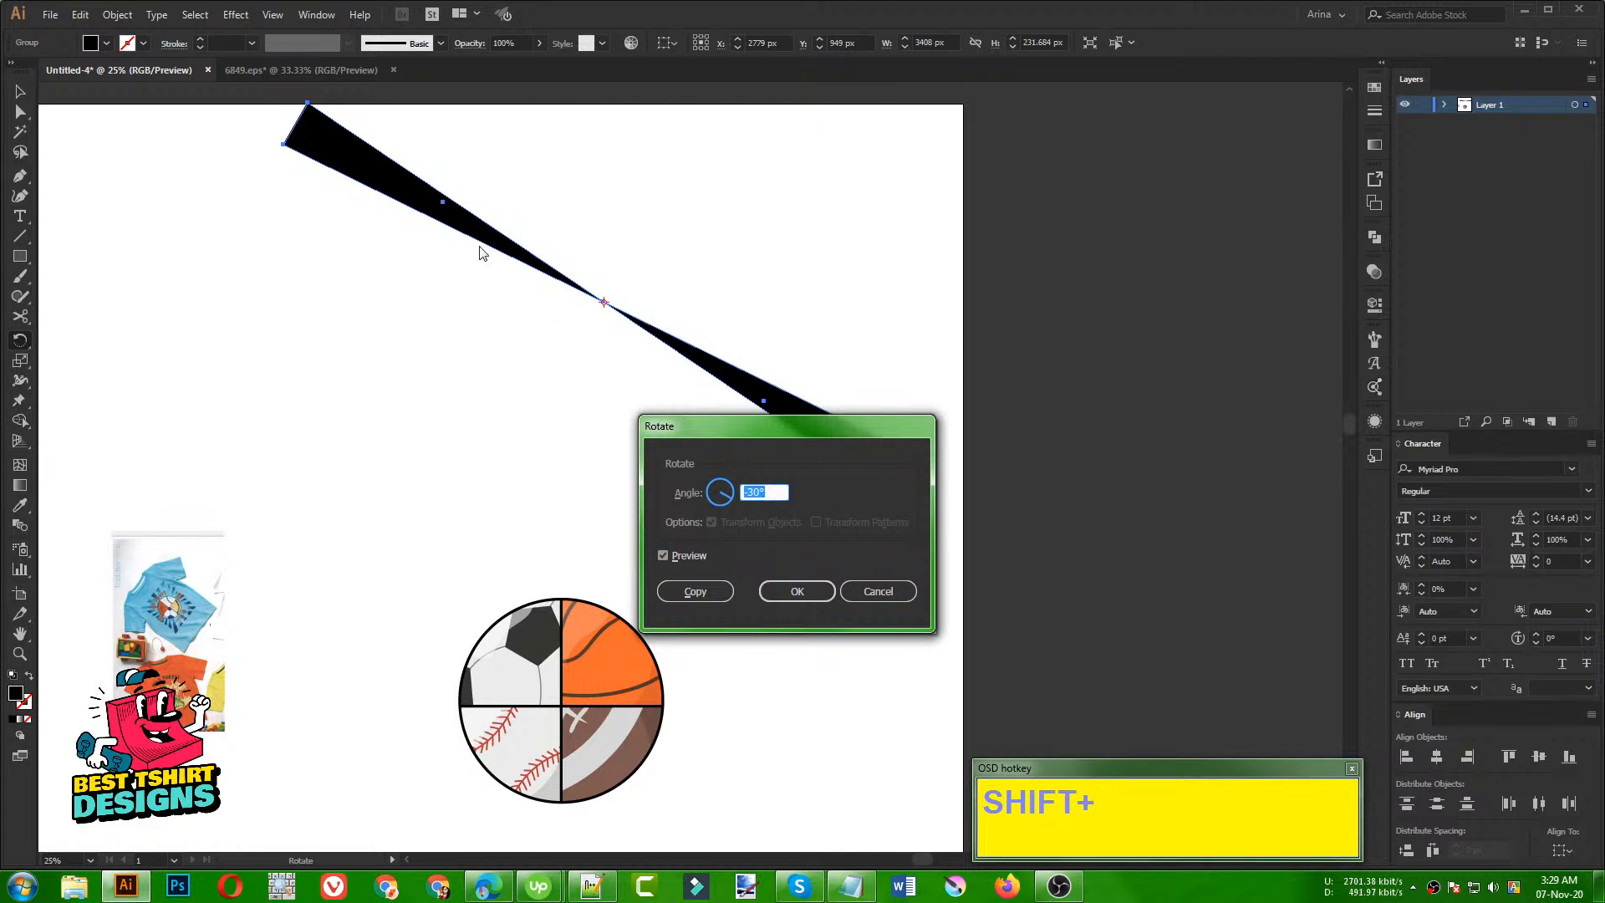
pyautogui.click(706, 589)
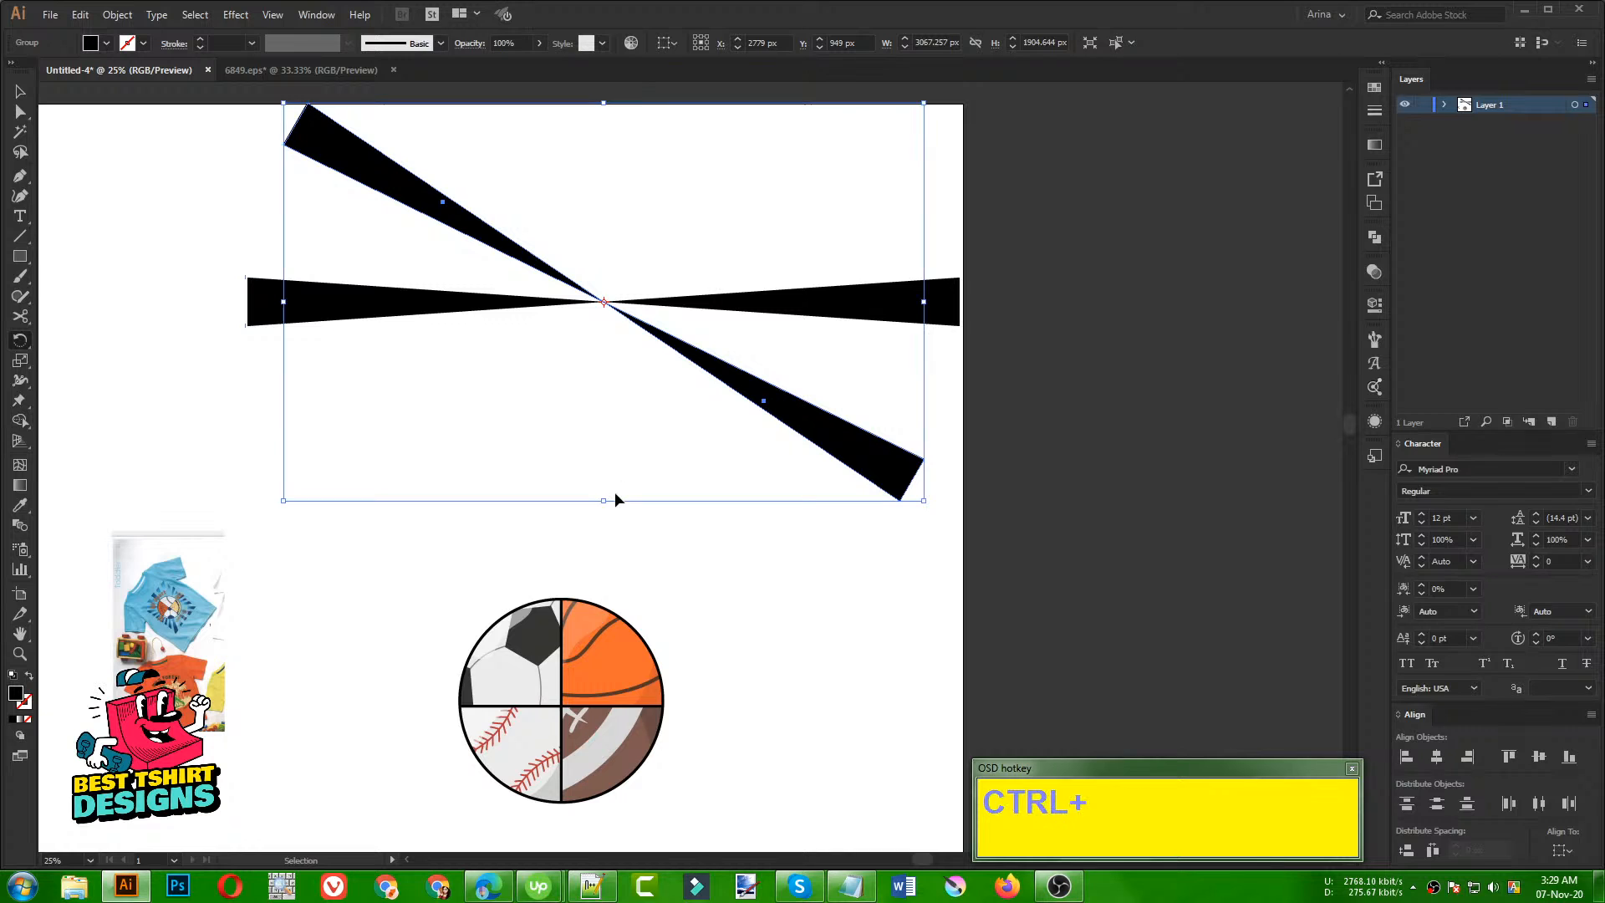
# Step: Repeat the rotated copy four more times to complete a full burst of rays, and deselect it
pyautogui.hotkey('ctrl', 'd')
pyautogui.hotkey('ctrl', 'd')
pyautogui.hotkey('ctrl', 'd')
pyautogui.hotkey('ctrl', 'd')
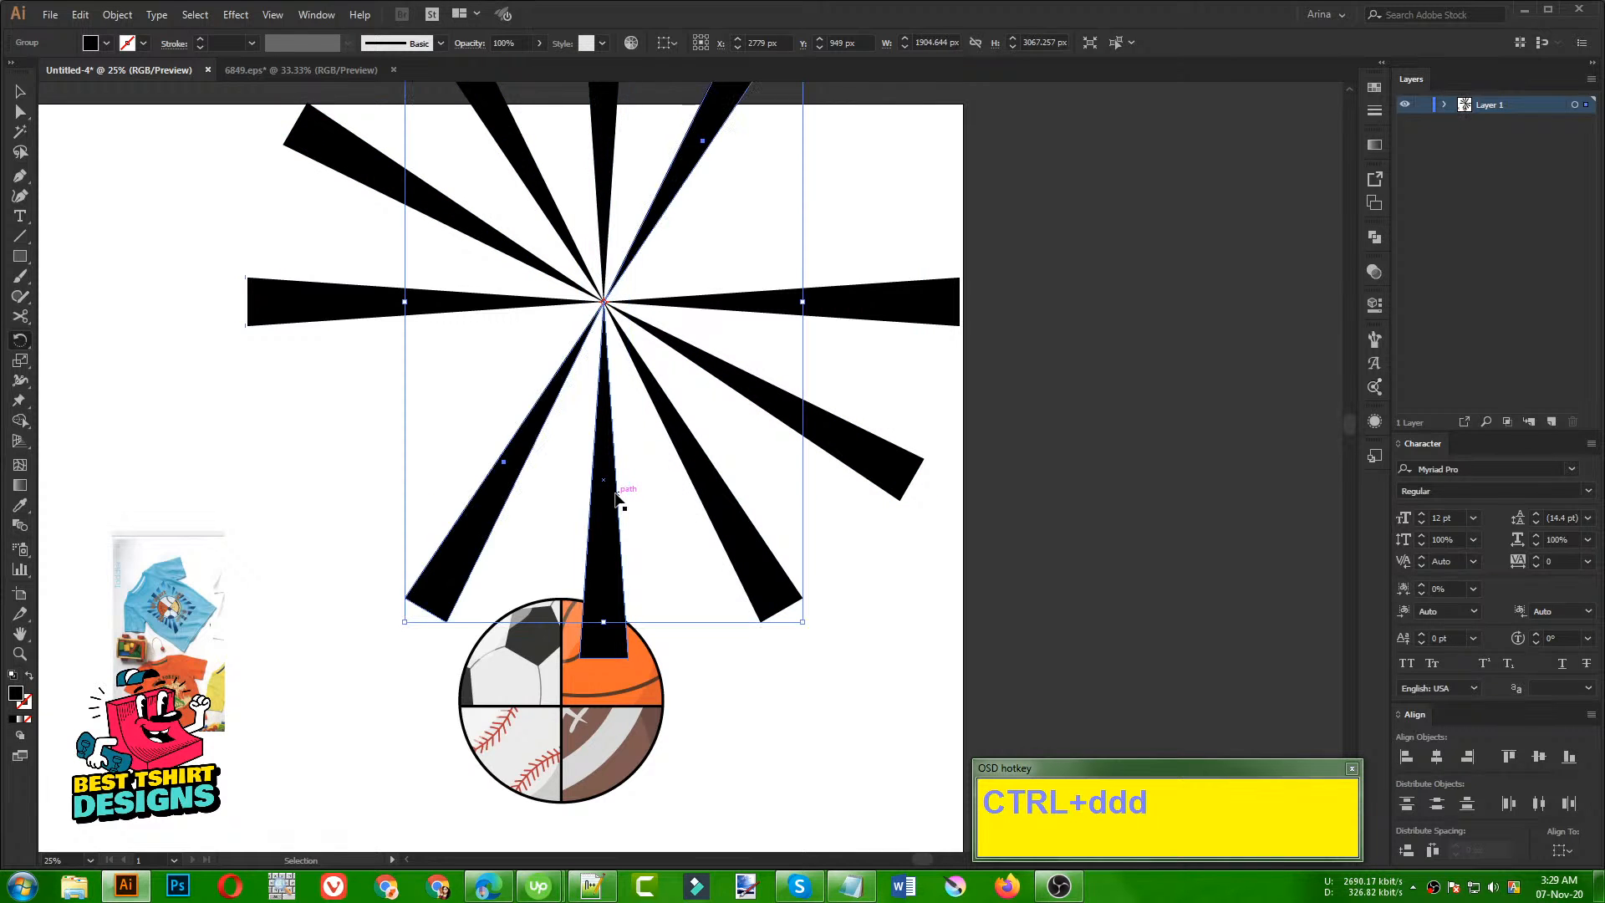
pyautogui.press('v')
pyautogui.click(648, 473)
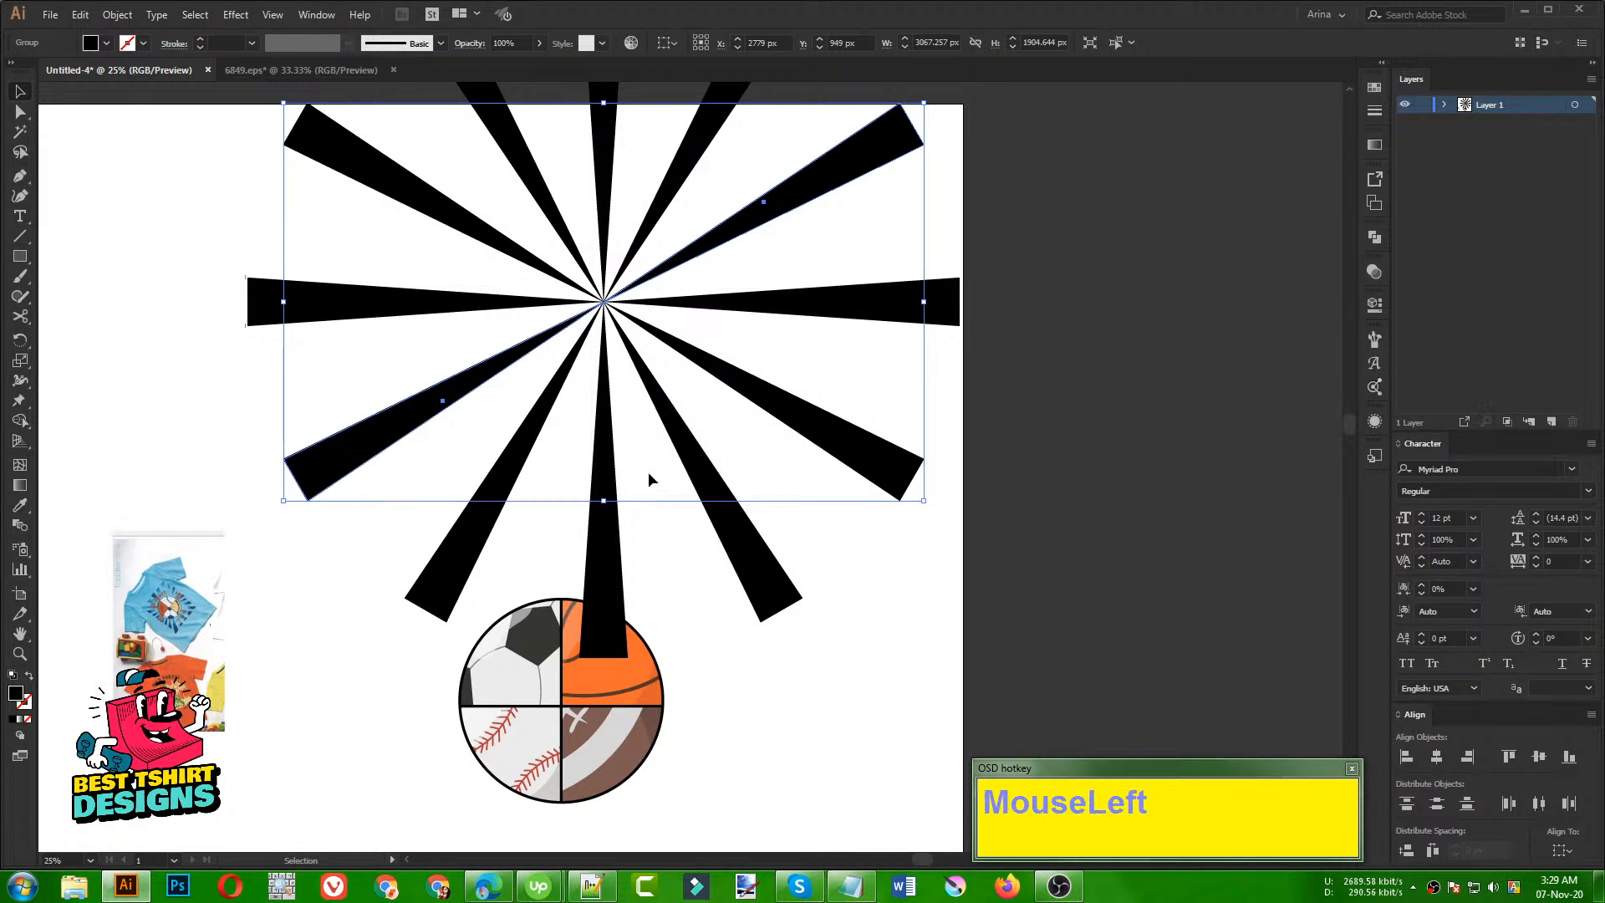
# Step: Check the rays on the reference shirt, select the whole burst and fill it with the white-to-black linear gradient
pyautogui.keyDown('alt'); pyautogui.scroll(-1, 478, 498); pyautogui.keyUp('alt')
pyautogui.keyDown('alt'); pyautogui.scroll(6, 269, 571); pyautogui.keyUp('alt')
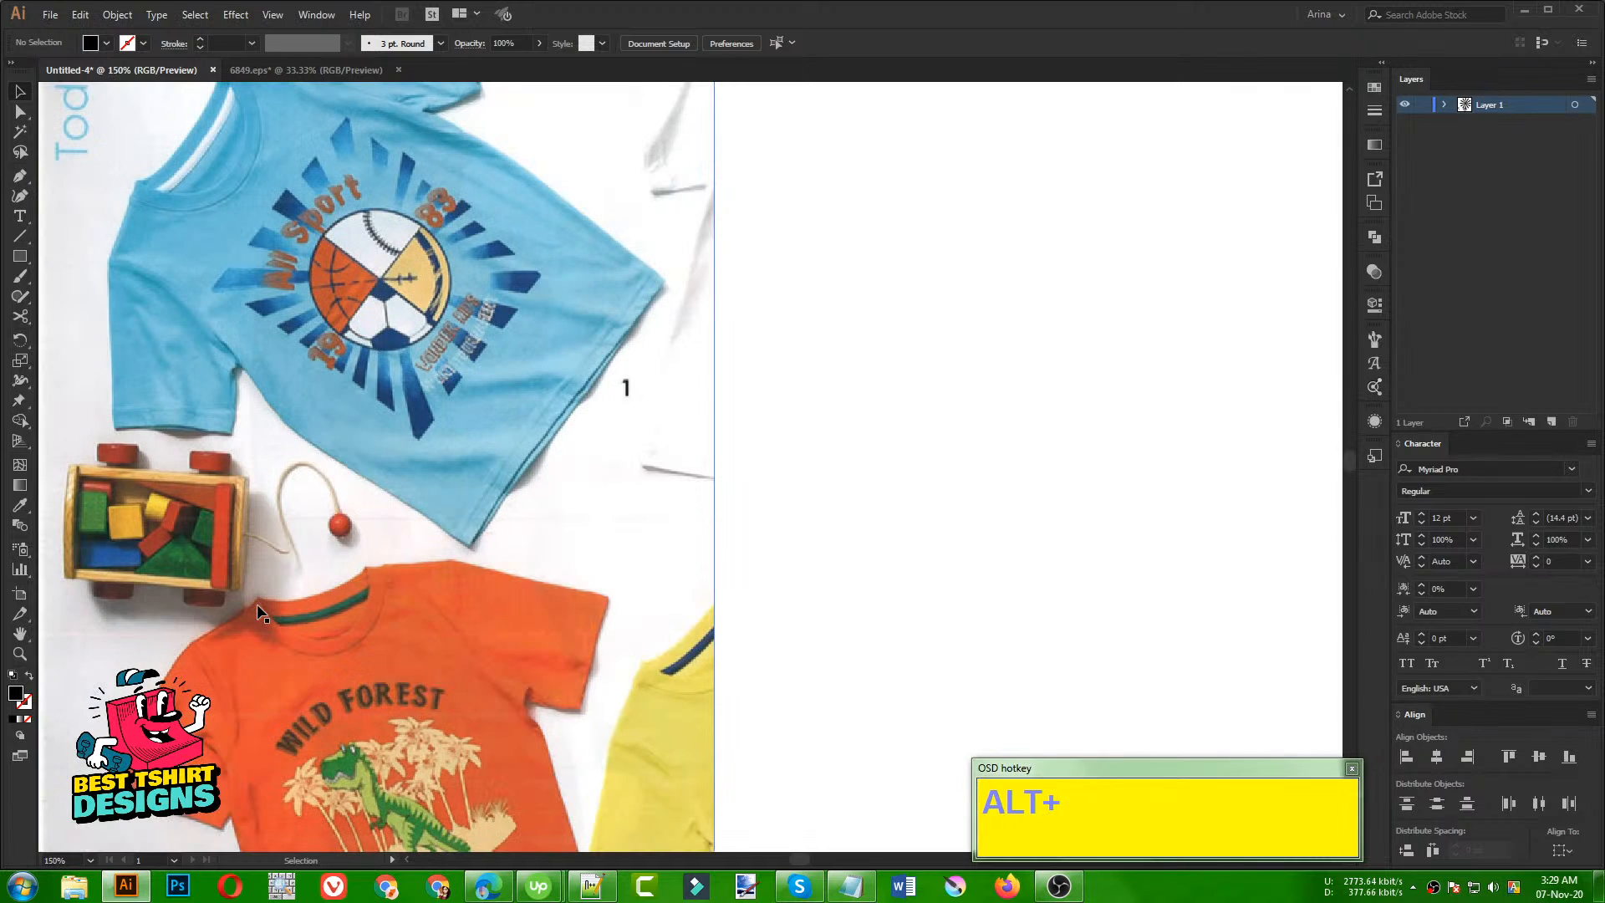
pyautogui.keyDown('alt'); pyautogui.scroll(1, 448, 402); pyautogui.keyUp('alt')
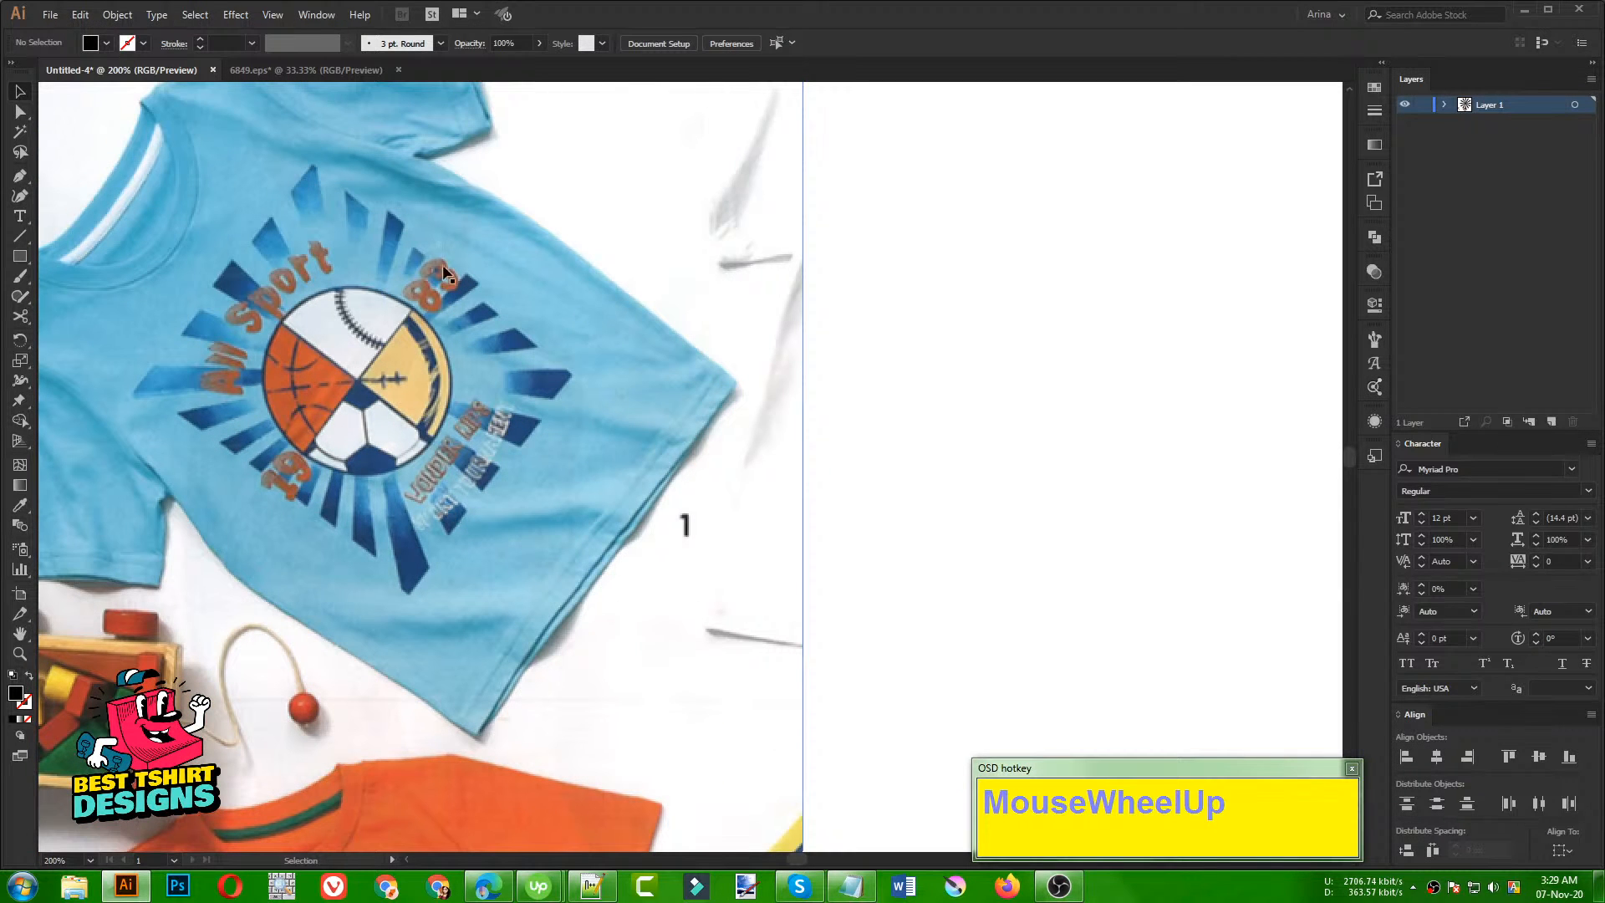
pyautogui.keyDown('alt'); pyautogui.scroll(-5, 187, 431); pyautogui.keyUp('alt')
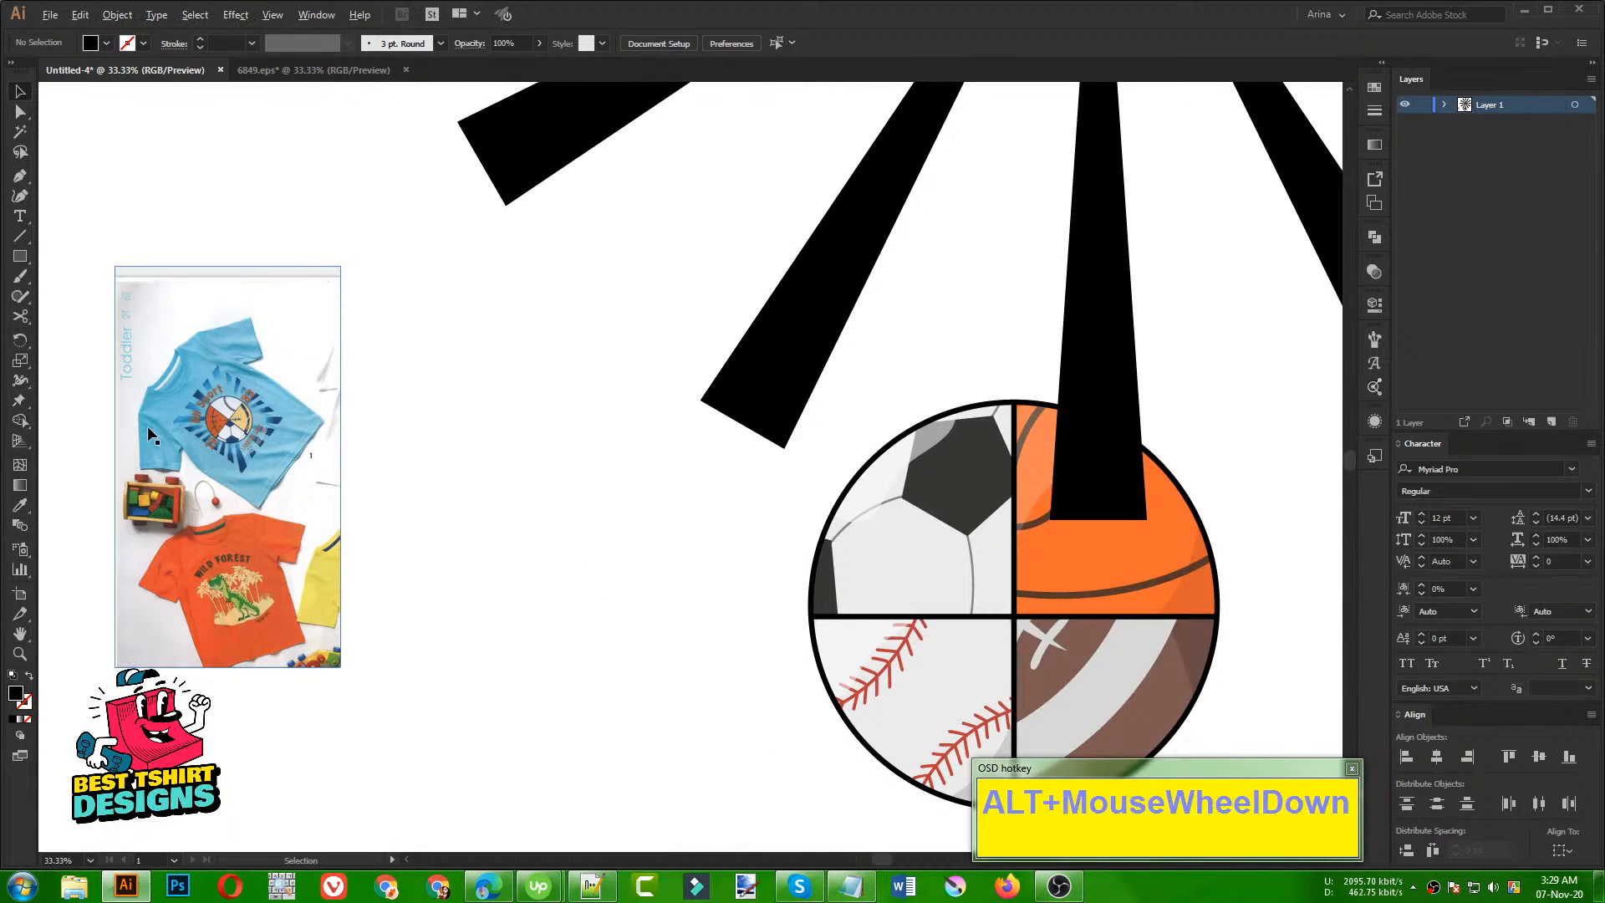
pyautogui.keyDown('alt'); pyautogui.scroll(-2, 493, 495); pyautogui.keyUp('alt')
pyautogui.scroll(2, 723, 530)
pyautogui.moveTo(683, 544); pyautogui.dragTo(424, 358)
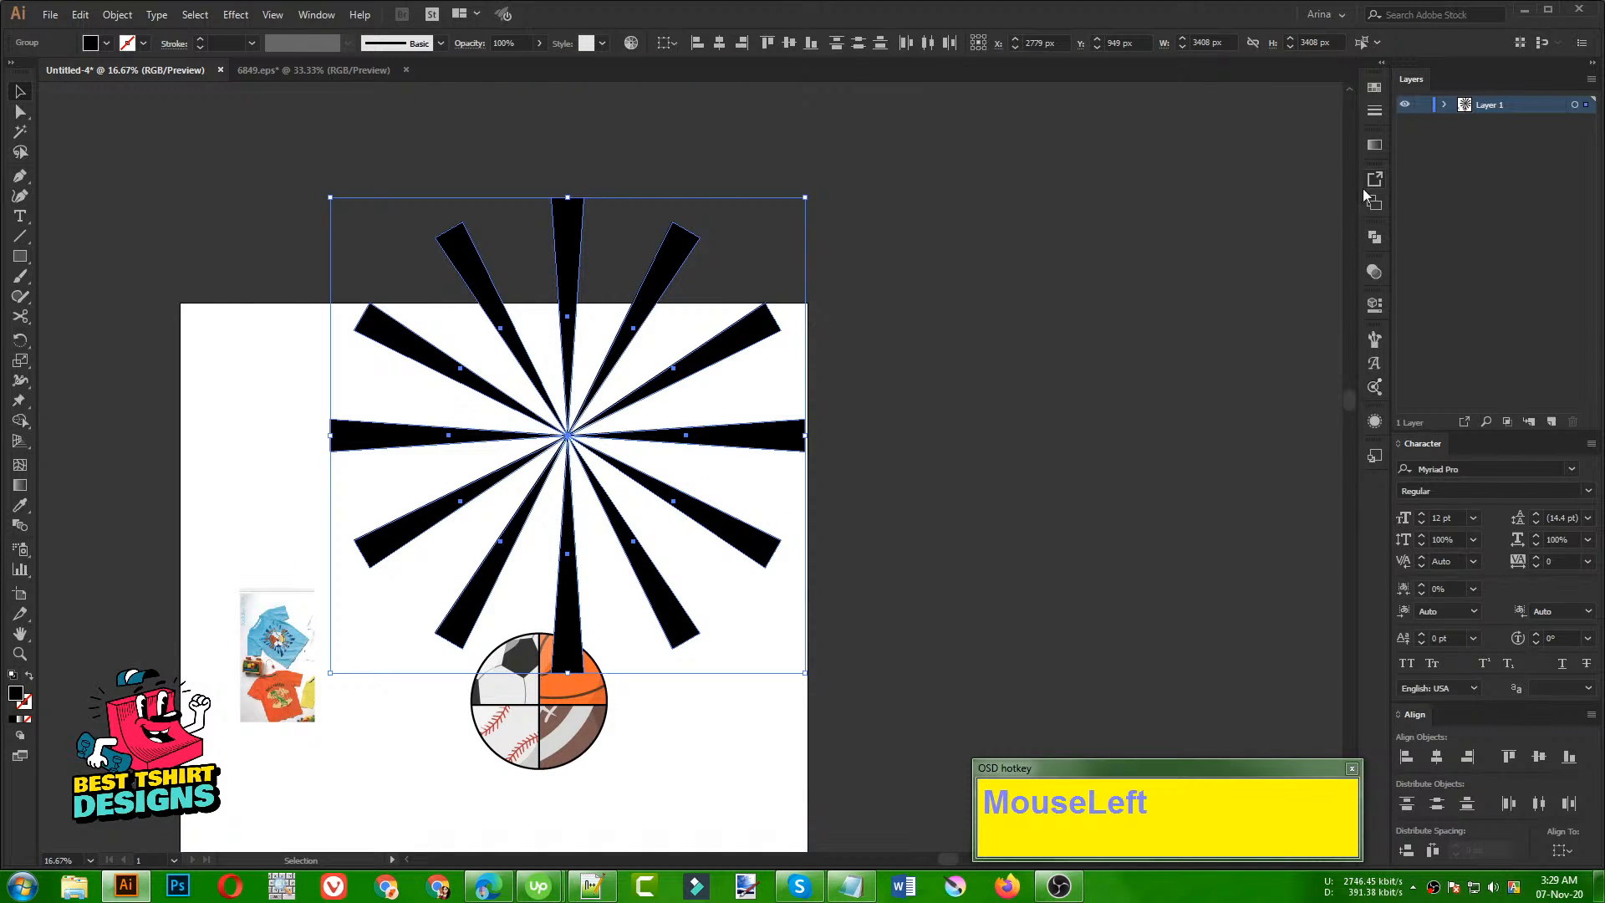
pyautogui.click(1374, 145)
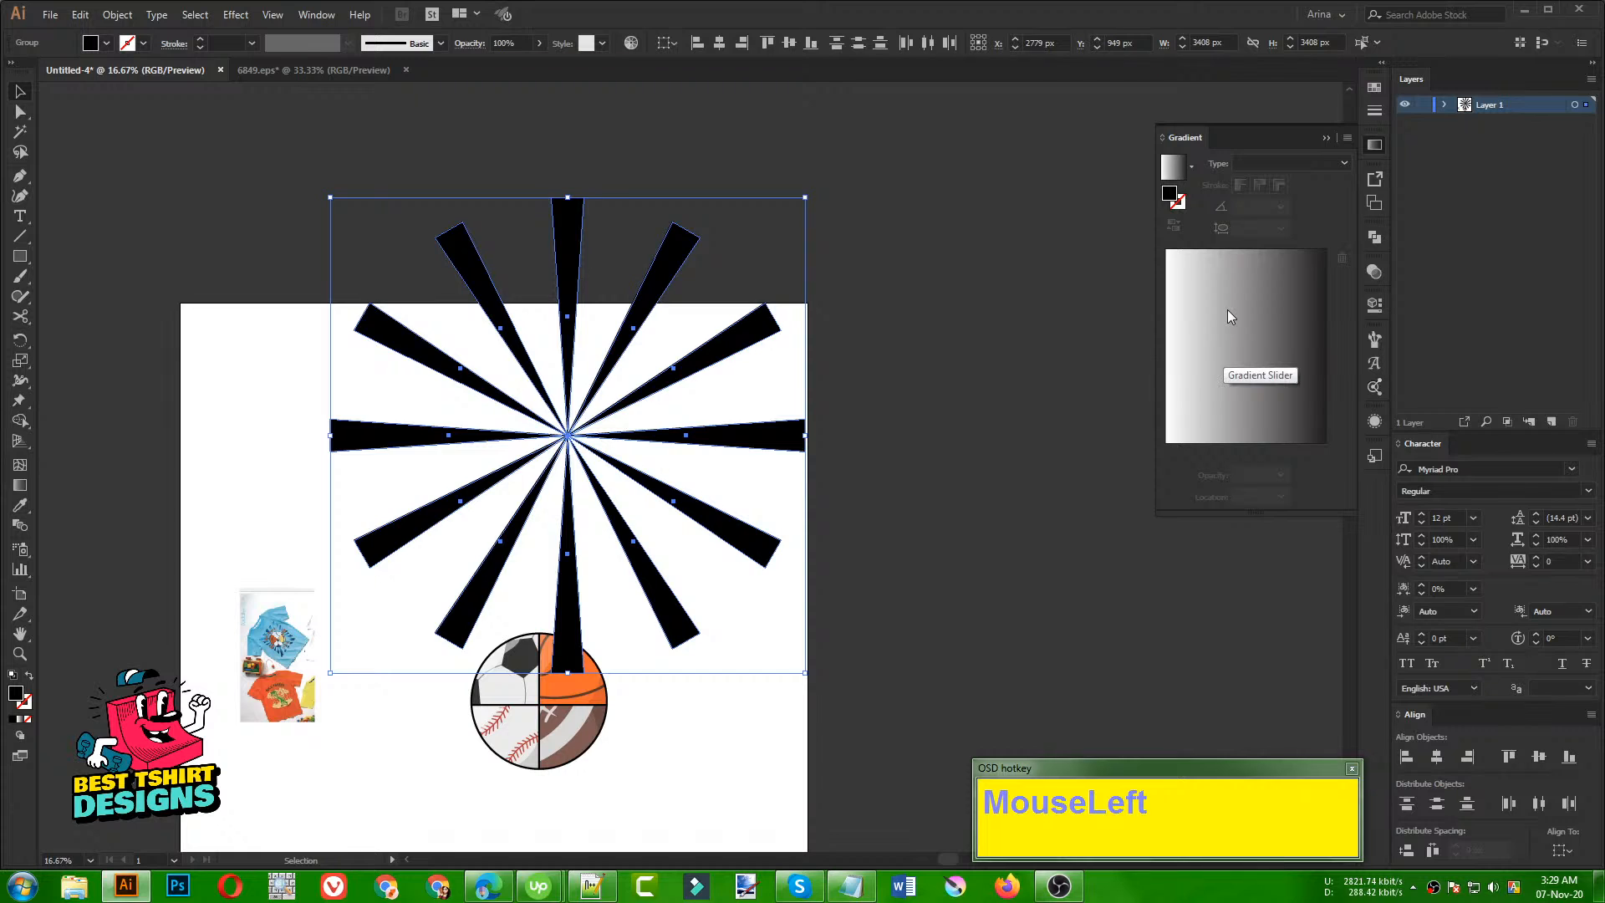
pyautogui.click(1228, 311)
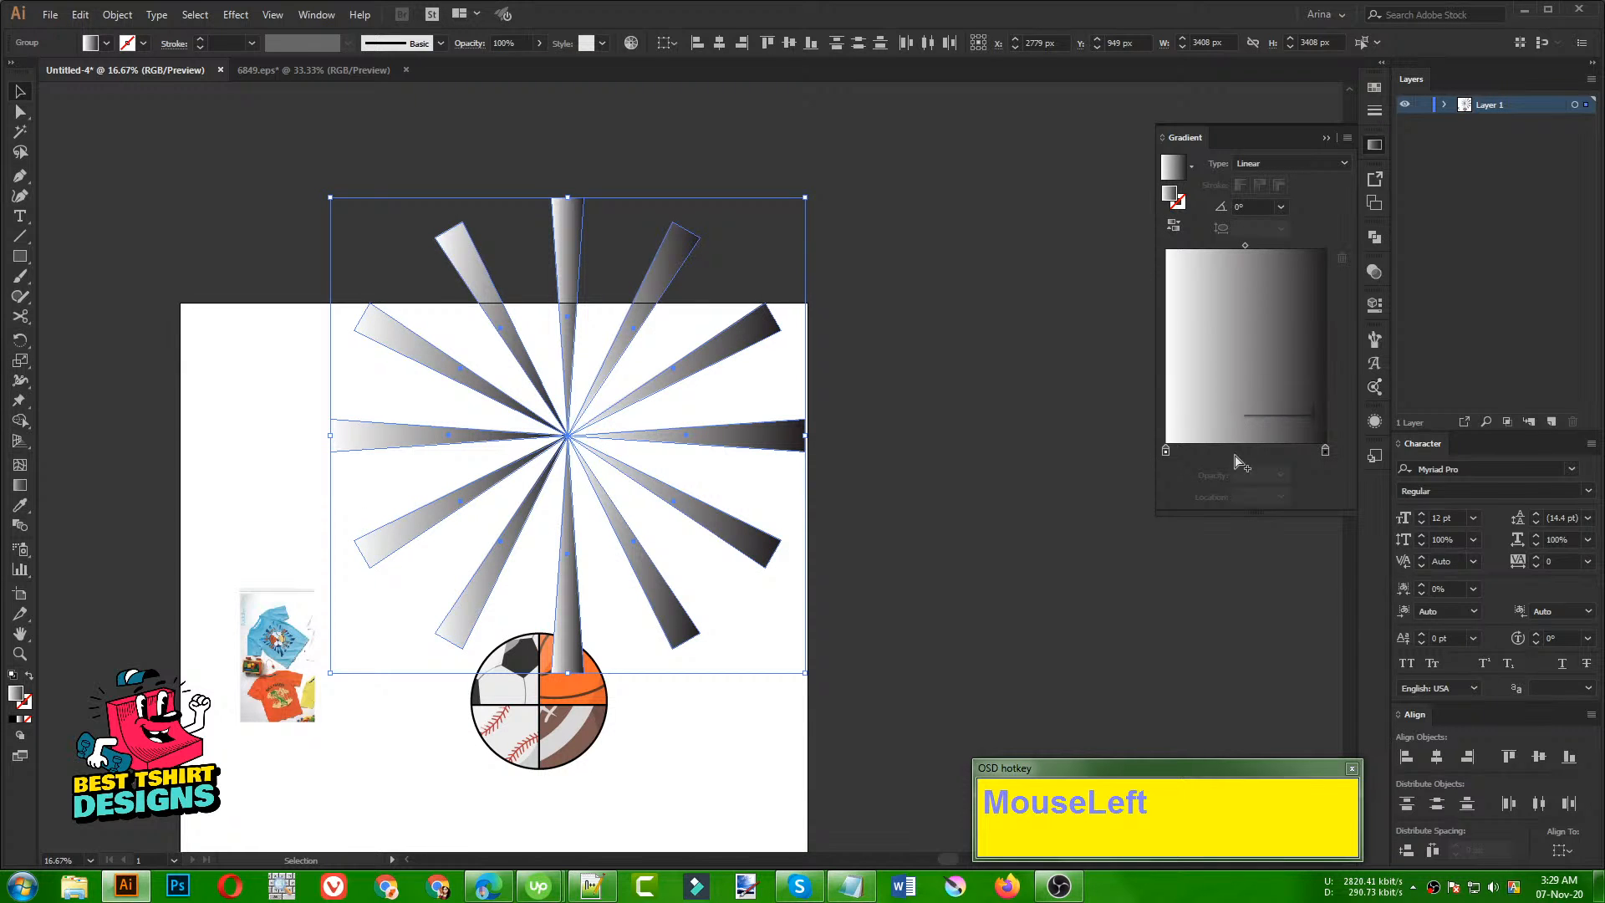
pyautogui.moveTo(1233, 513); pyautogui.dragTo(1234, 325)
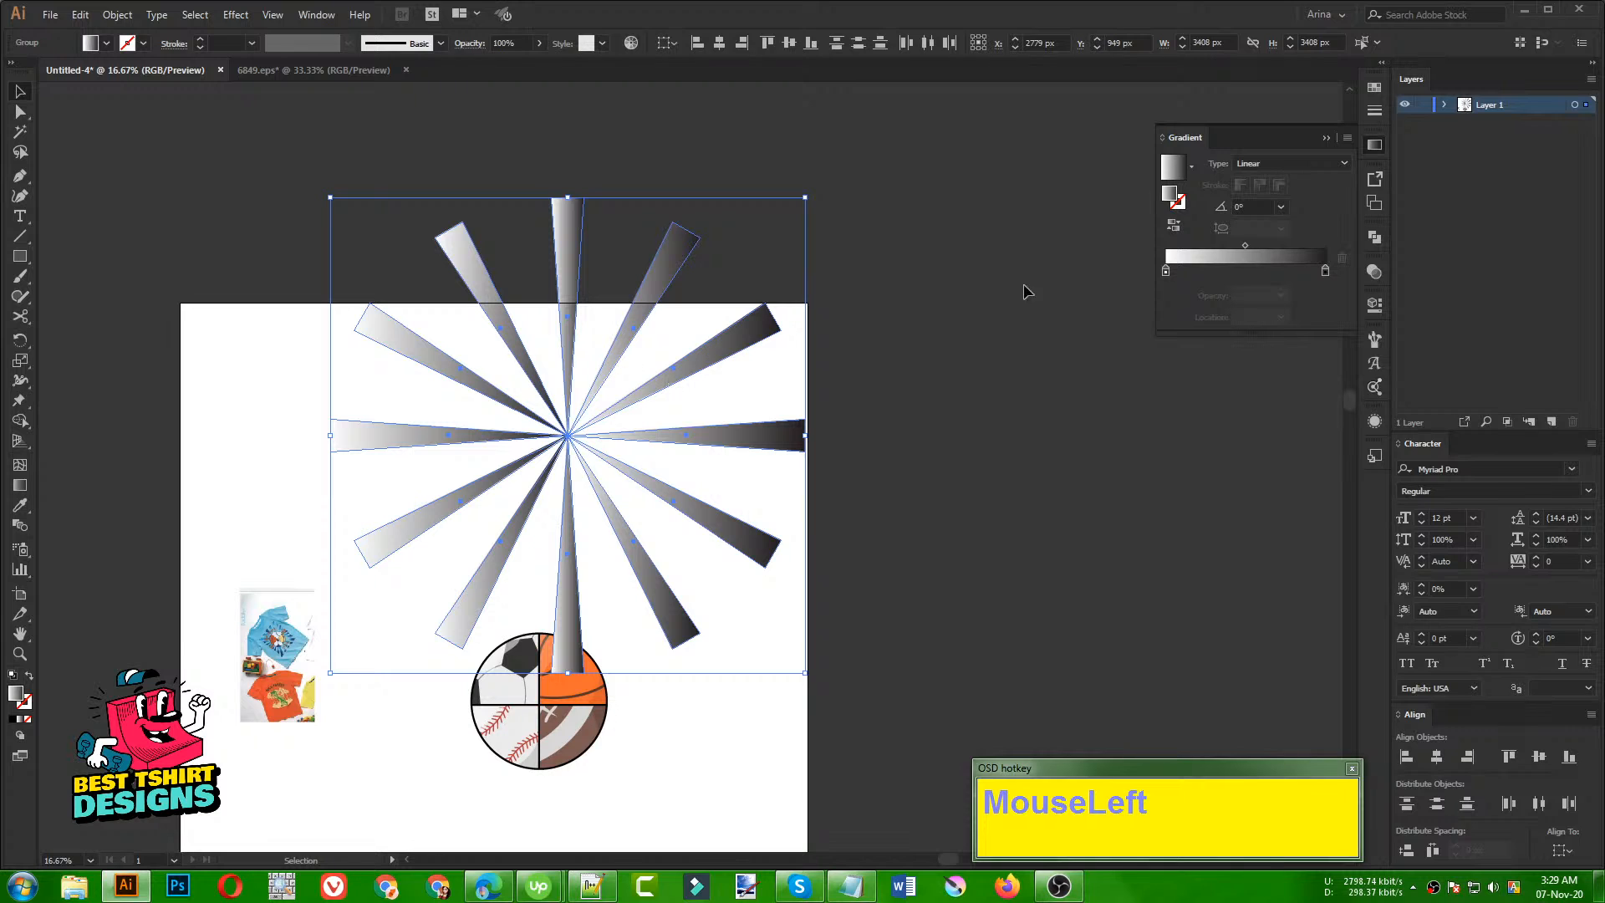
# Step: Set the burst gradient's start stop to dark blue and its end stop to white, and change the gradient type to Radial
pyautogui.doubleClick(1167, 274)
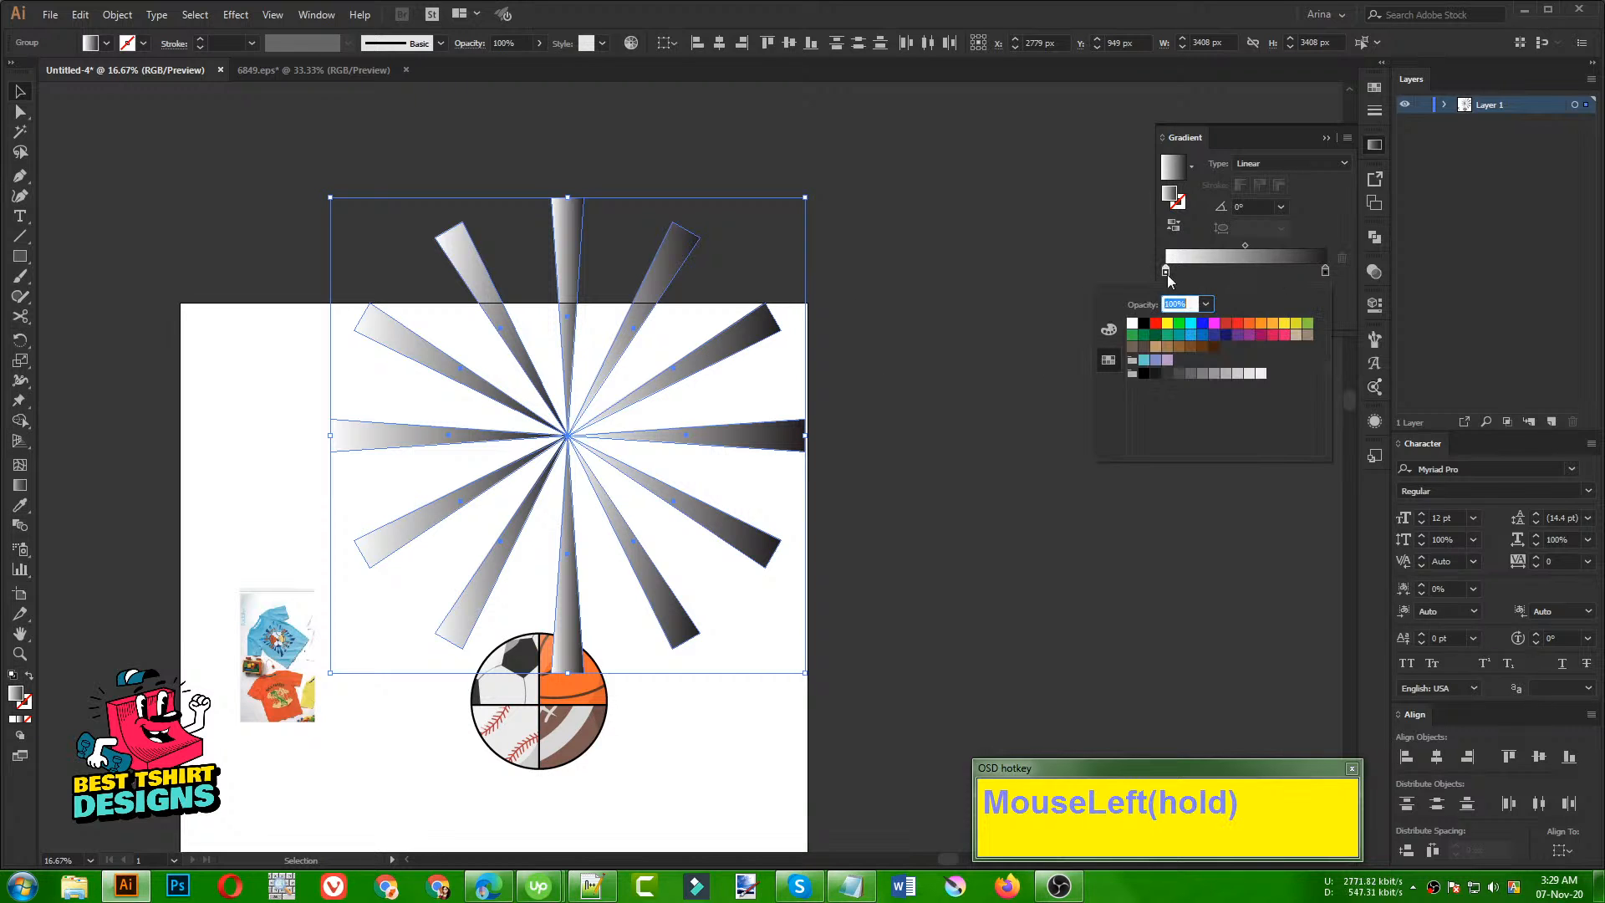
pyautogui.click(1214, 335)
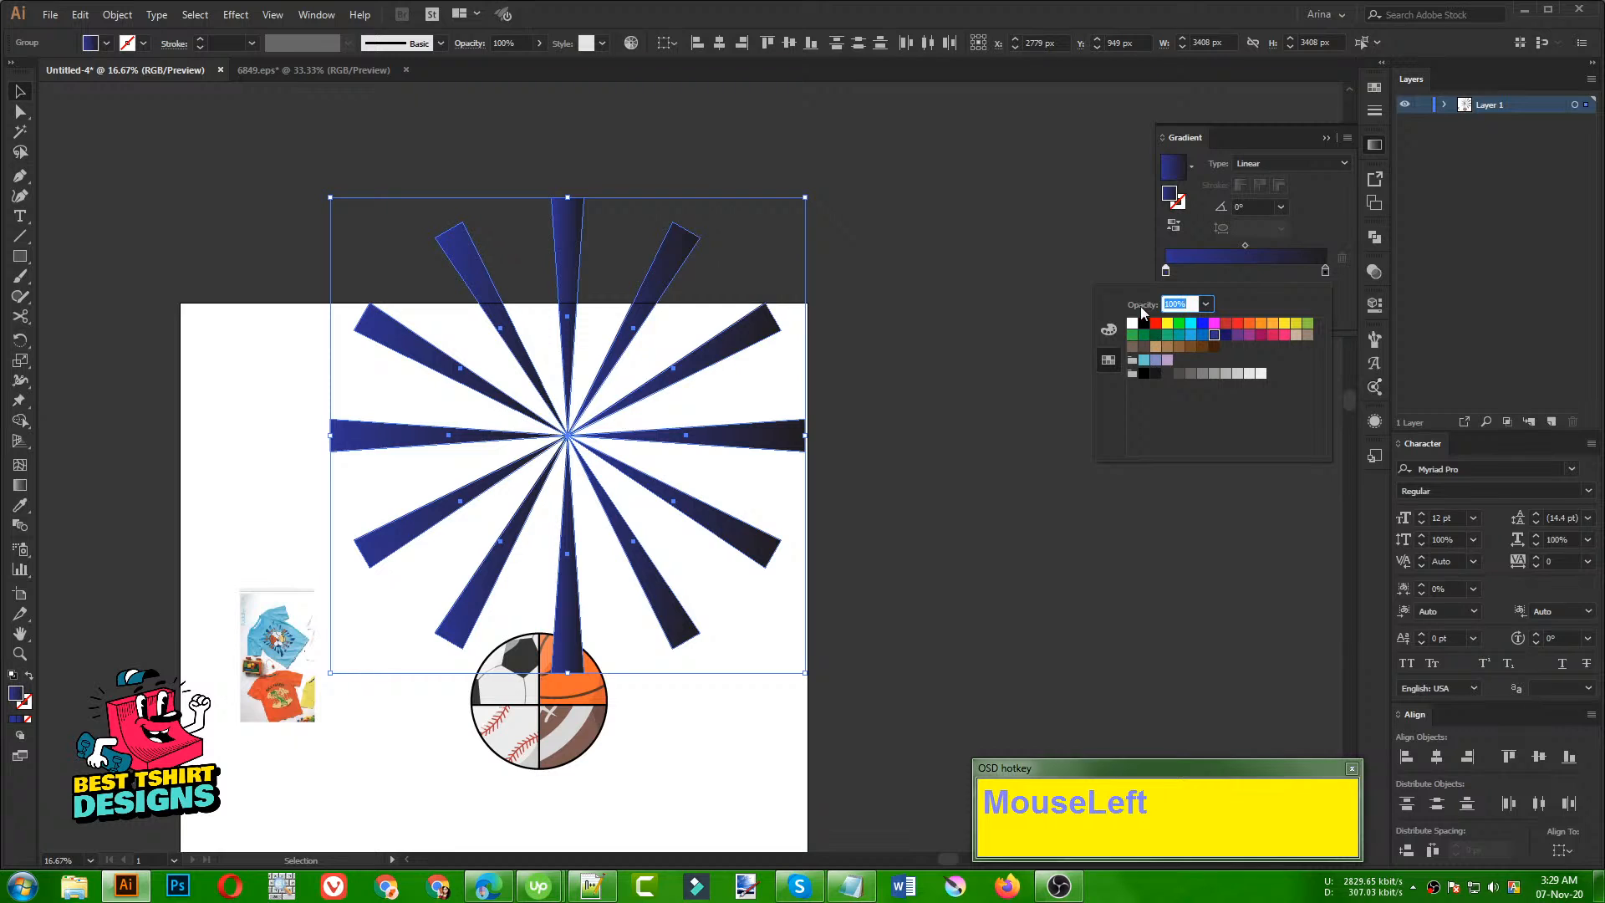
pyautogui.click(1325, 272)
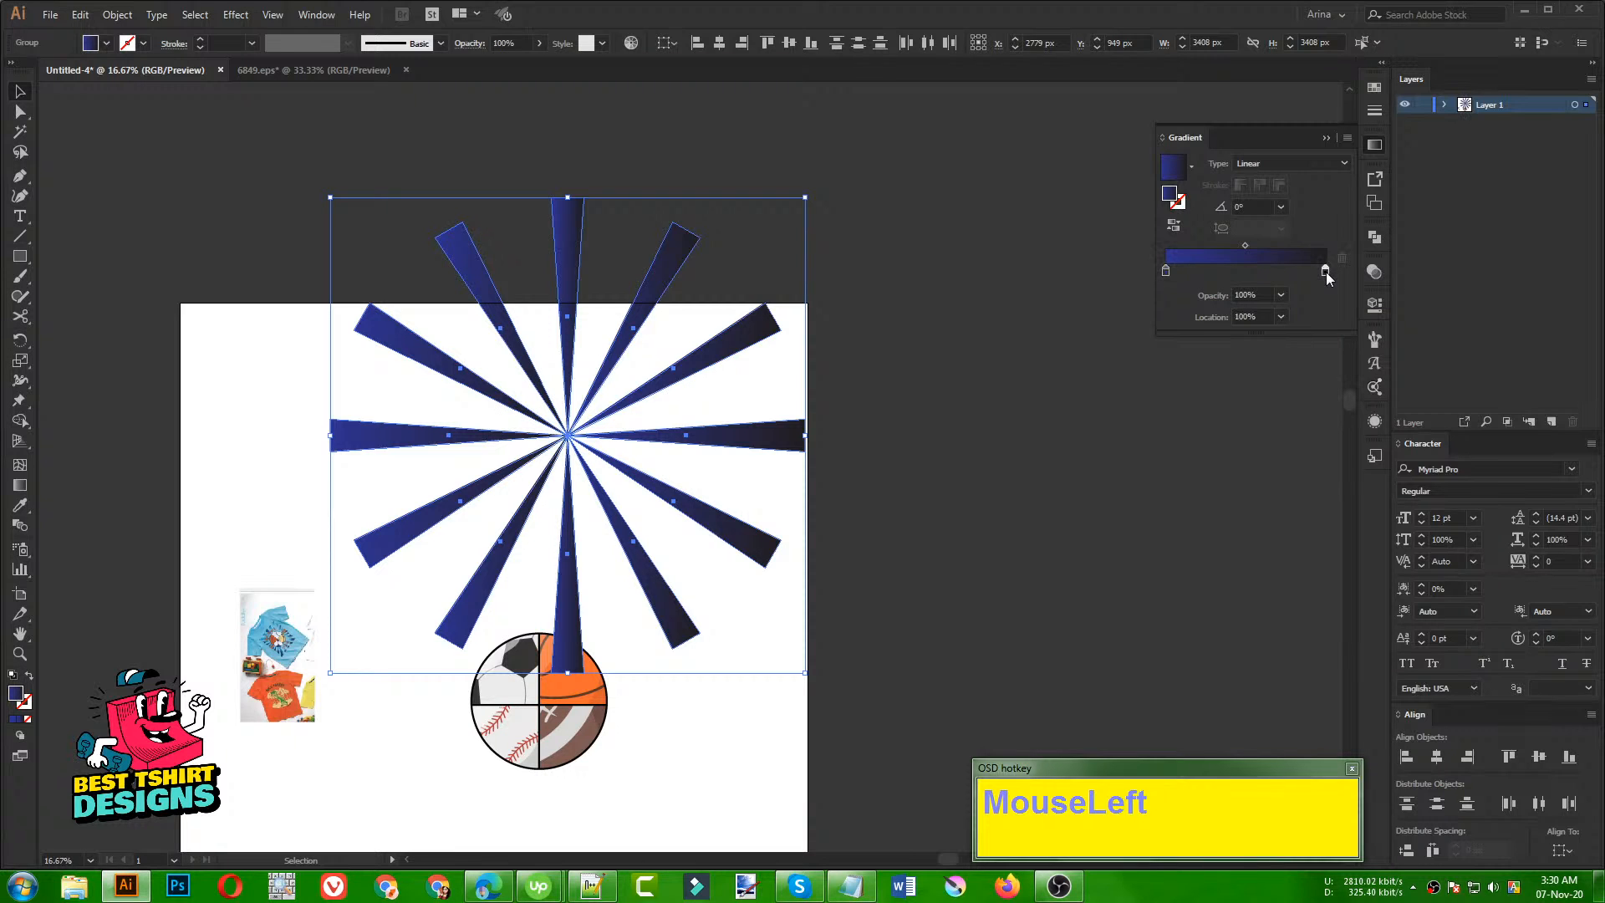
pyautogui.doubleClick(1325, 272)
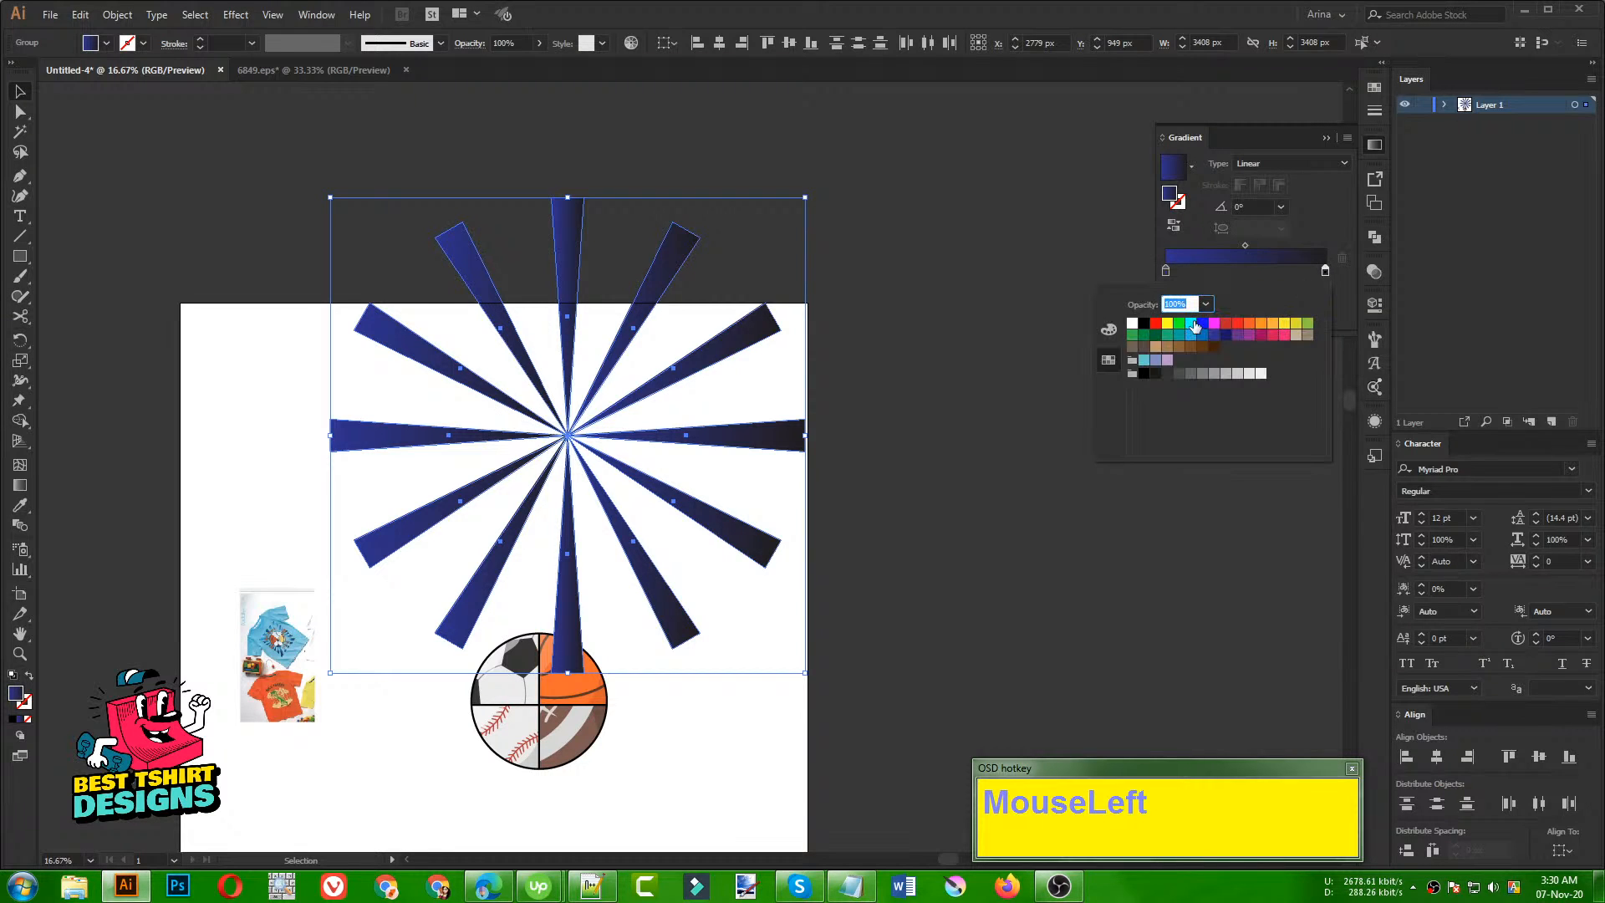
pyautogui.click(1133, 324)
pyautogui.click(983, 394)
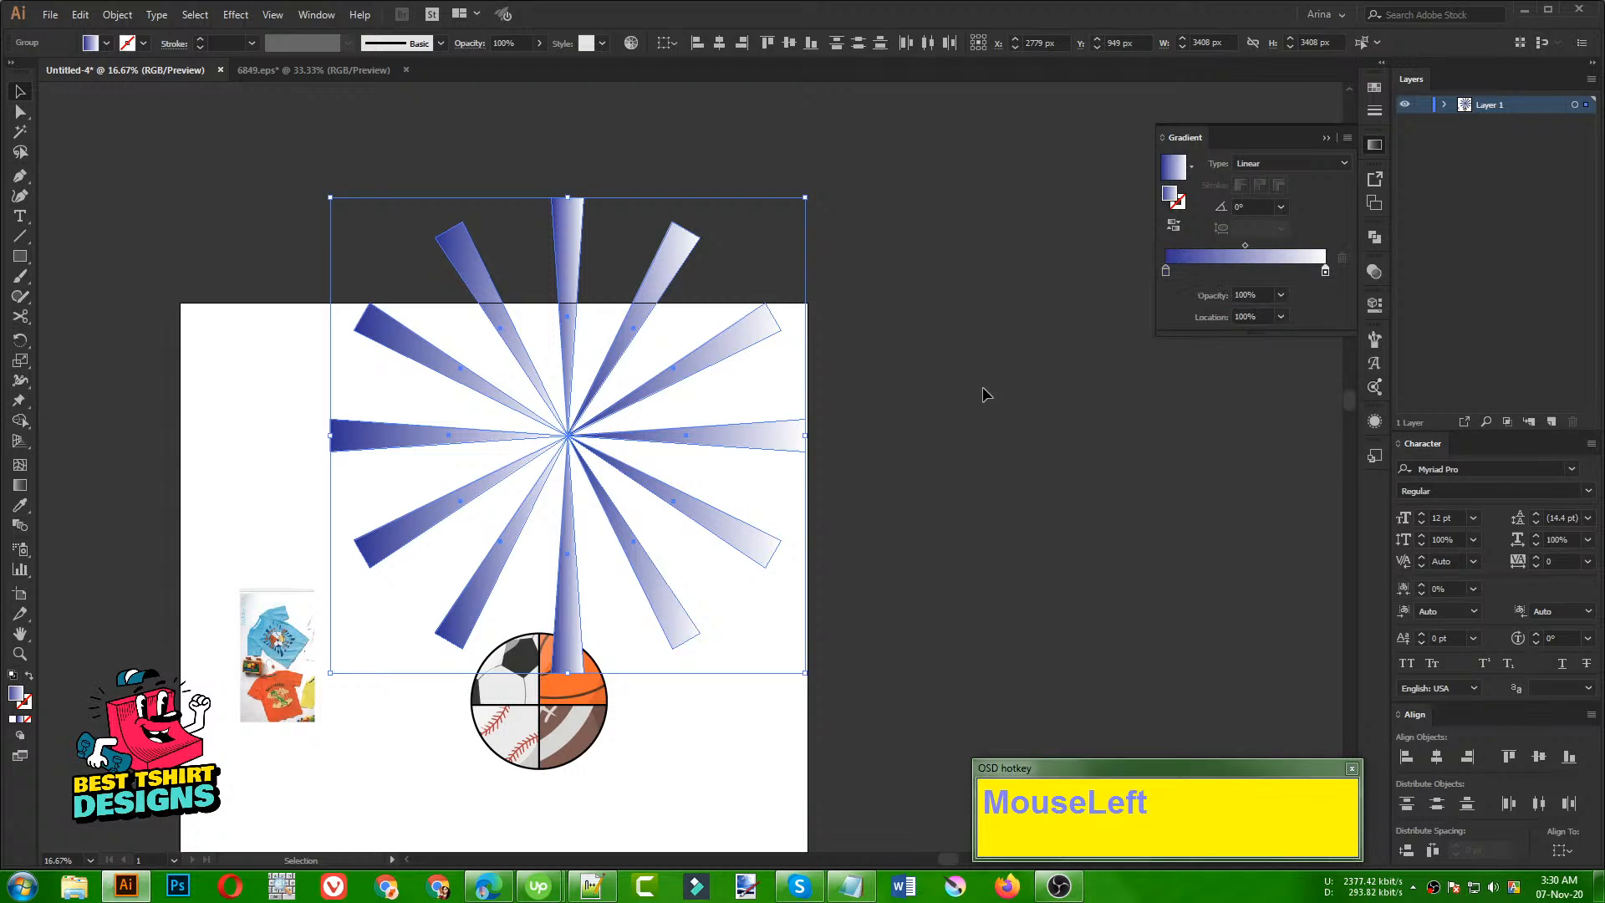
pyautogui.click(1255, 166)
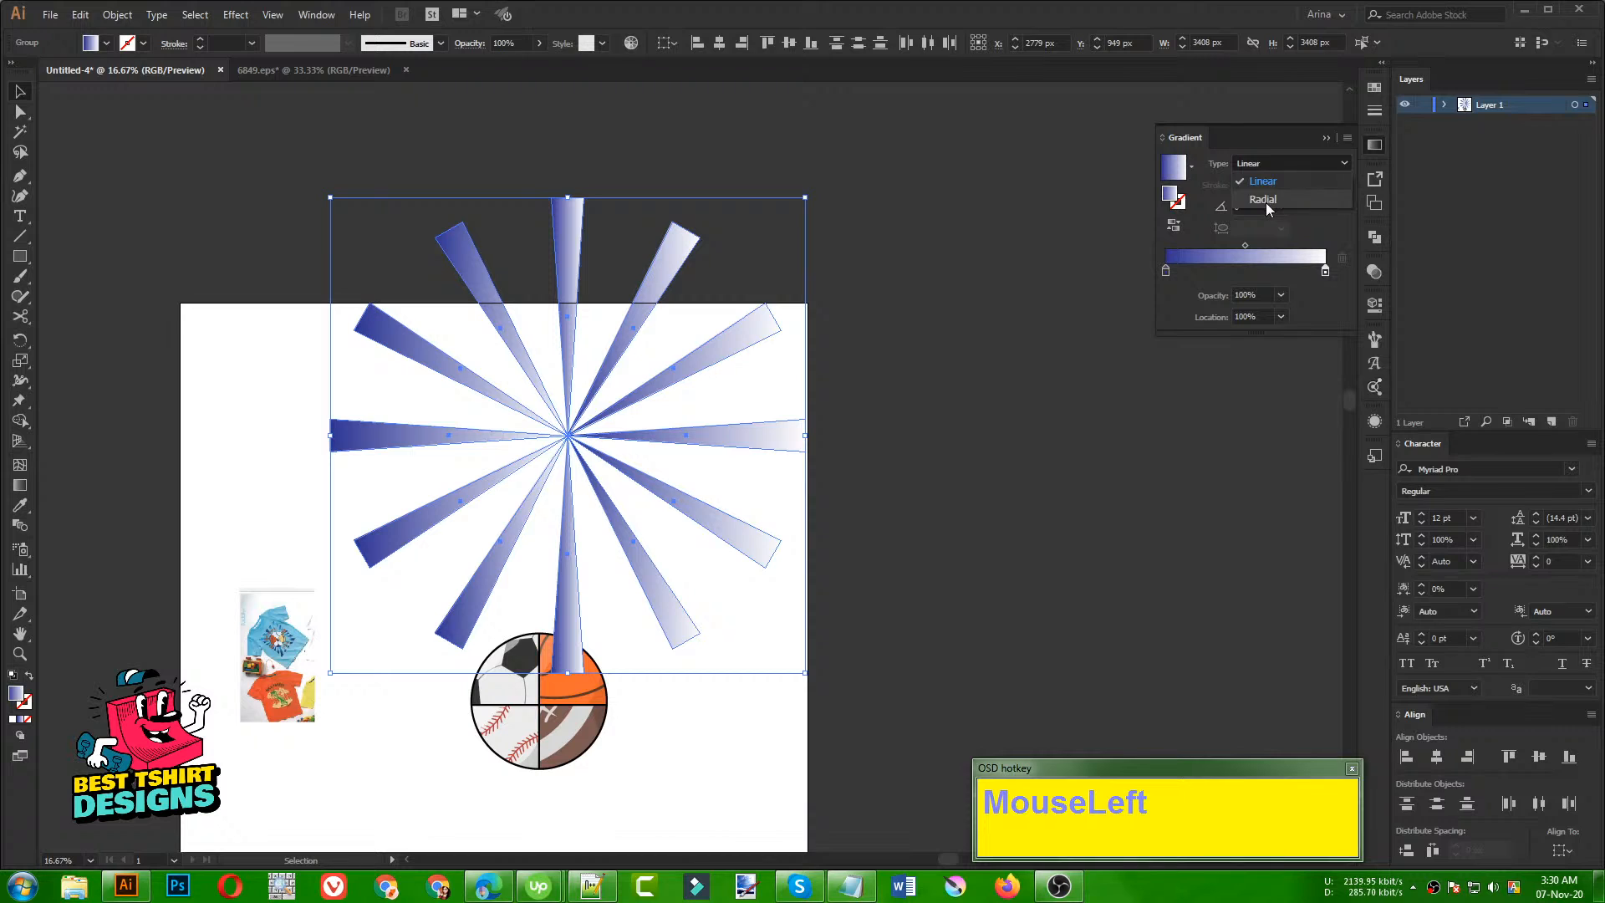
pyautogui.click(1264, 200)
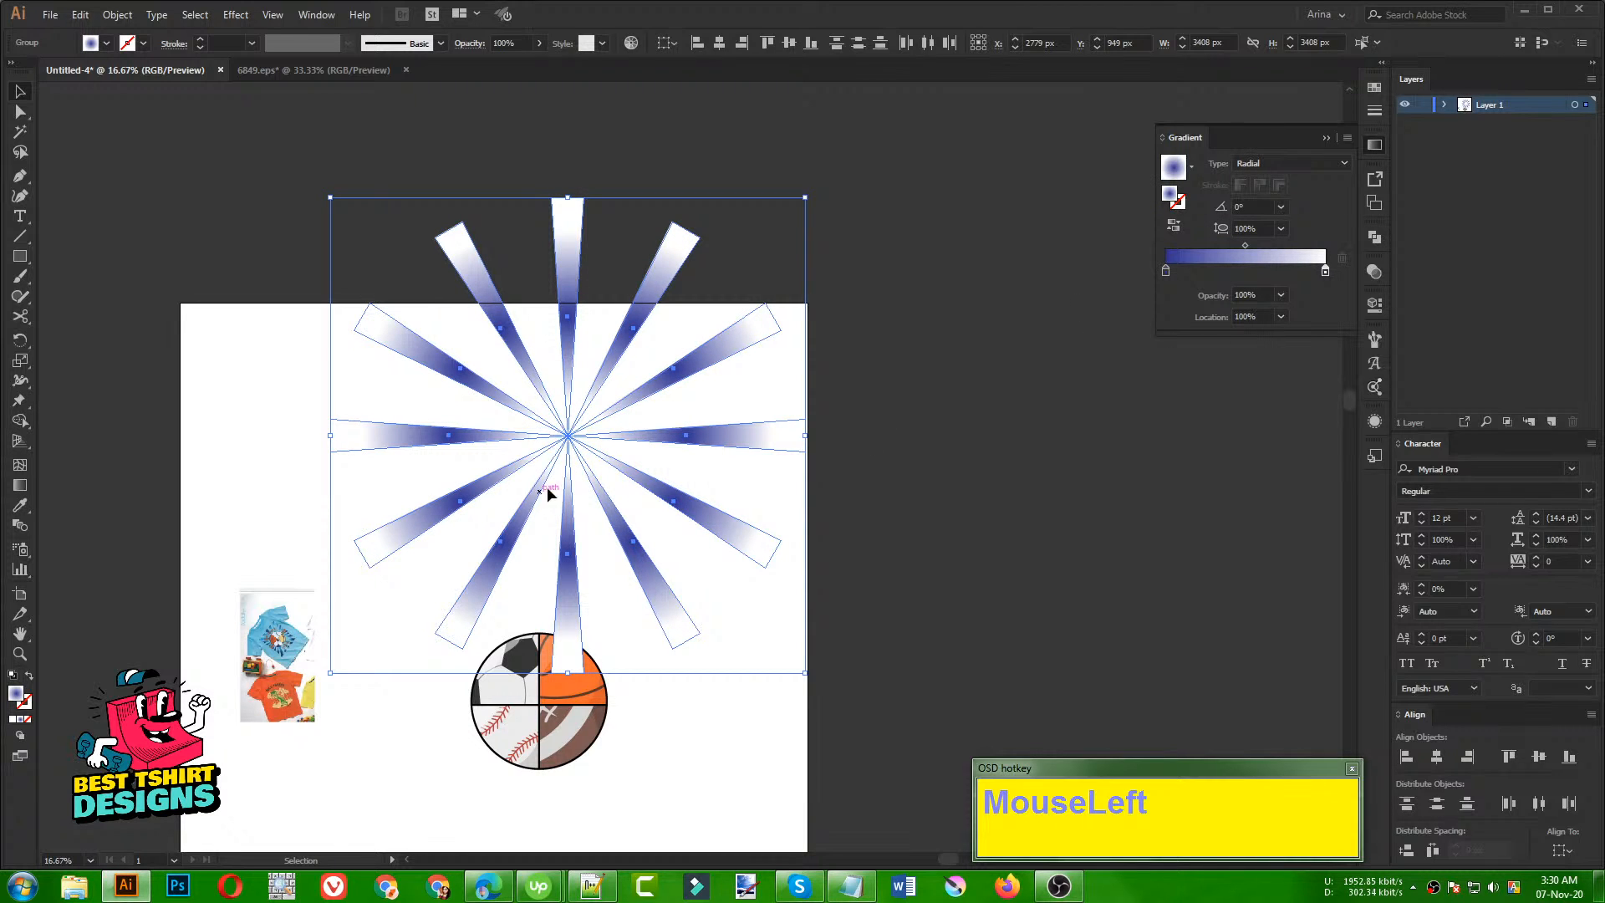
# Step: Check the rays on the reference shirt, then move the burst gradient's blue stop inward and its white stop to about 88%
pyautogui.scroll(8, 284, 659)
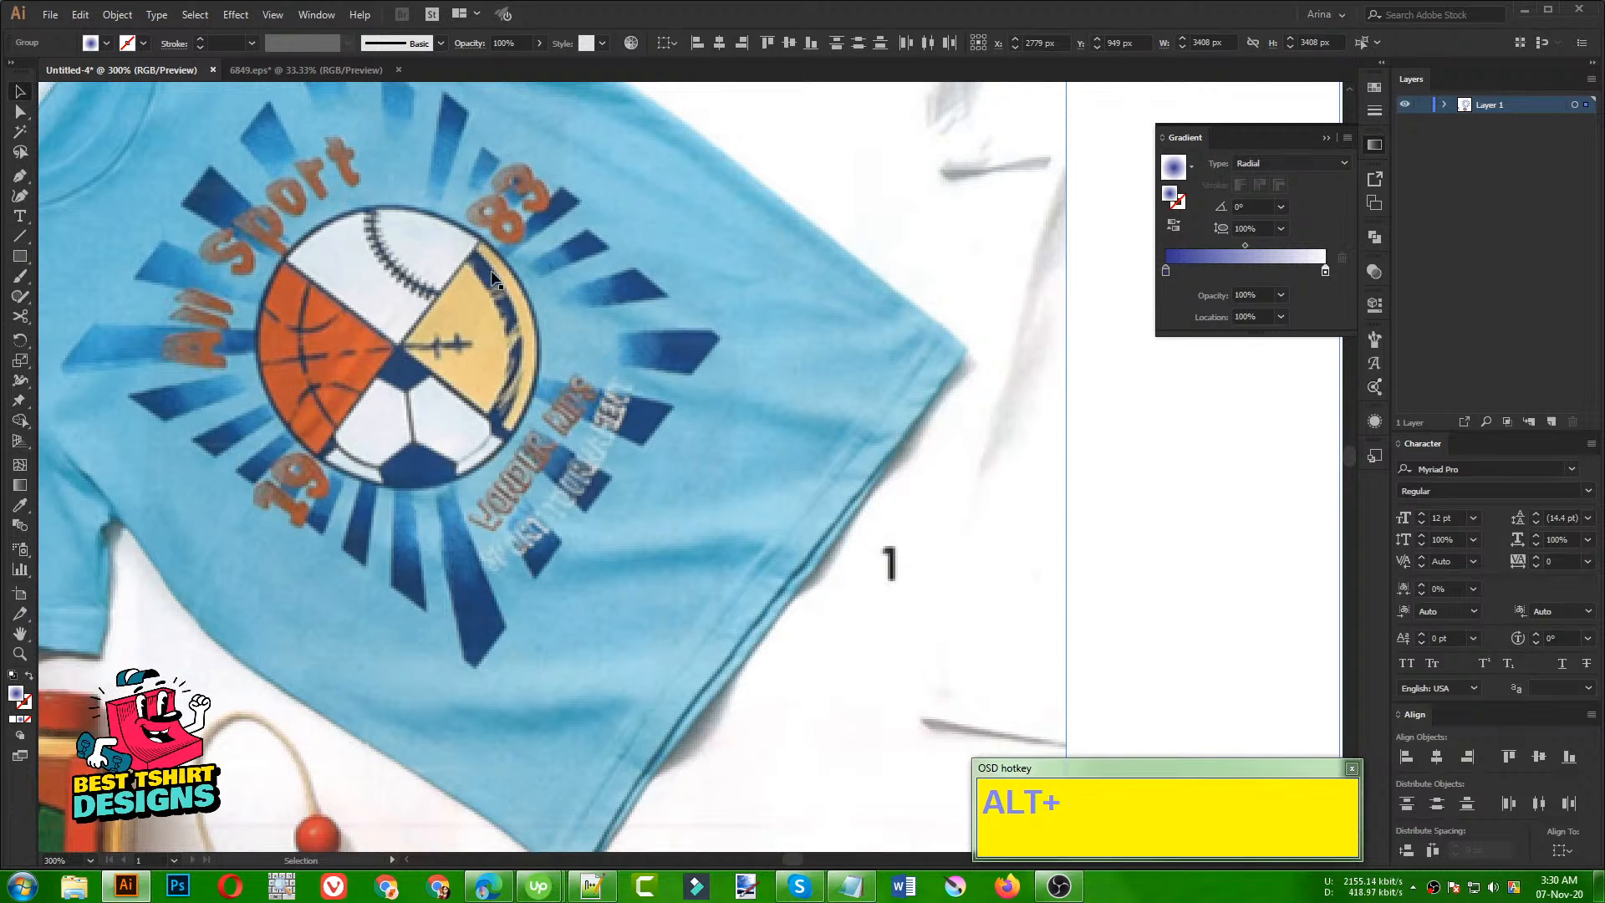
pyautogui.scroll(-6, 285, 420)
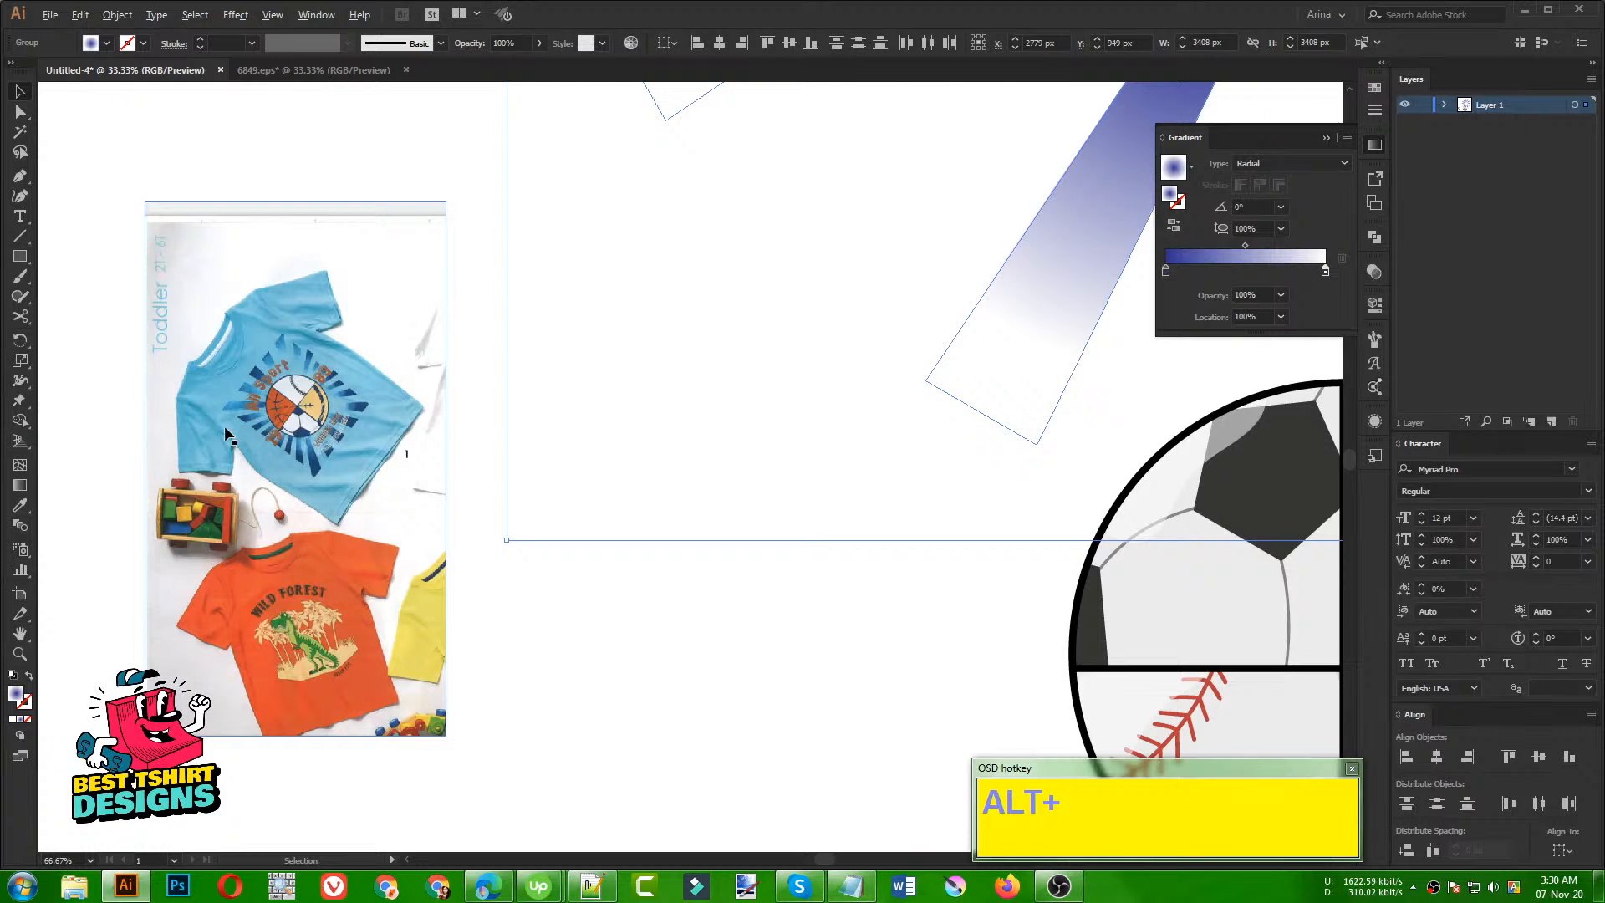
pyautogui.scroll(-2, 199, 468)
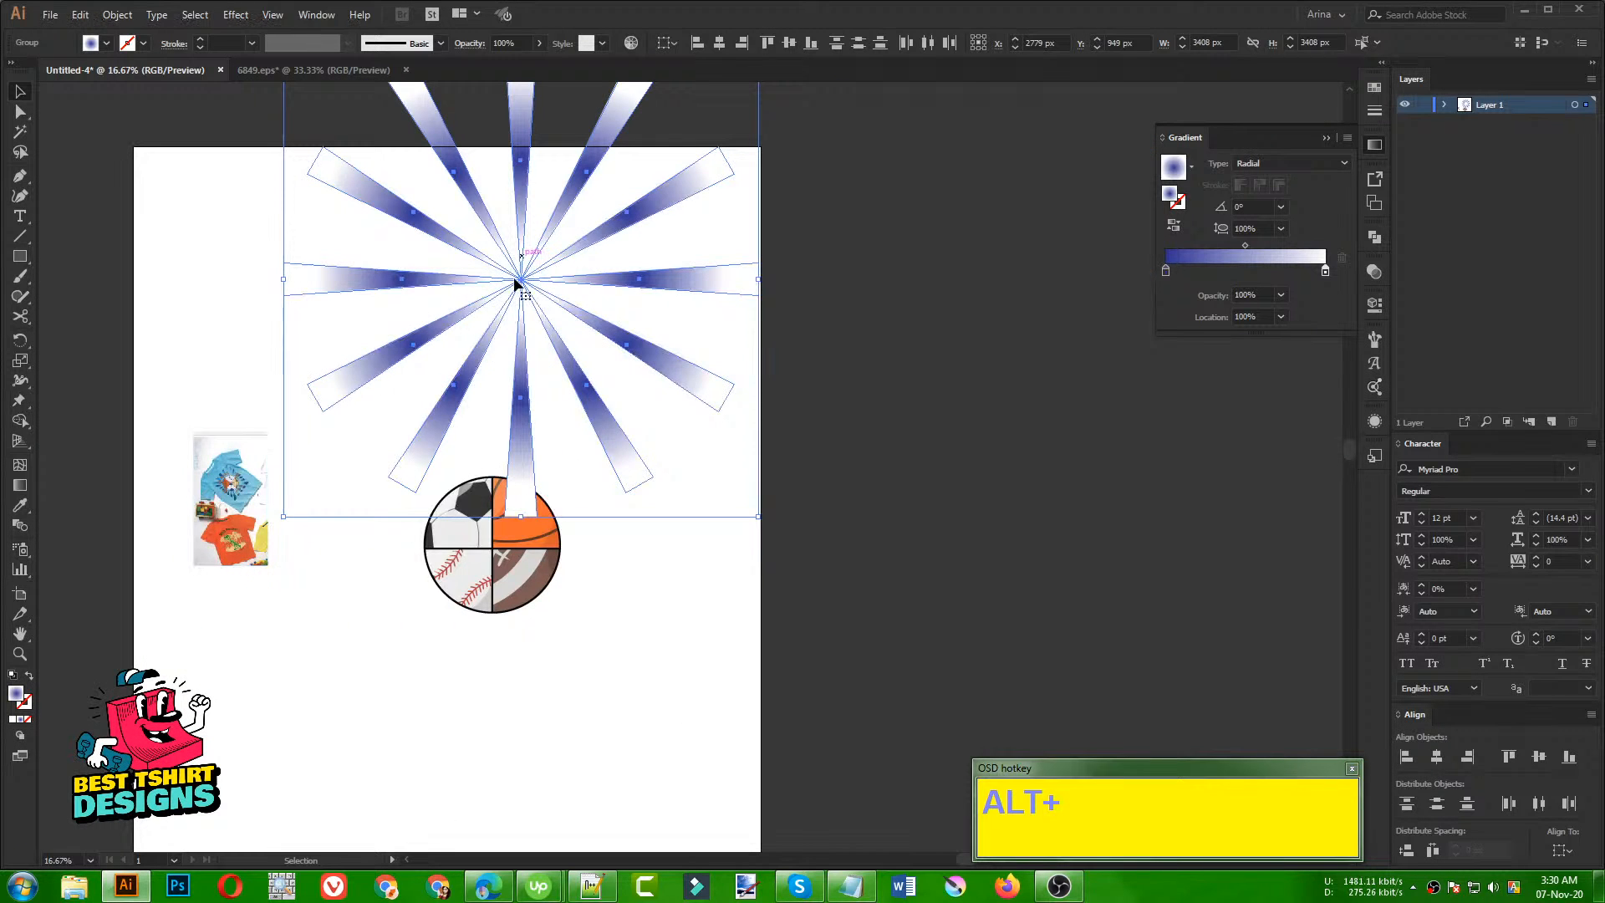
pyautogui.scroll(1, 512, 242)
pyautogui.scroll(1, 512, 243)
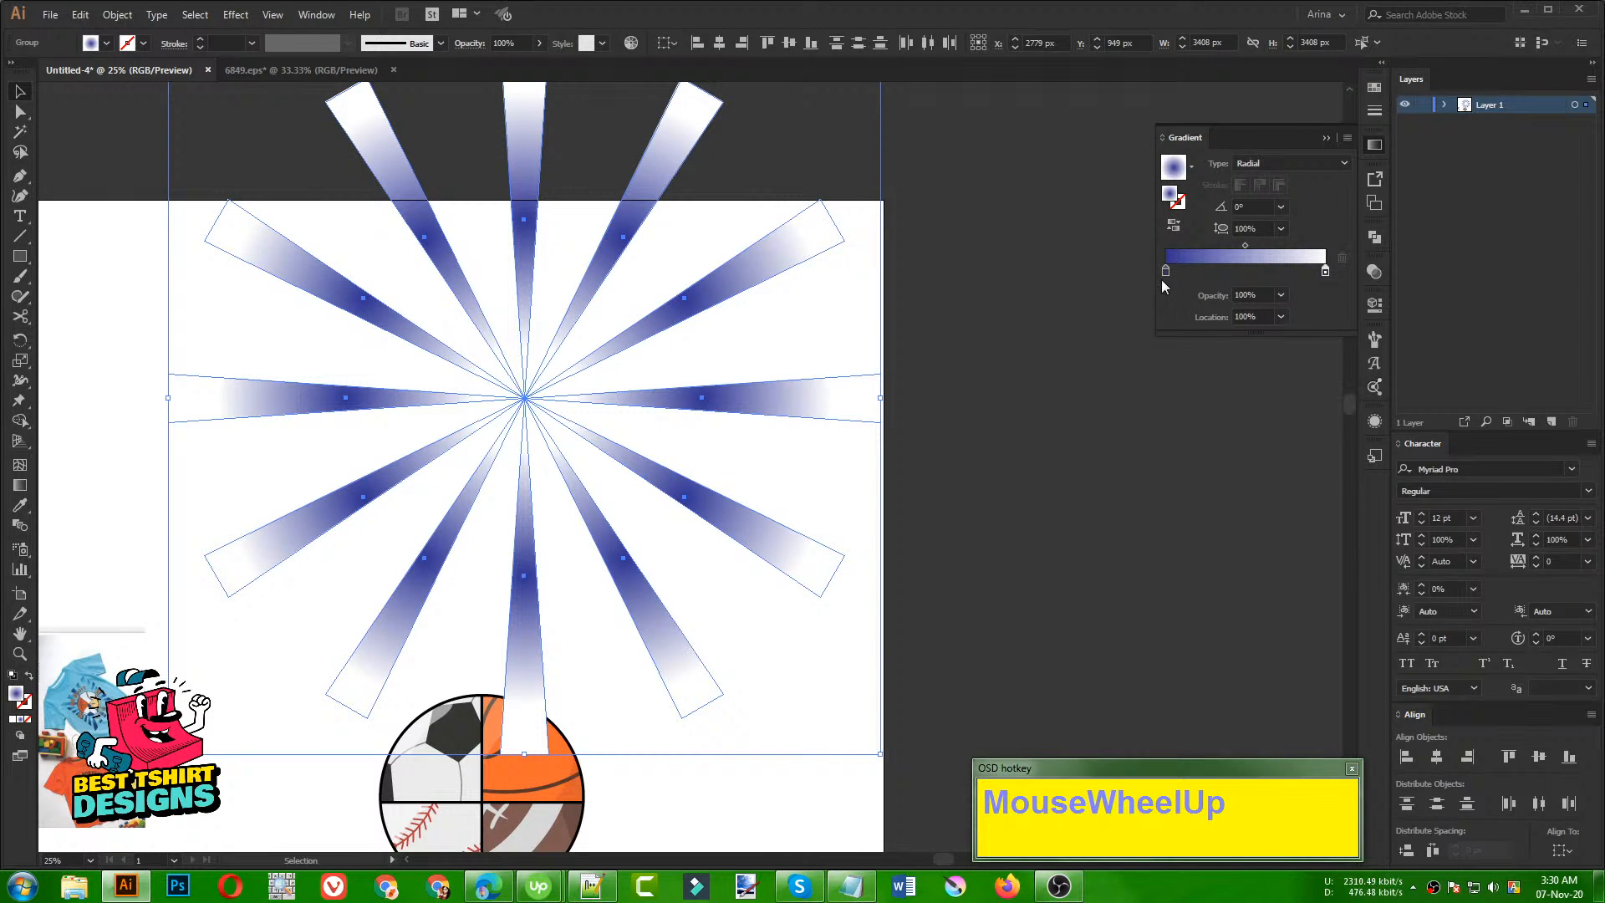
pyautogui.moveTo(1166, 271); pyautogui.dragTo(1209, 270)
pyautogui.moveTo(1326, 272); pyautogui.dragTo(1306, 273)
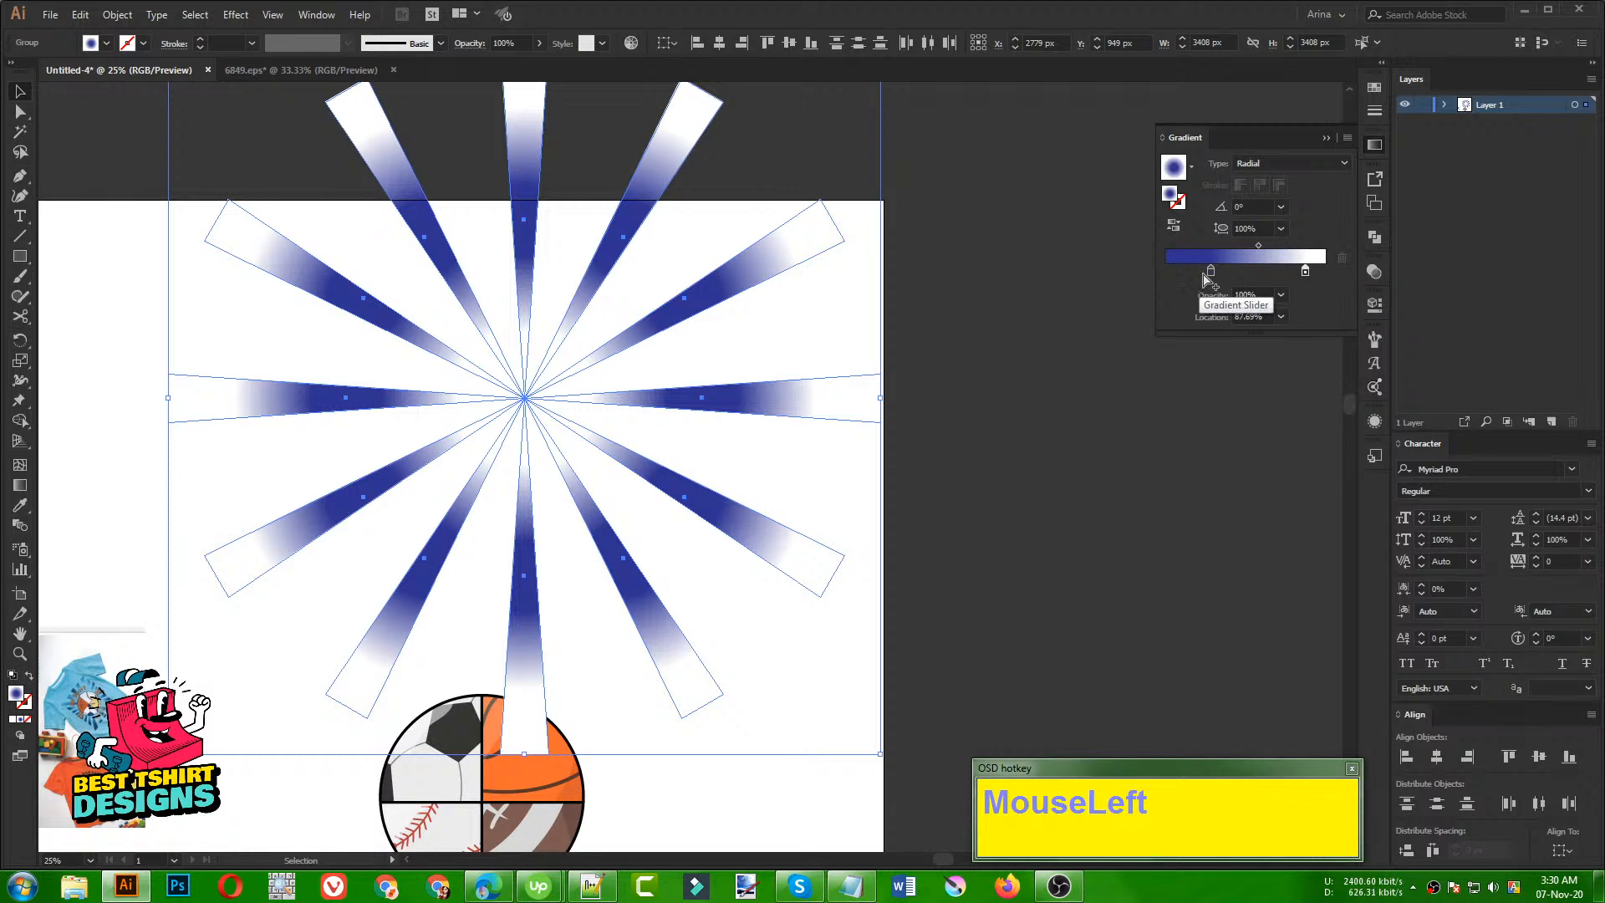
# Step: Try the burst gradient's blue stop at 0%, and settle it at a location of about 23.6%
pyautogui.moveTo(1212, 273); pyautogui.dragTo(1145, 272)
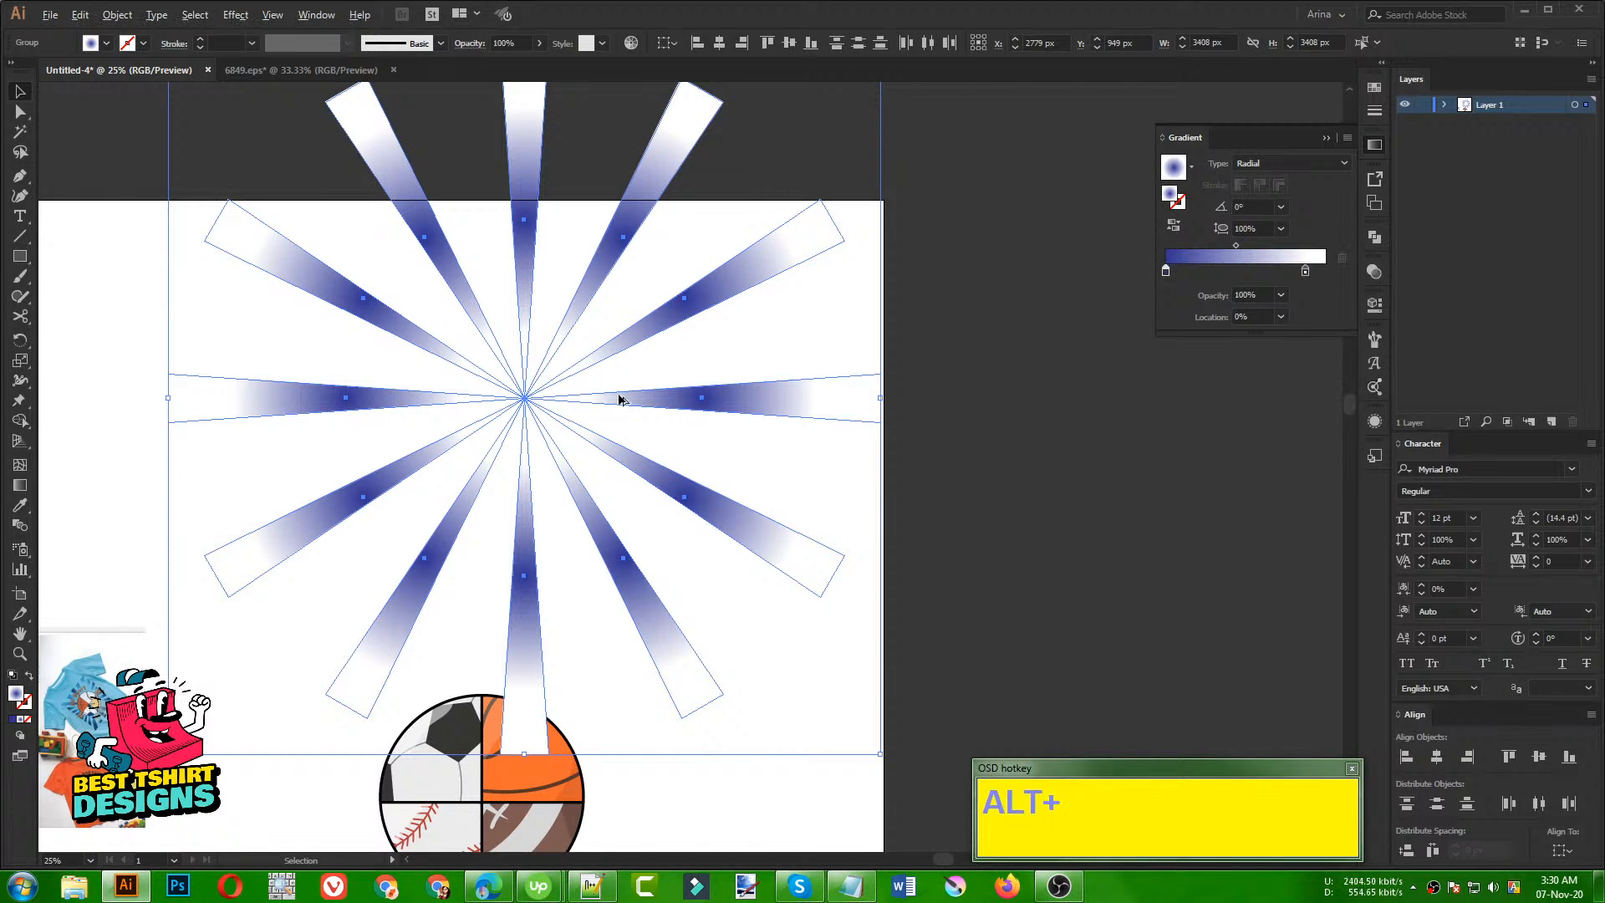
pyautogui.scroll(-1, 611, 403)
pyautogui.scroll(1, 655, 393)
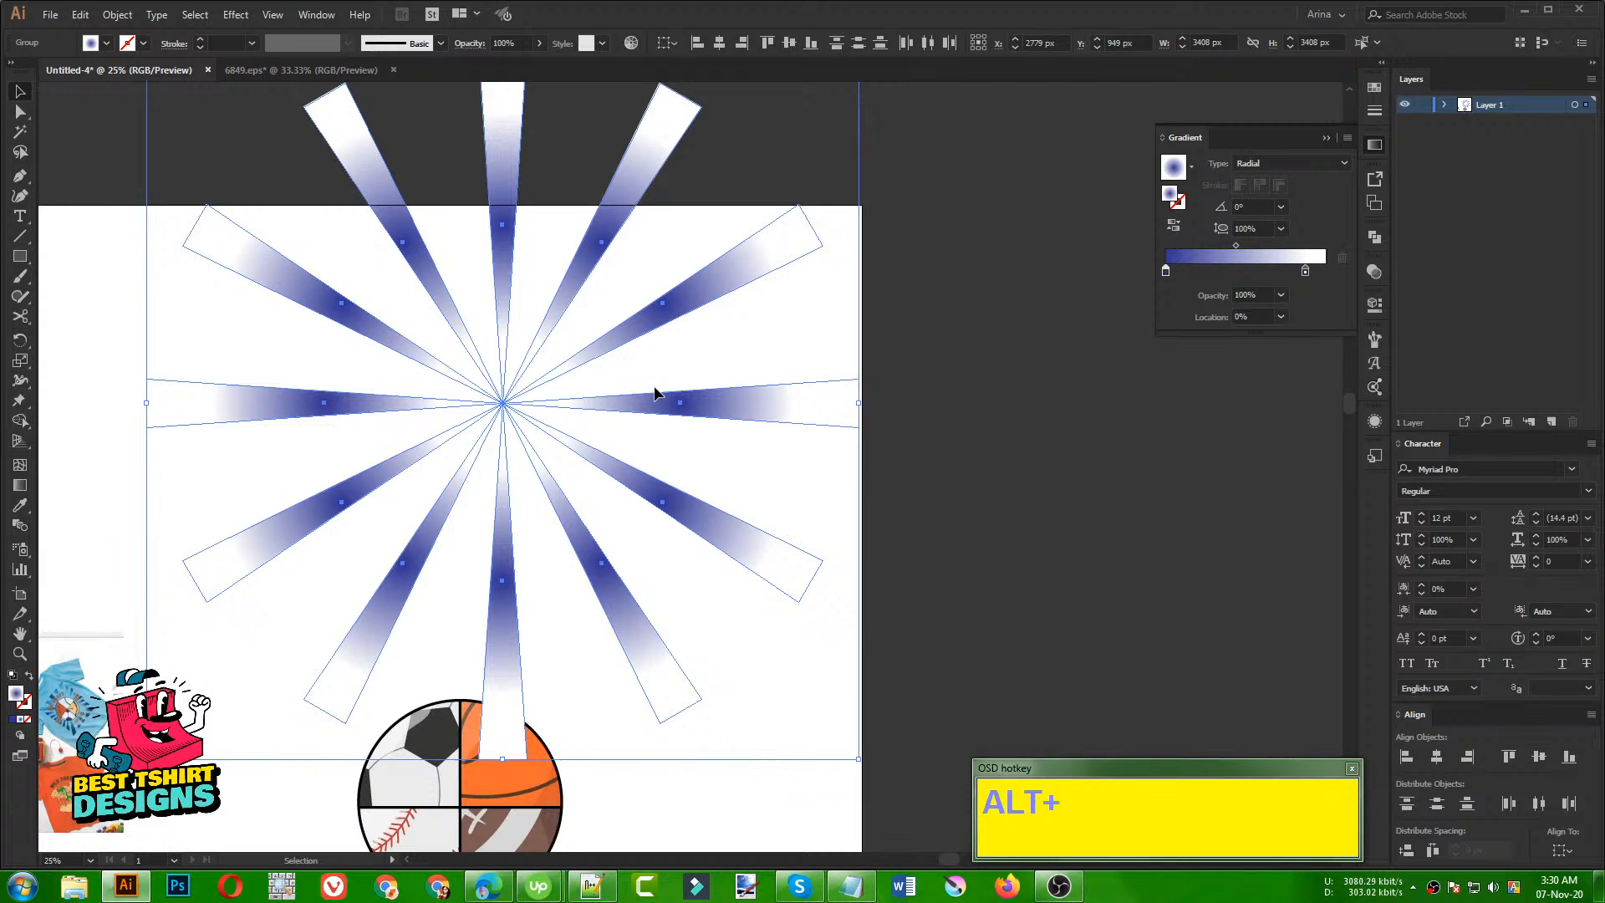
pyautogui.moveTo(1166, 271); pyautogui.dragTo(1203, 271)
pyautogui.press('v')
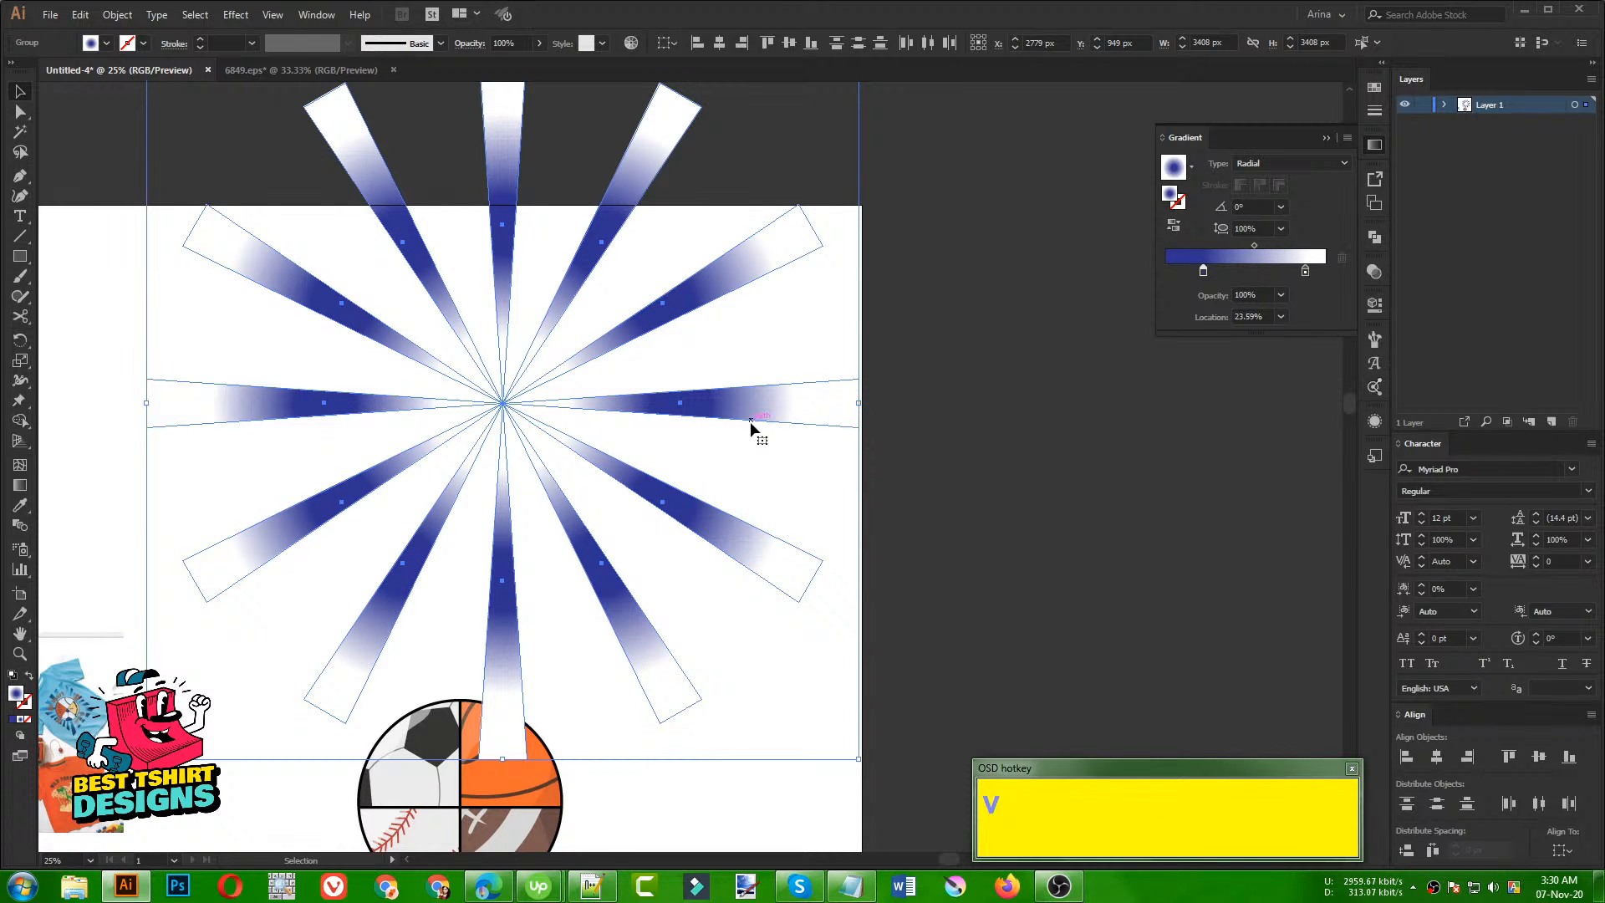
# Step: Select all the rays of the burst, group them and clear the selection
pyautogui.click(763, 500)
pyautogui.moveTo(721, 610); pyautogui.dragTo(330, 234)
pyautogui.hotkey('ctrl', 'g')
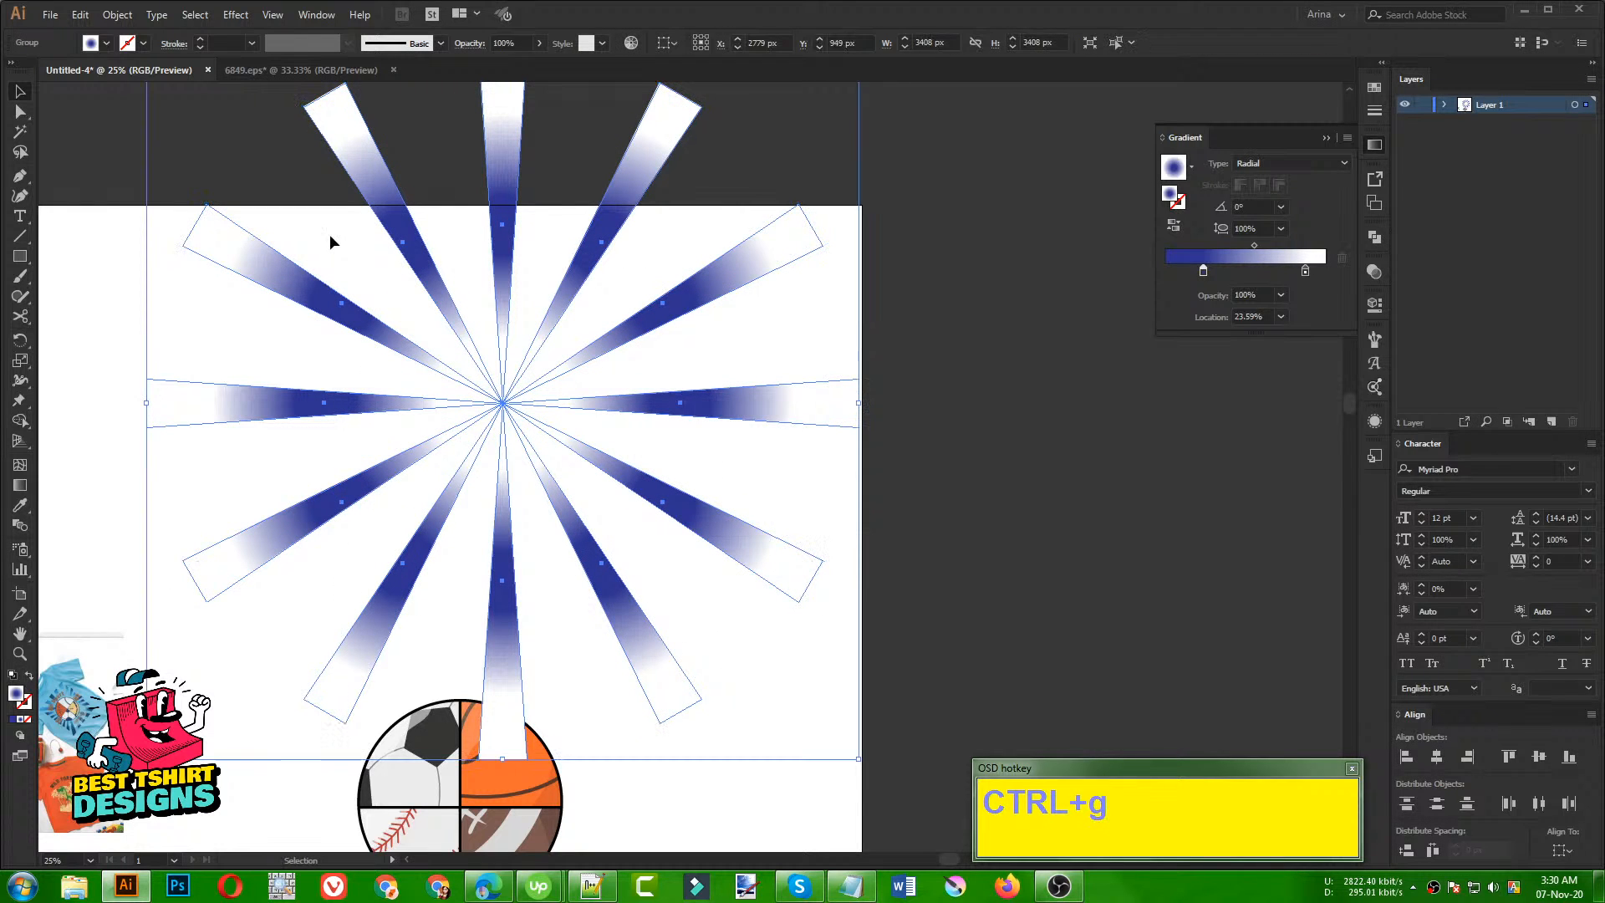
pyautogui.scroll(-1, 521, 381)
pyautogui.click(224, 326)
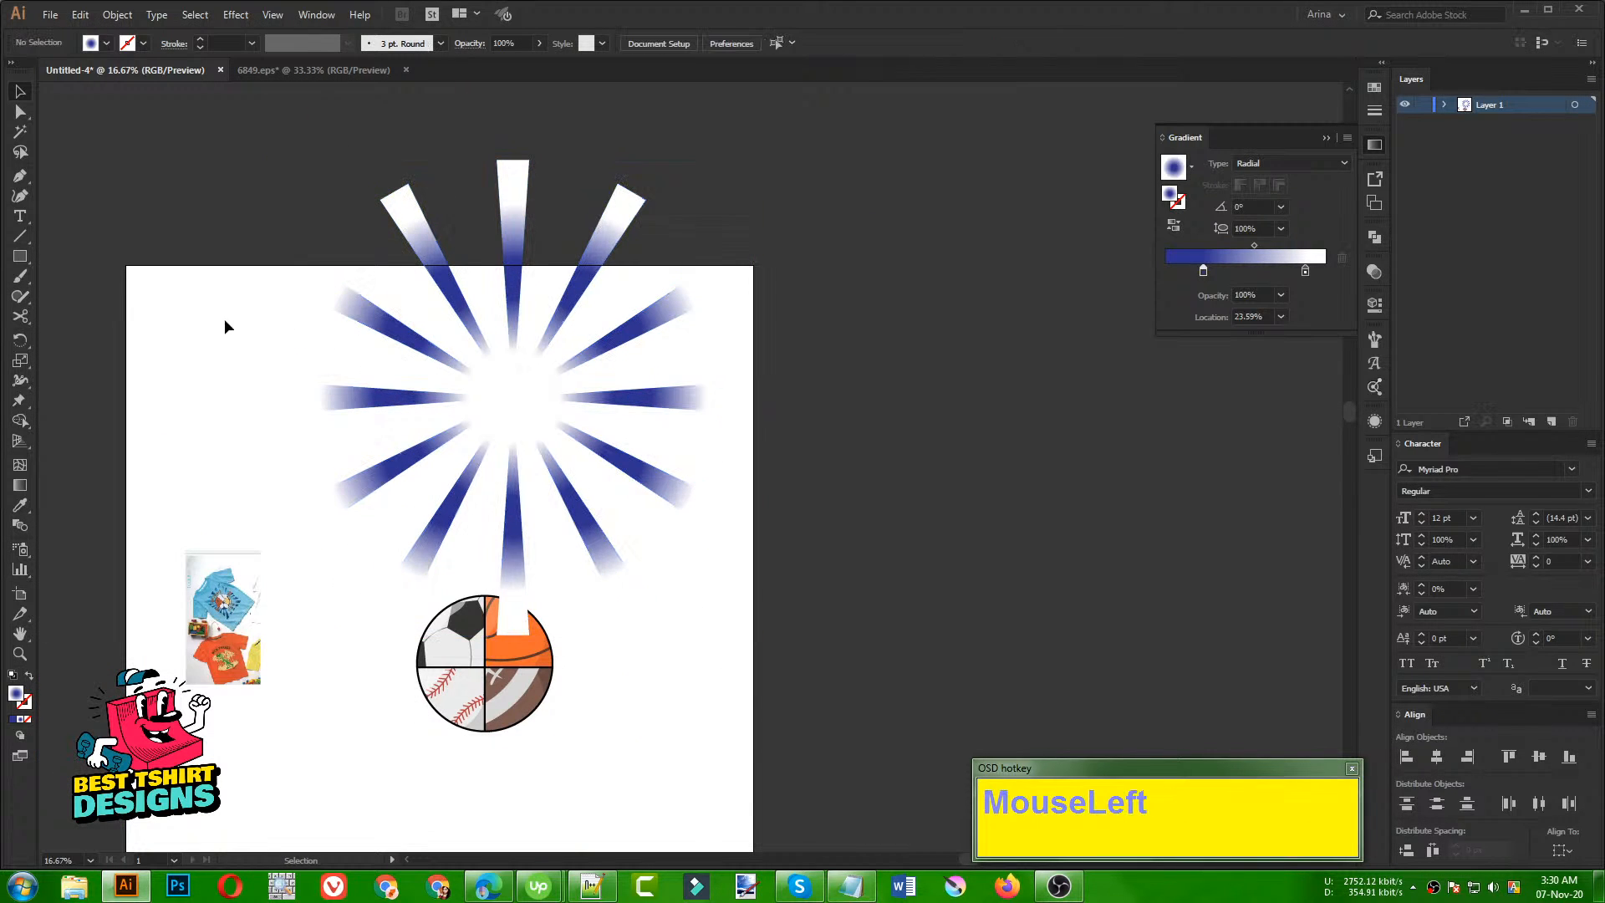
# Step: Draw a rectangle about 1412 × 1767 px over the middle of the burst and fill it with black
pyautogui.click(20, 261)
pyautogui.moveTo(423, 278)
pyautogui.mouseDown()
pyautogui.moveTo(585, 458)
pyautogui.moveTo(603, 521)
pyautogui.moveTo(622, 525)
pyautogui.moveTo(585, 477)
pyautogui.mouseUp()
pyautogui.press('v')
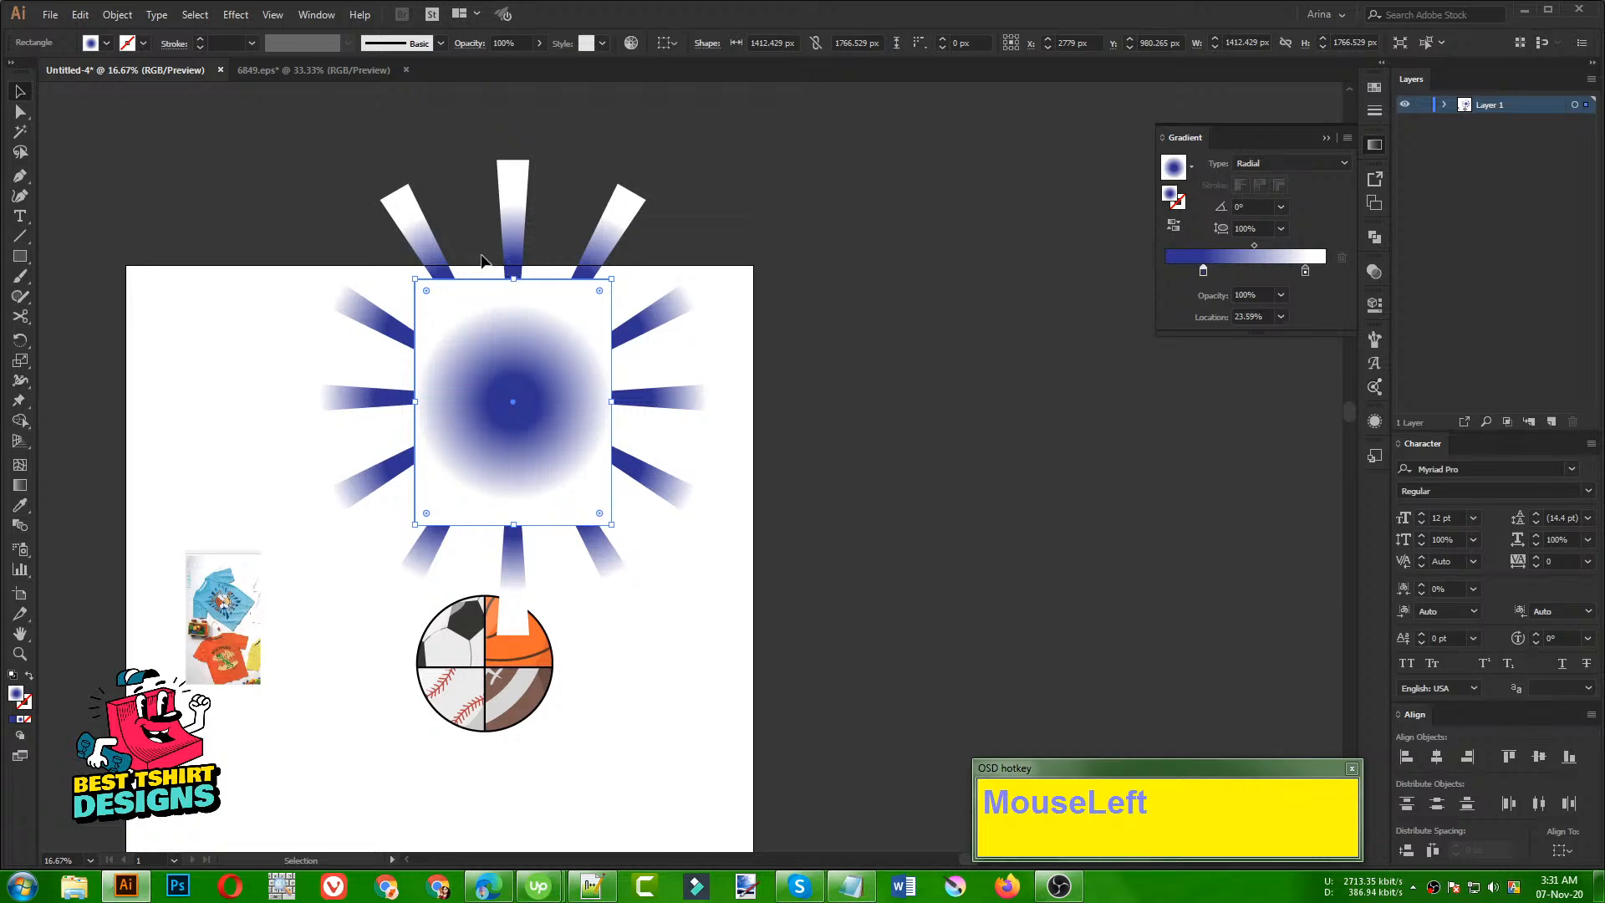
pyautogui.click(94, 46)
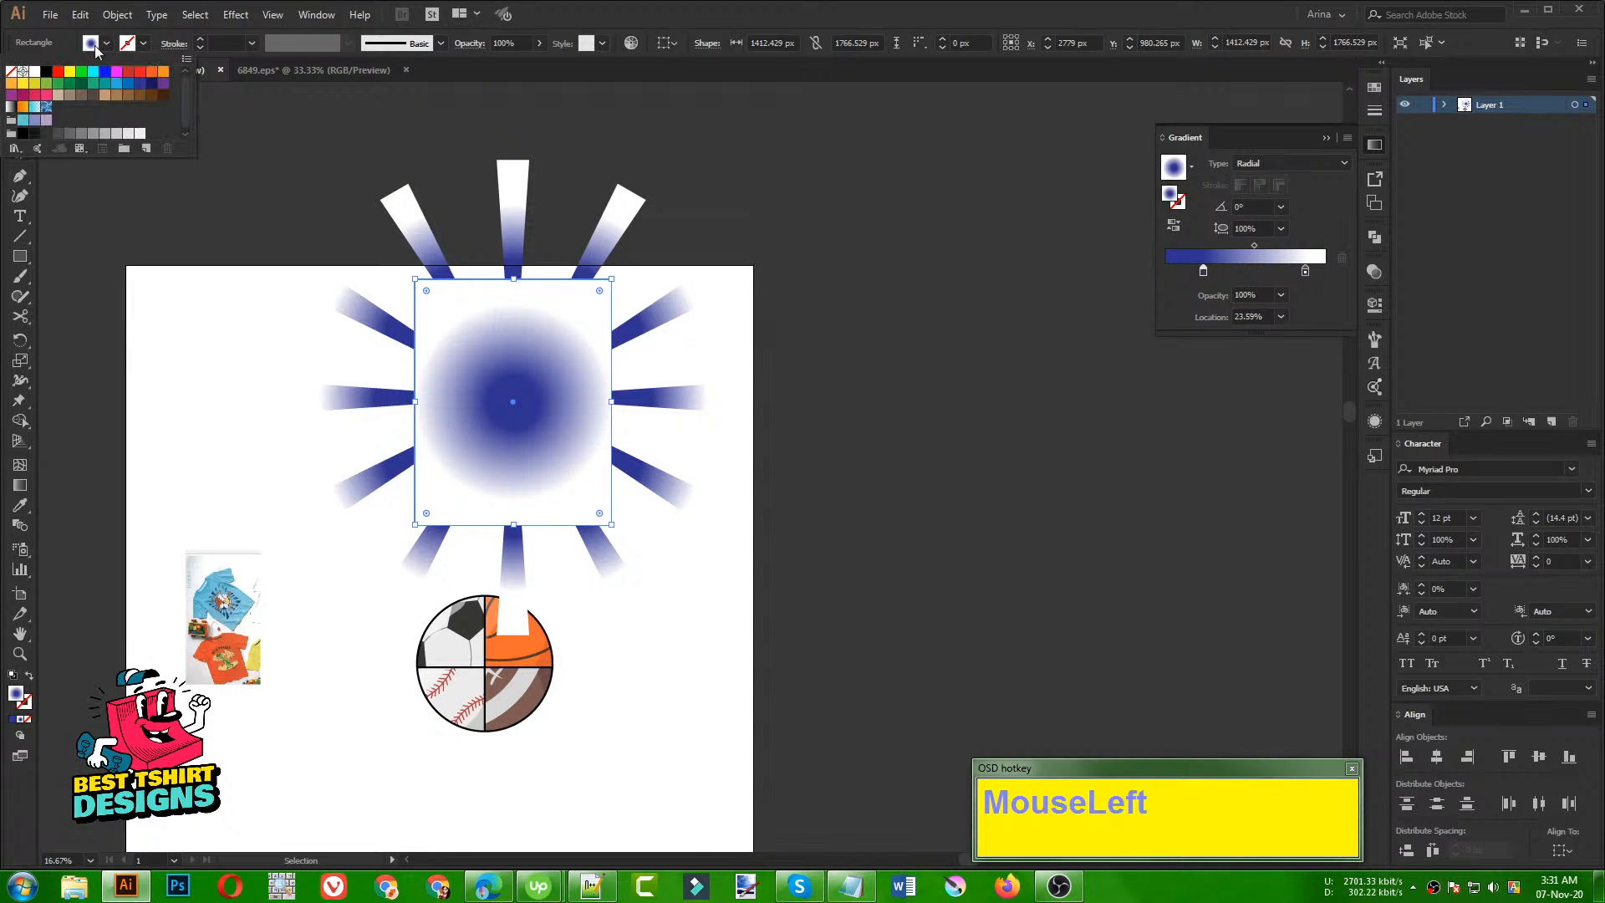
pyautogui.click(44, 73)
# Step: Align the vertical centres of the black rectangle and the ray burst, and deselect them
pyautogui.moveTo(349, 198); pyautogui.dragTo(677, 409)
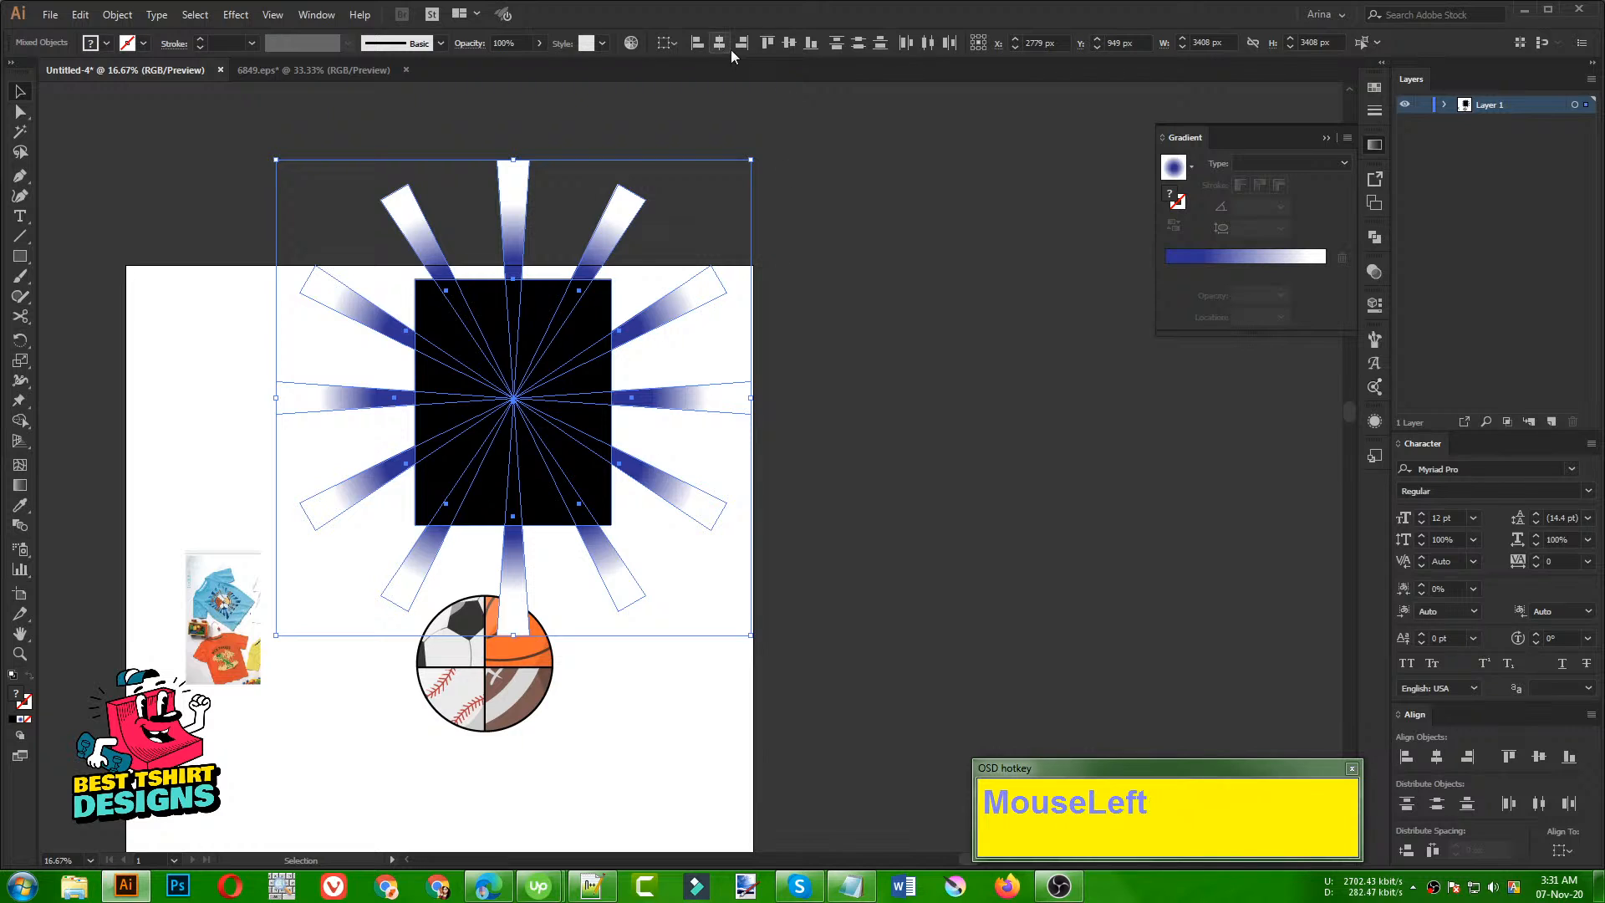
pyautogui.click(776, 43)
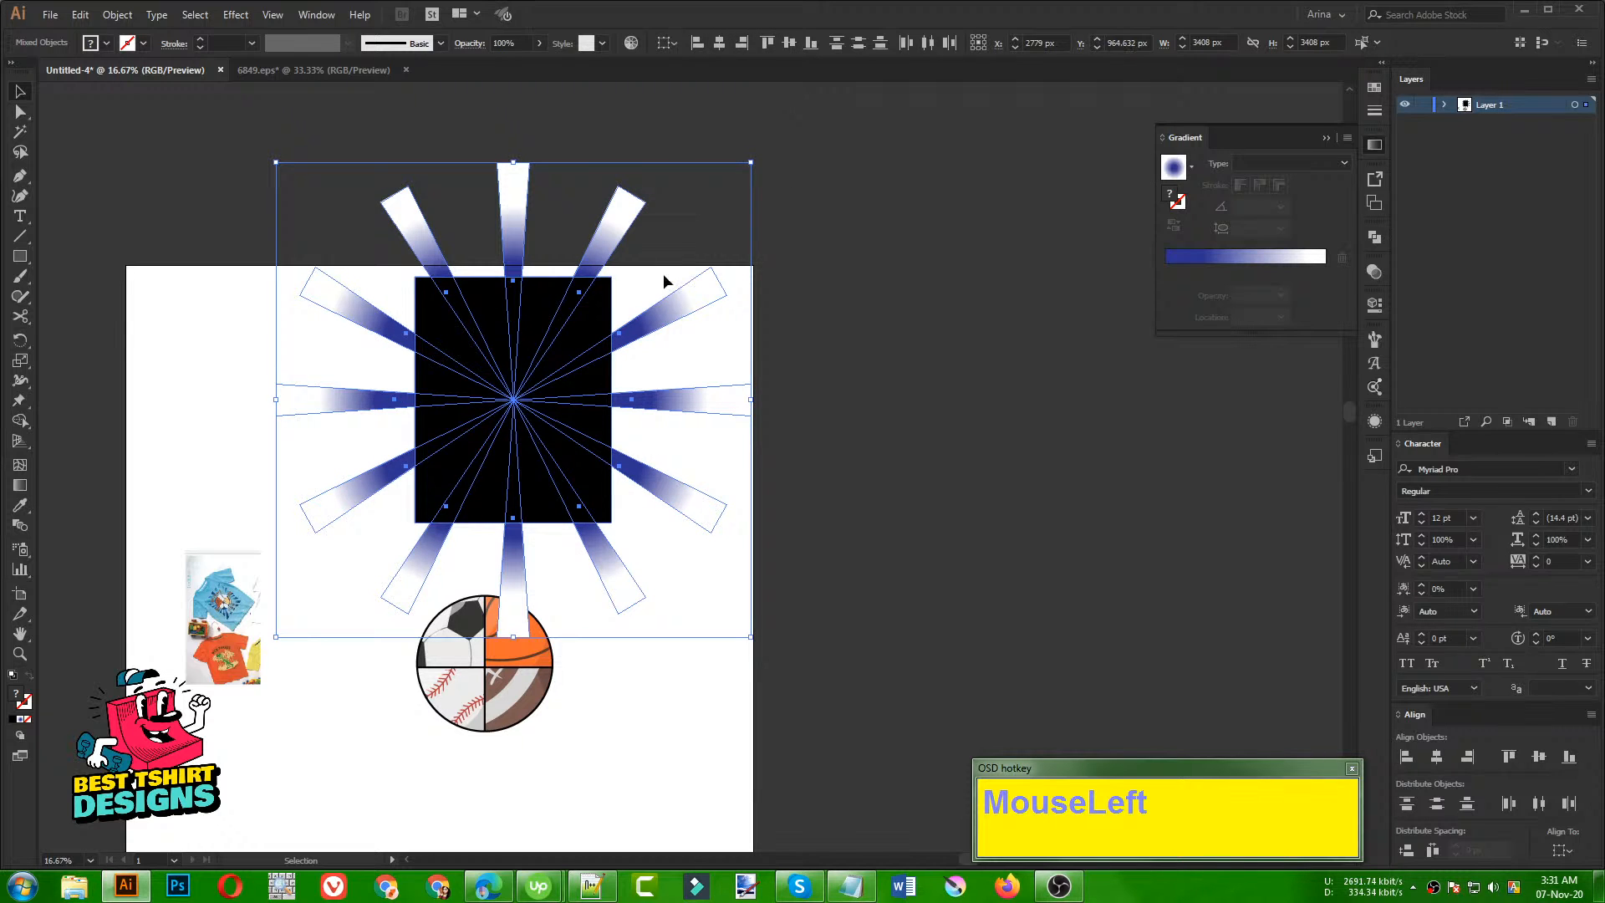
pyautogui.click(628, 274)
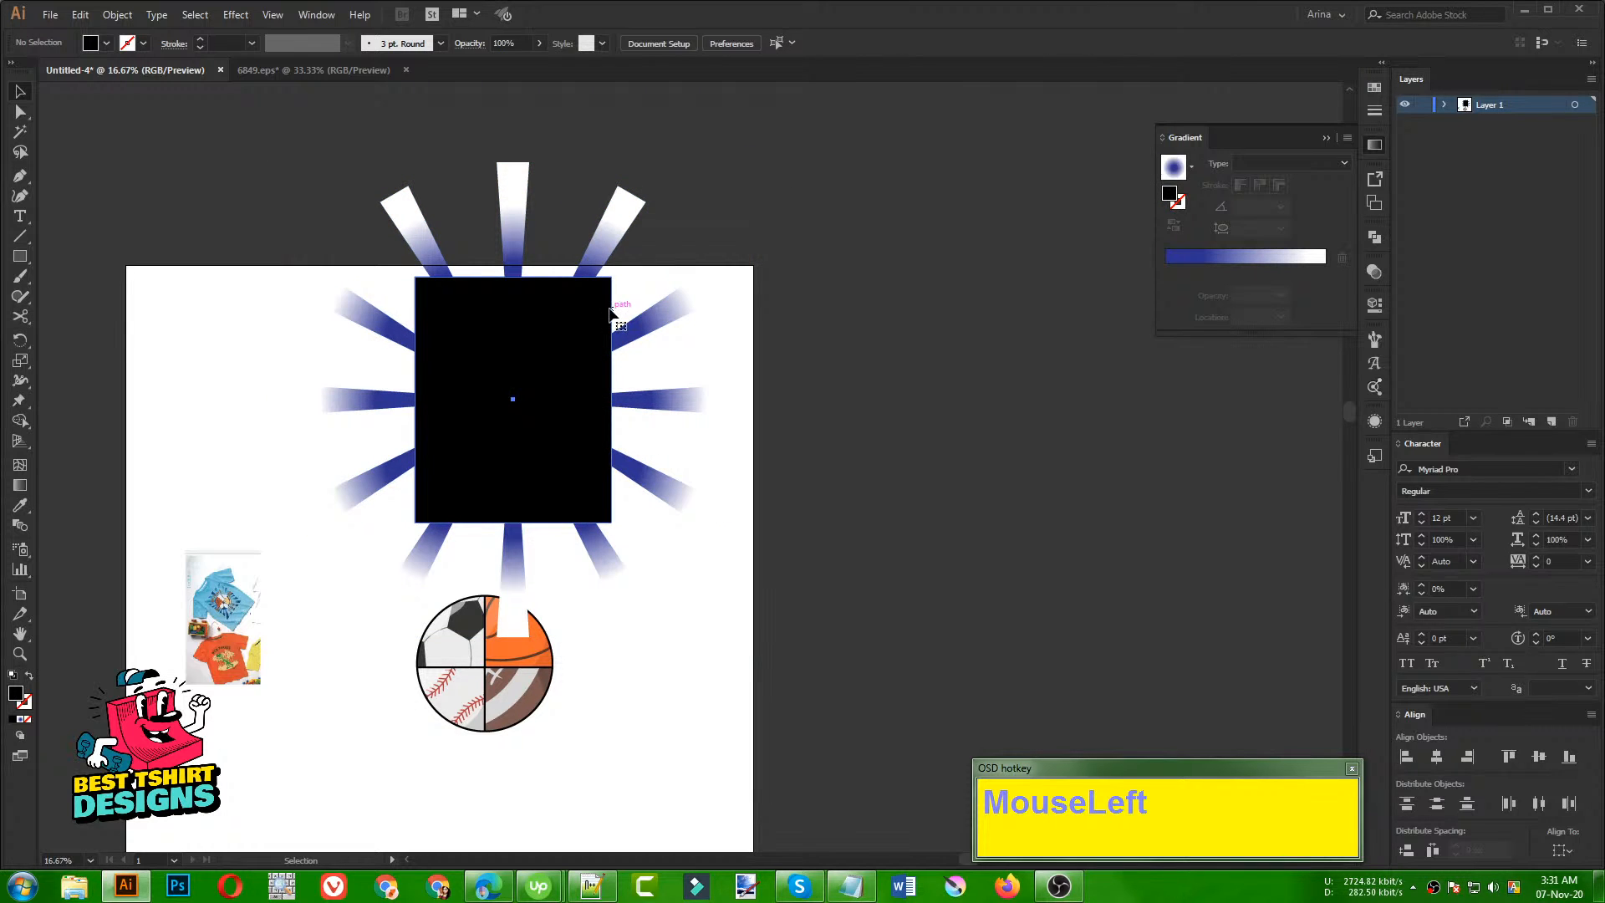
# Step: Crop the ray burst to the black rectangle with a clipping mask
pyautogui.click(610, 314)
pyautogui.keyDown('shift'); pyautogui.click(611, 250); pyautogui.keyUp('shift')
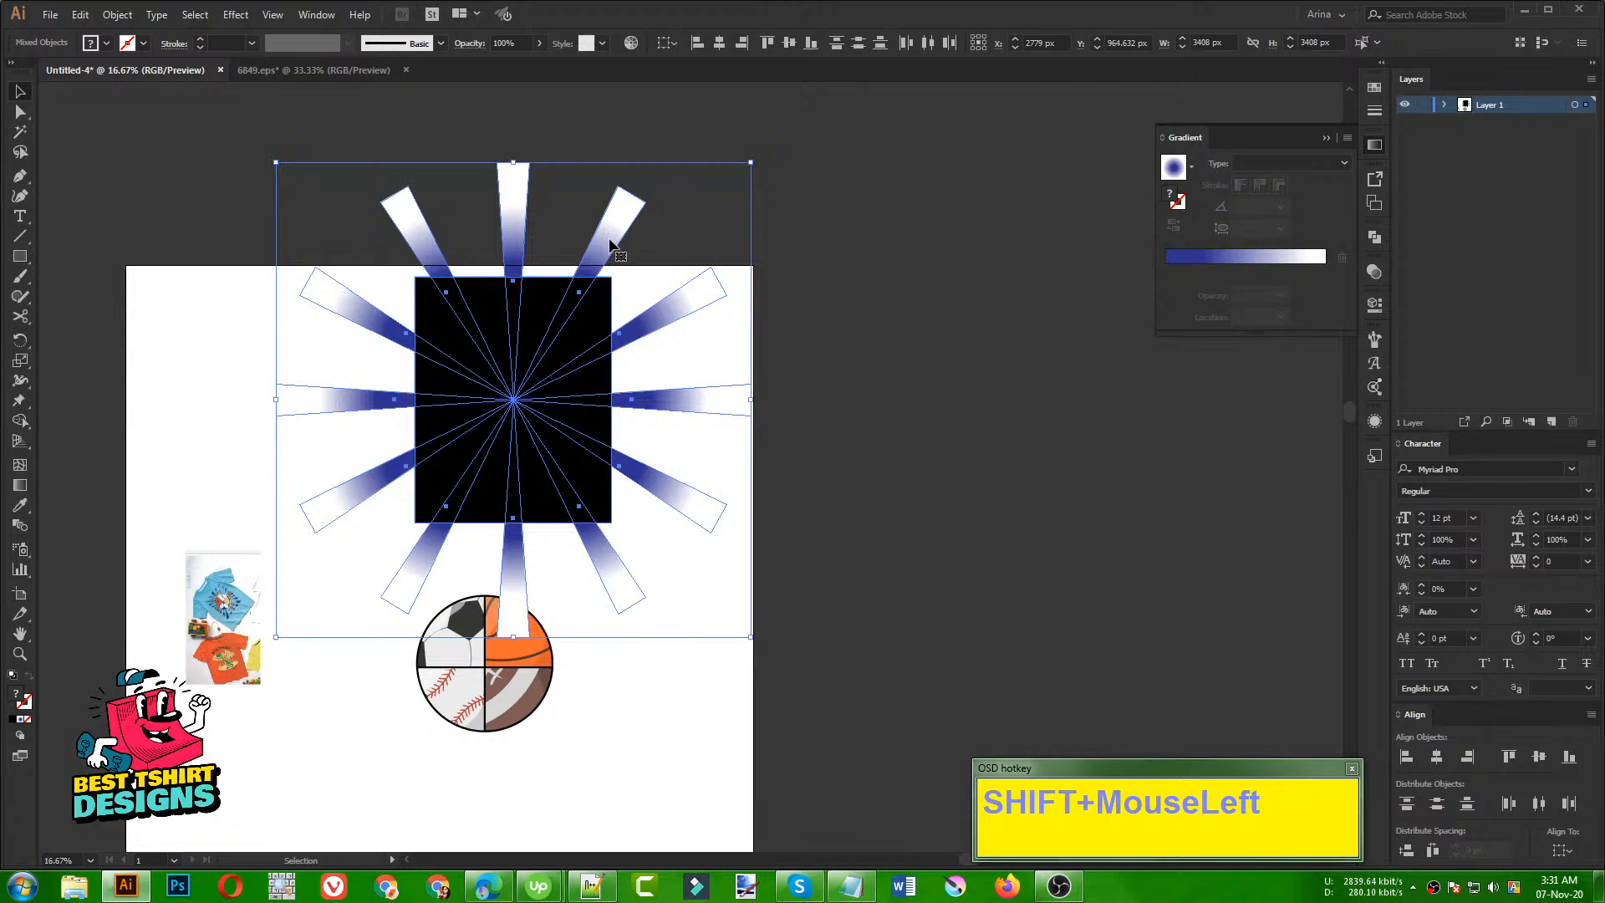
pyautogui.rightClick(513, 303)
pyautogui.click(577, 424)
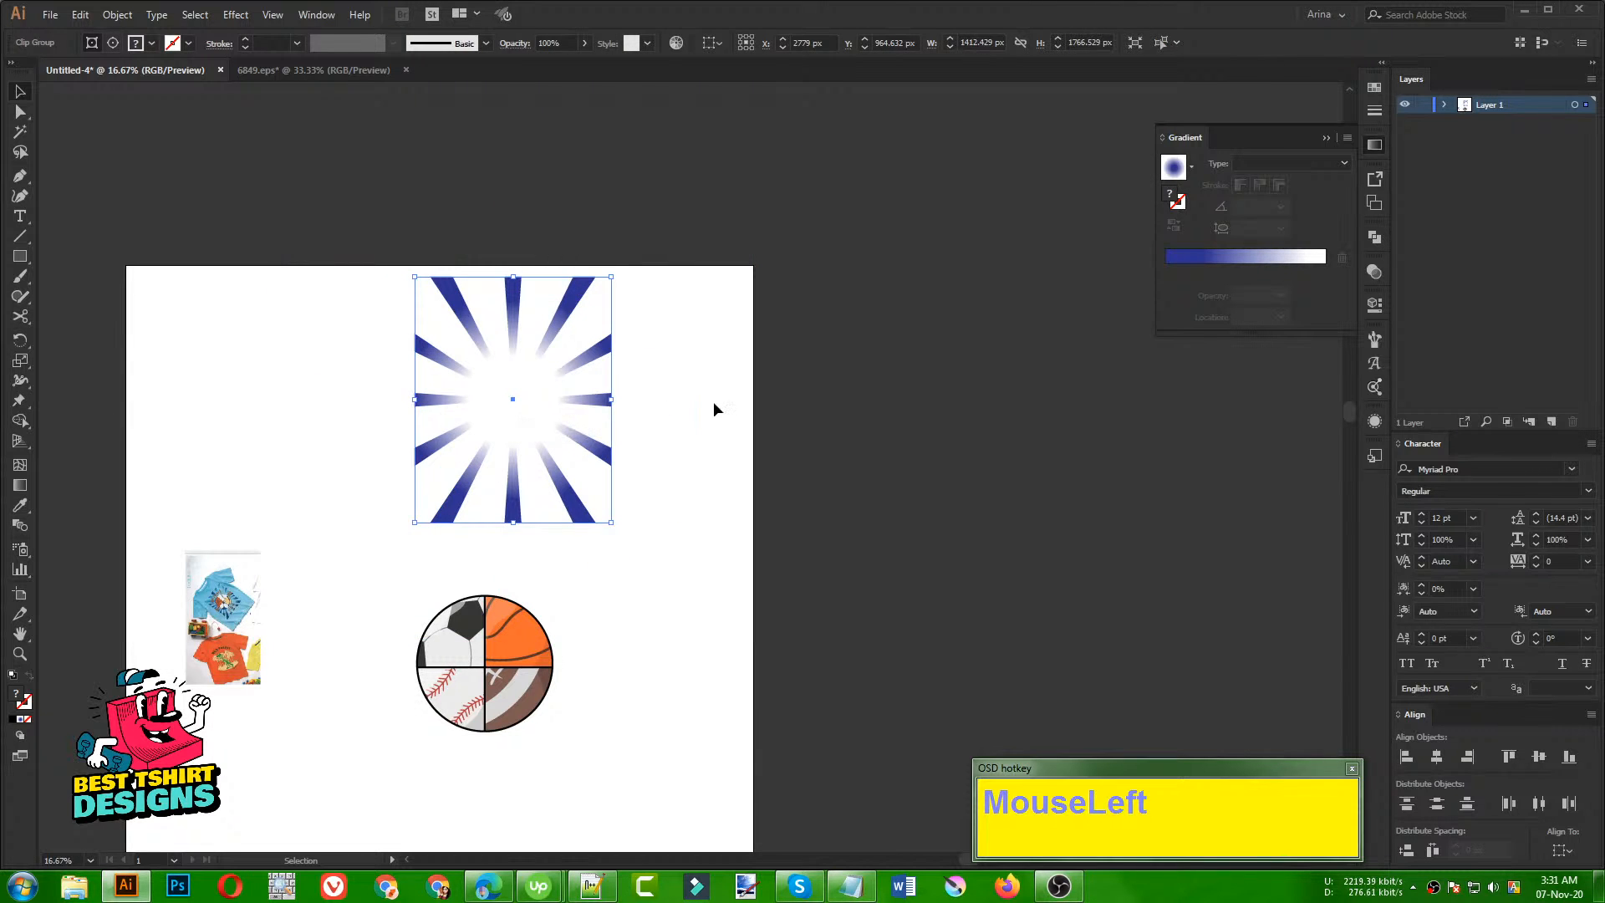
# Step: Try the clipped burst beside the artboard, then place it back in the artboard's upper-right area
pyautogui.moveTo(544, 419); pyautogui.dragTo(898, 443)
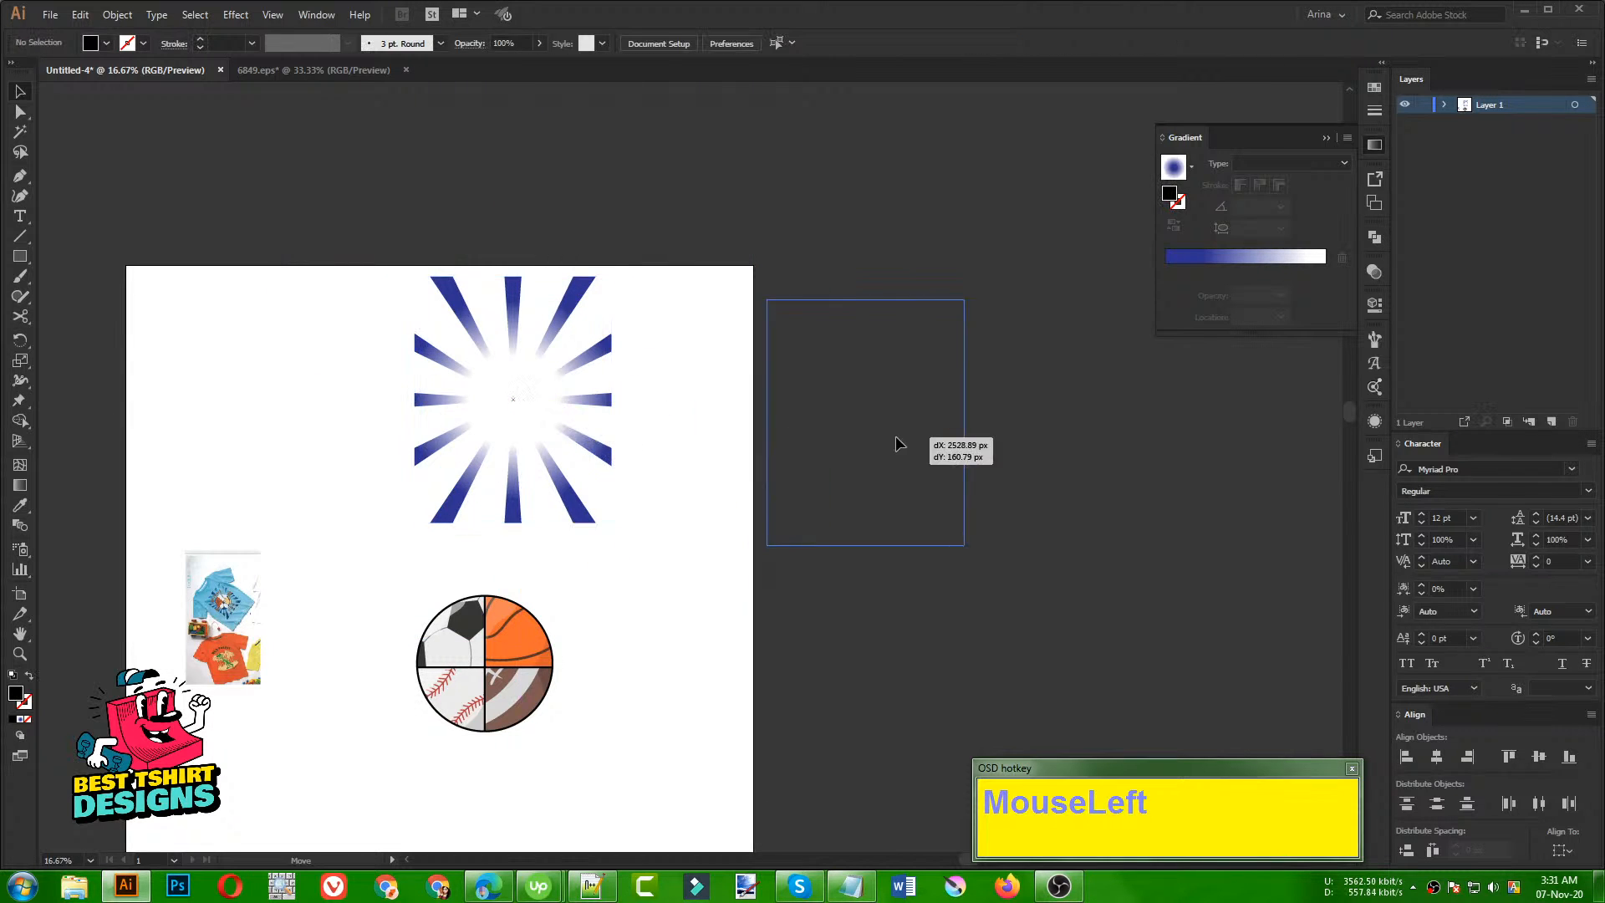
pyautogui.click(1037, 456)
pyautogui.moveTo(888, 391); pyautogui.dragTo(580, 390)
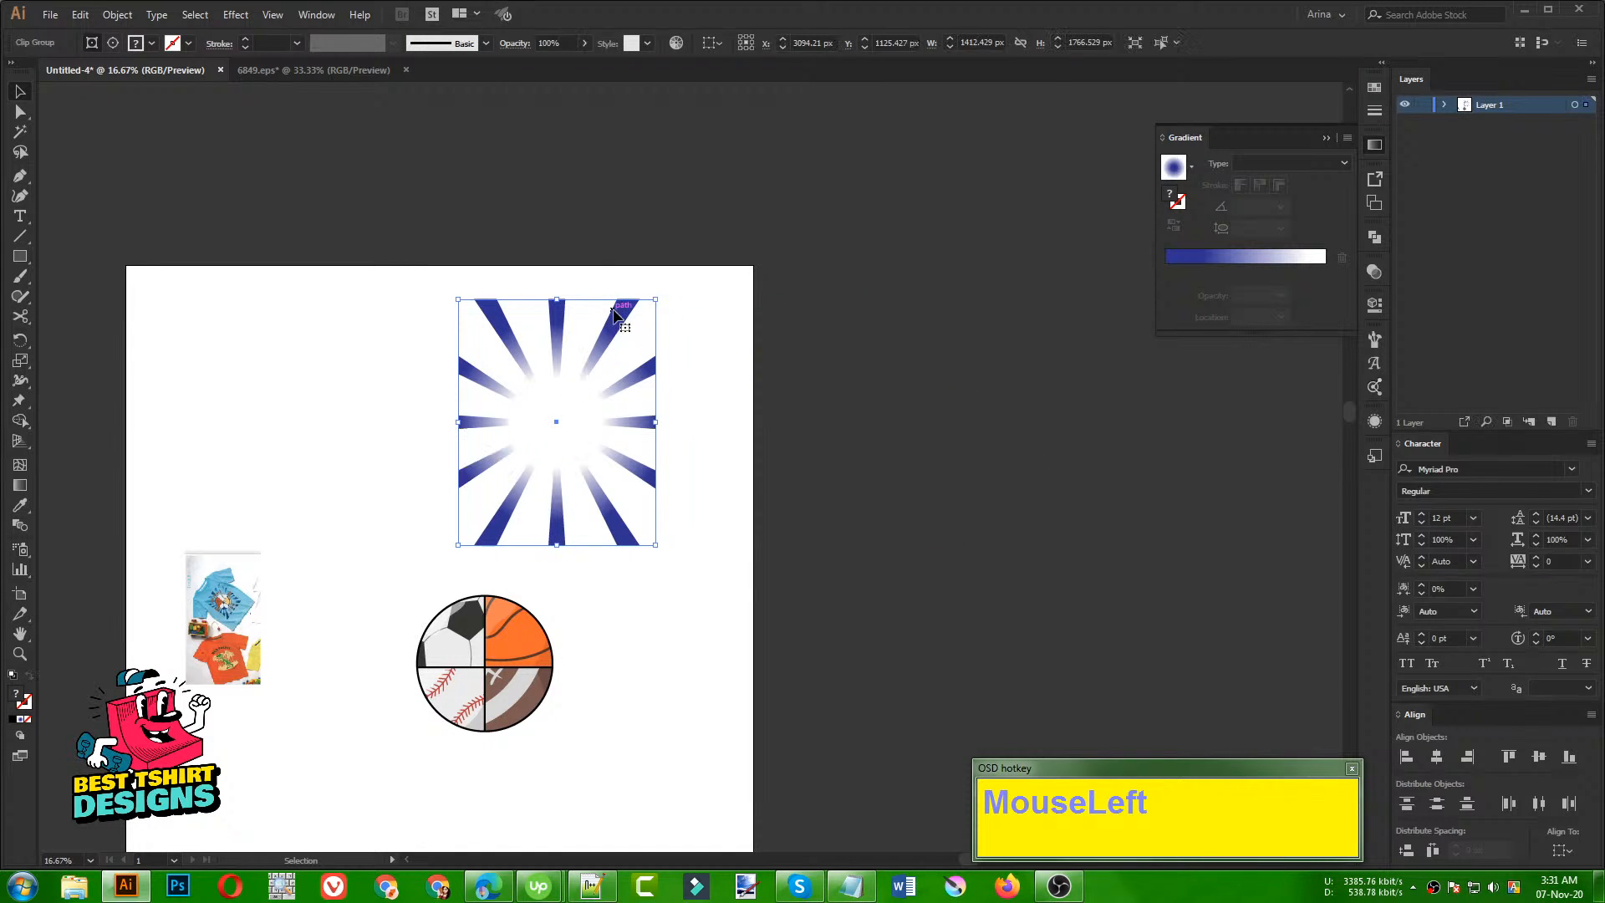
pyautogui.click(616, 594)
# Step: Move the sports-ball circle onto the centre of the clipped burst and bring it in front of the rays
pyautogui.keyDown('alt'); pyautogui.scroll(1, 562, 686); pyautogui.keyUp('alt')
pyautogui.moveTo(584, 758); pyautogui.dragTo(254, 540)
pyautogui.moveTo(438, 623); pyautogui.dragTo(548, 247)
pyautogui.moveTo(656, 284); pyautogui.dragTo(626, 284)
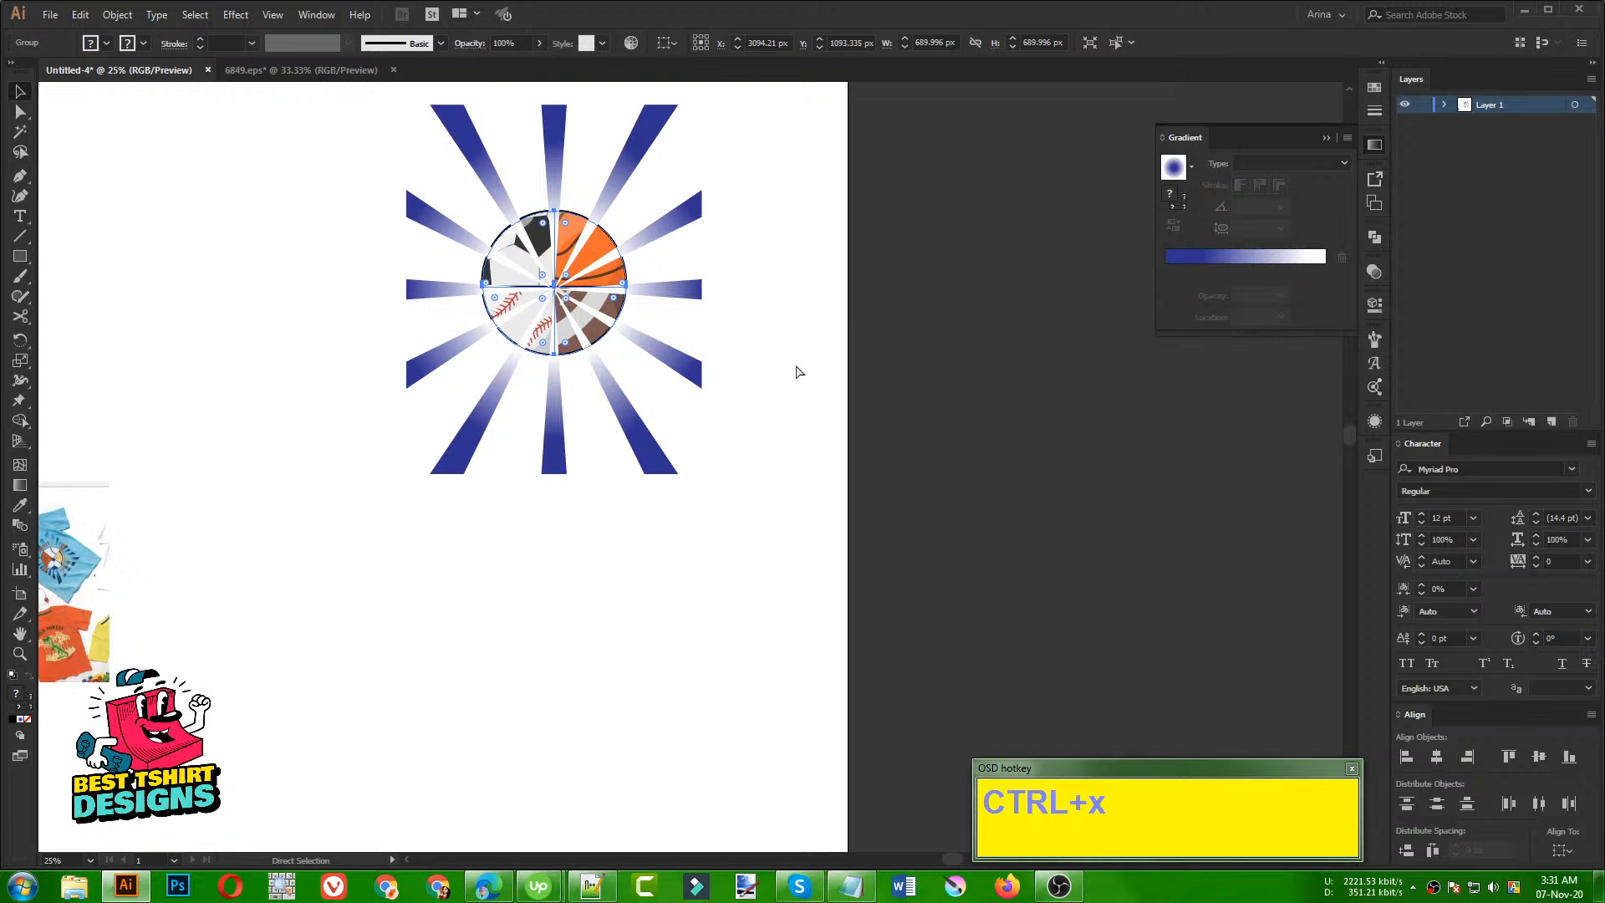
pyautogui.hotkey('ctrl', 'x')
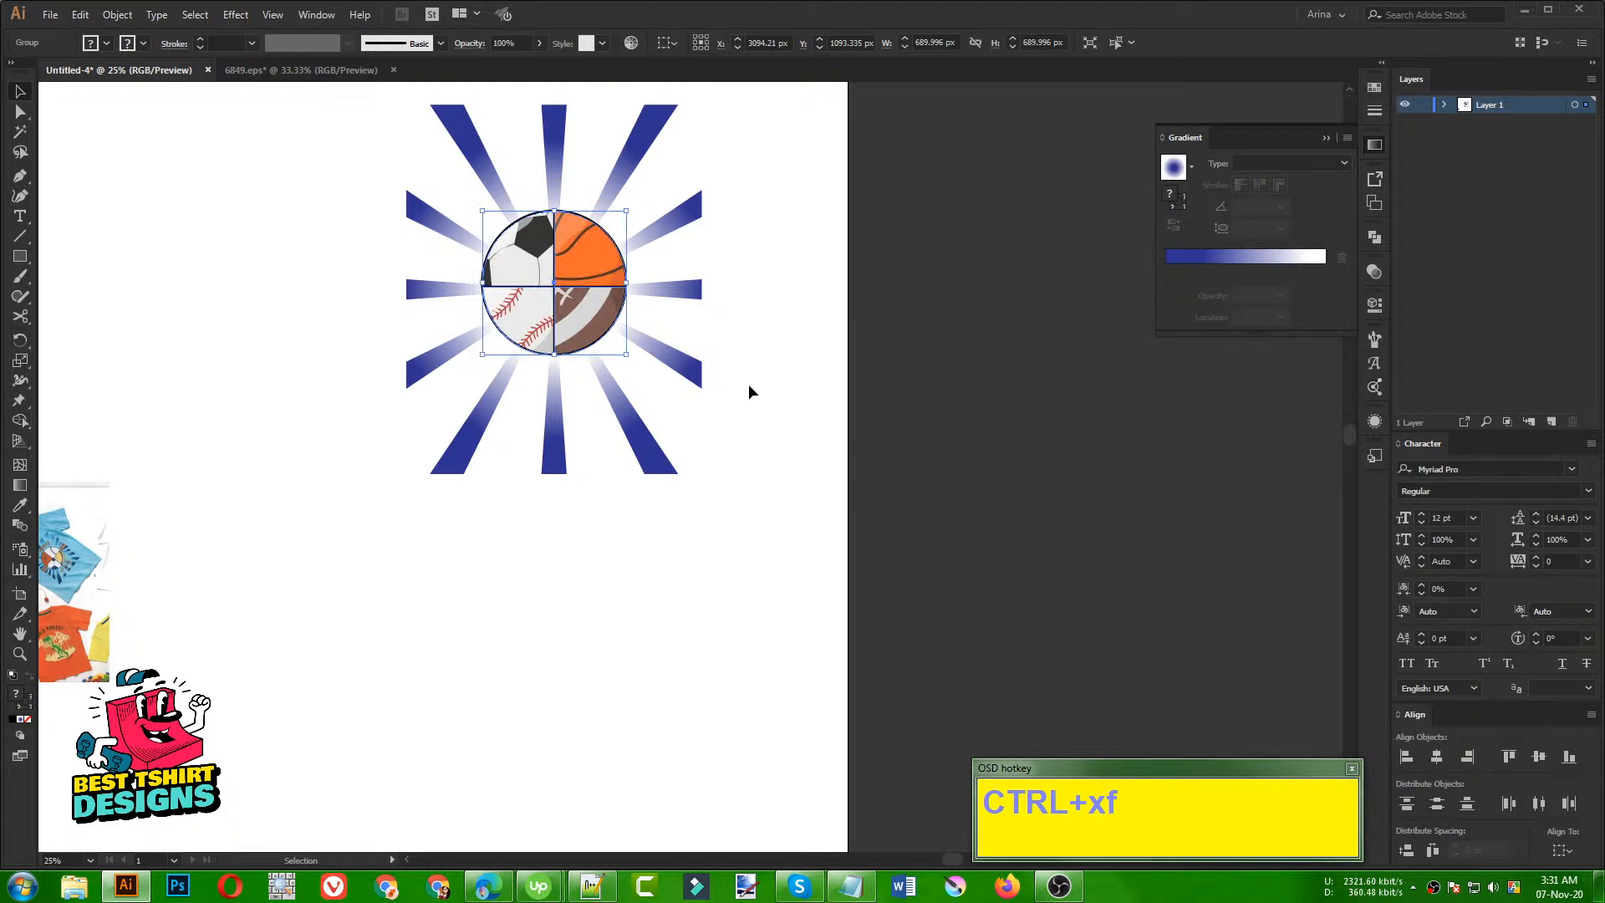
# Step: Enlarge the sports-ball circle over the burst, and group the circle with the rays
pyautogui.moveTo(554, 357); pyautogui.dragTo(561, 408)
pyautogui.click(770, 395)
pyautogui.scroll(2, 769, 335)
pyautogui.scroll(1, 769, 334)
pyautogui.moveTo(757, 554); pyautogui.dragTo(322, 178)
pyautogui.hotkey('ctrl', 'g')
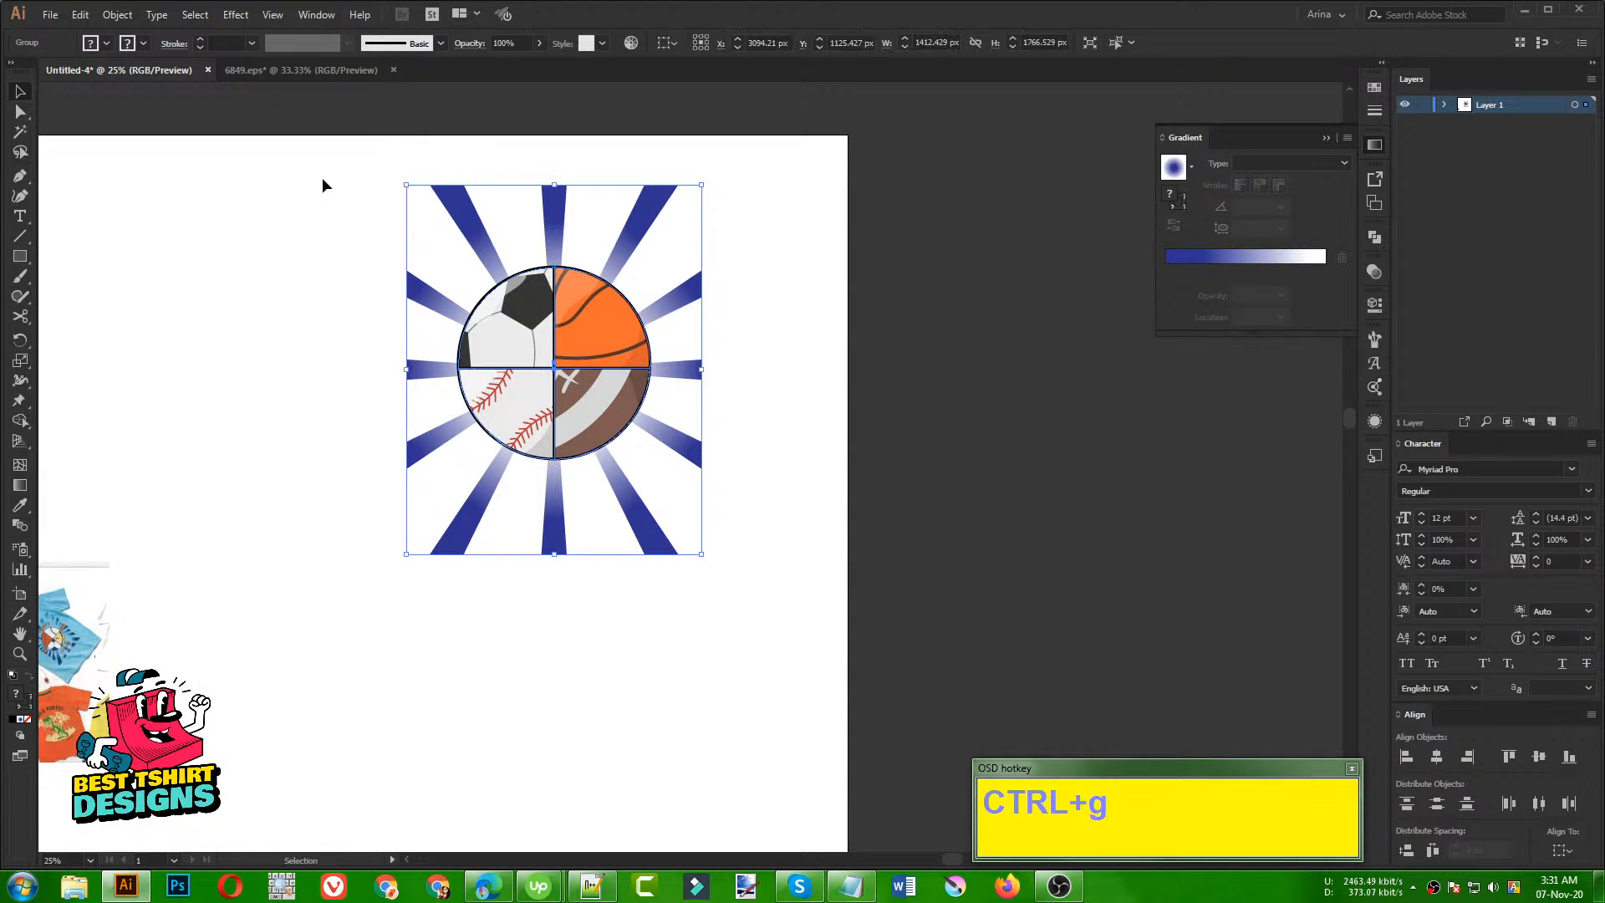
# Step: Draw a black rectangle about 1608 × 1996 px around the grouped graphic and send it behind the artwork
pyautogui.click(21, 256)
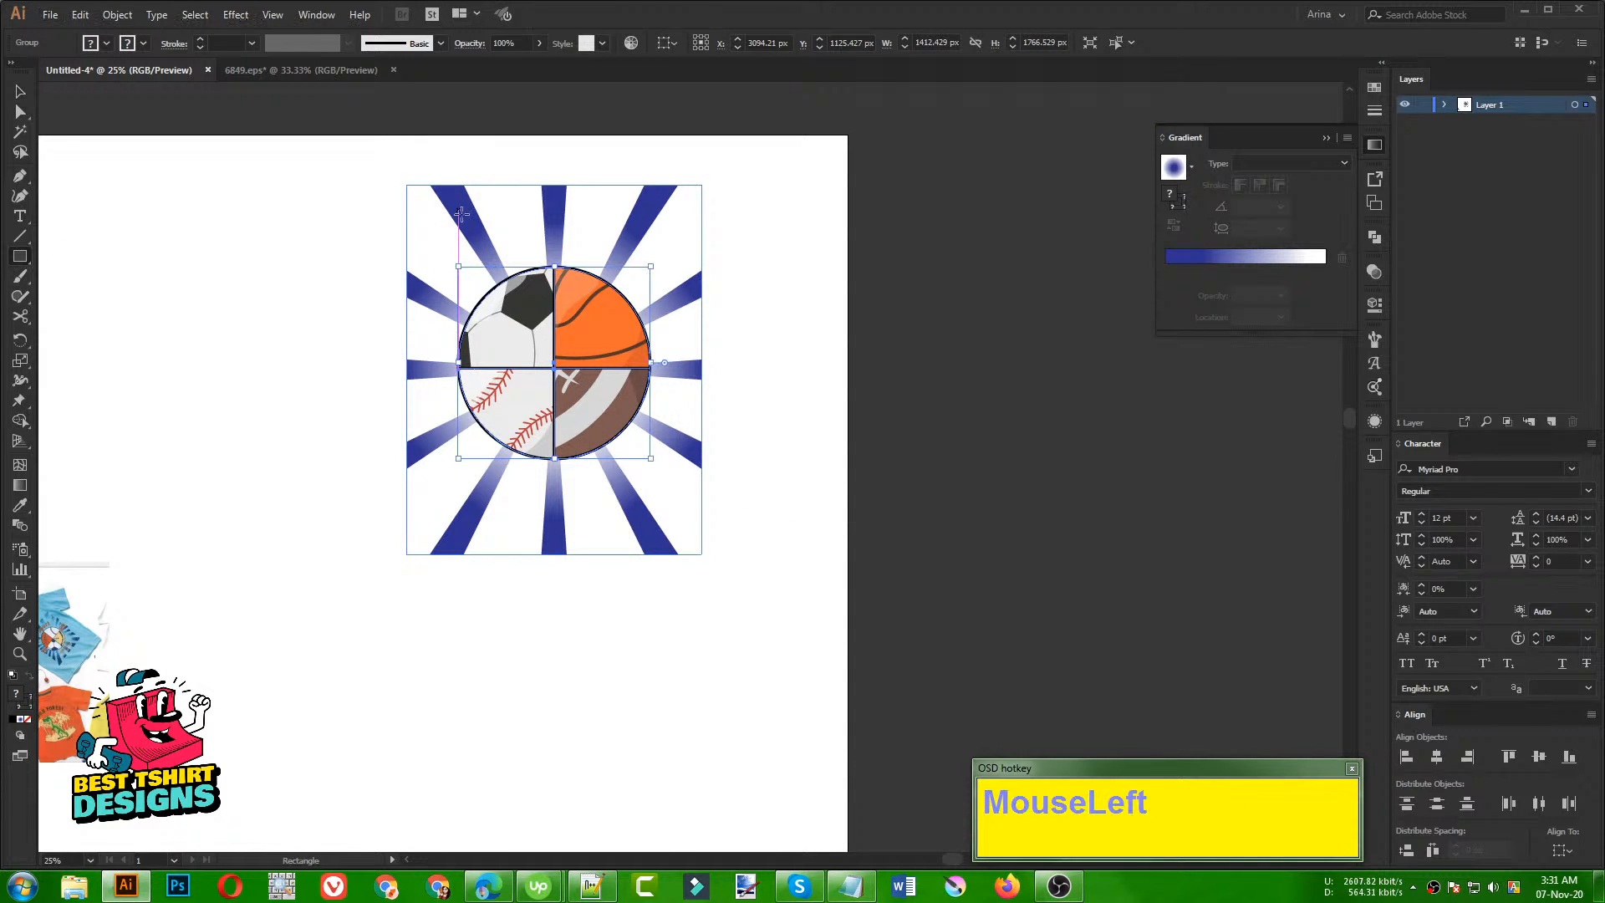
pyautogui.moveTo(383, 160); pyautogui.dragTo(720, 578)
pyautogui.hotkey('ctrl', 'x')
pyautogui.hotkey('ctrl', 'b')
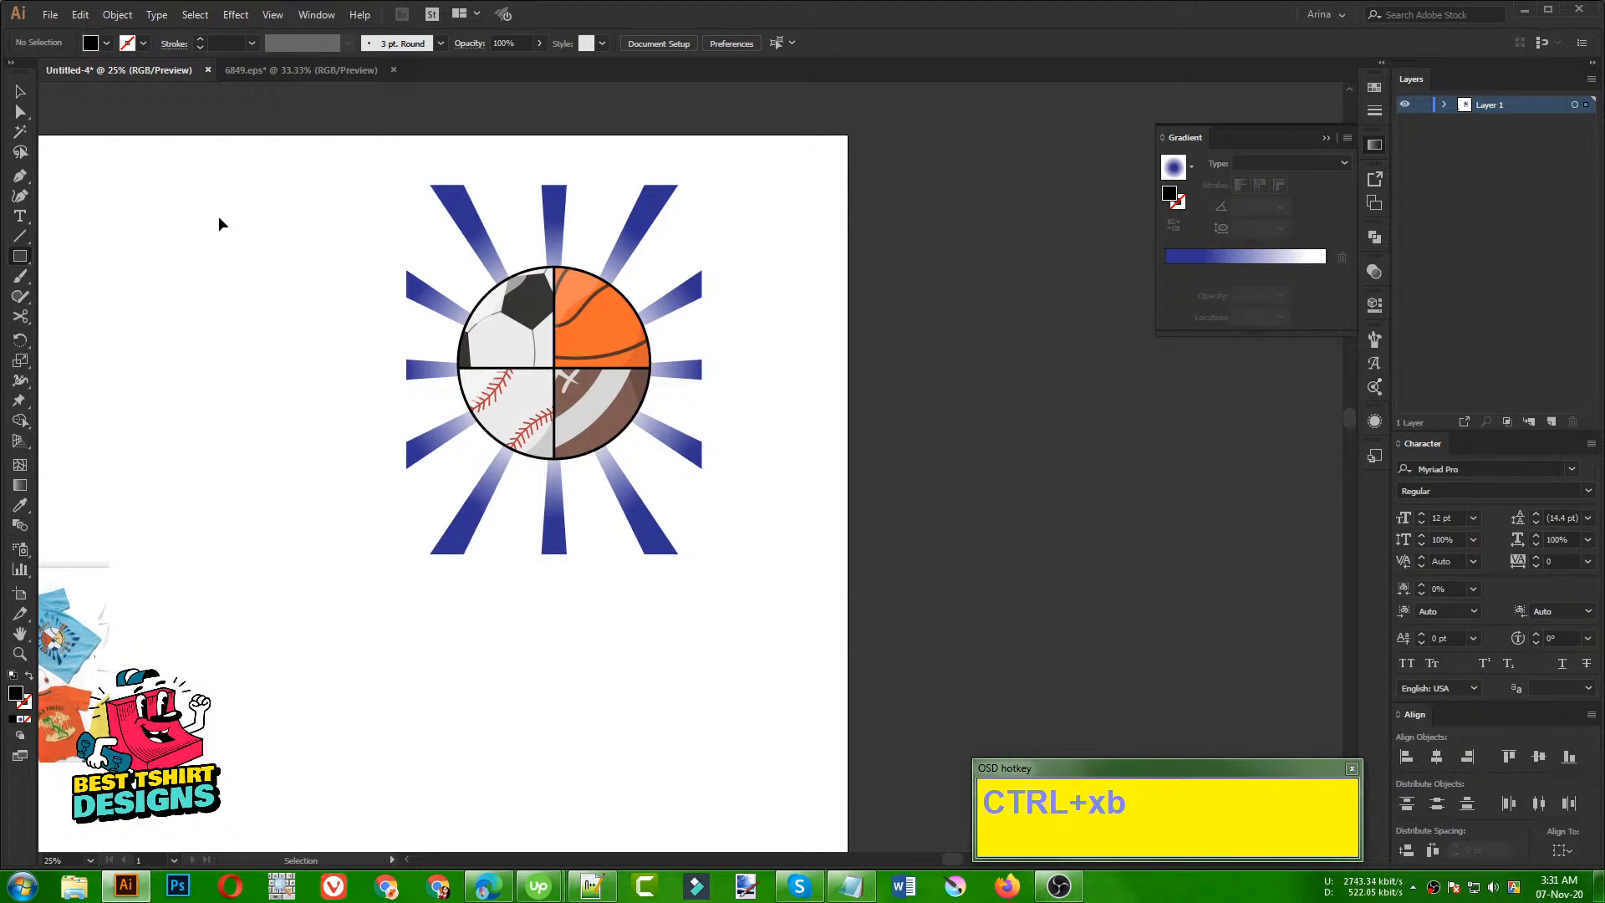
pyautogui.press('v')
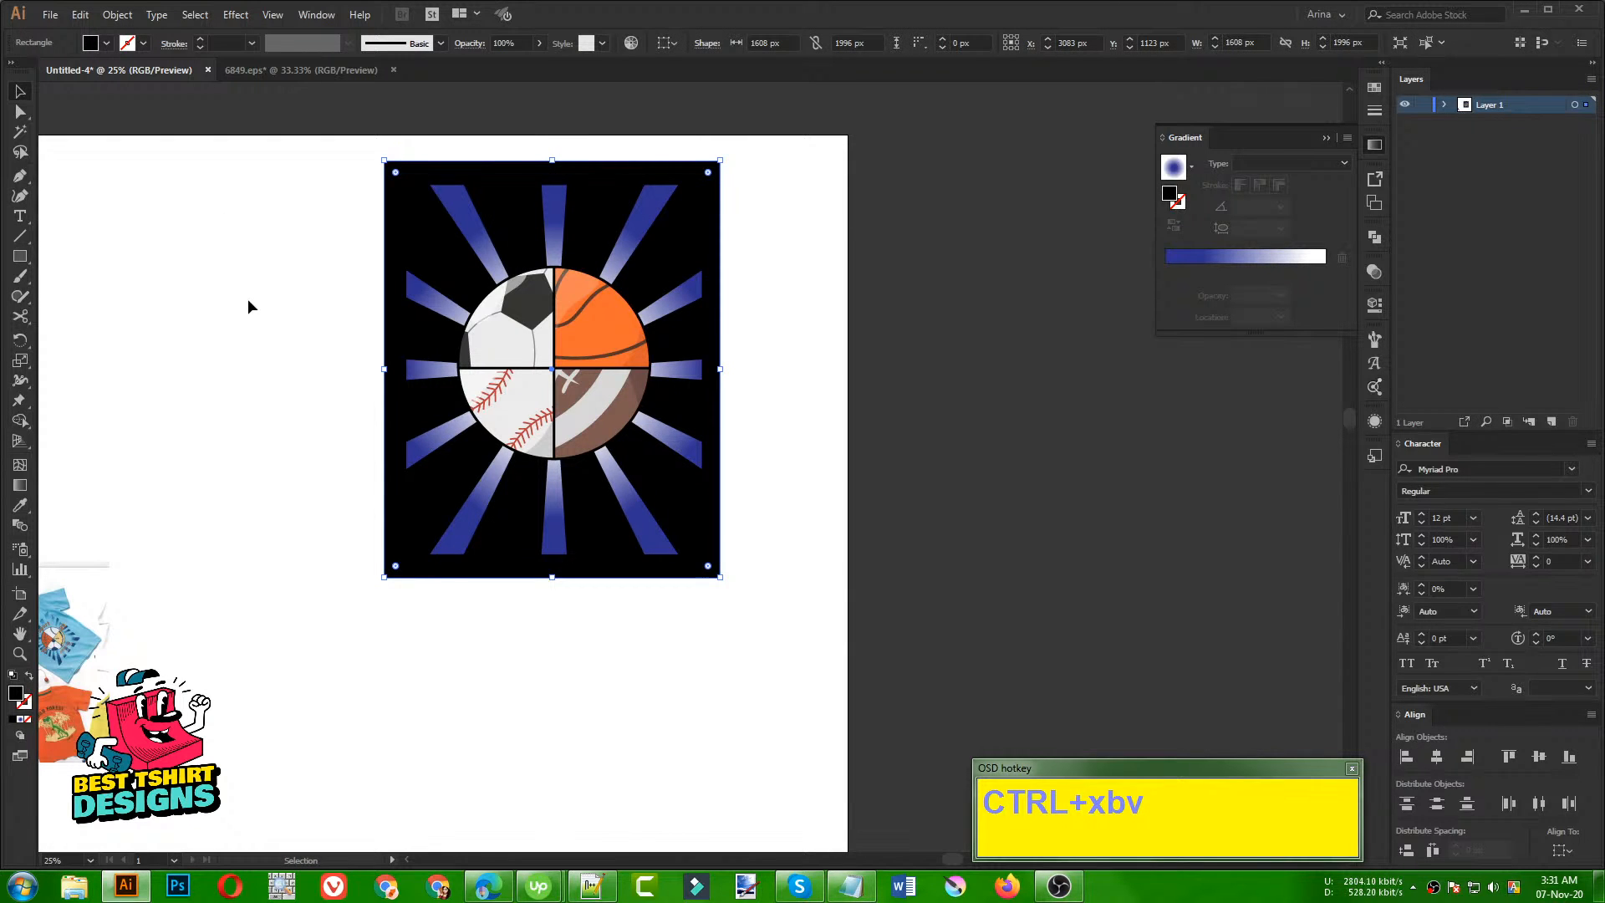
pyautogui.click(249, 306)
# Step: Resize the black background rectangle to about 1412 × 1767 px so its corners match the clipped burst
pyautogui.click(454, 172)
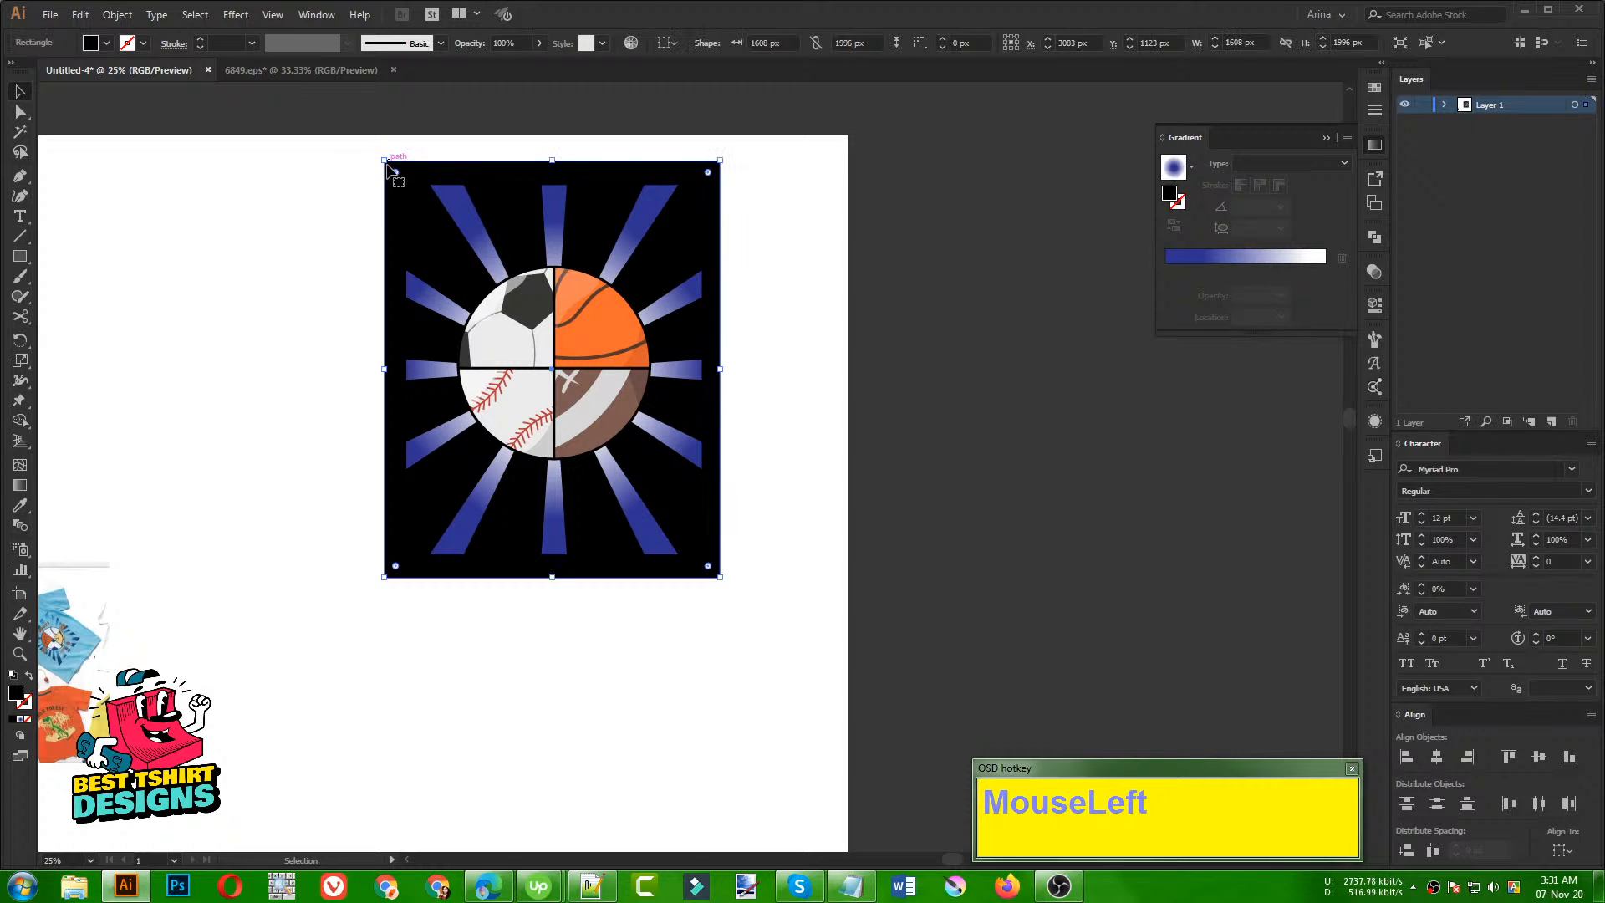
pyautogui.moveTo(385, 161); pyautogui.dragTo(407, 184)
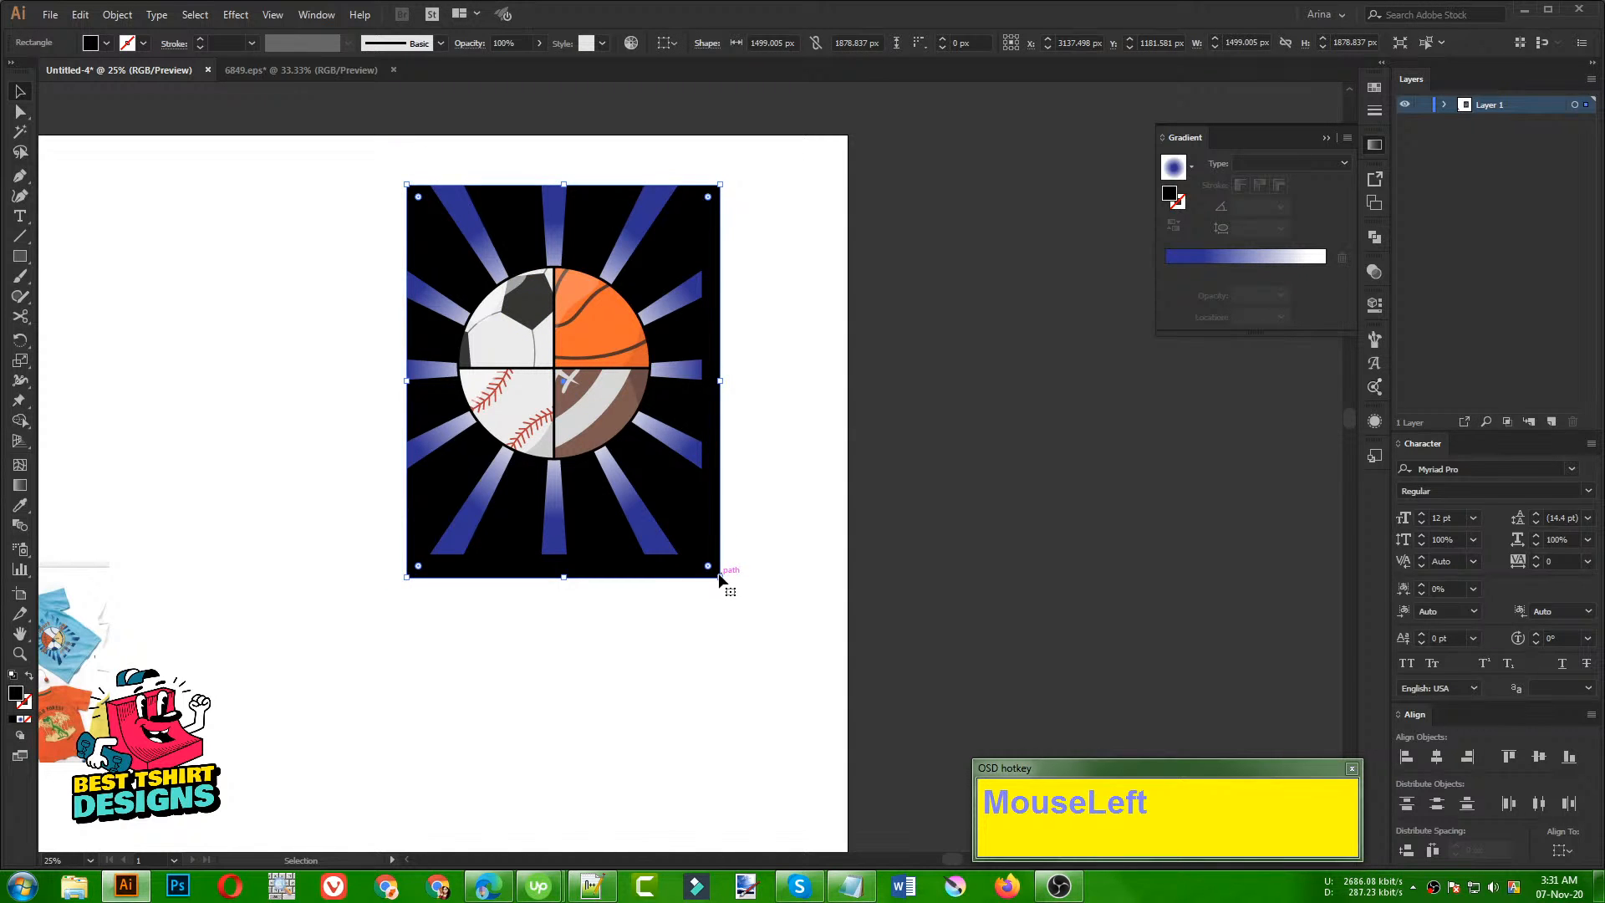
pyautogui.moveTo(720, 577); pyautogui.dragTo(702, 555)
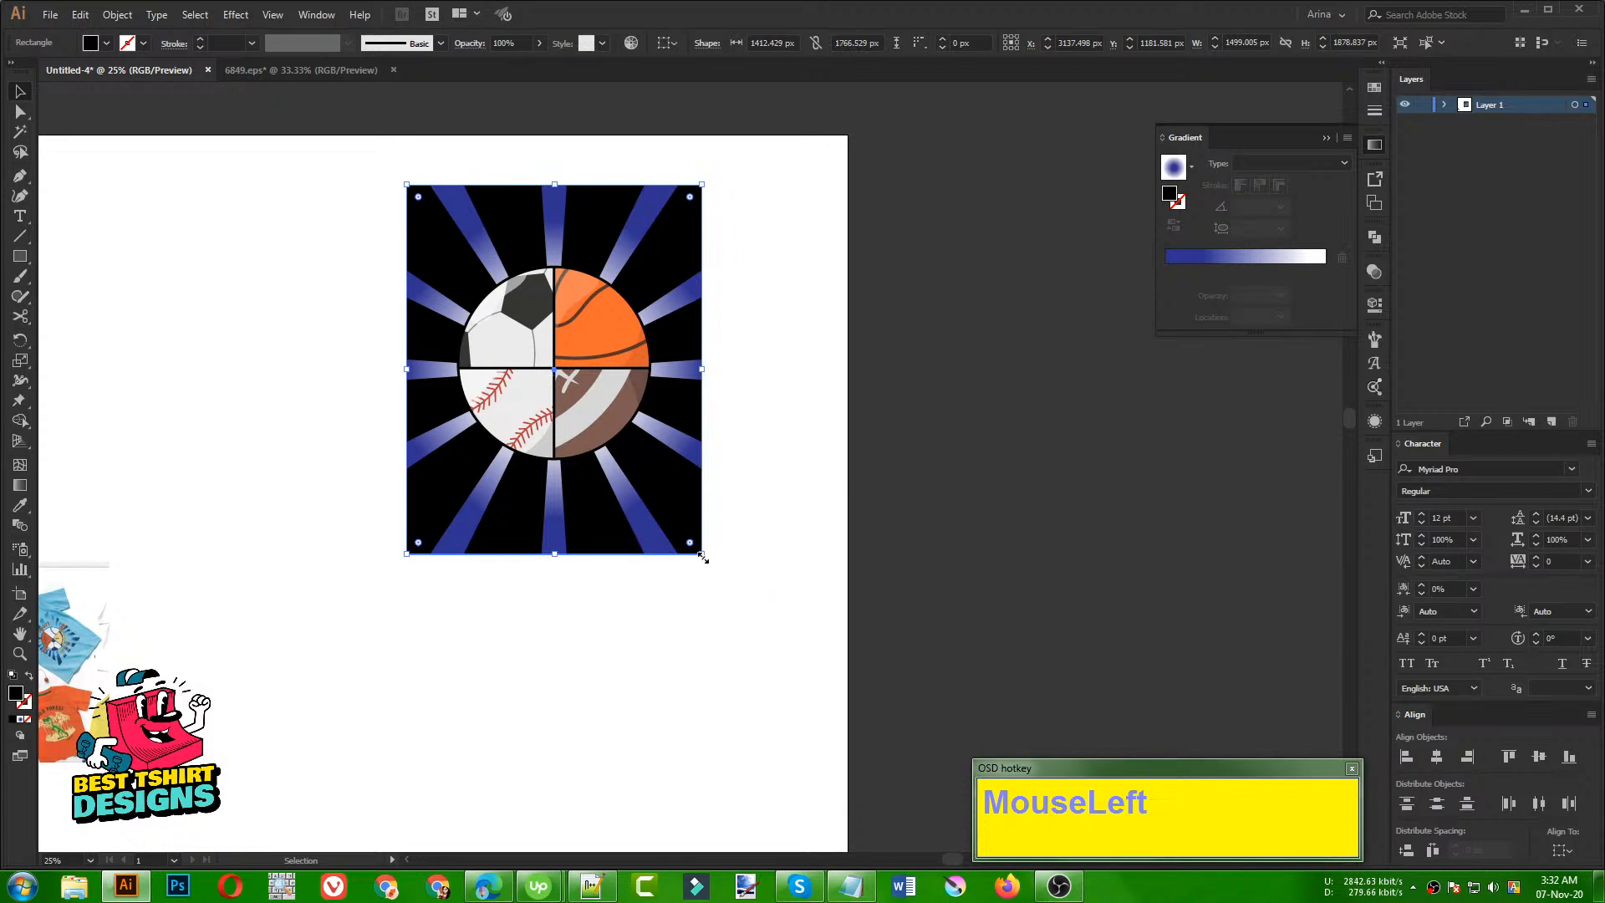
pyautogui.click(796, 518)
# Step: Check the fabric colour on the reference shirt and fill the background rectangle with light blue (R=41 G=171 B=226)
pyautogui.scroll(1, 723, 430)
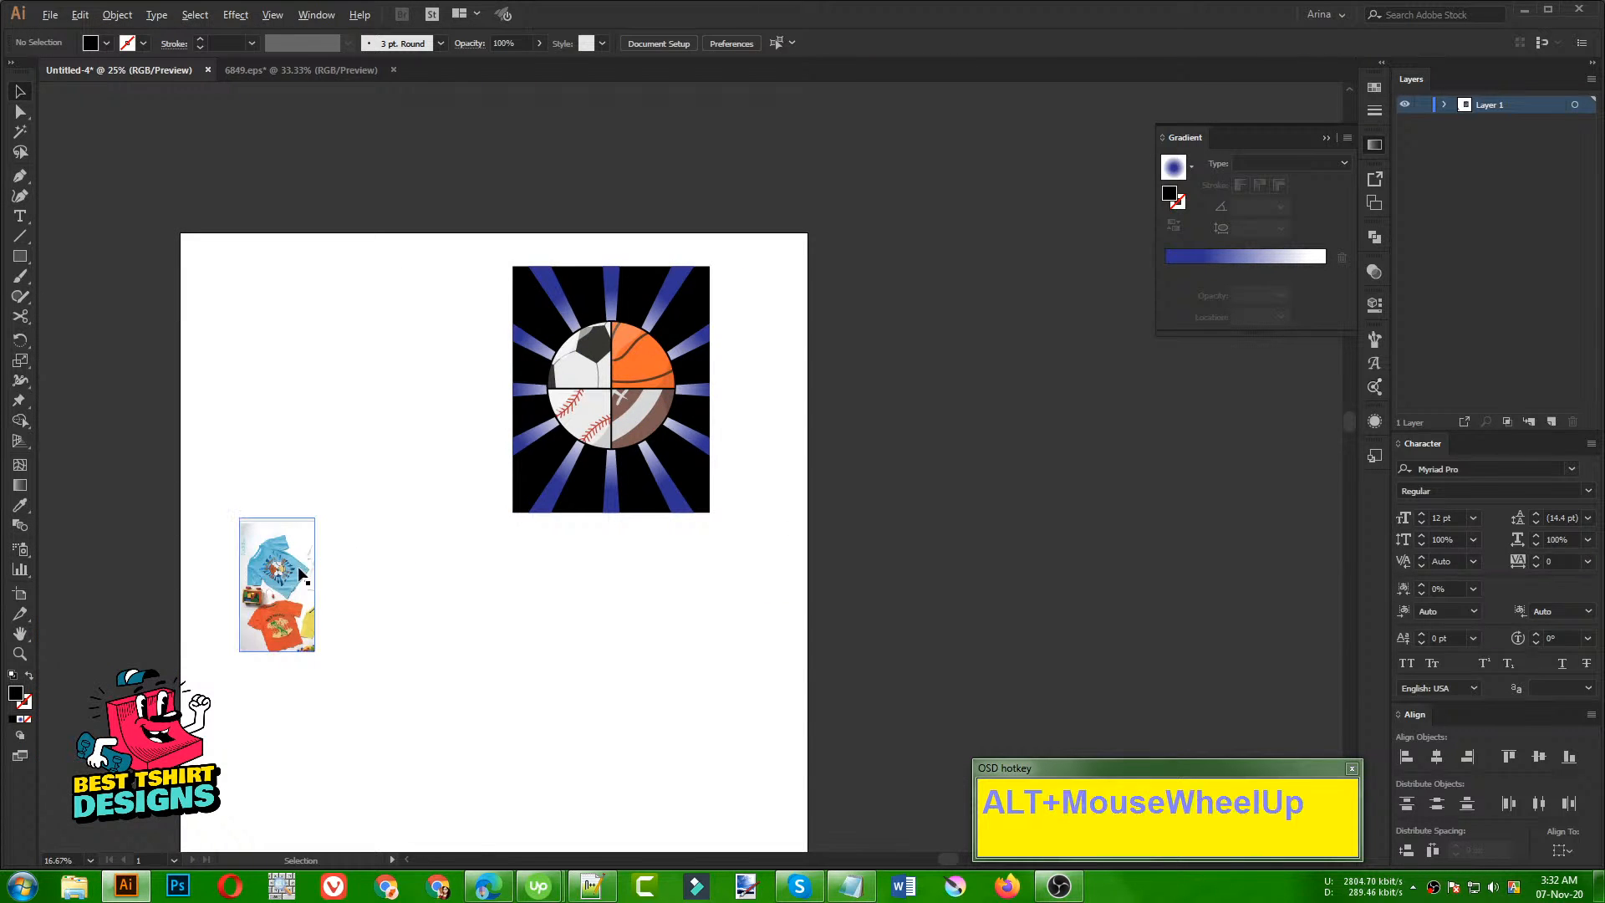
pyautogui.scroll(6, 301, 573)
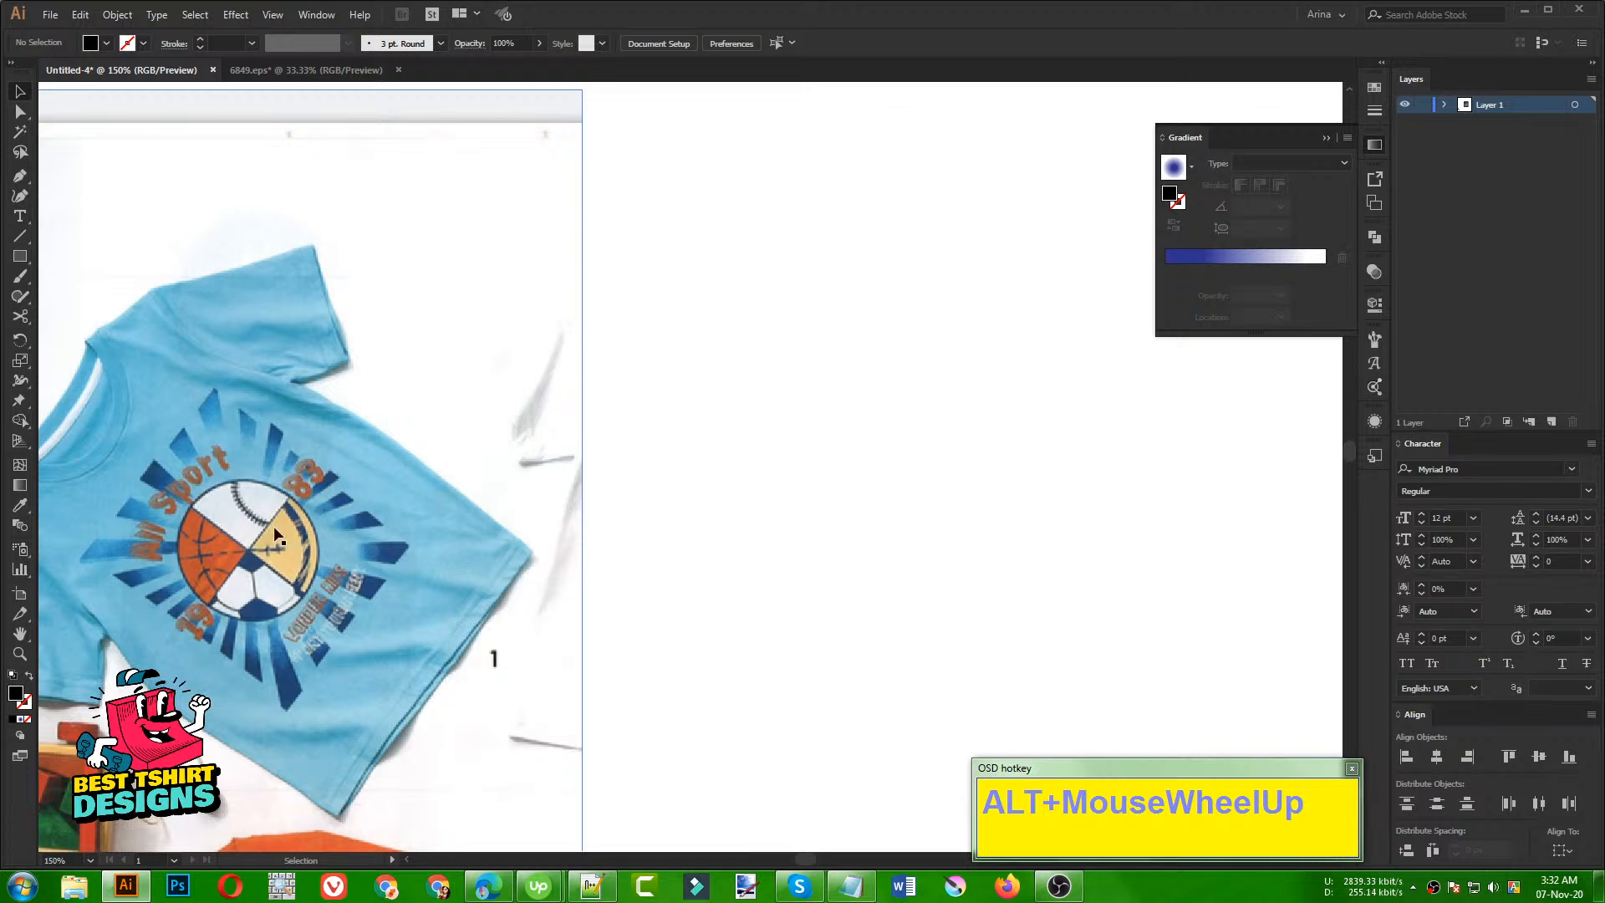
pyautogui.scroll(-3, 181, 557)
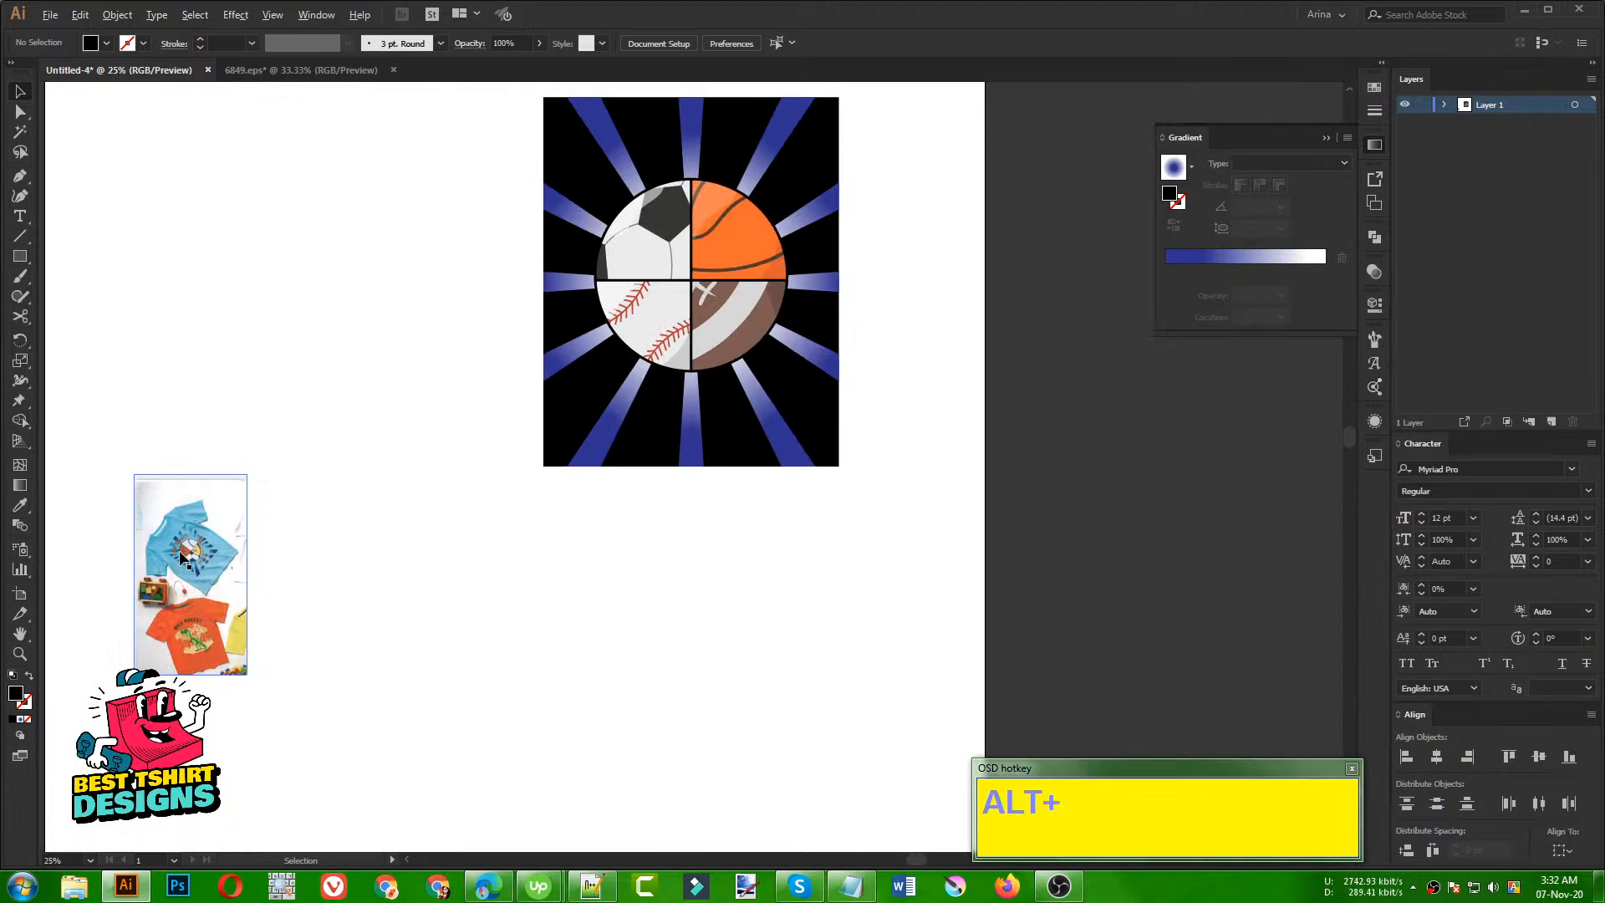
pyautogui.scroll(3, 591, 555)
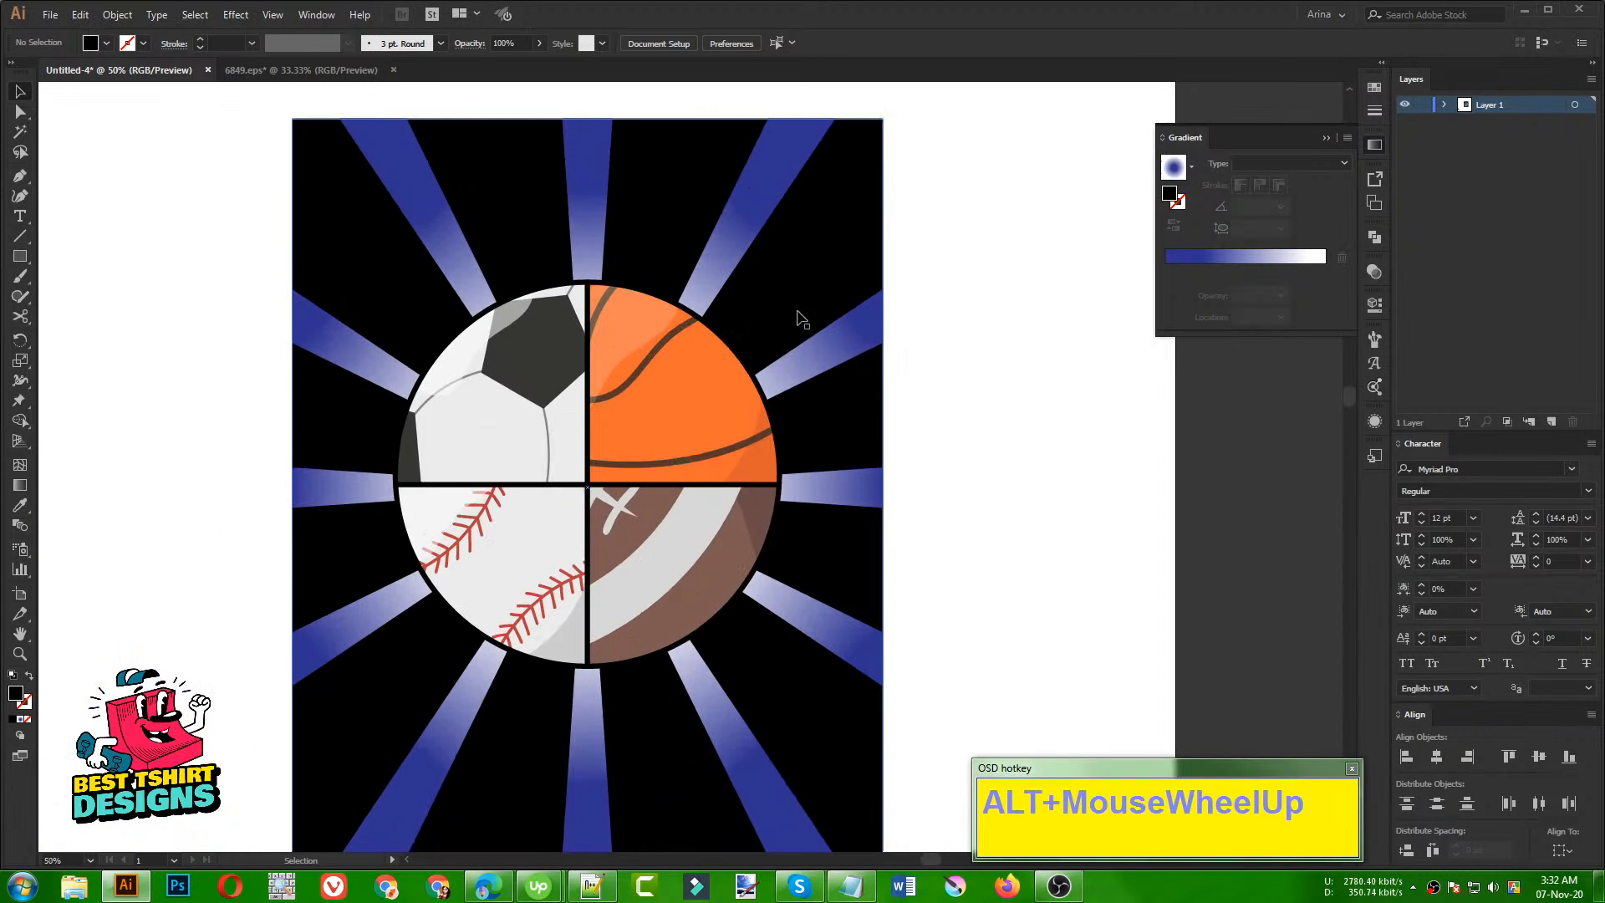
pyautogui.click(807, 311)
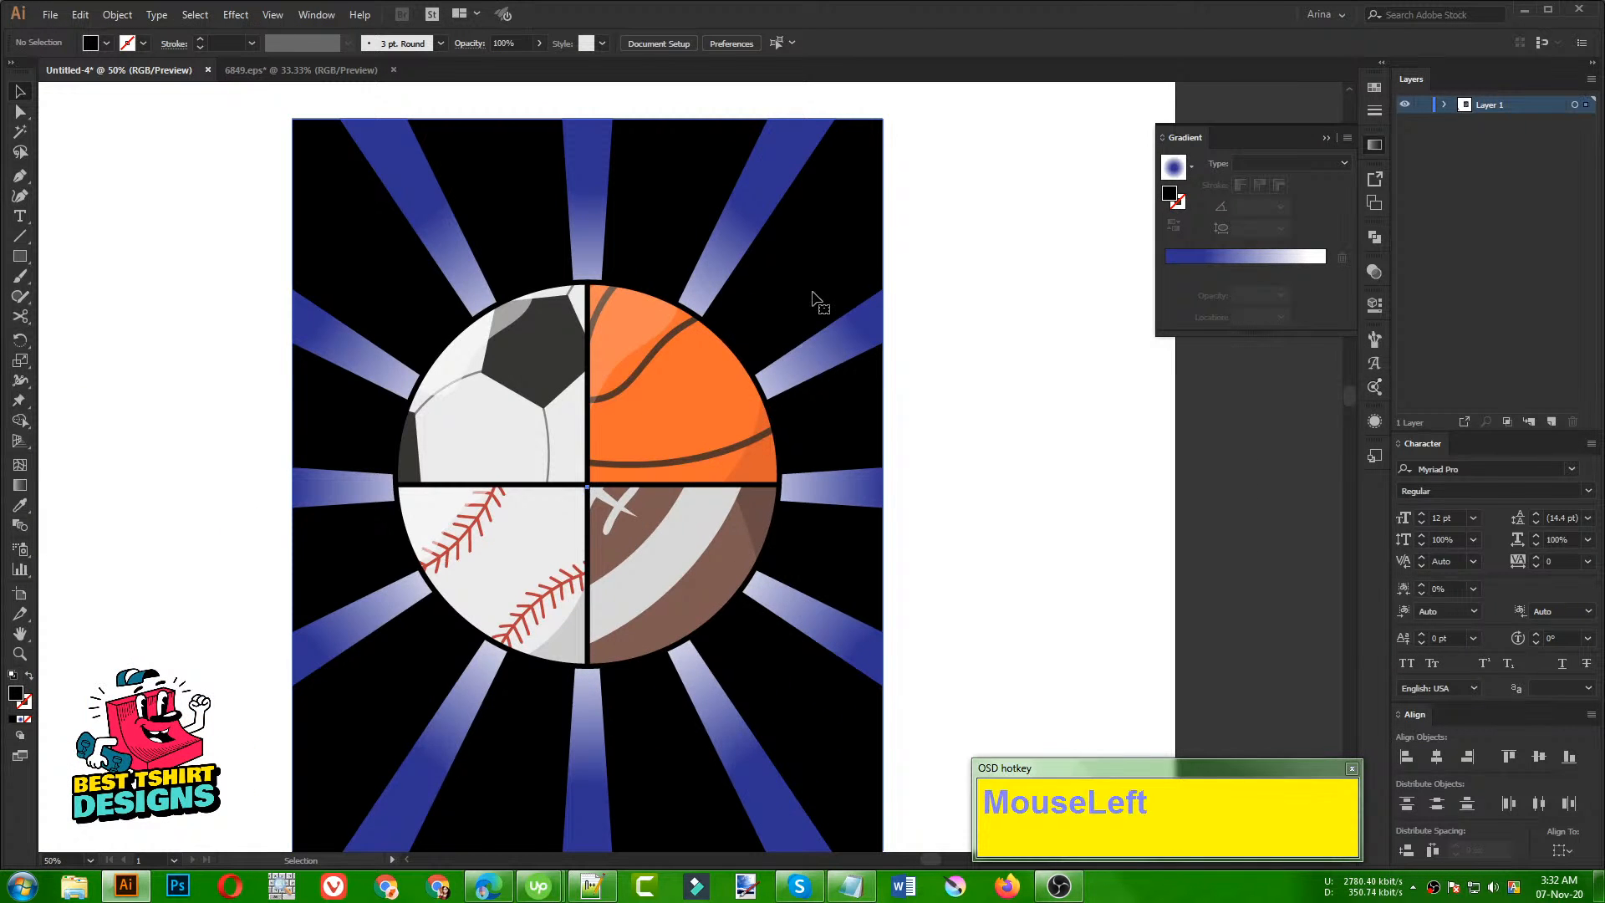
pyautogui.scroll(-1, 359, 268)
pyautogui.click(108, 44)
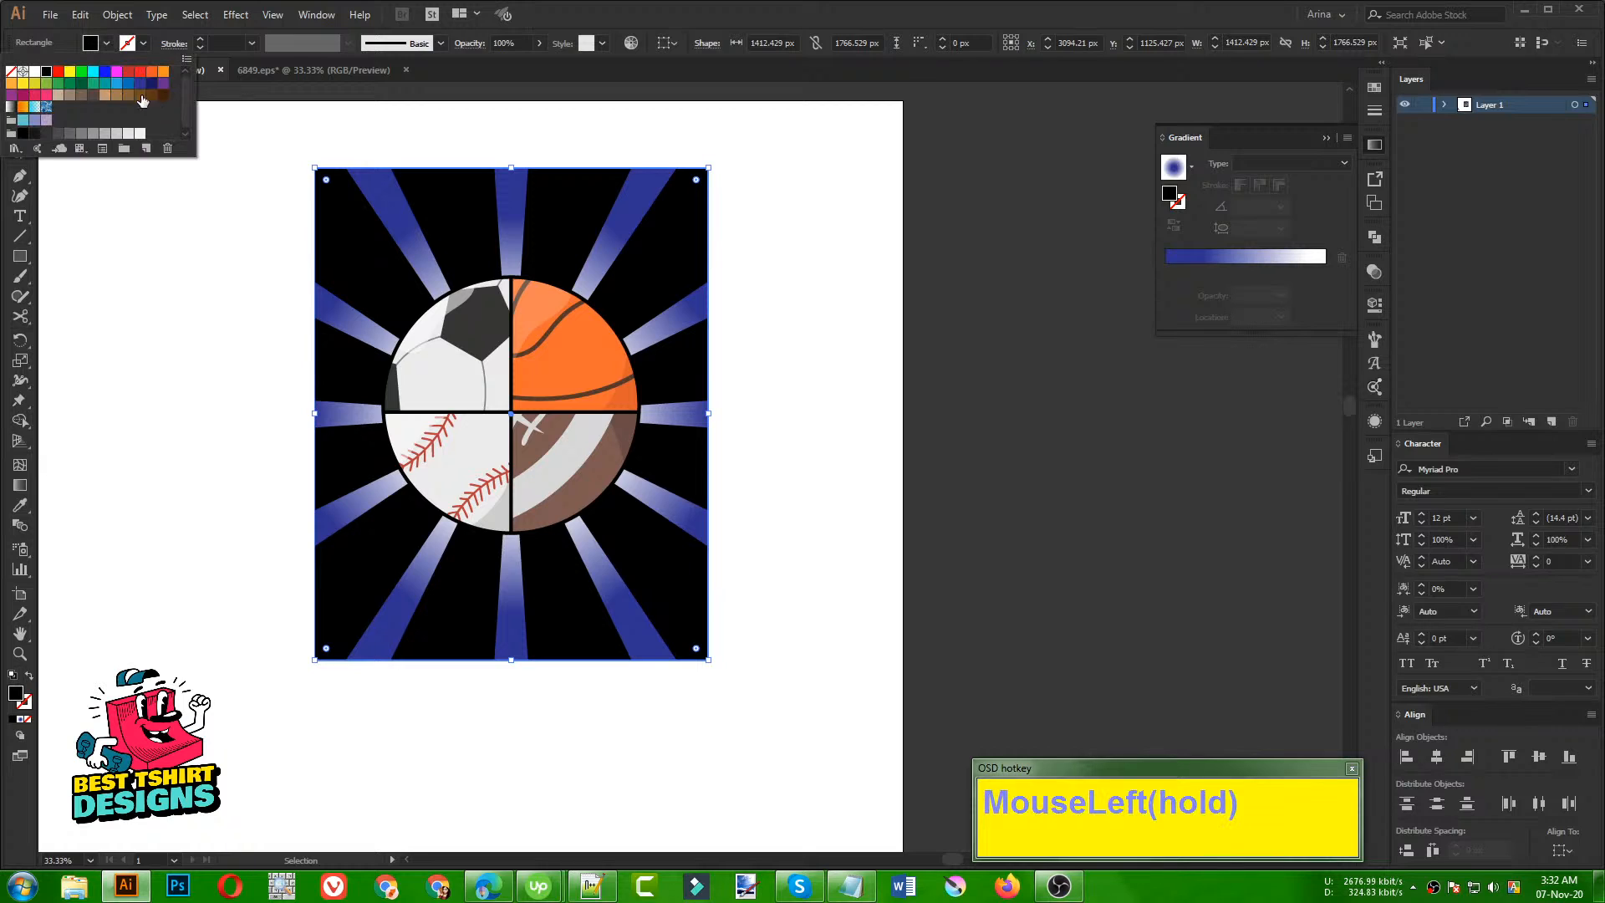
pyautogui.click(116, 84)
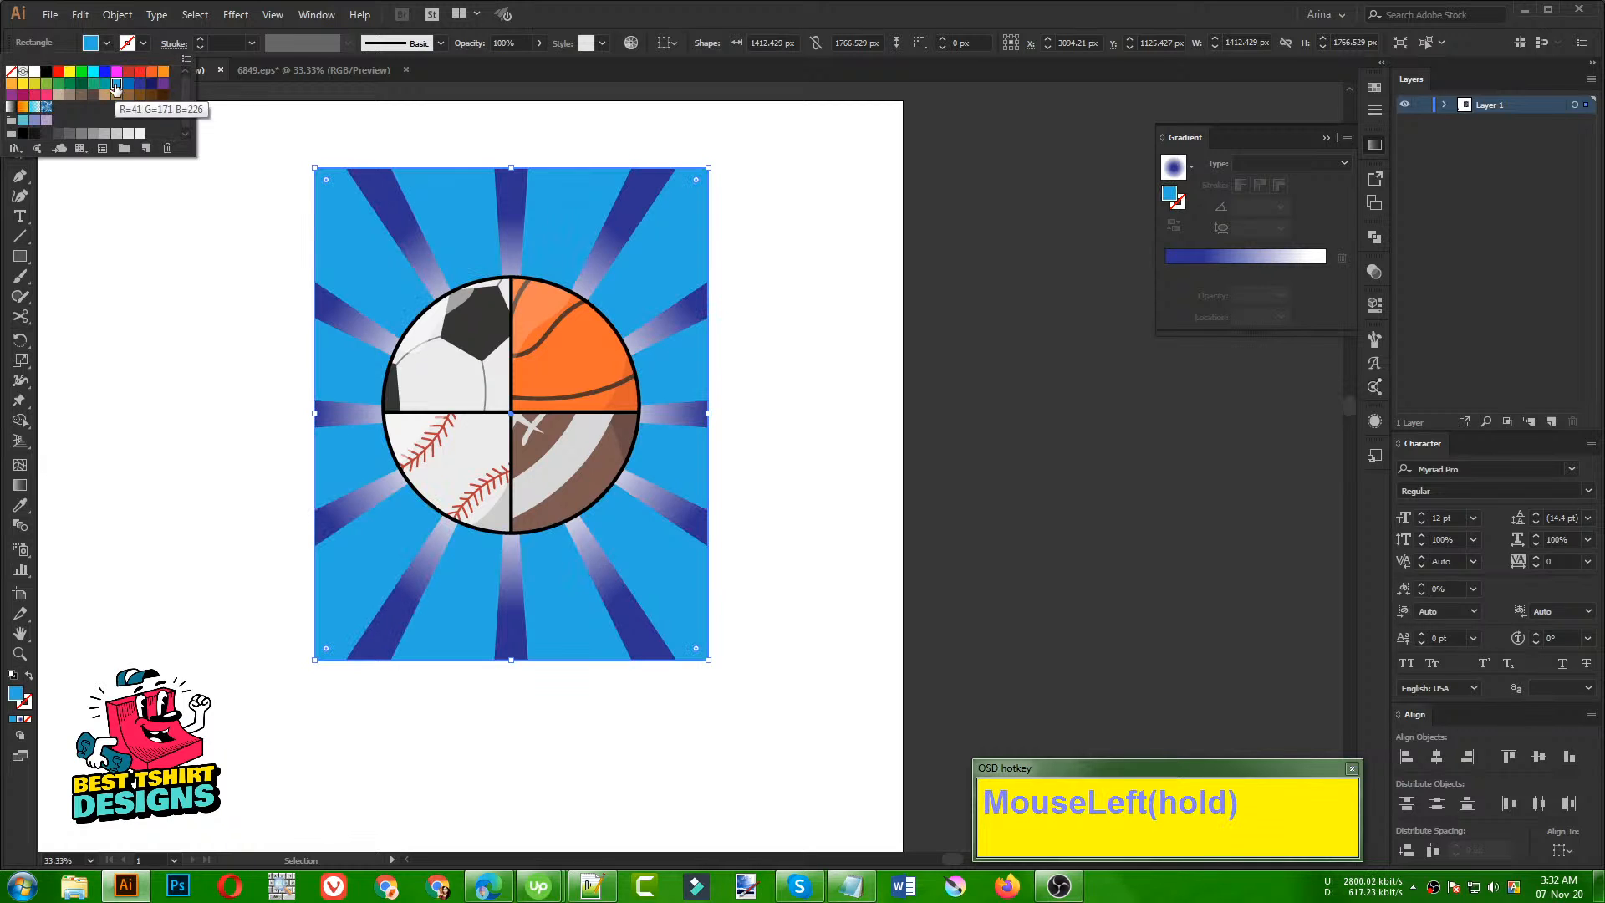
# Step: Delete the light blue background rectangle behind the sports-ball circle and rays
pyautogui.click(155, 268)
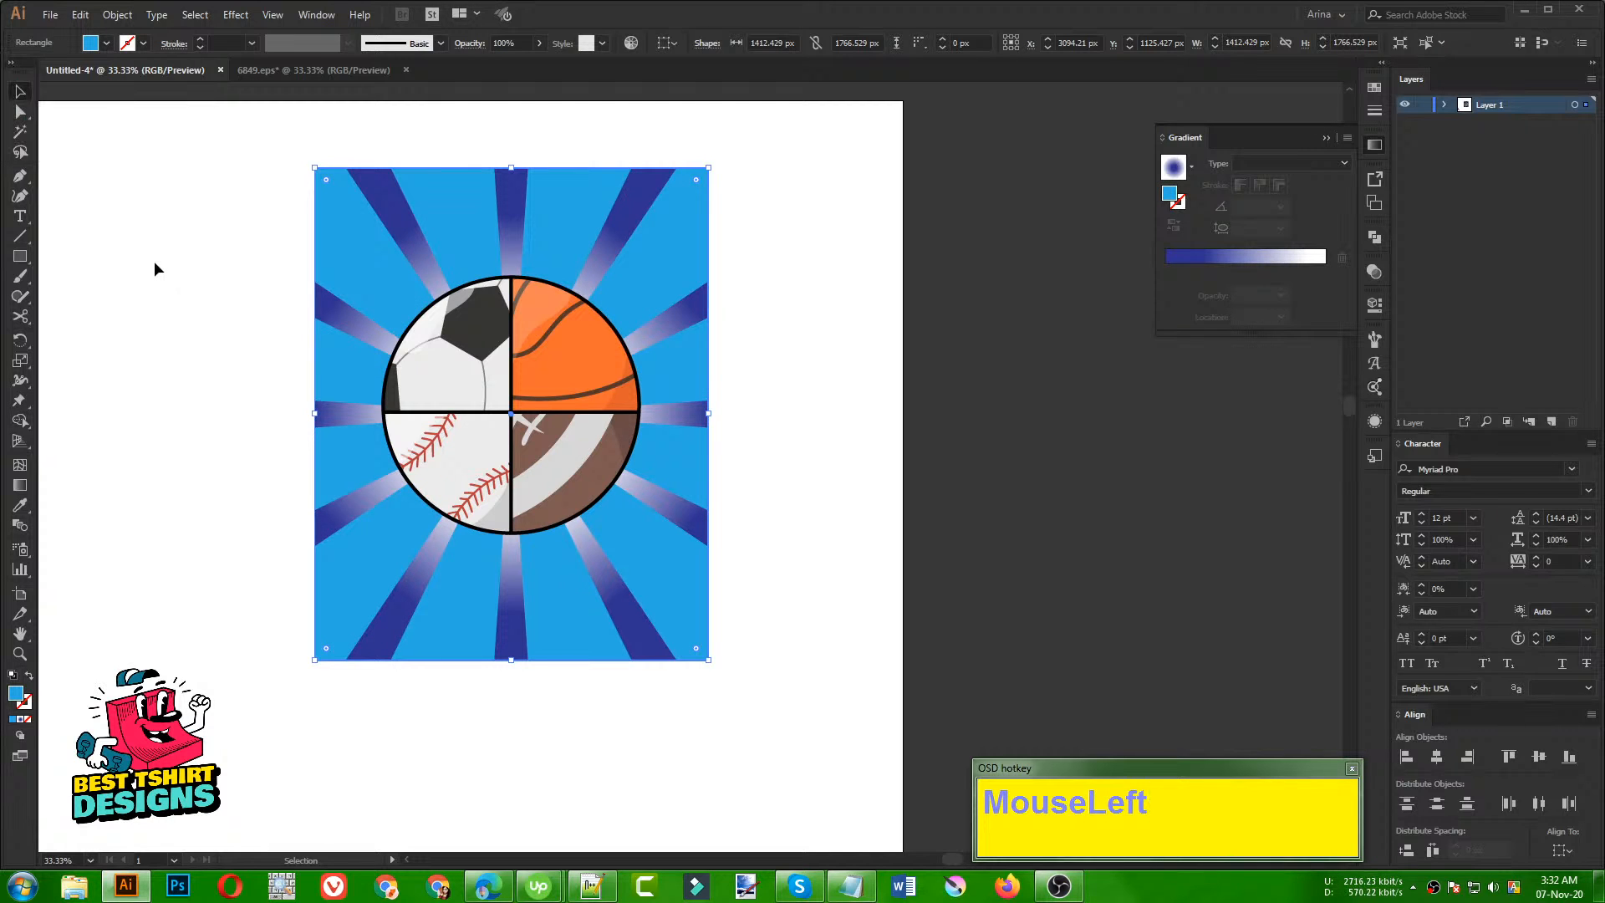
pyautogui.press('Delete')
pyautogui.click(694, 222)
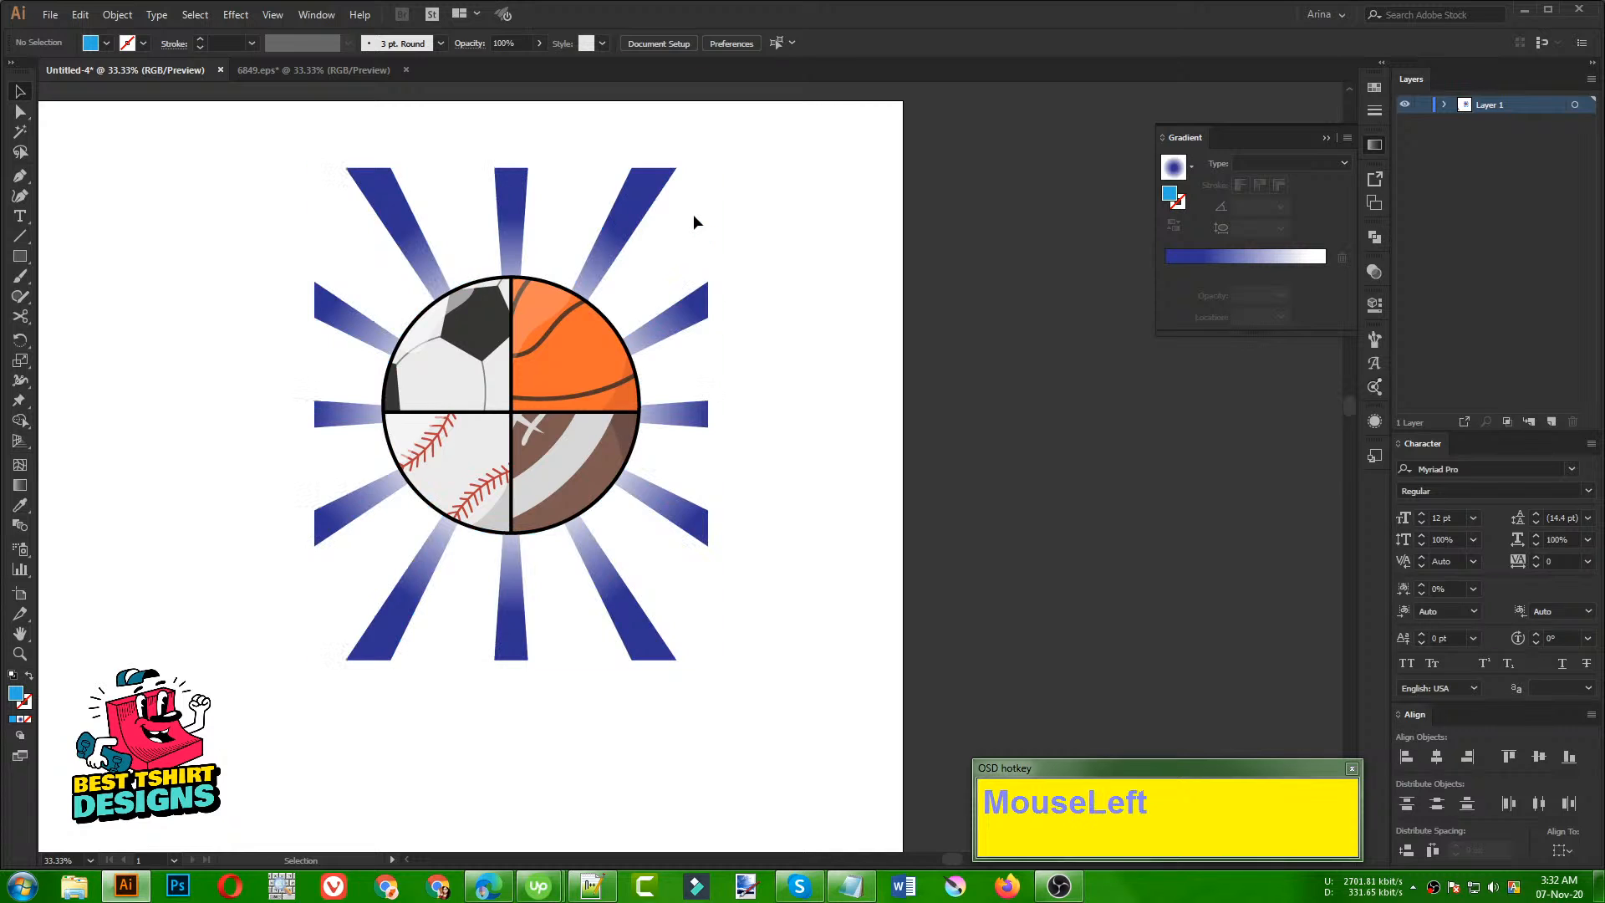
pyautogui.scroll(1, 311, 364)
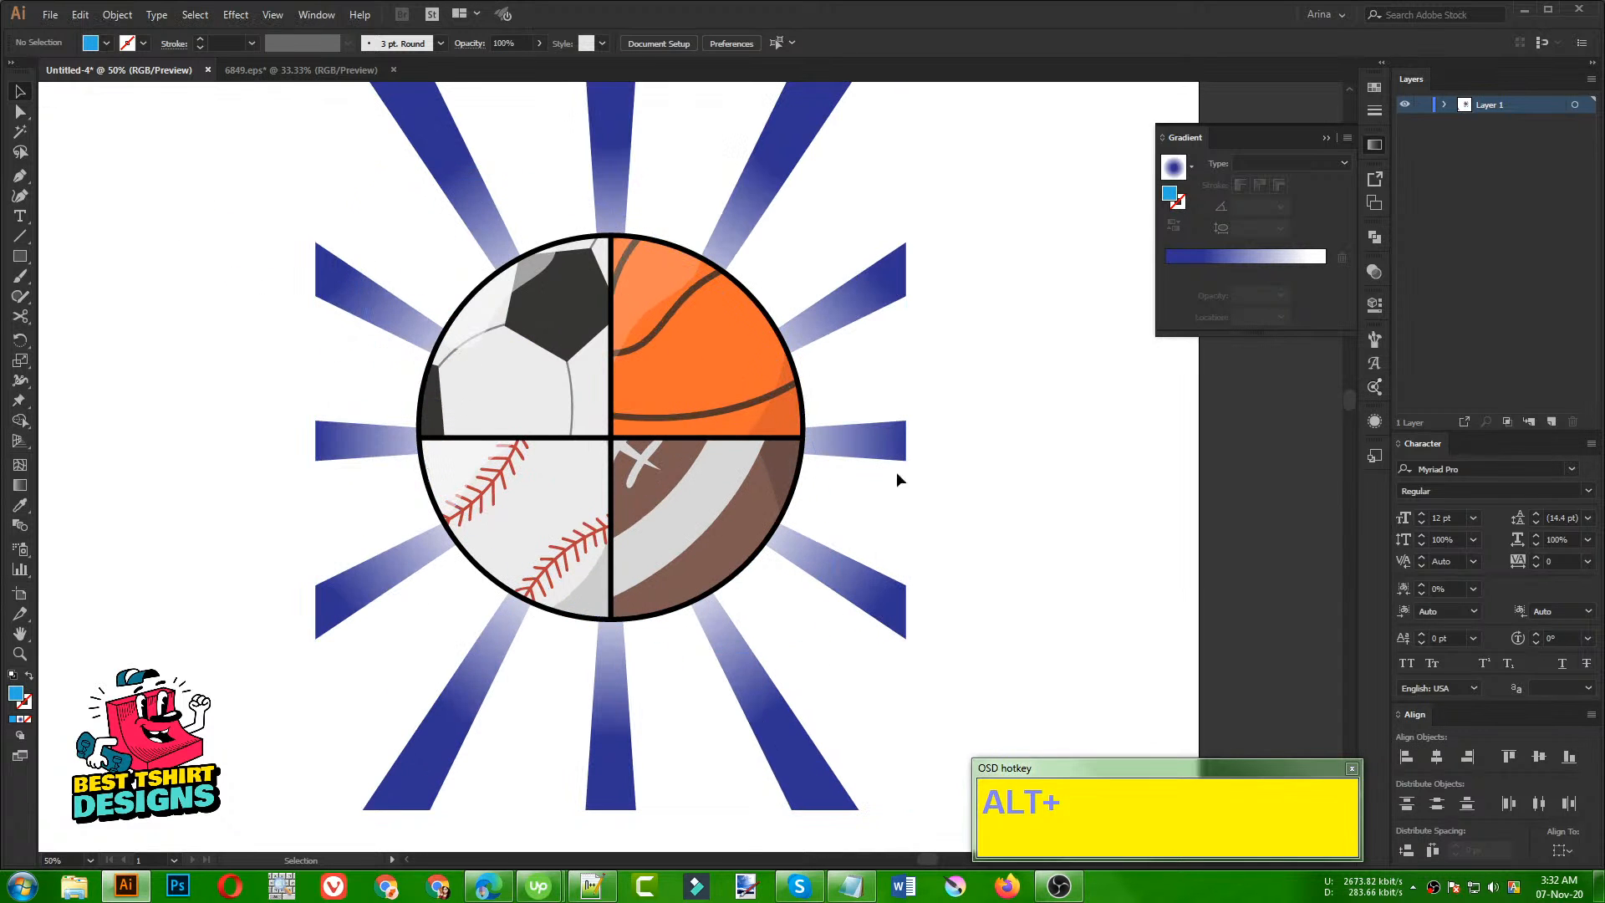
pyautogui.click(1021, 485)
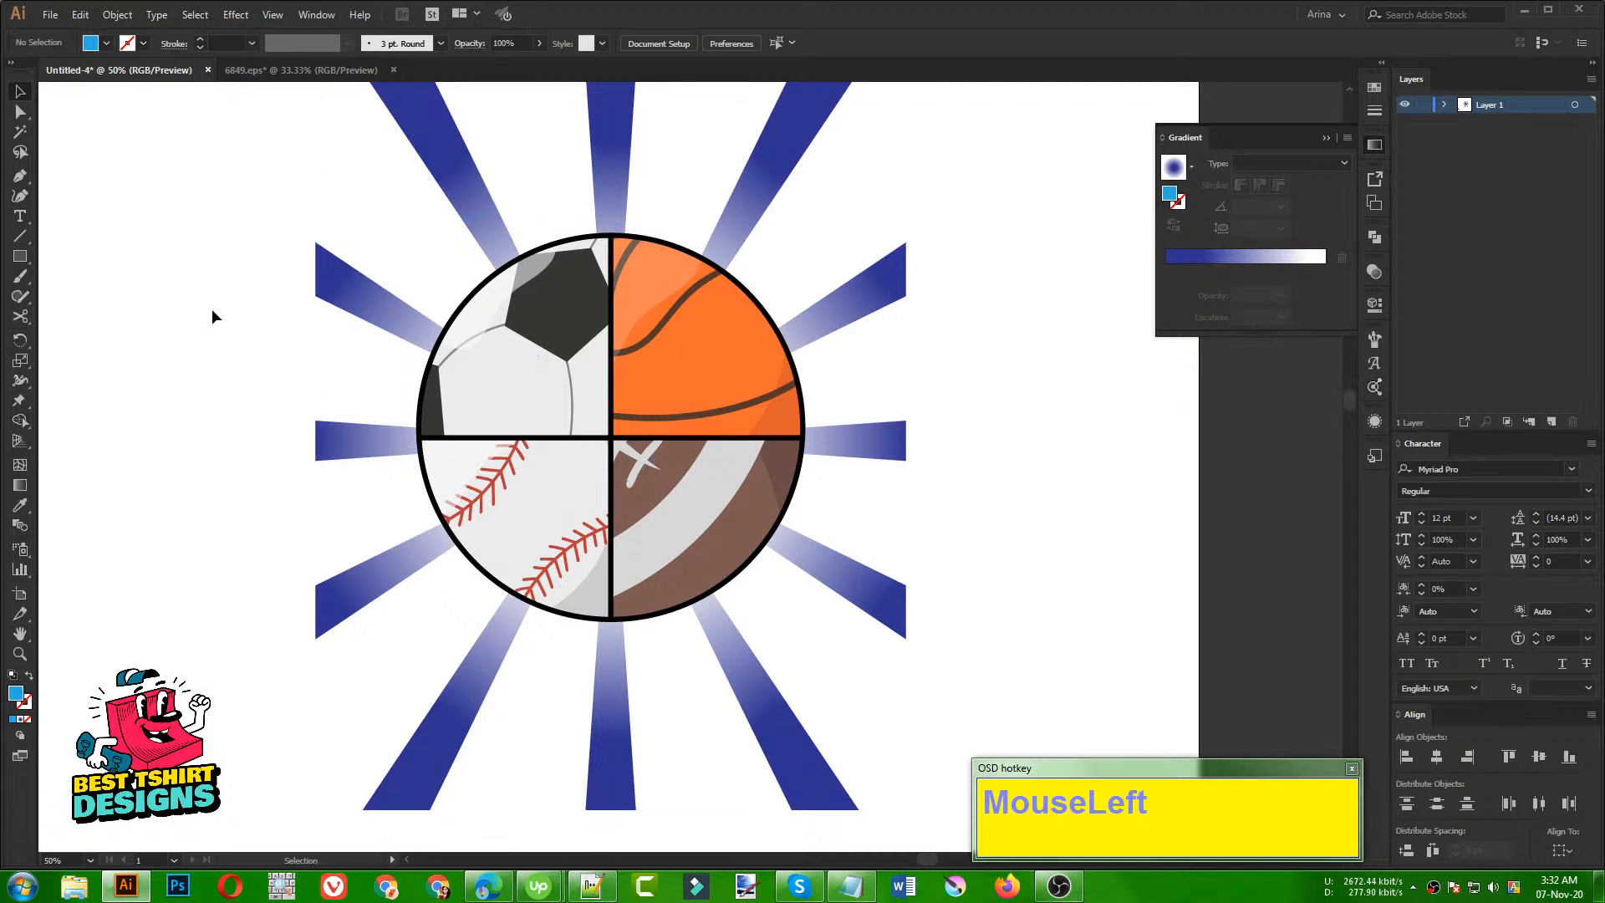
pyautogui.scroll(1, 212, 311)
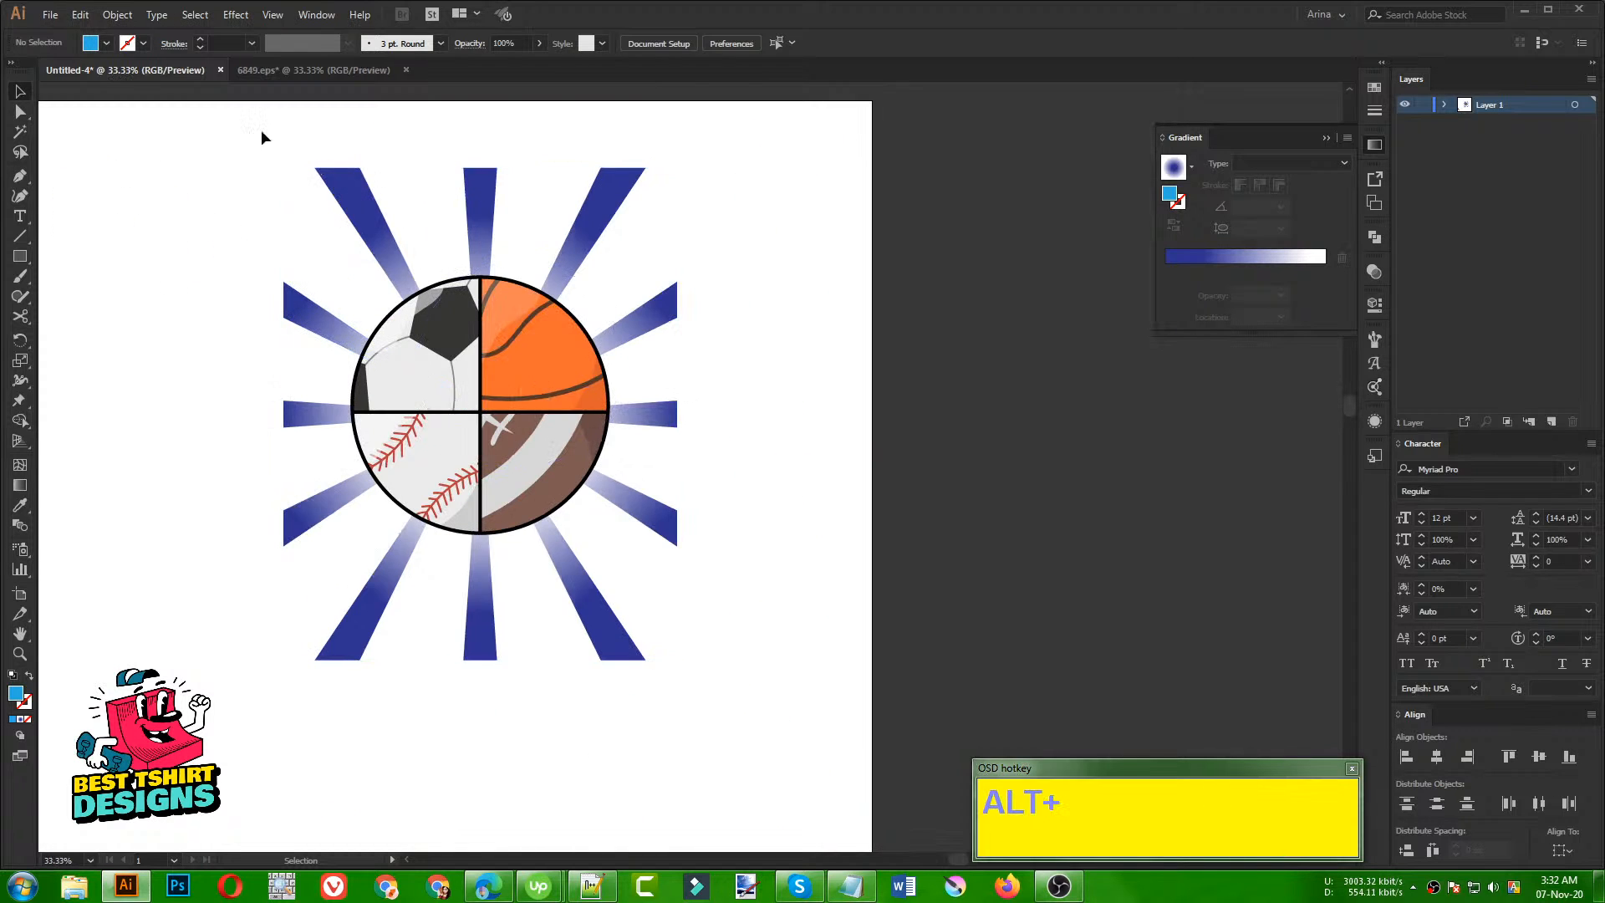
pyautogui.moveTo(253, 130); pyautogui.dragTo(745, 754)
pyautogui.scroll(1, 398, 355)
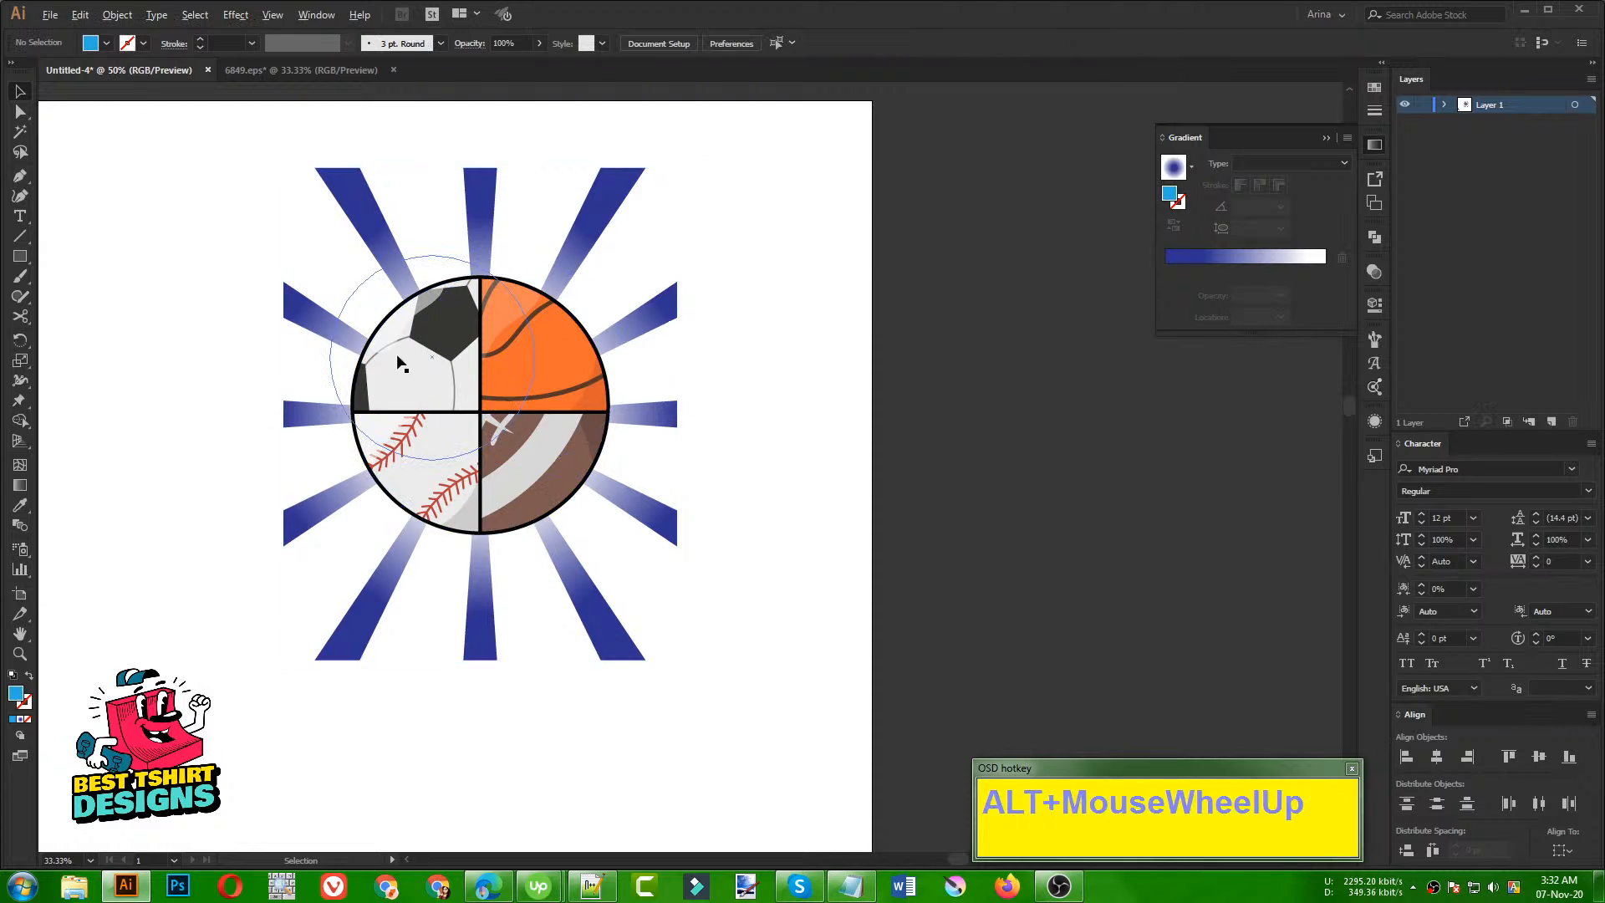
pyautogui.click(1020, 573)
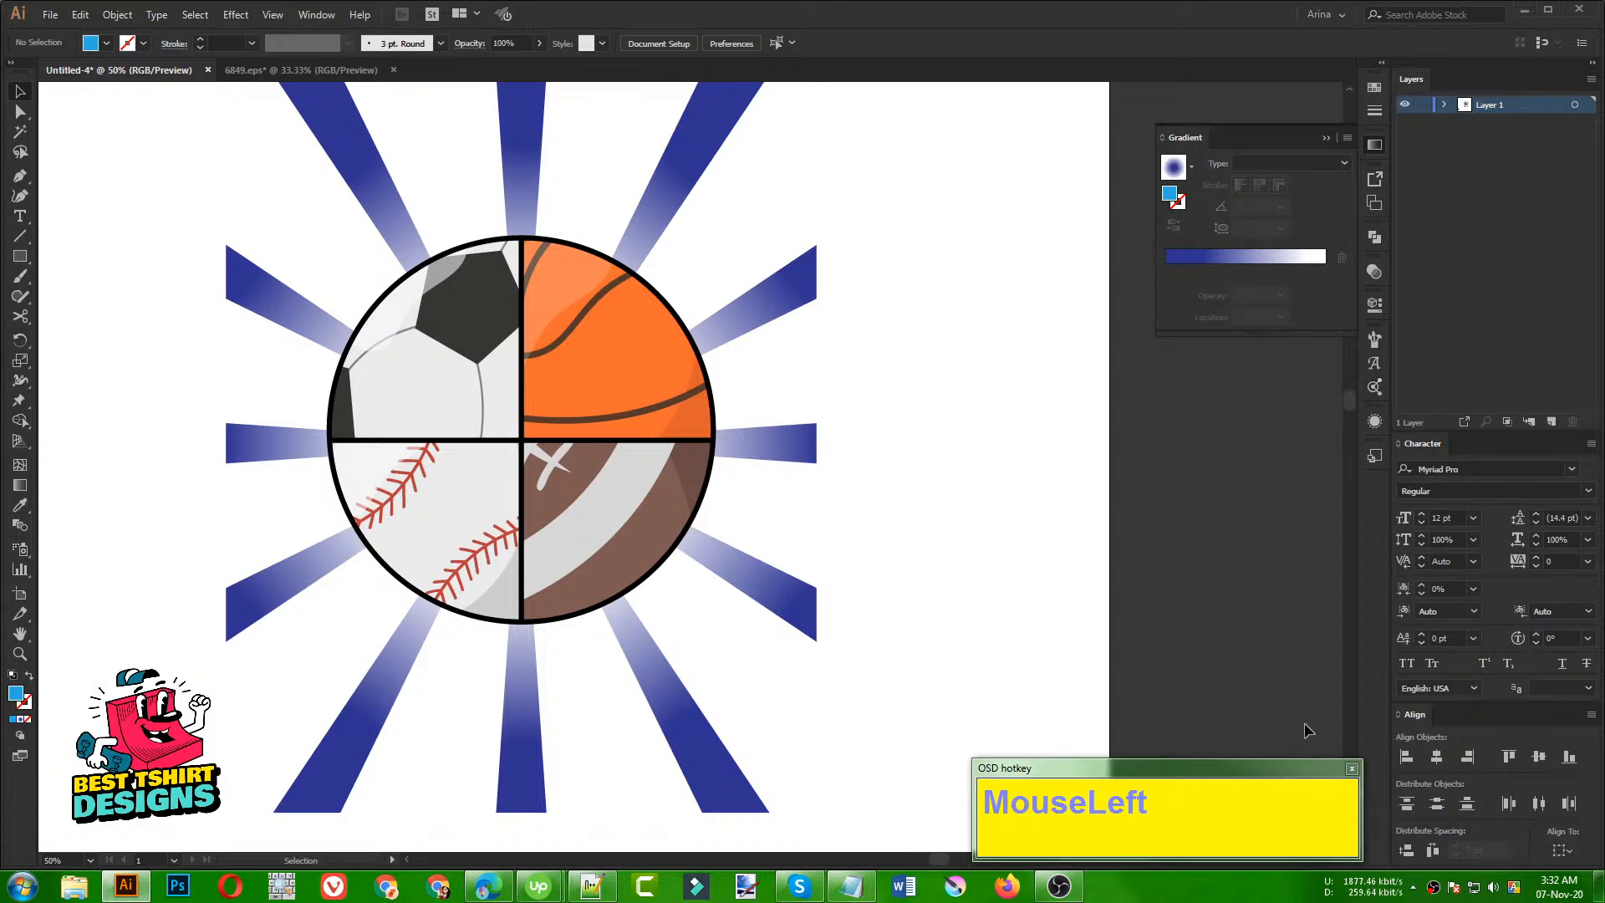
pyautogui.click(1352, 770)
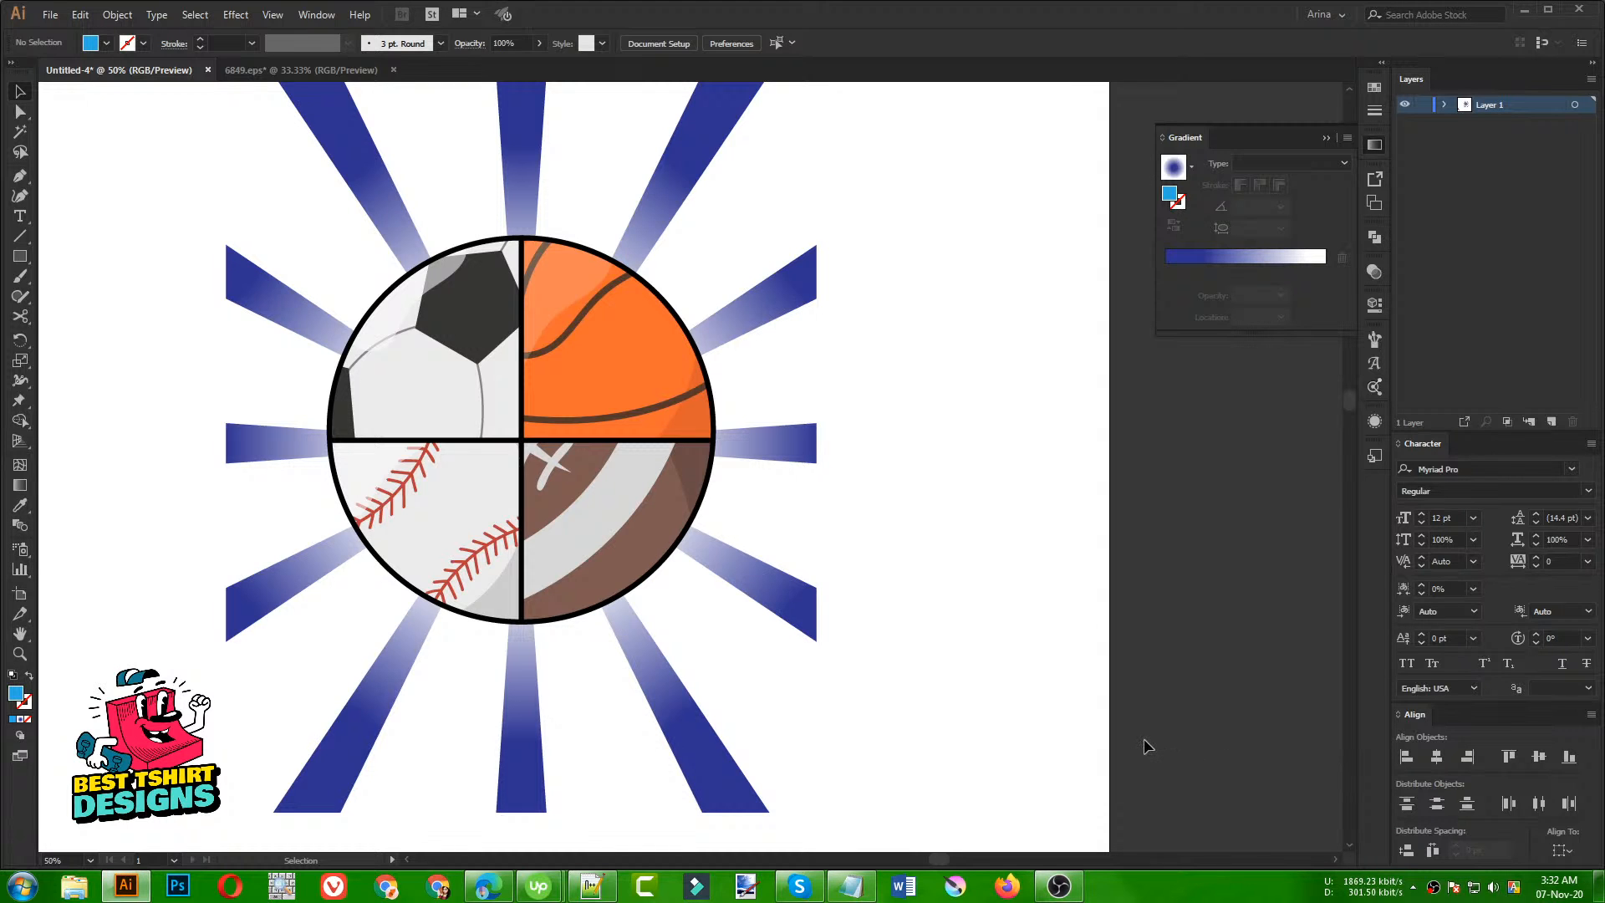
pyautogui.click(1058, 885)
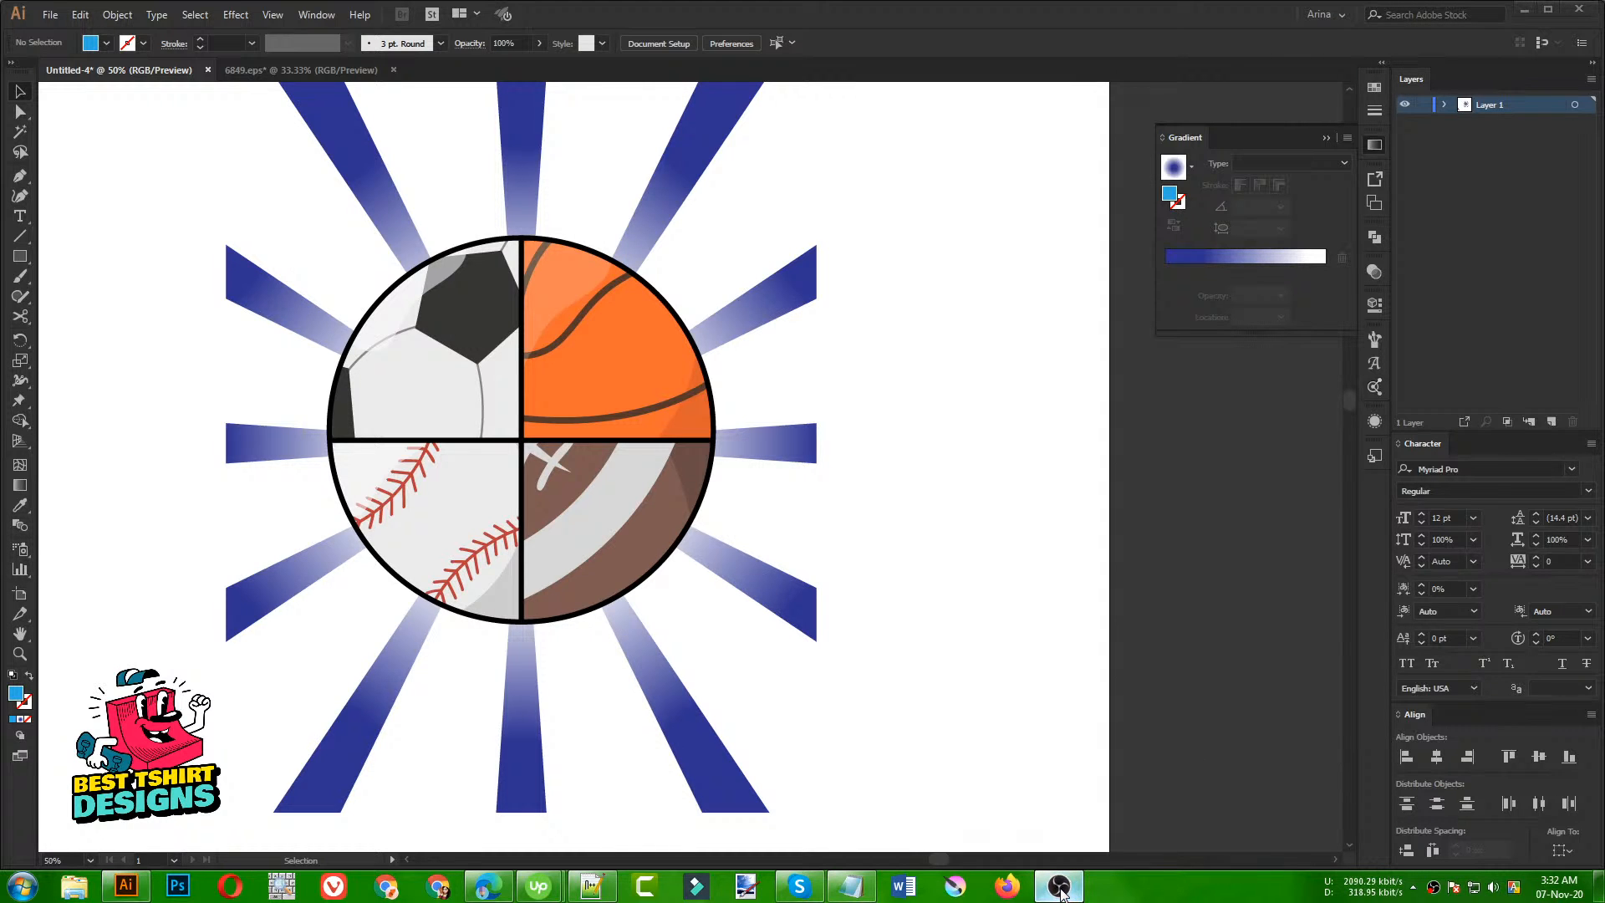